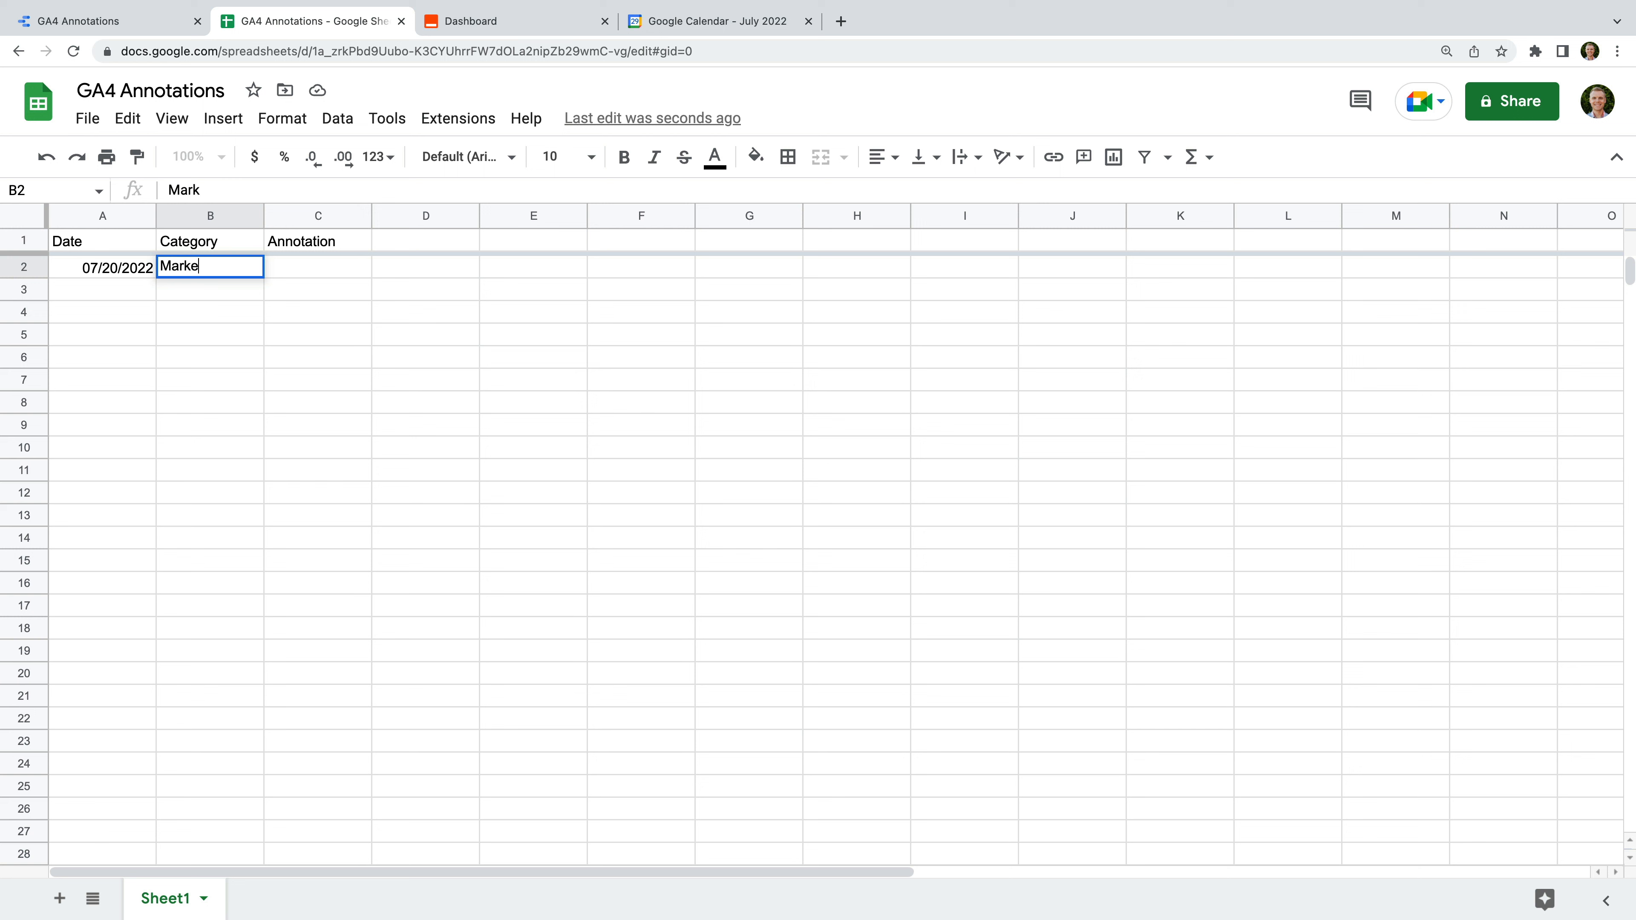
- Enter "Launched new Google Ads campaign" in cell C2 as the annotation for the 07/20/2022 Marketing row
click(311, 270)
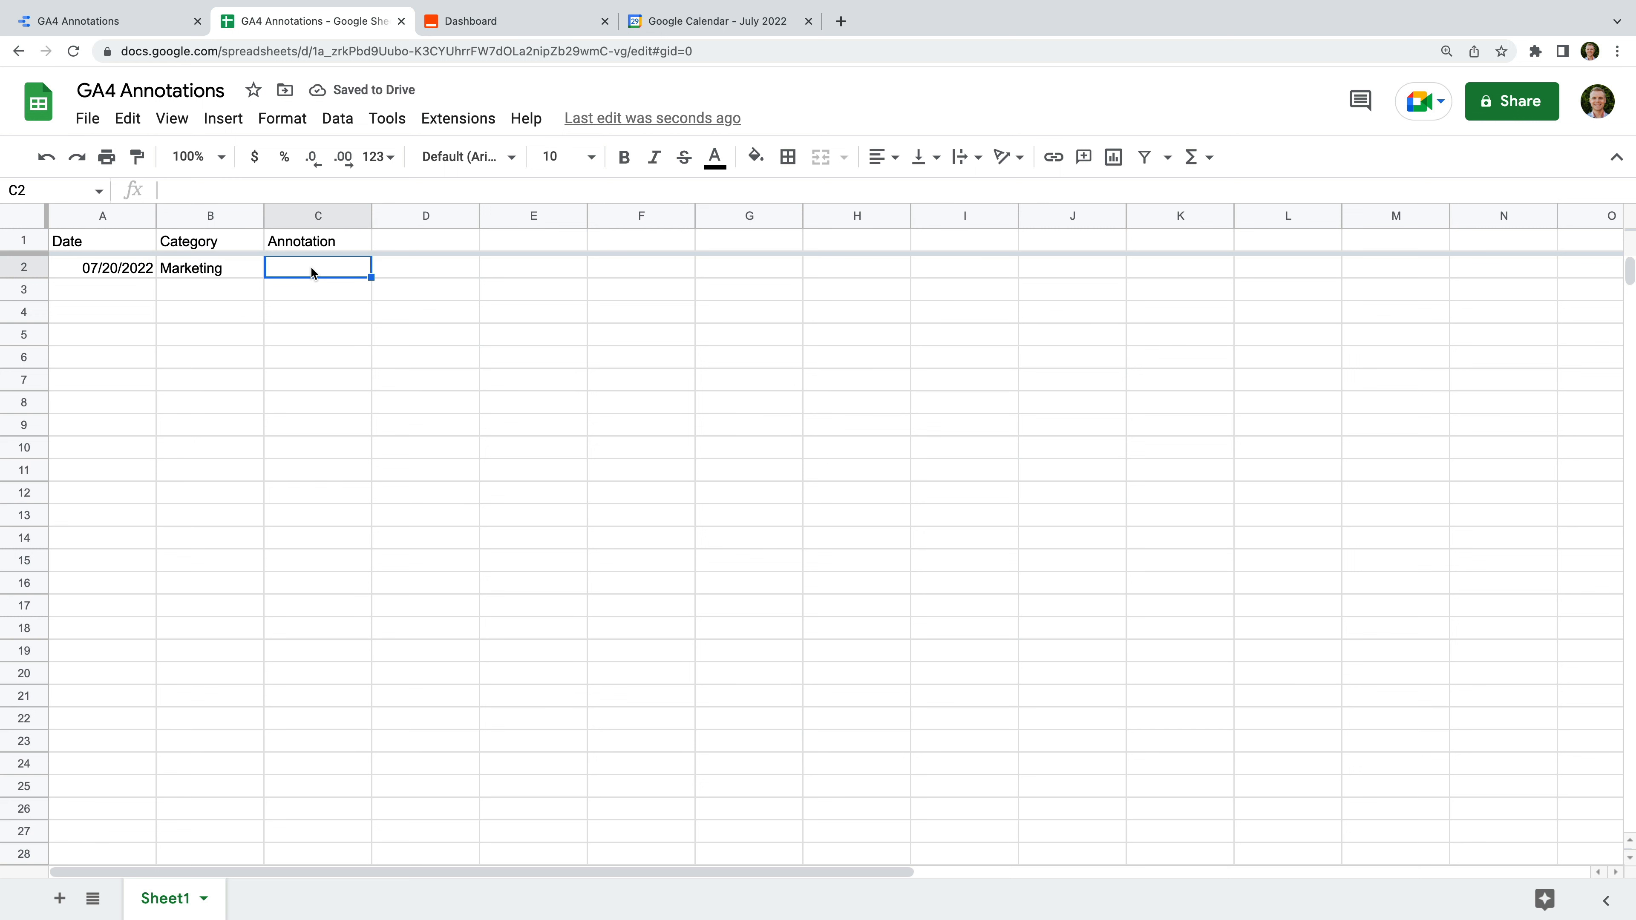
text(Launche)
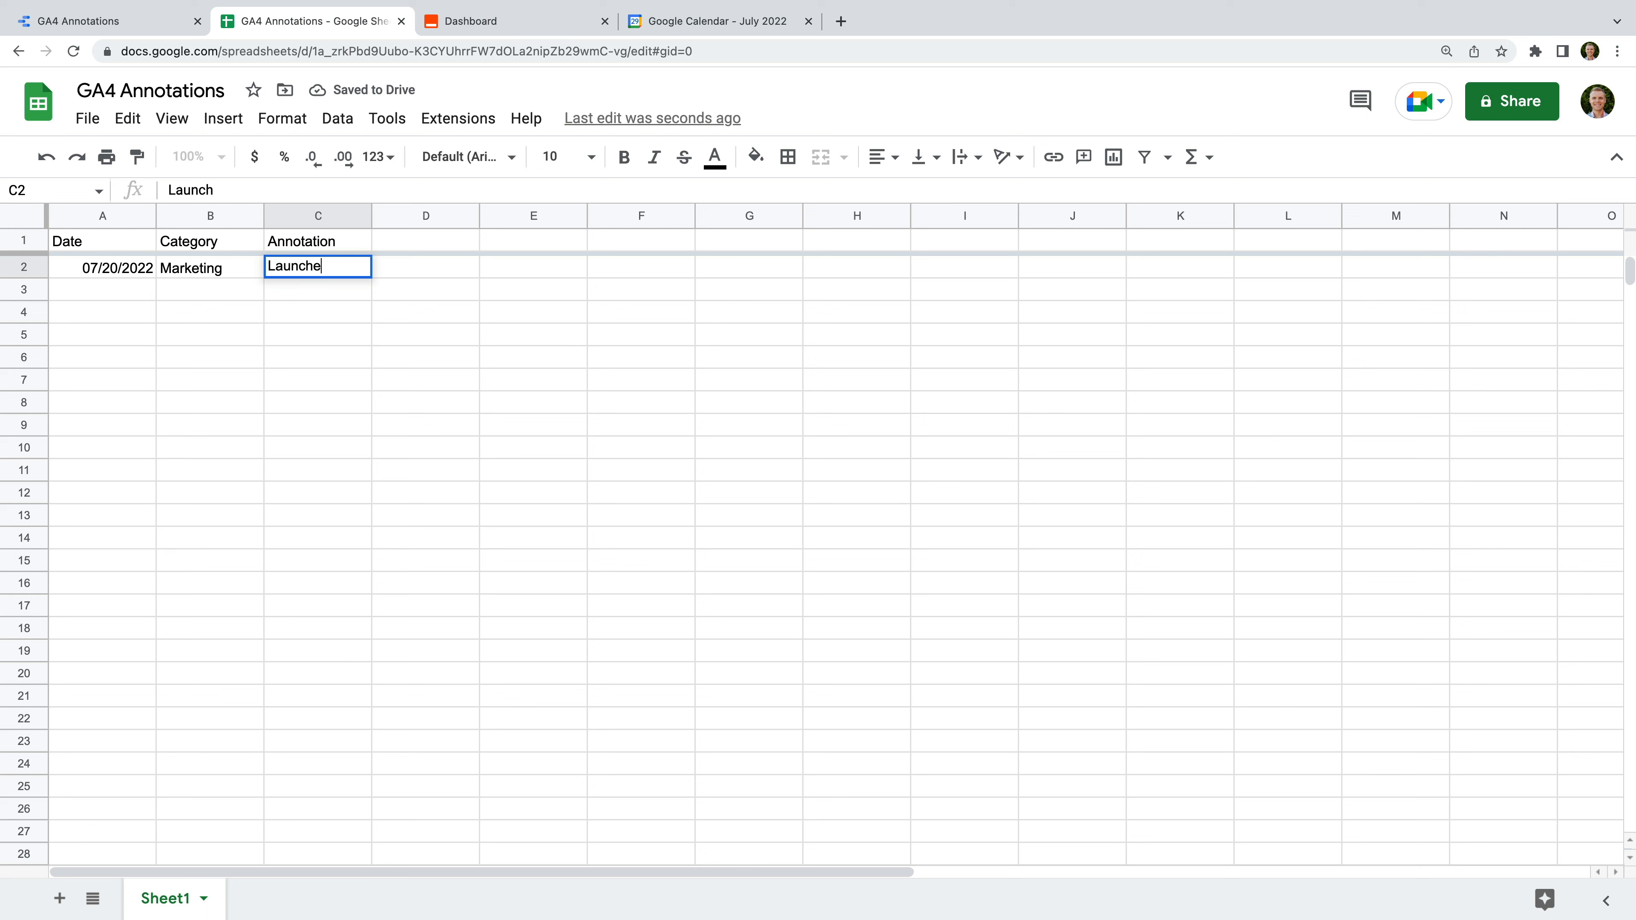
text(d new Google Ads c)
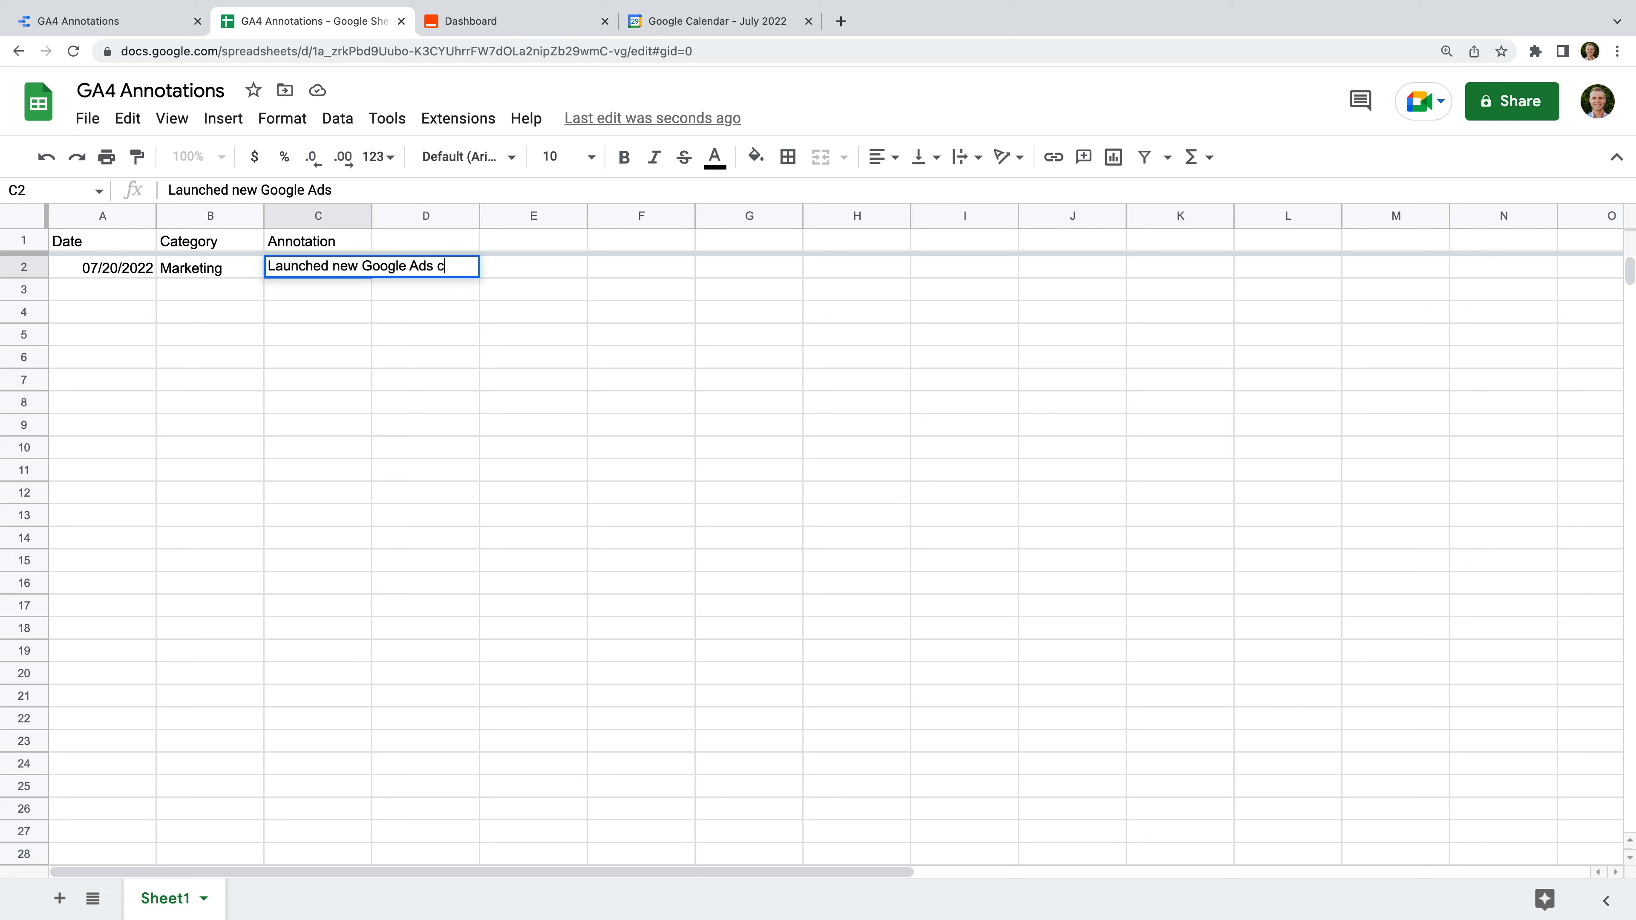
text(ampaign)
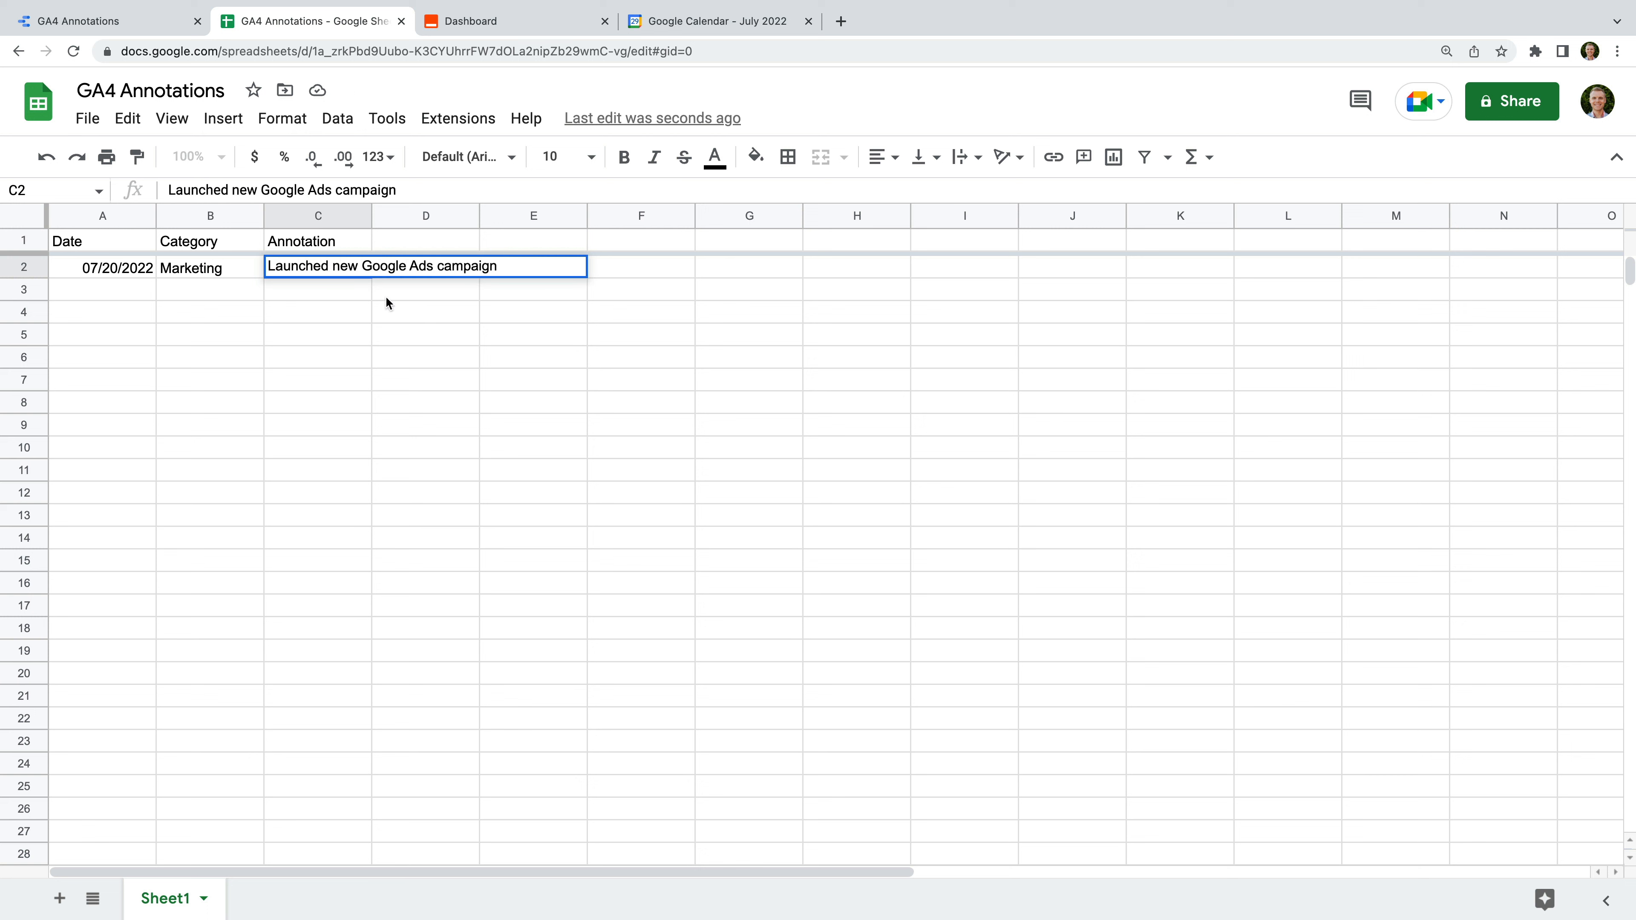
click(390, 300)
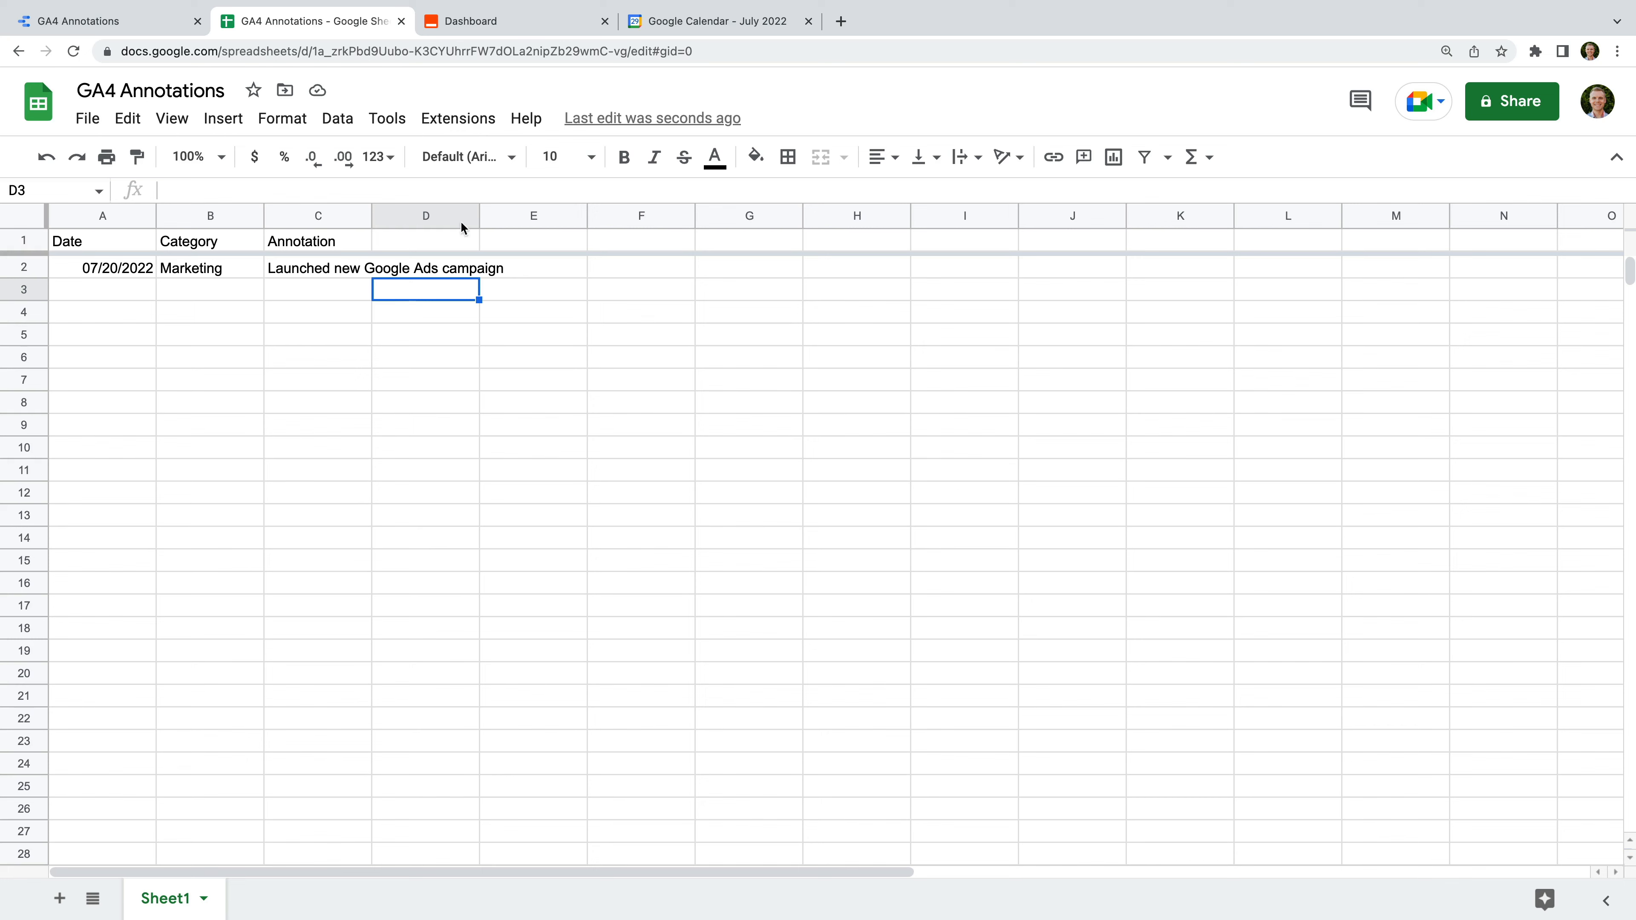
- Switch to Zapier and create a new Zap triggered by New Event in Google Calendar
click(538, 32)
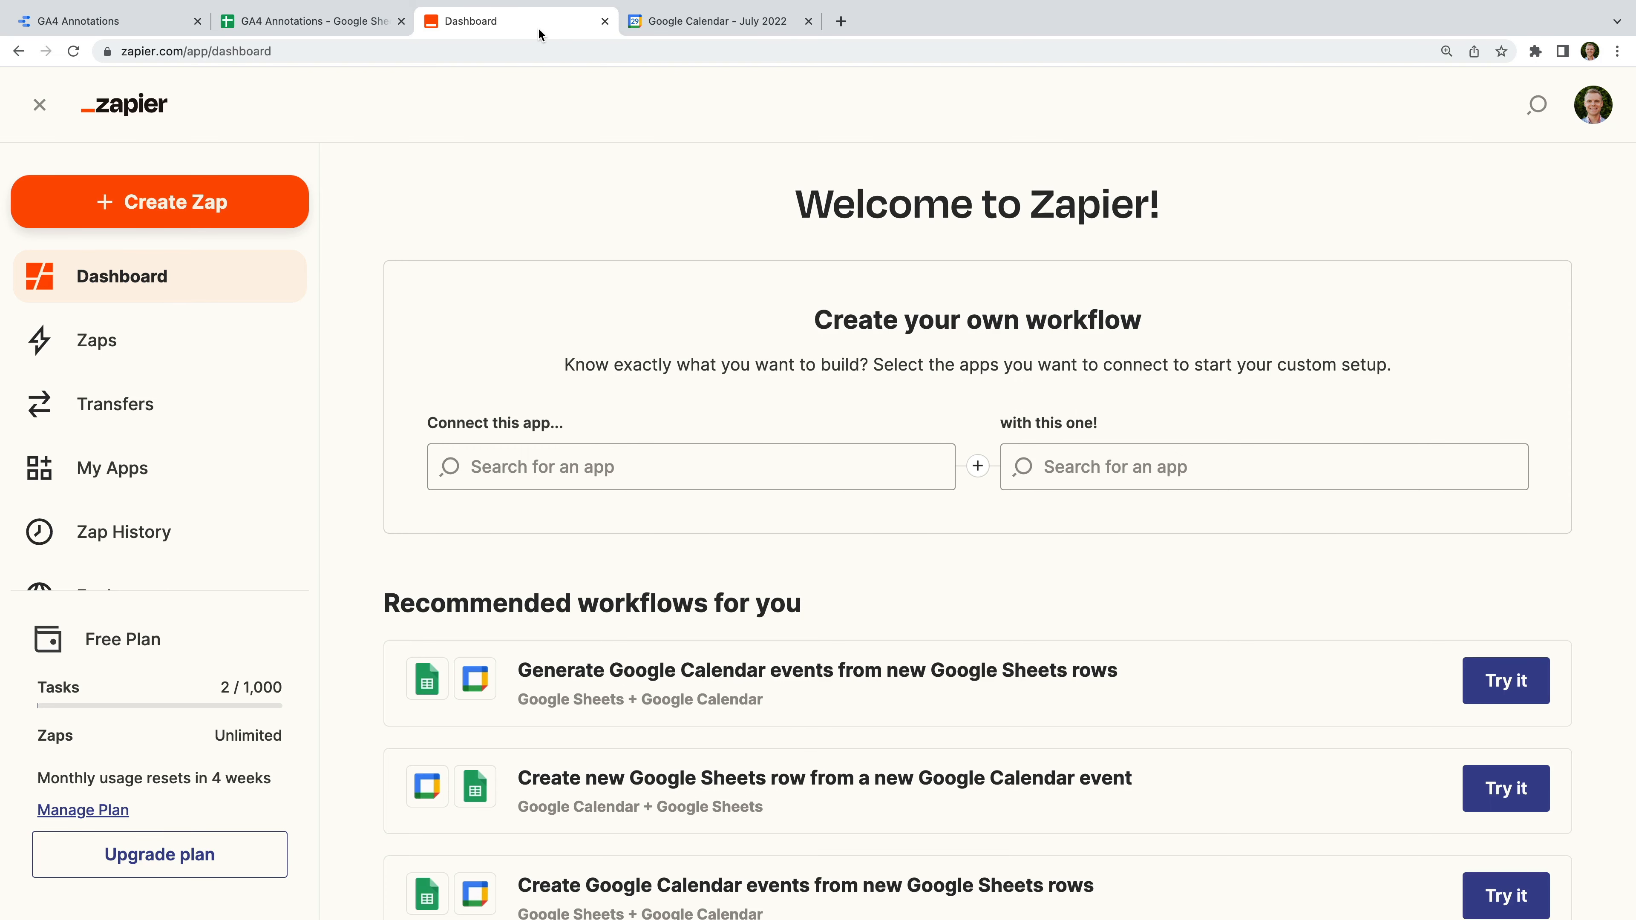
click(268, 191)
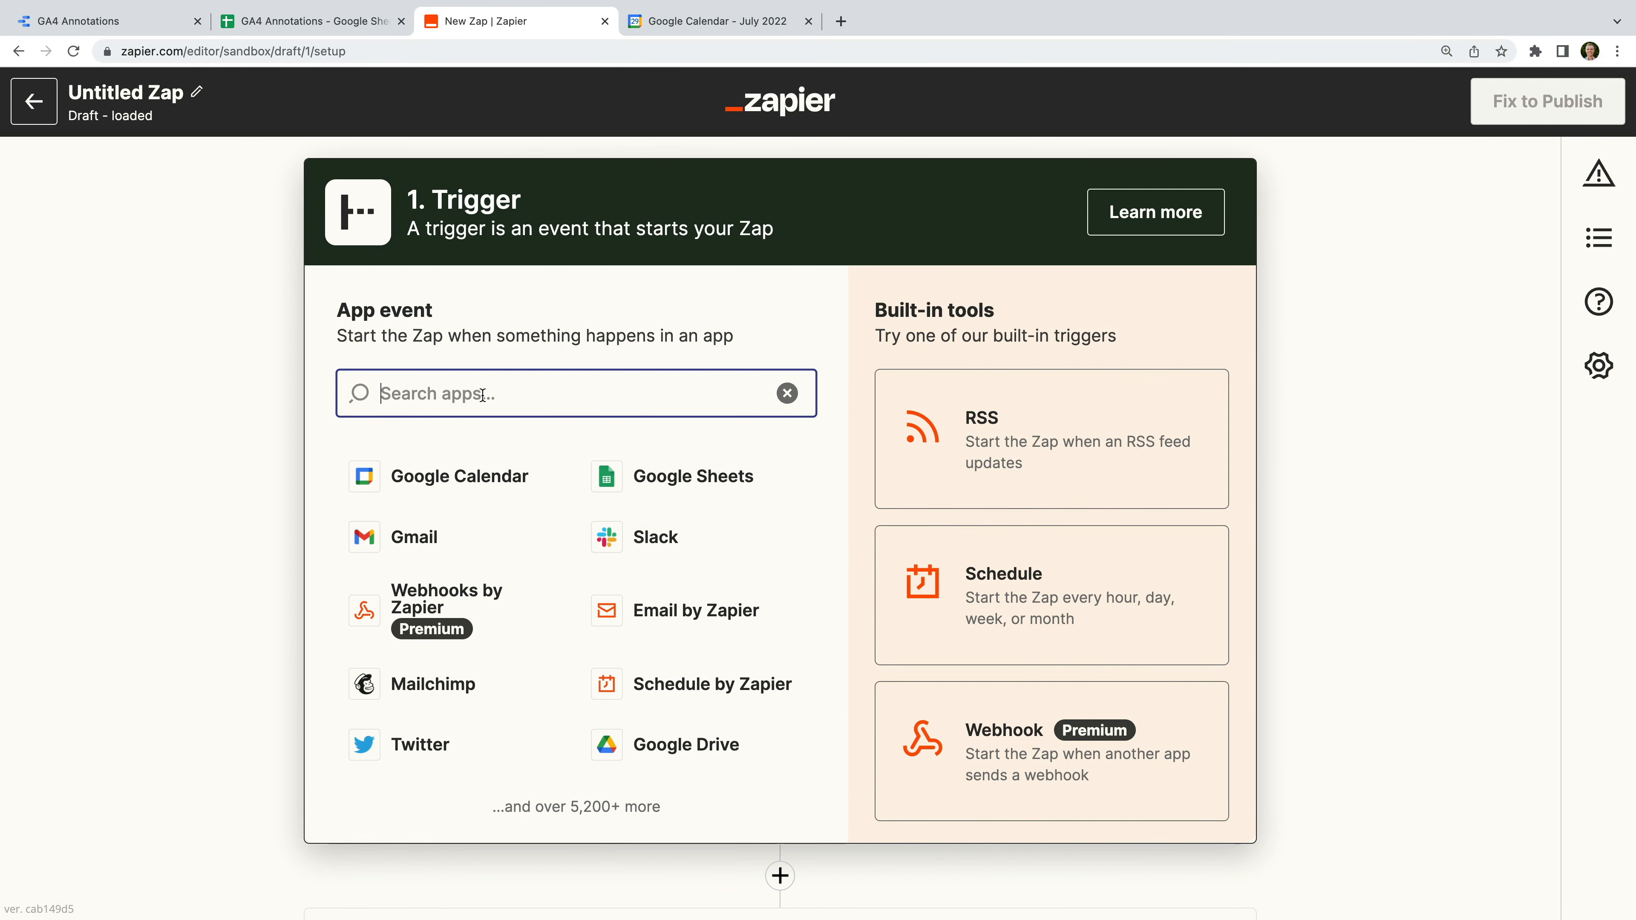
text(Google Calendar)
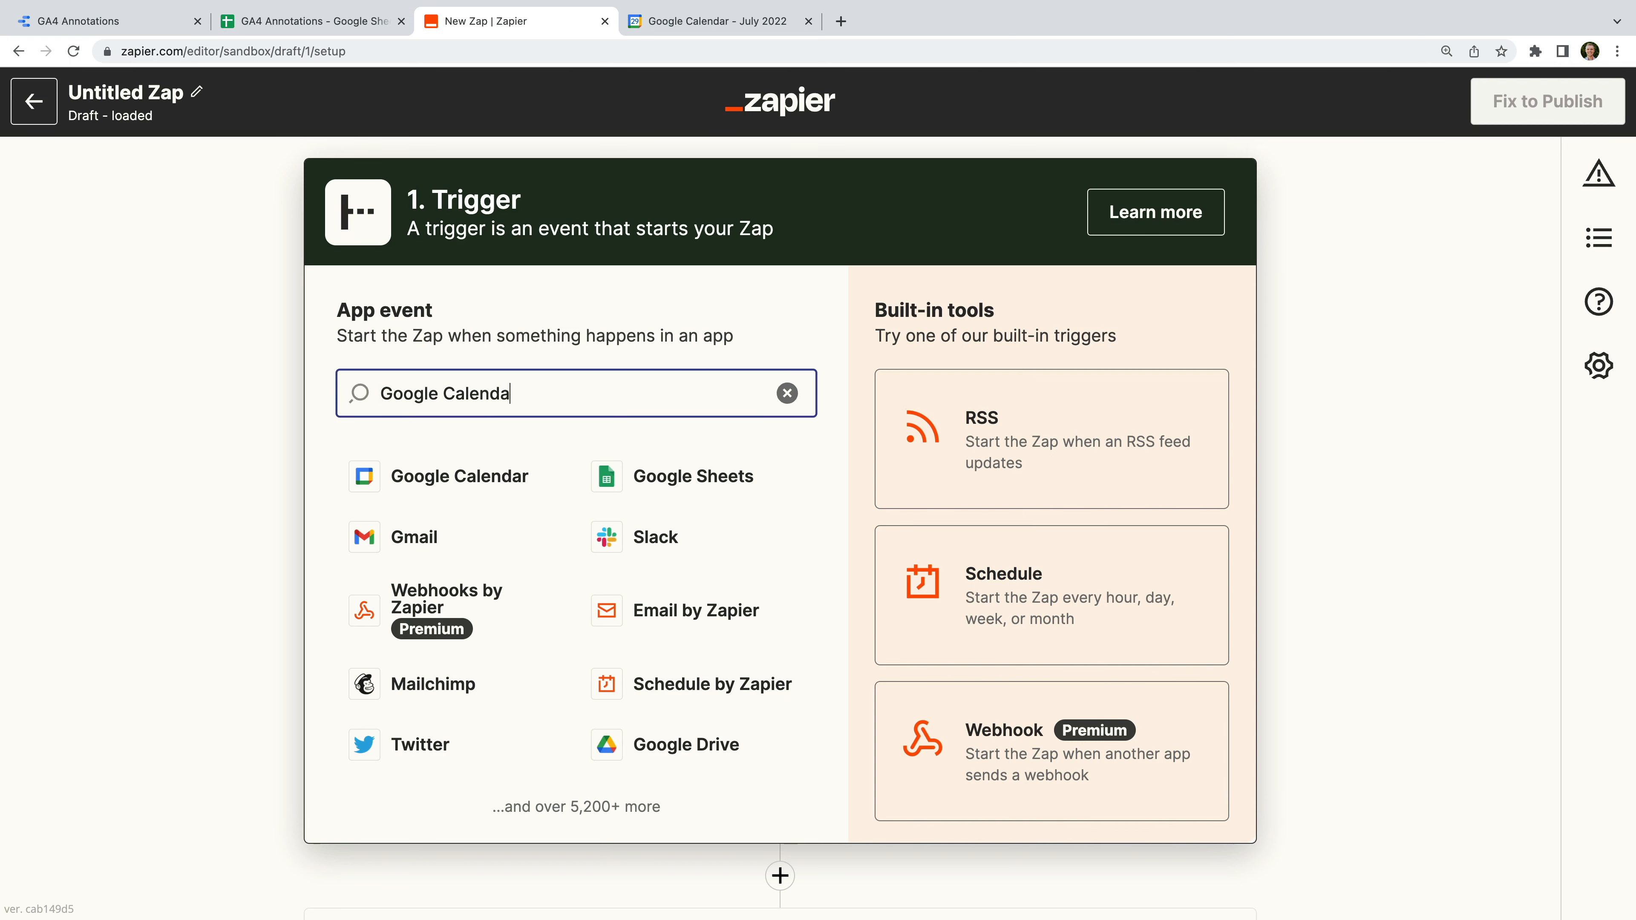
click(477, 474)
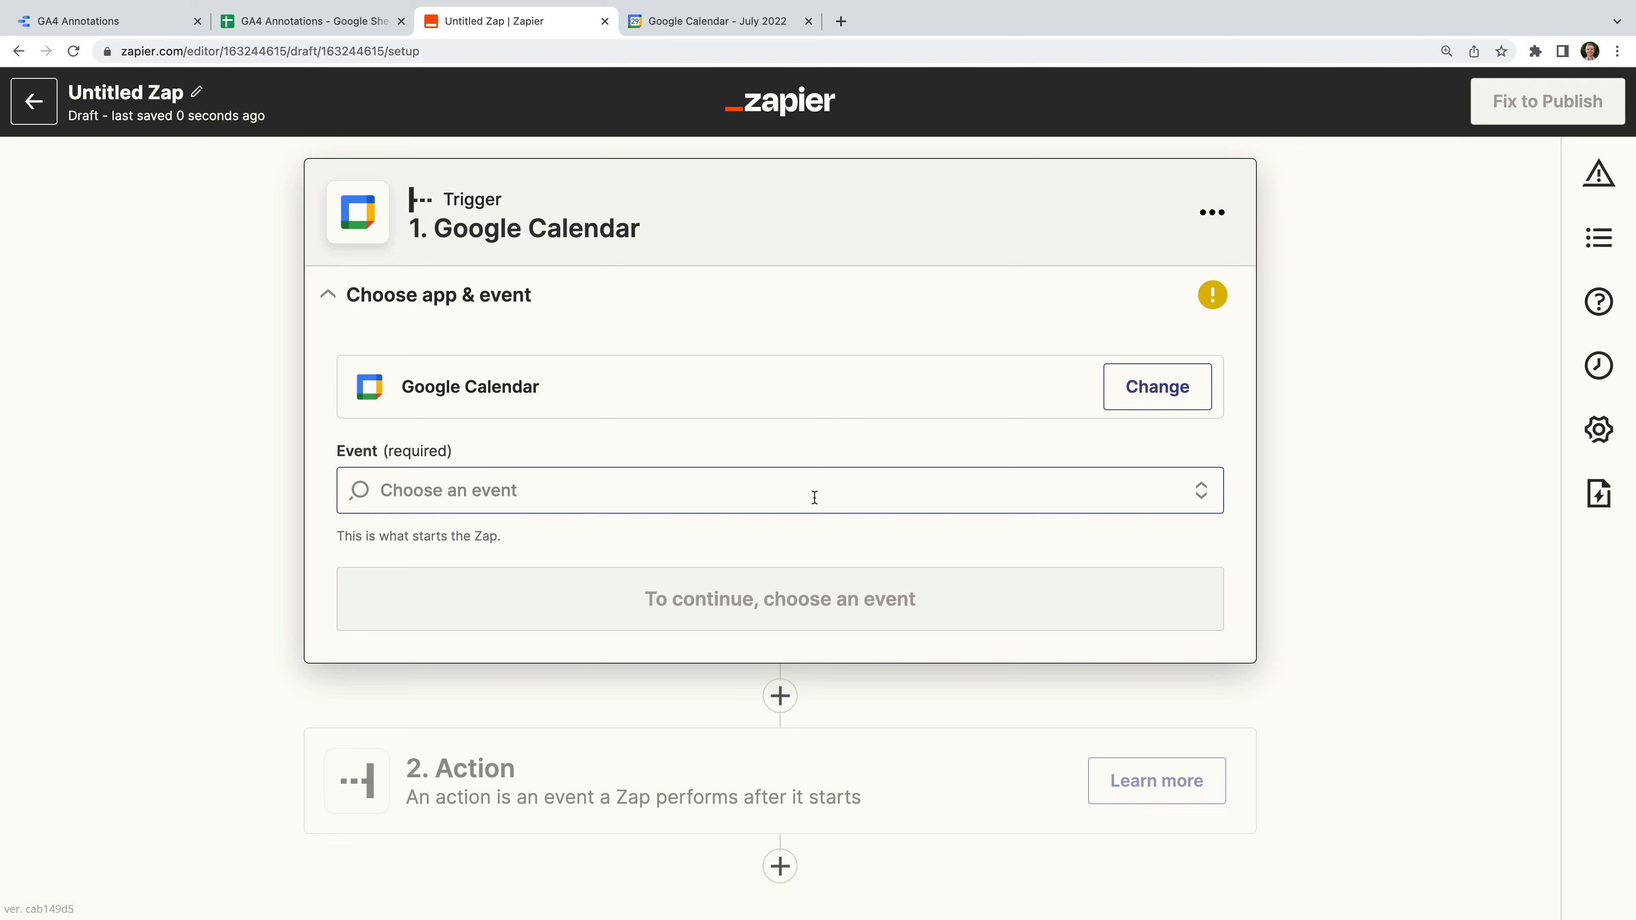
click(1198, 492)
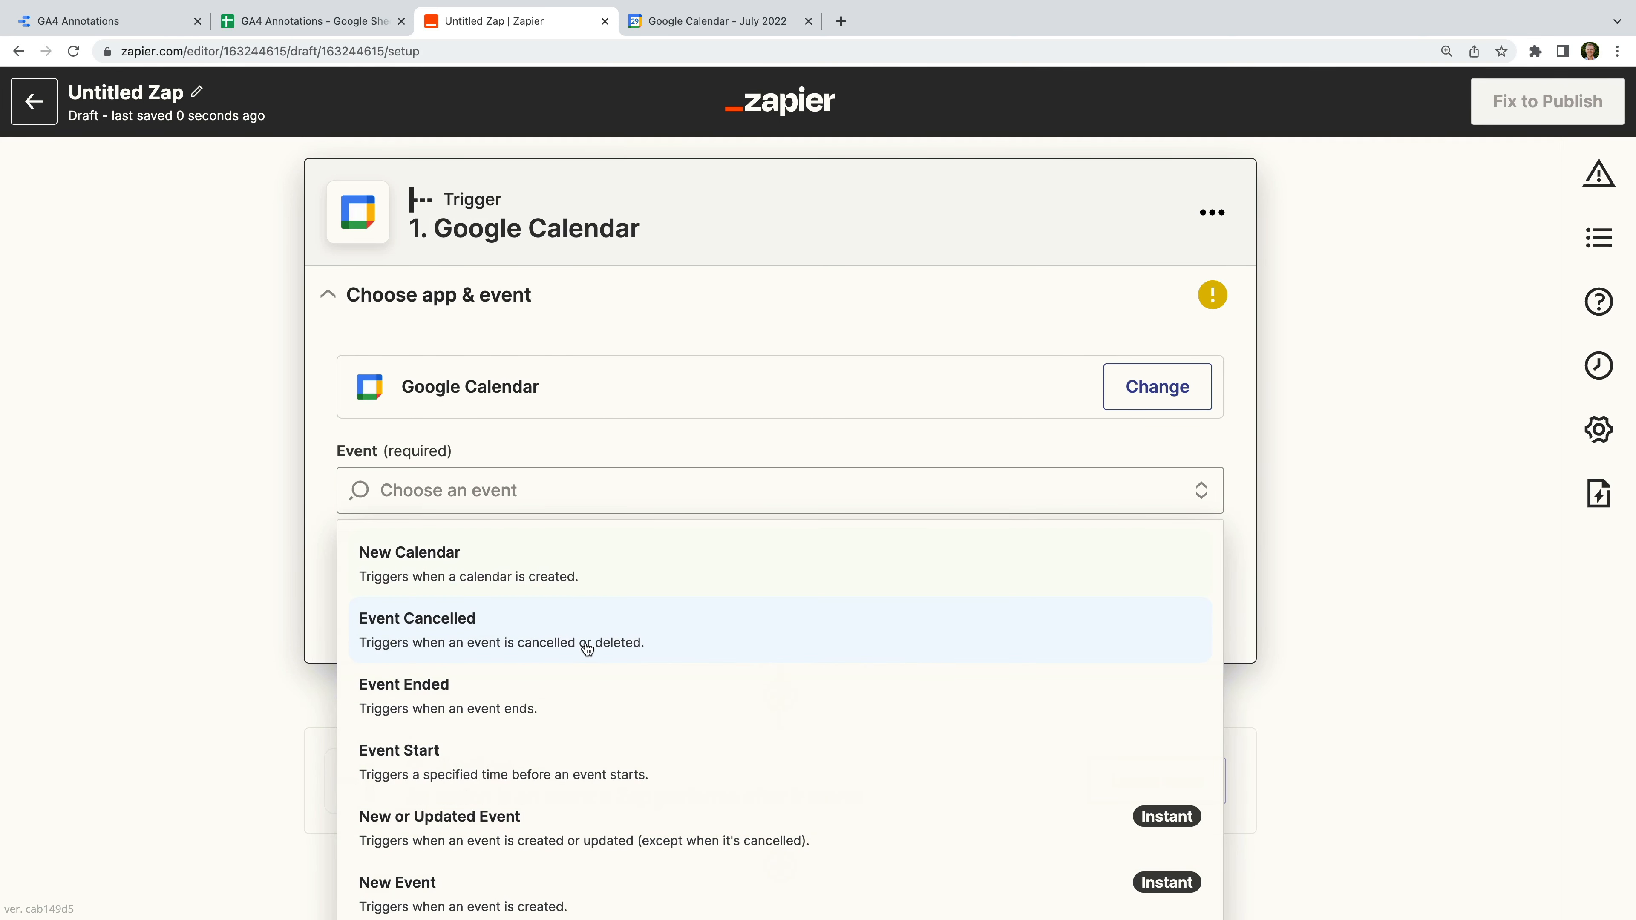
scroll(595, 644, down, 3)
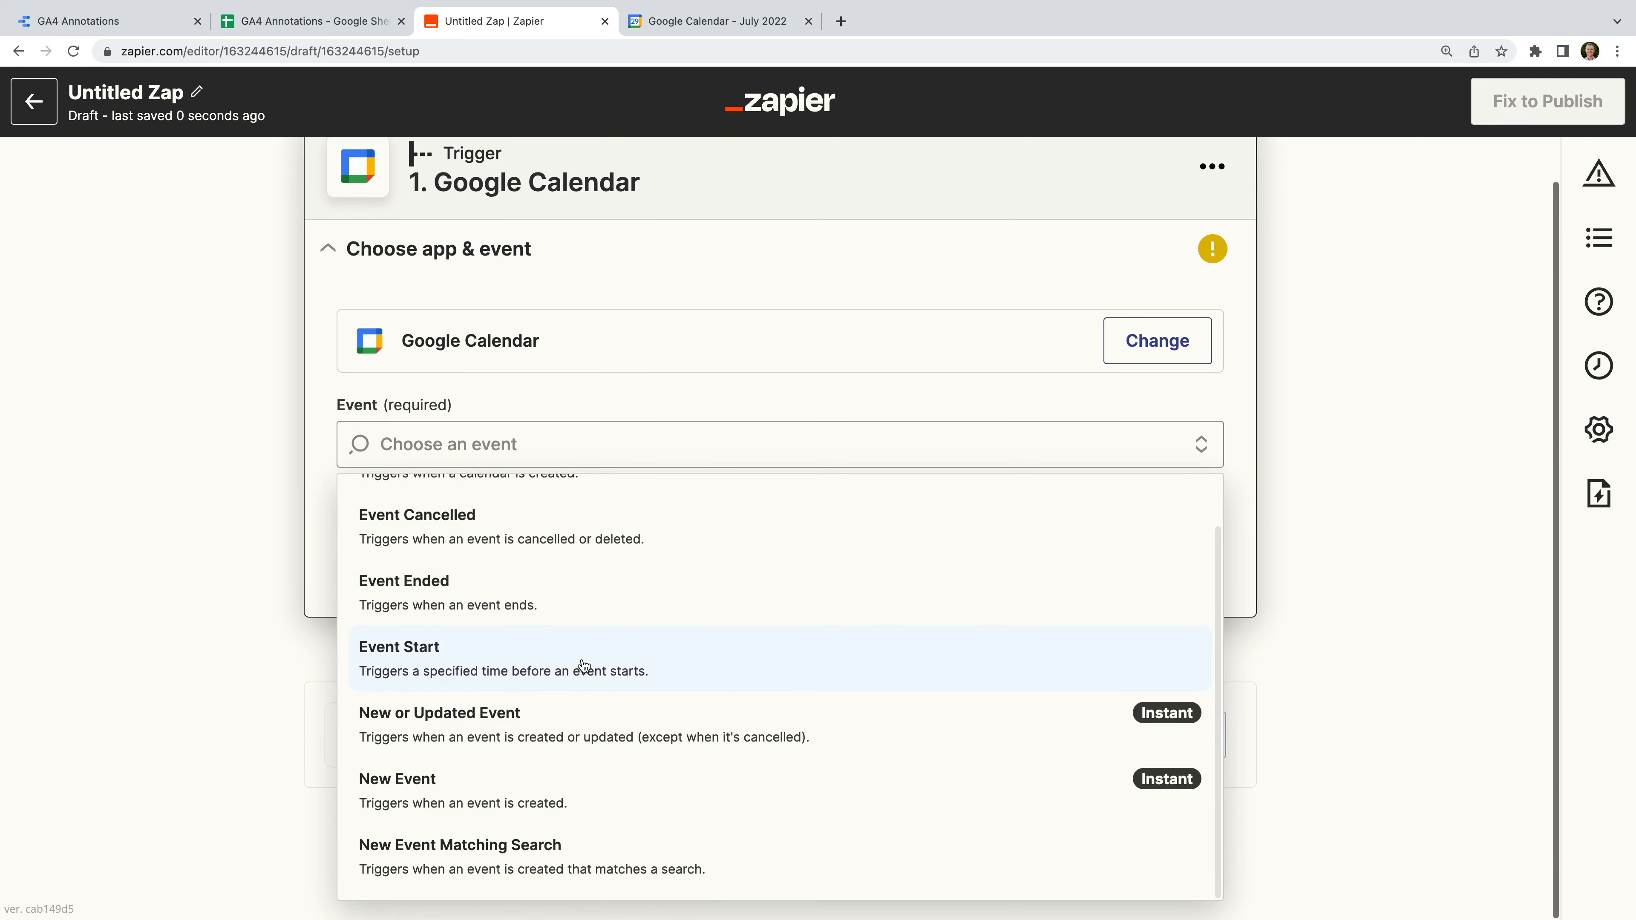
click(433, 800)
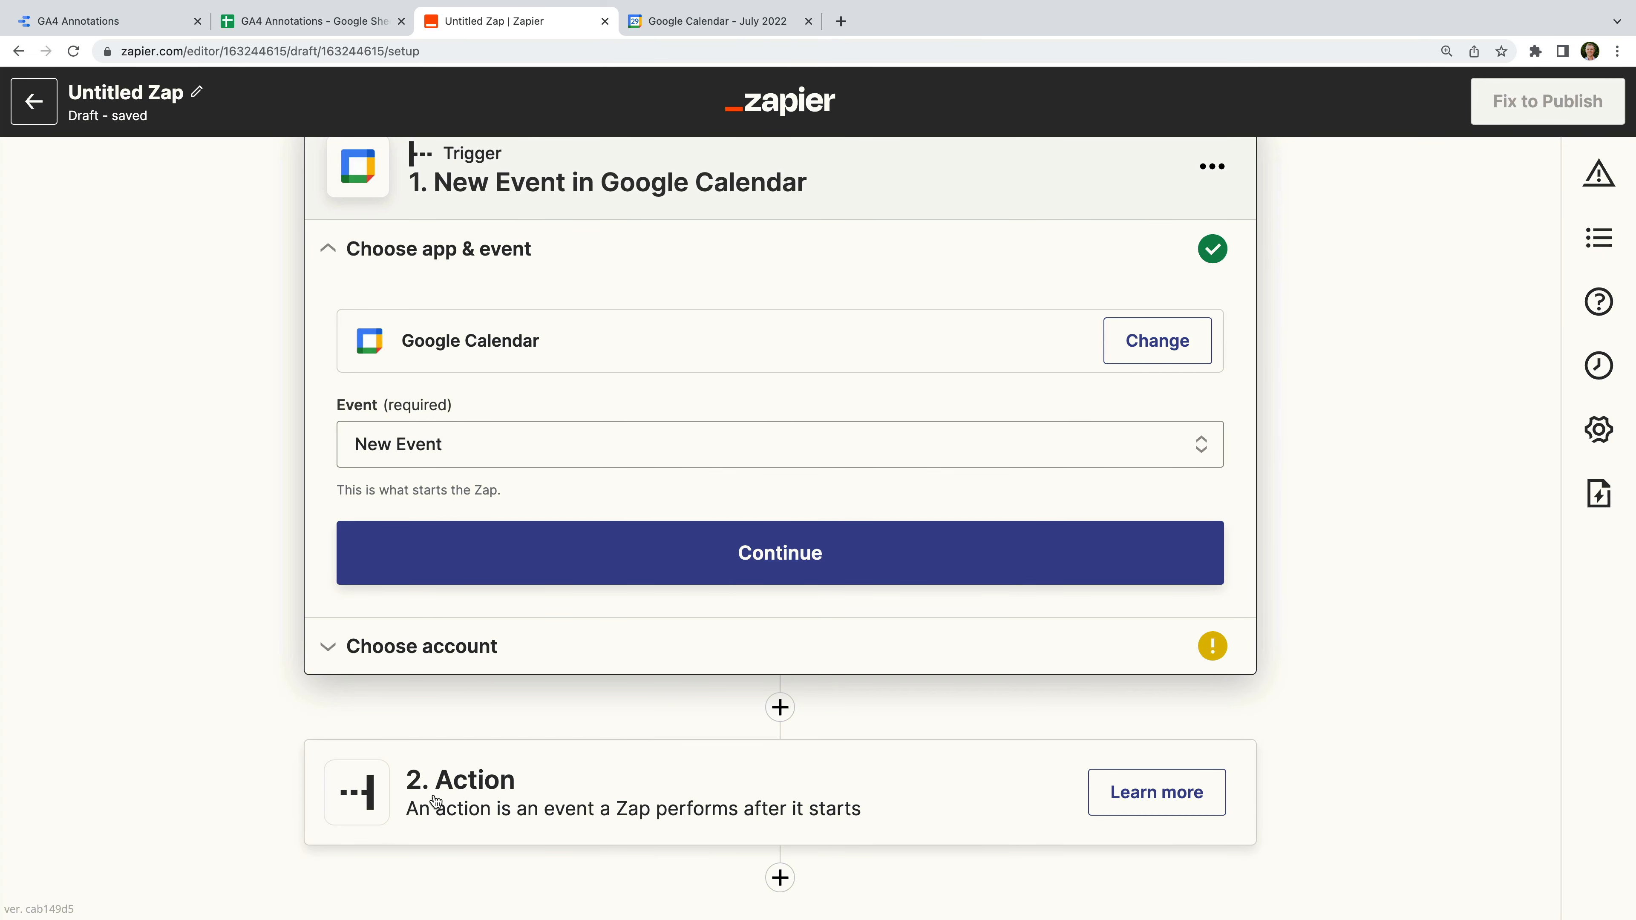
click(736, 571)
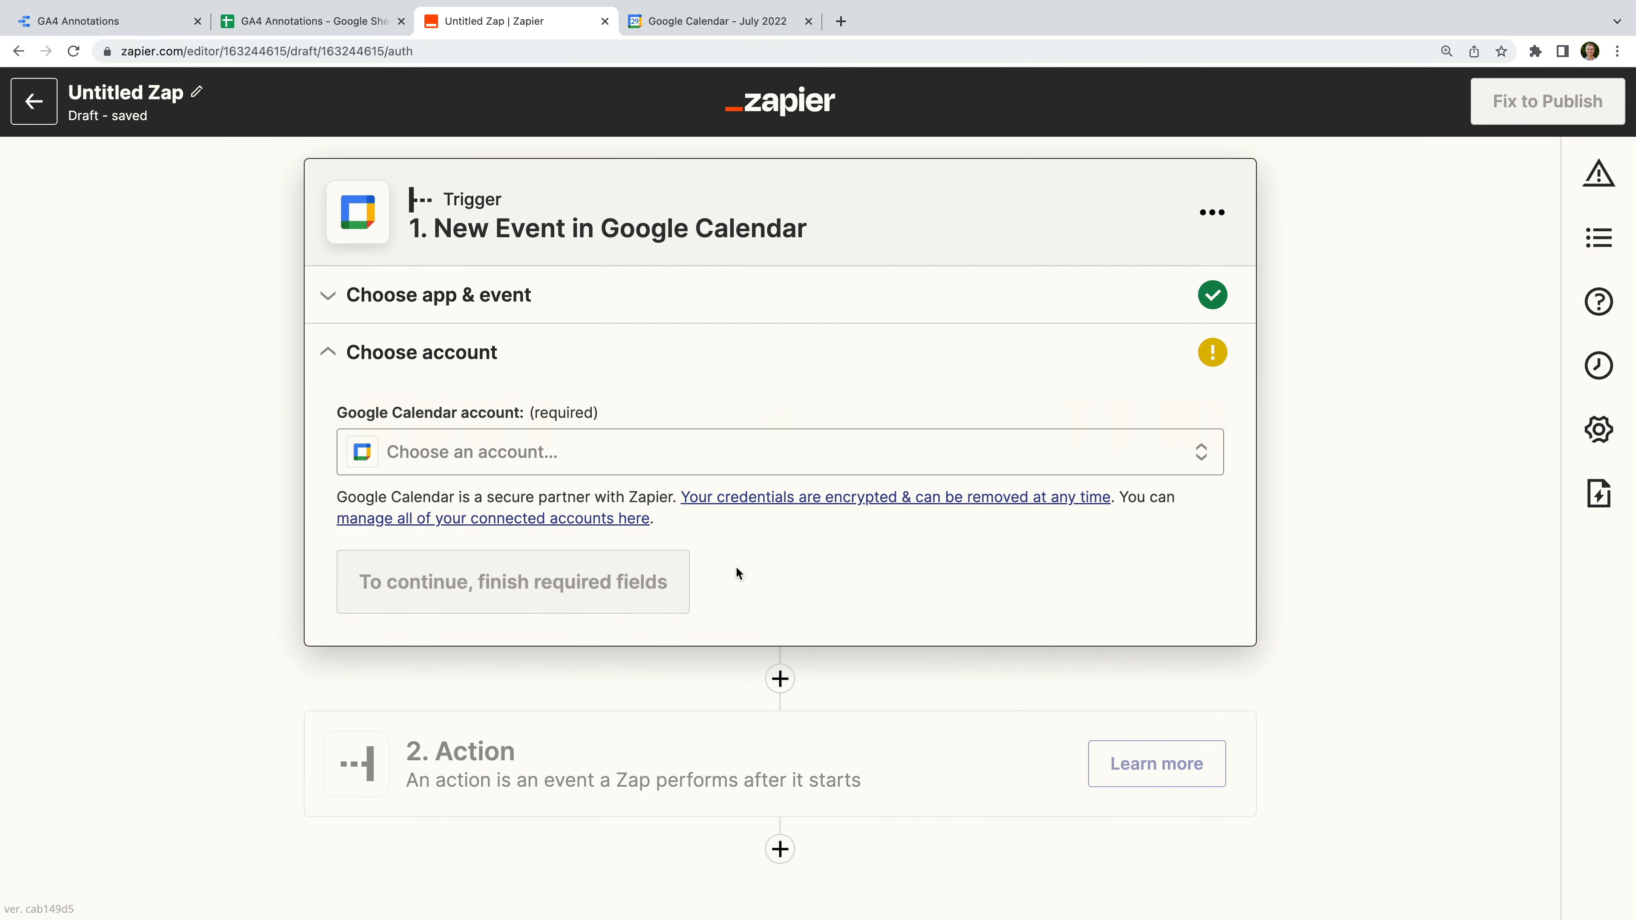
- Connect the trigger to the existing Google Calendar account and set its calendar to Annotations
click(670, 461)
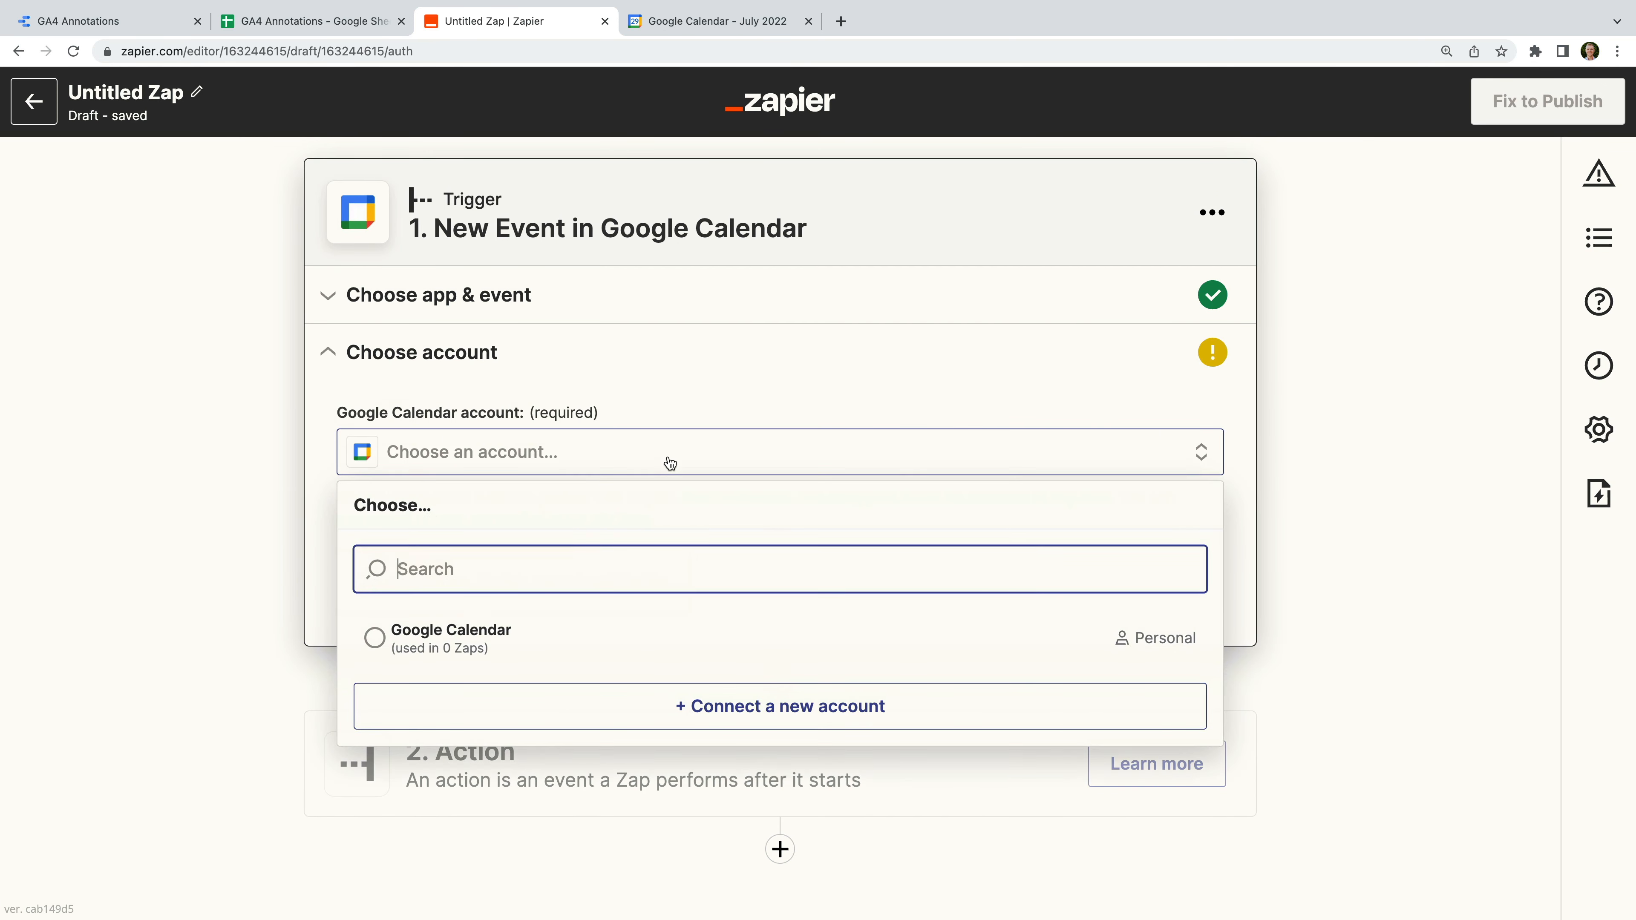
click(474, 636)
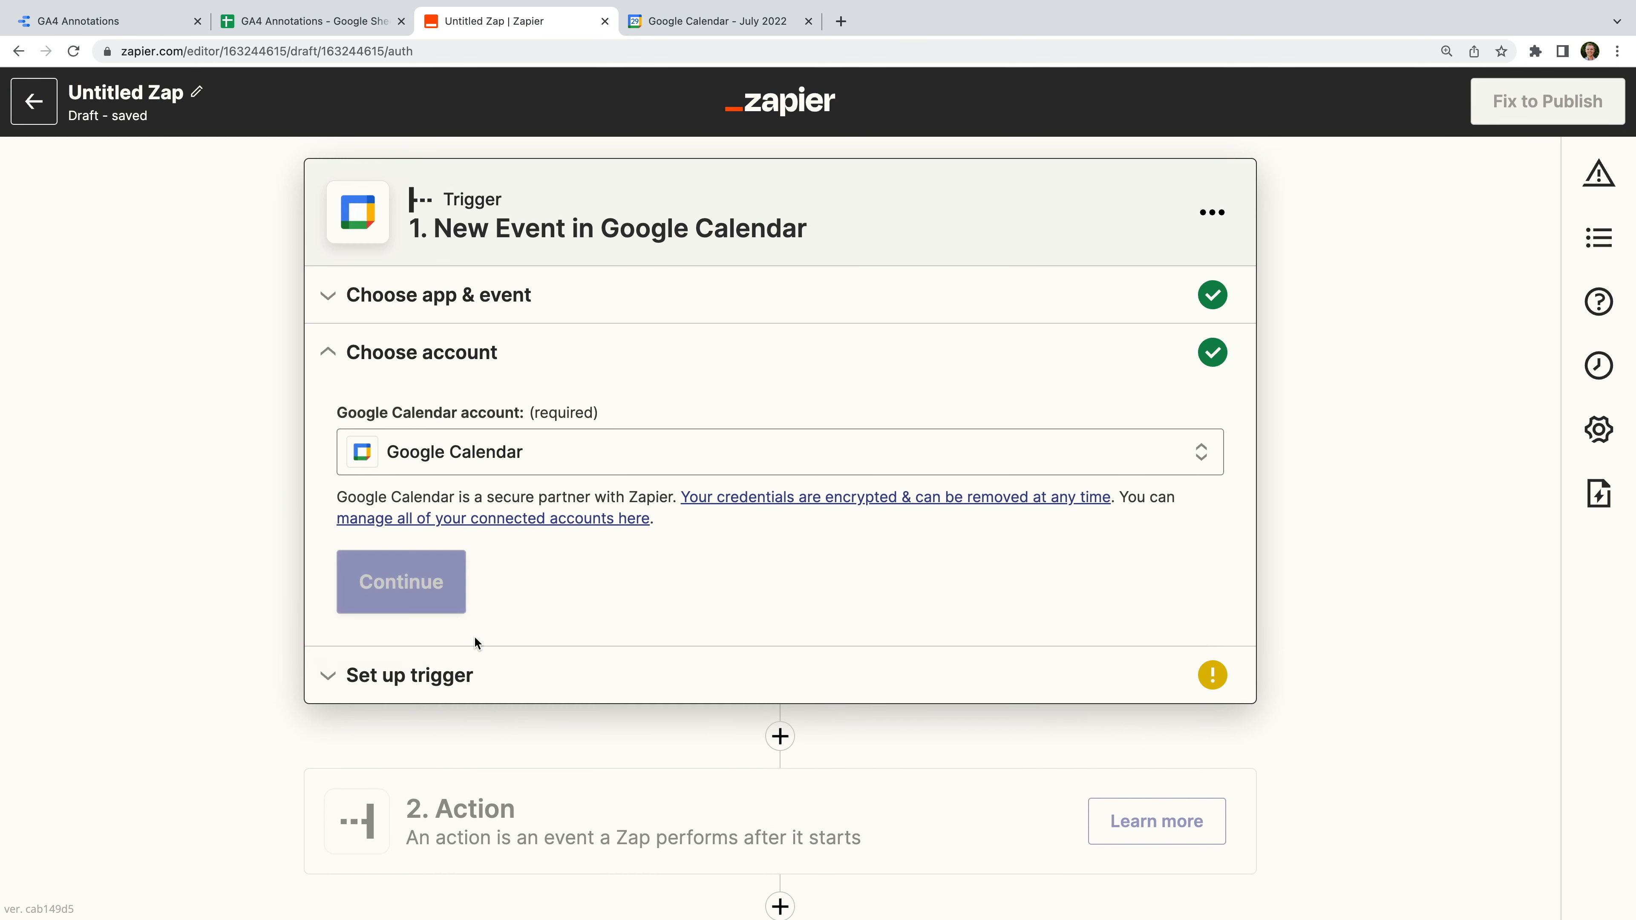
click(449, 608)
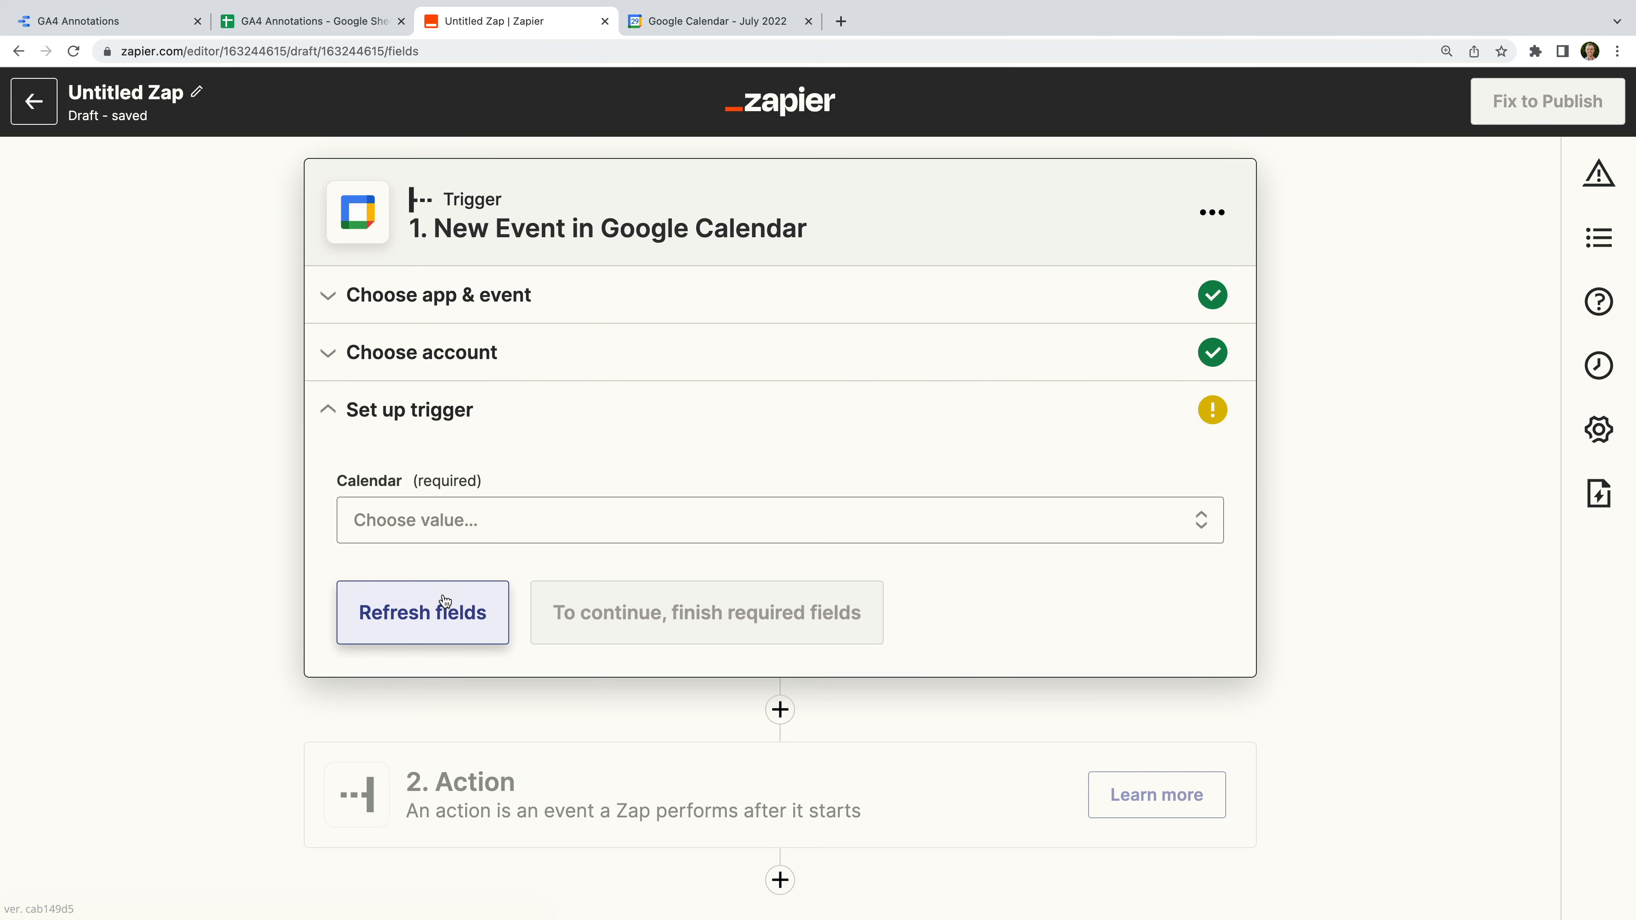
click(656, 529)
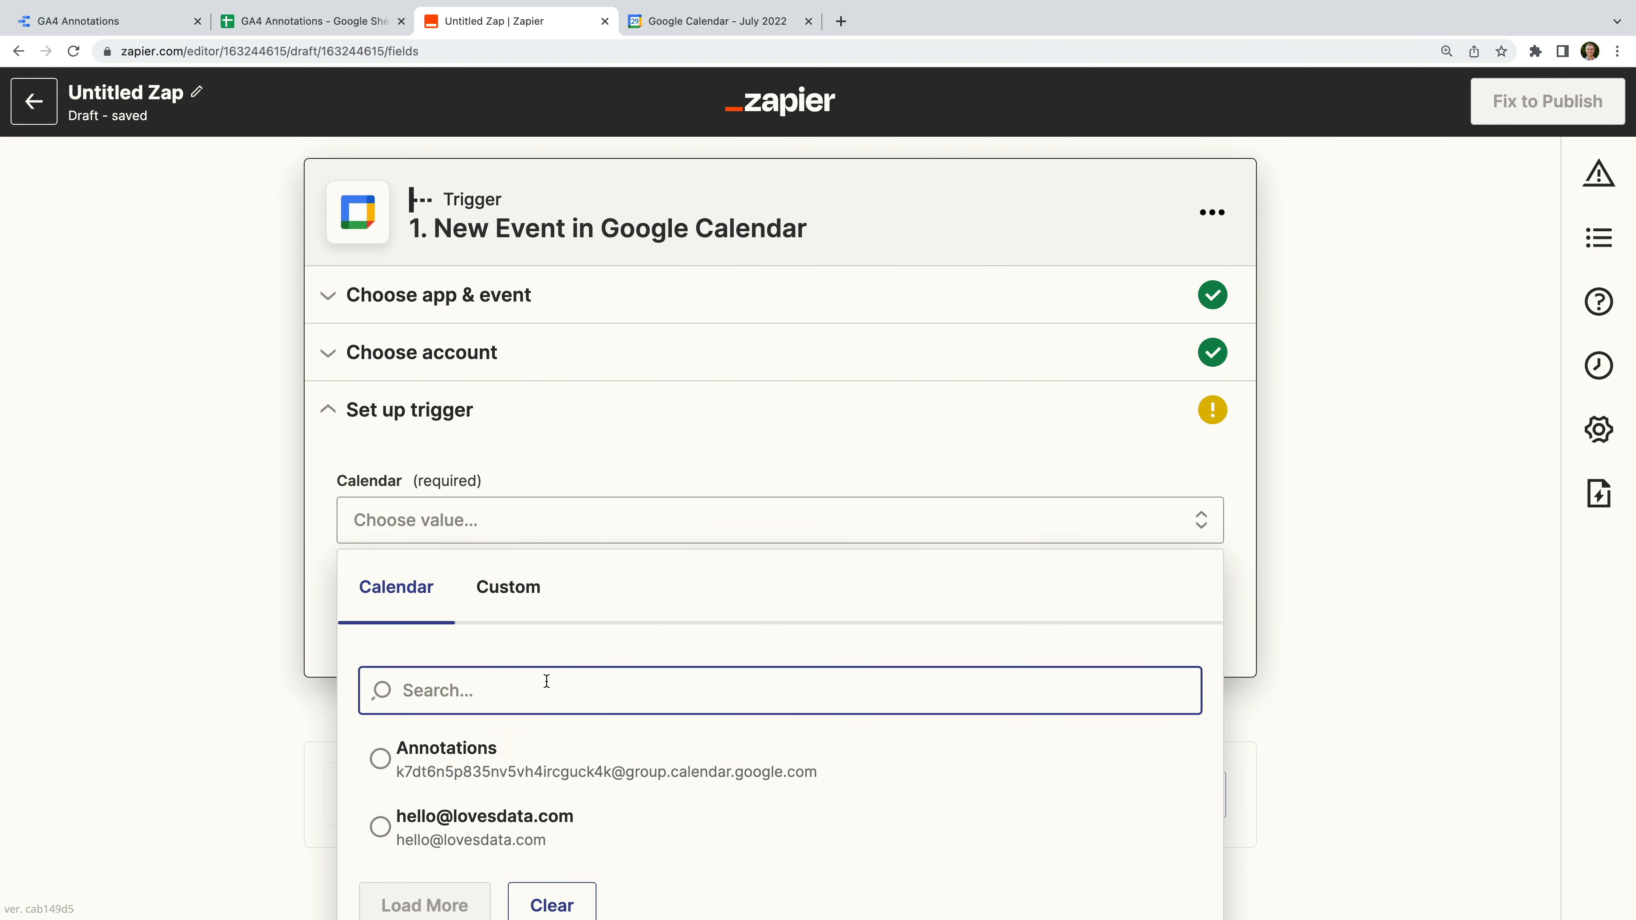
click(463, 768)
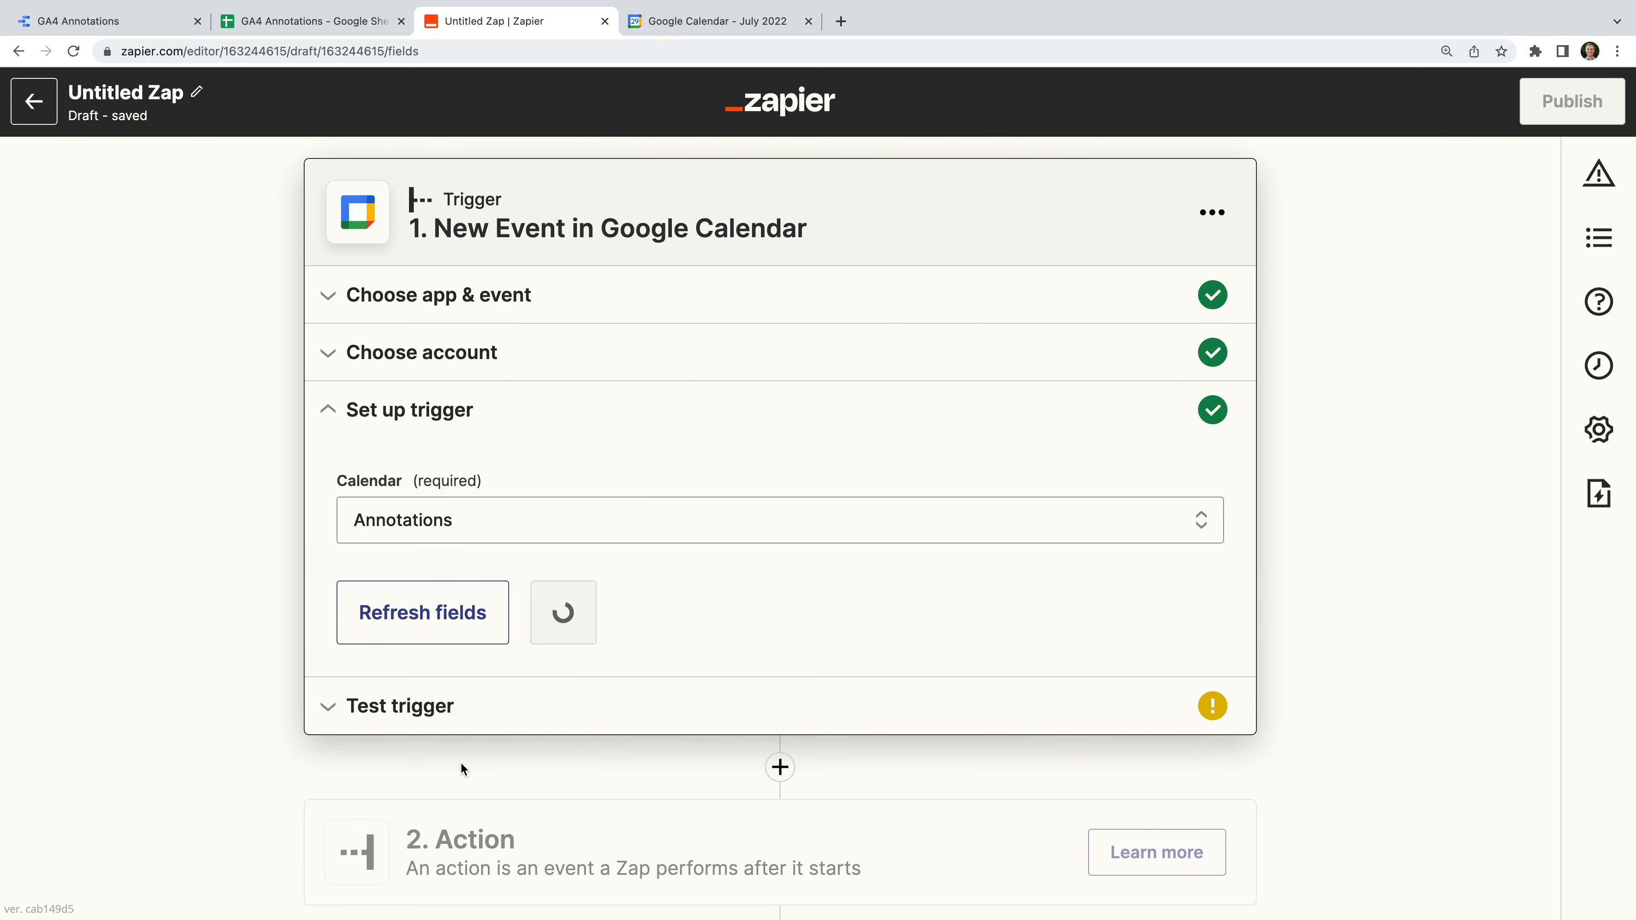
click(618, 649)
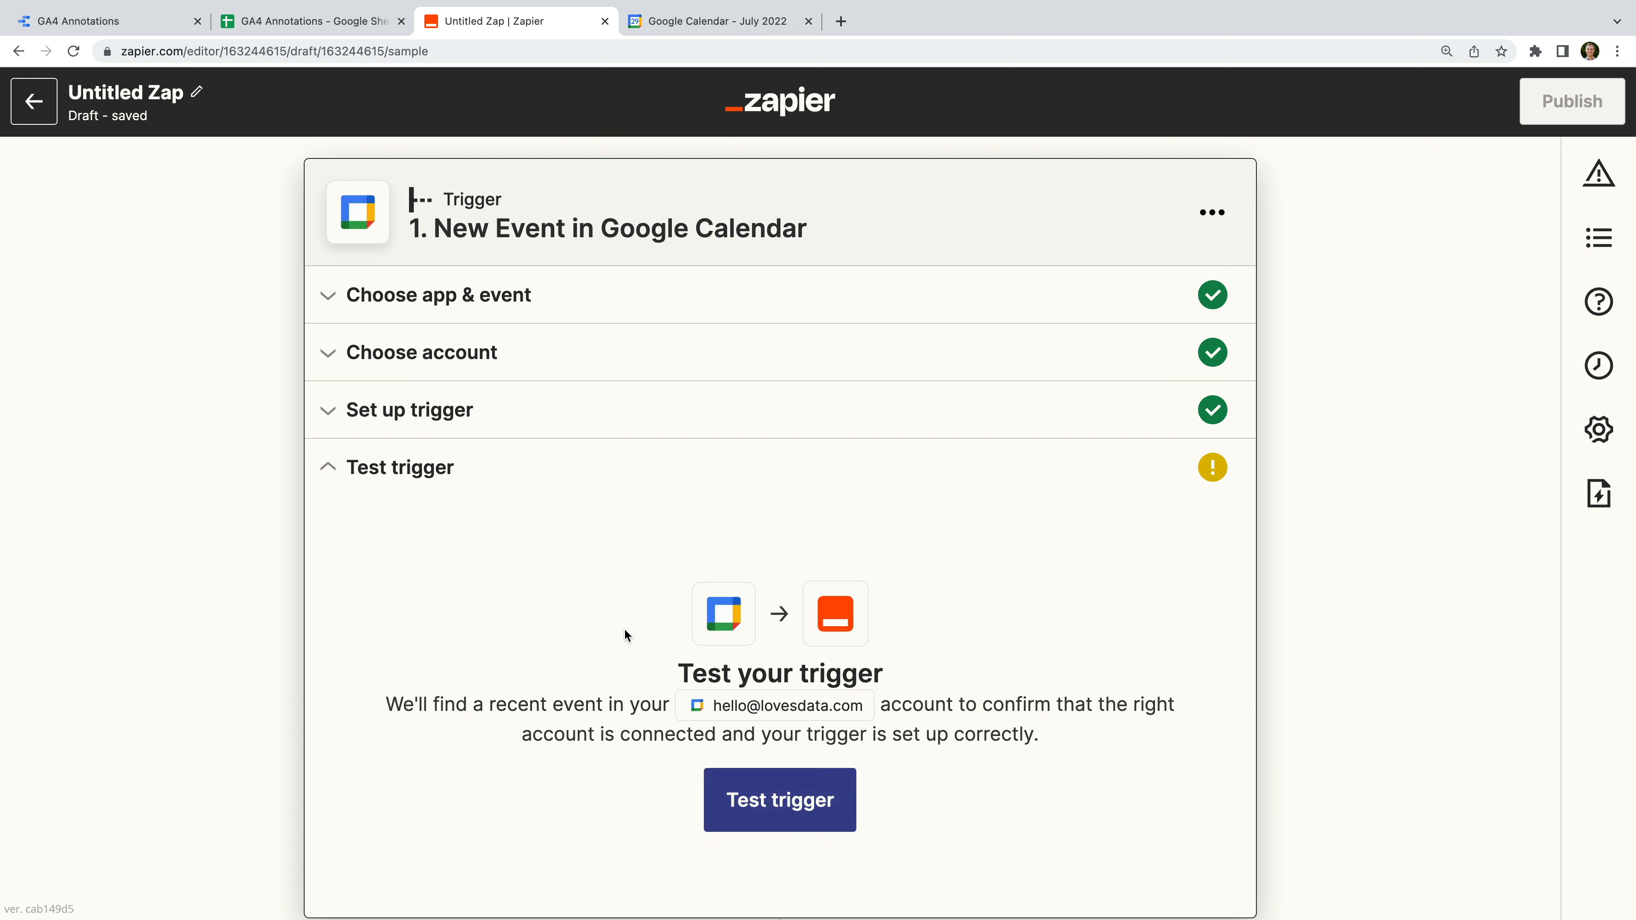
- Test the trigger, review the sample event's data, and continue to the Zap's action
click(835, 798)
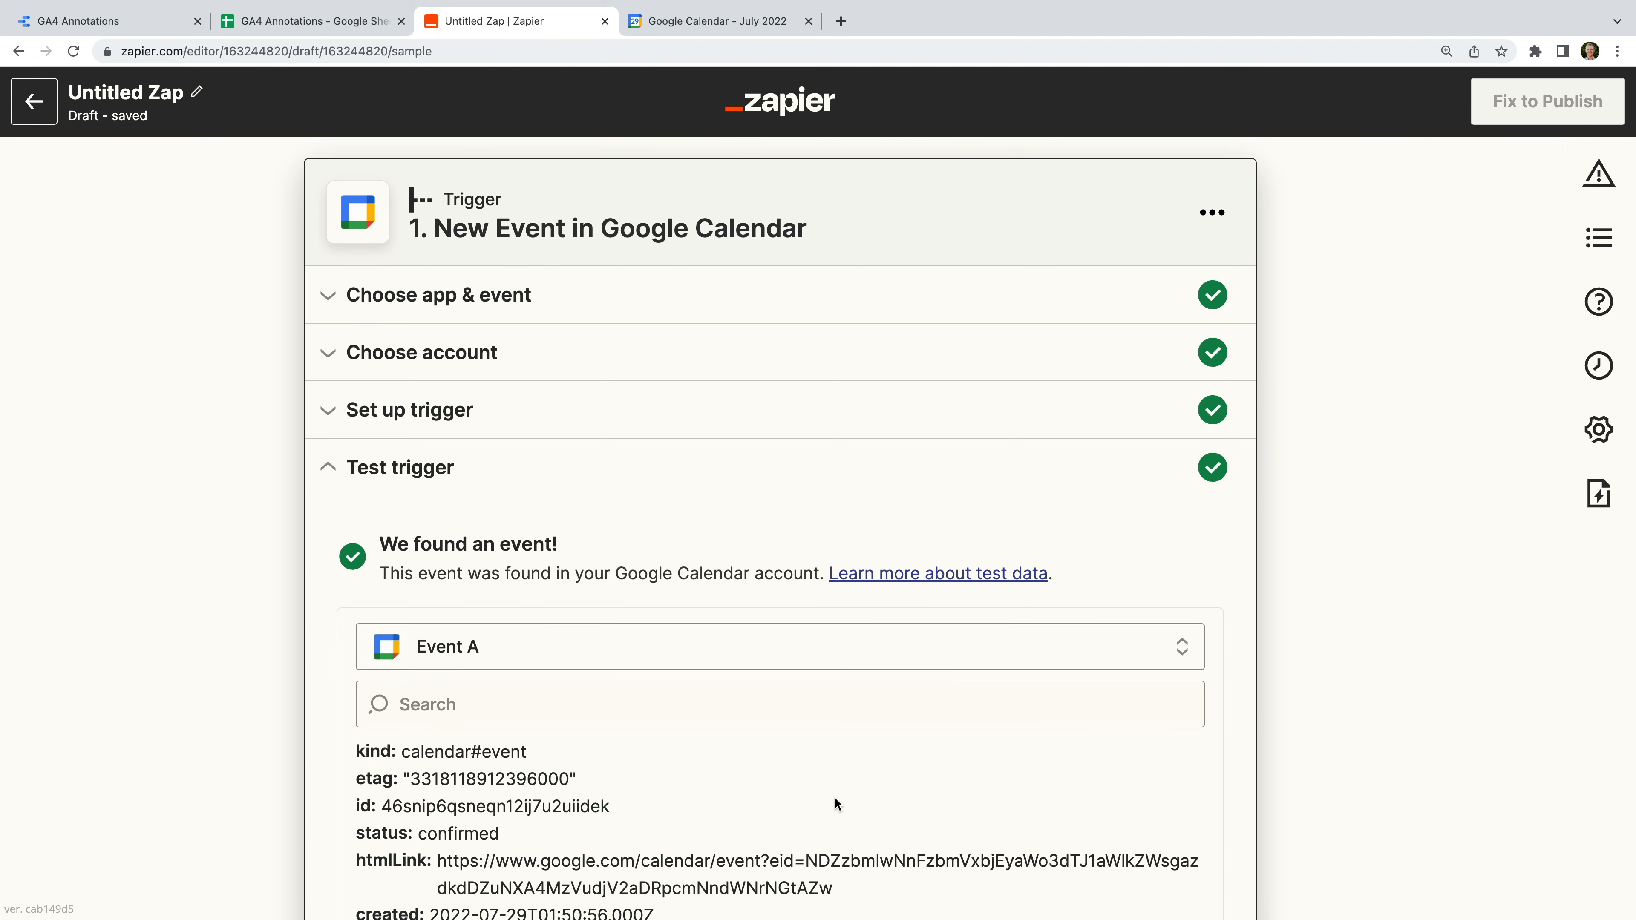
scroll(831, 730, down, 5)
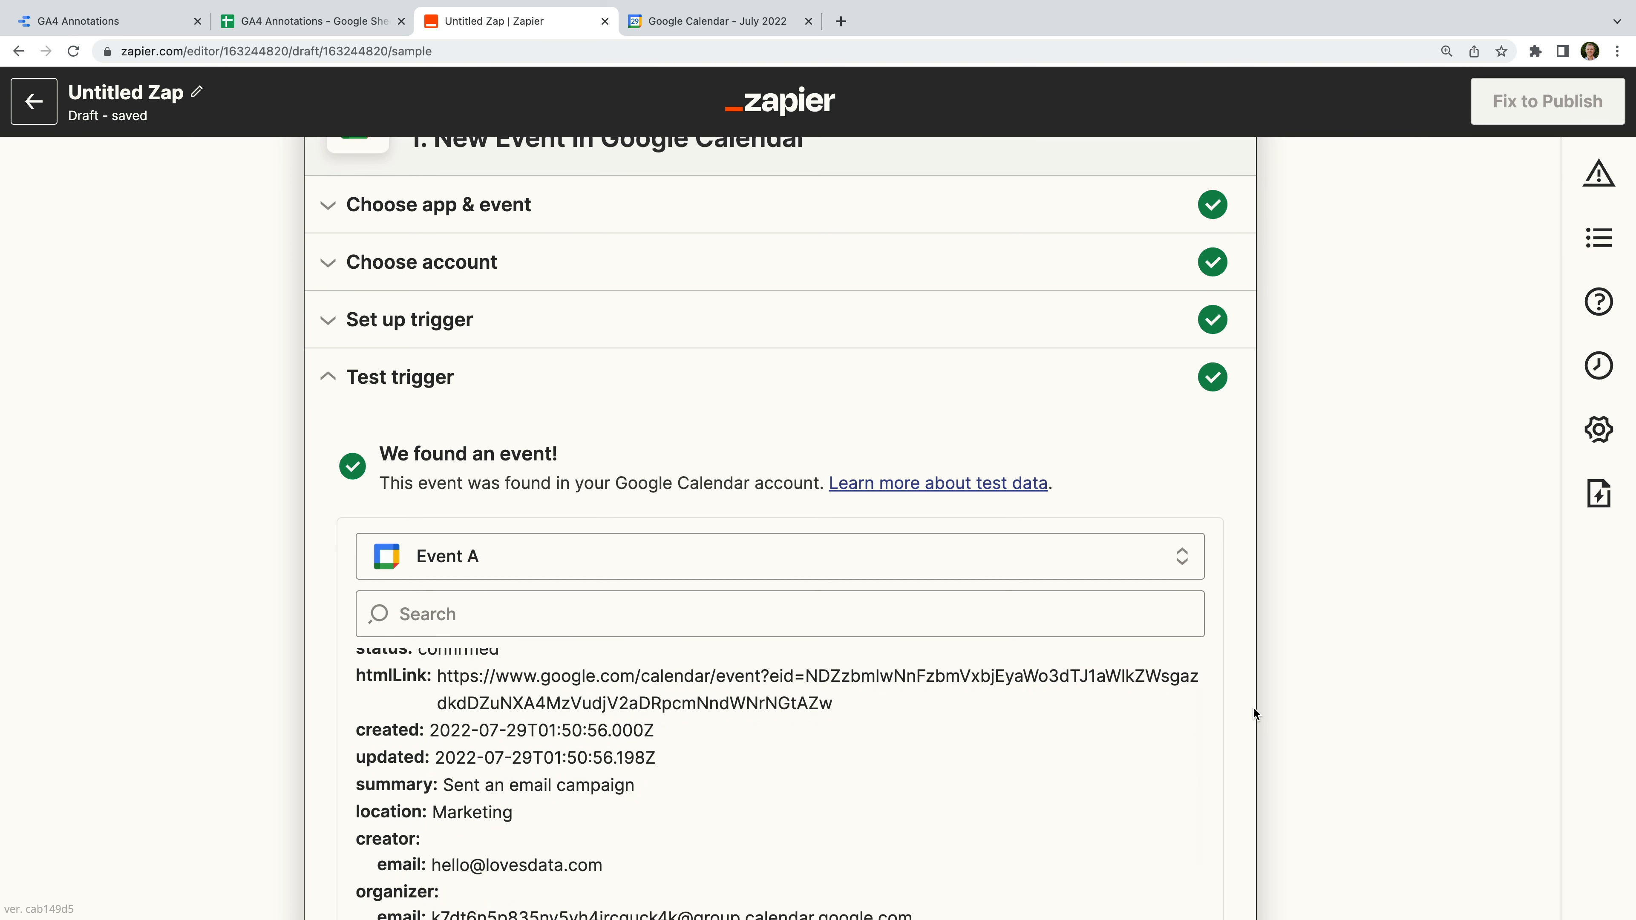
scroll(1251, 705, down, 8)
click(830, 616)
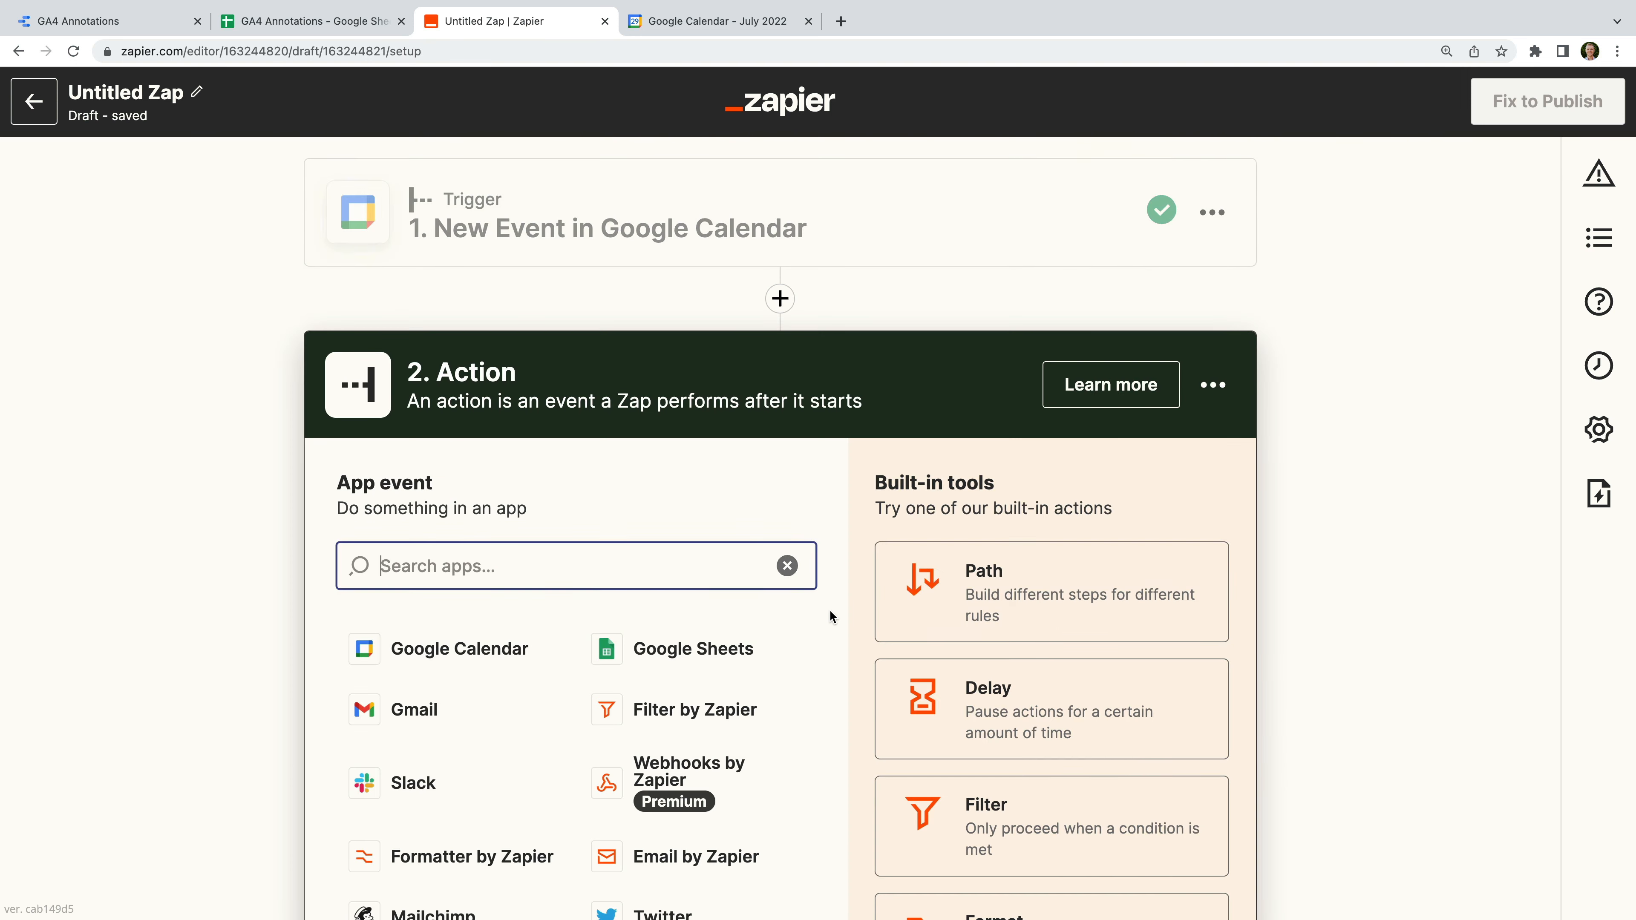
- Set the action to Create Spreadsheet Row in Google Sheets, using the existing Google Sheets account
text(Google Sheets)
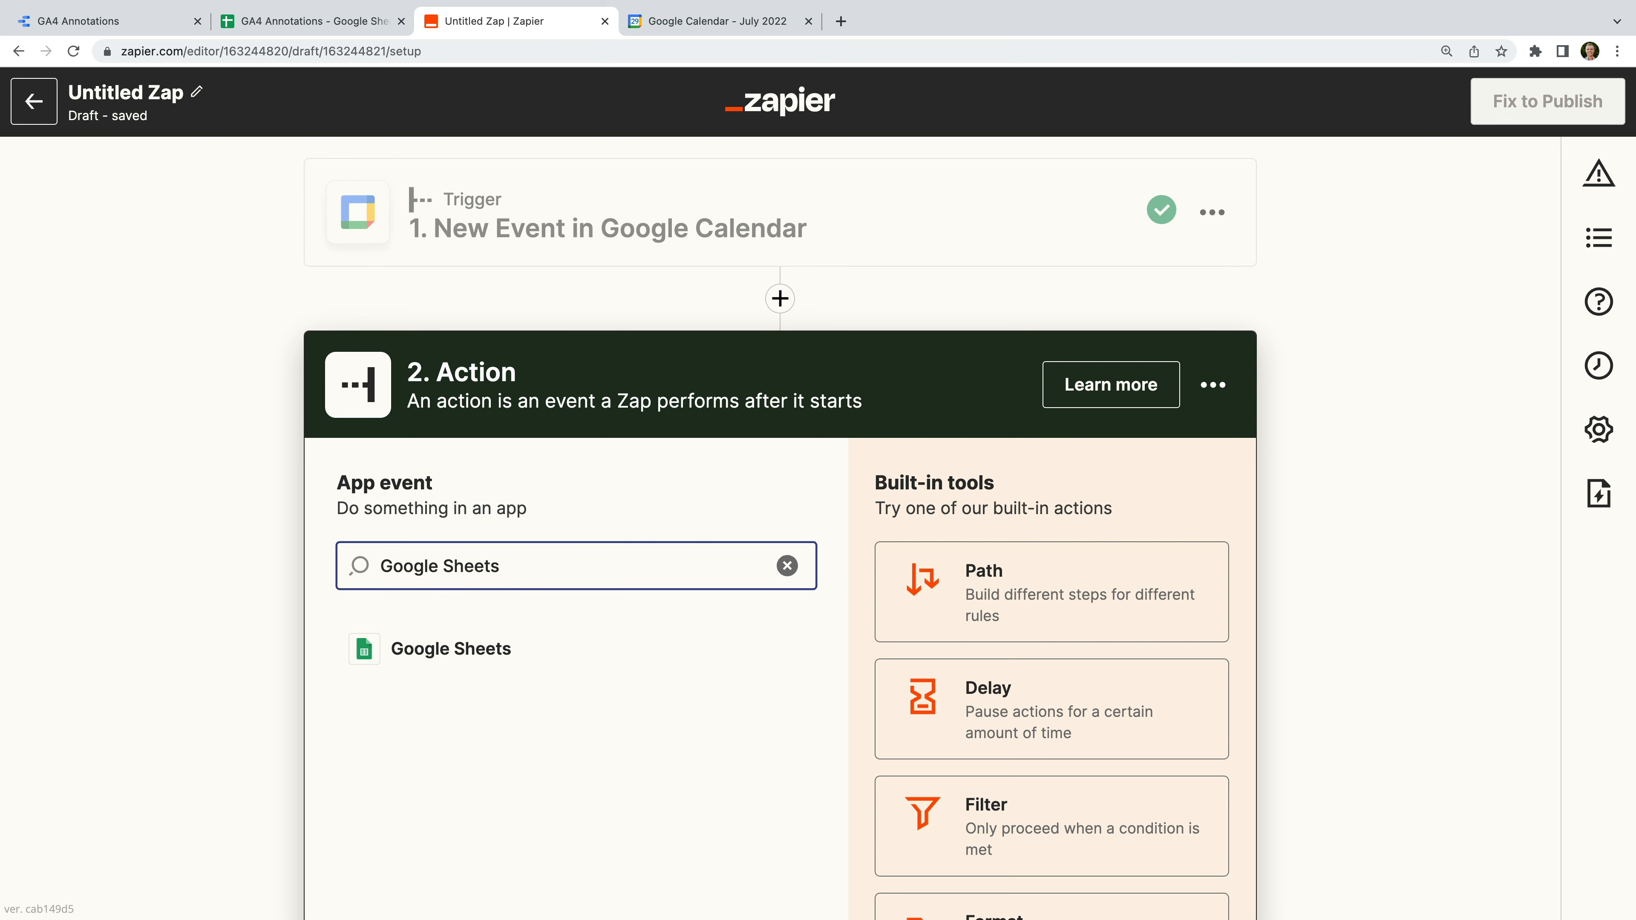
click(493, 644)
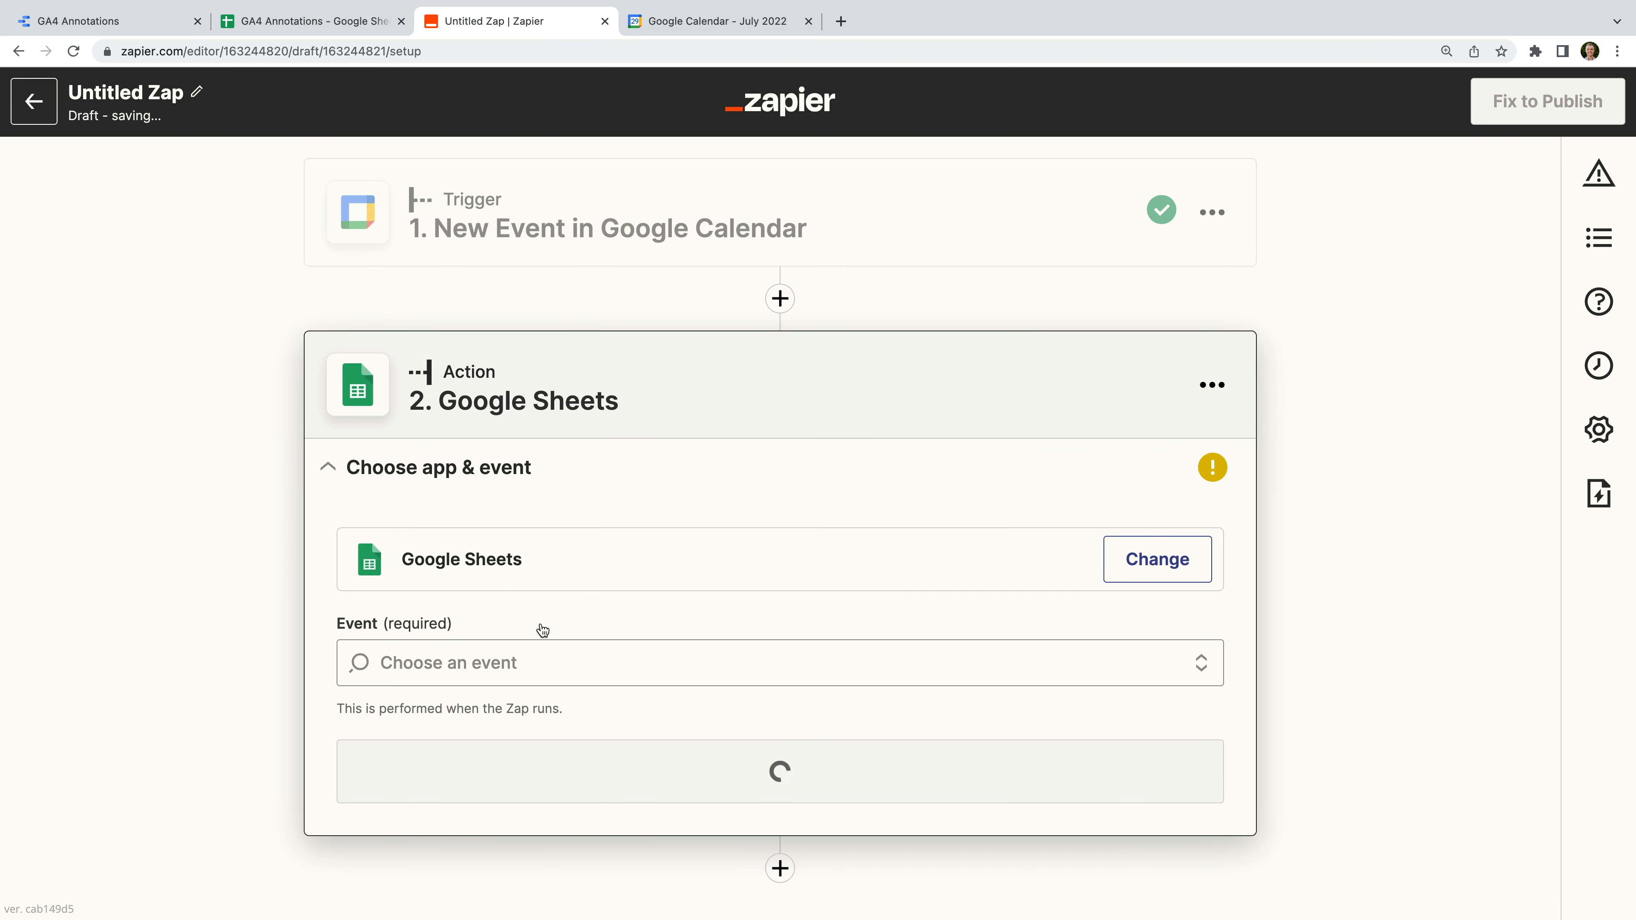
click(621, 662)
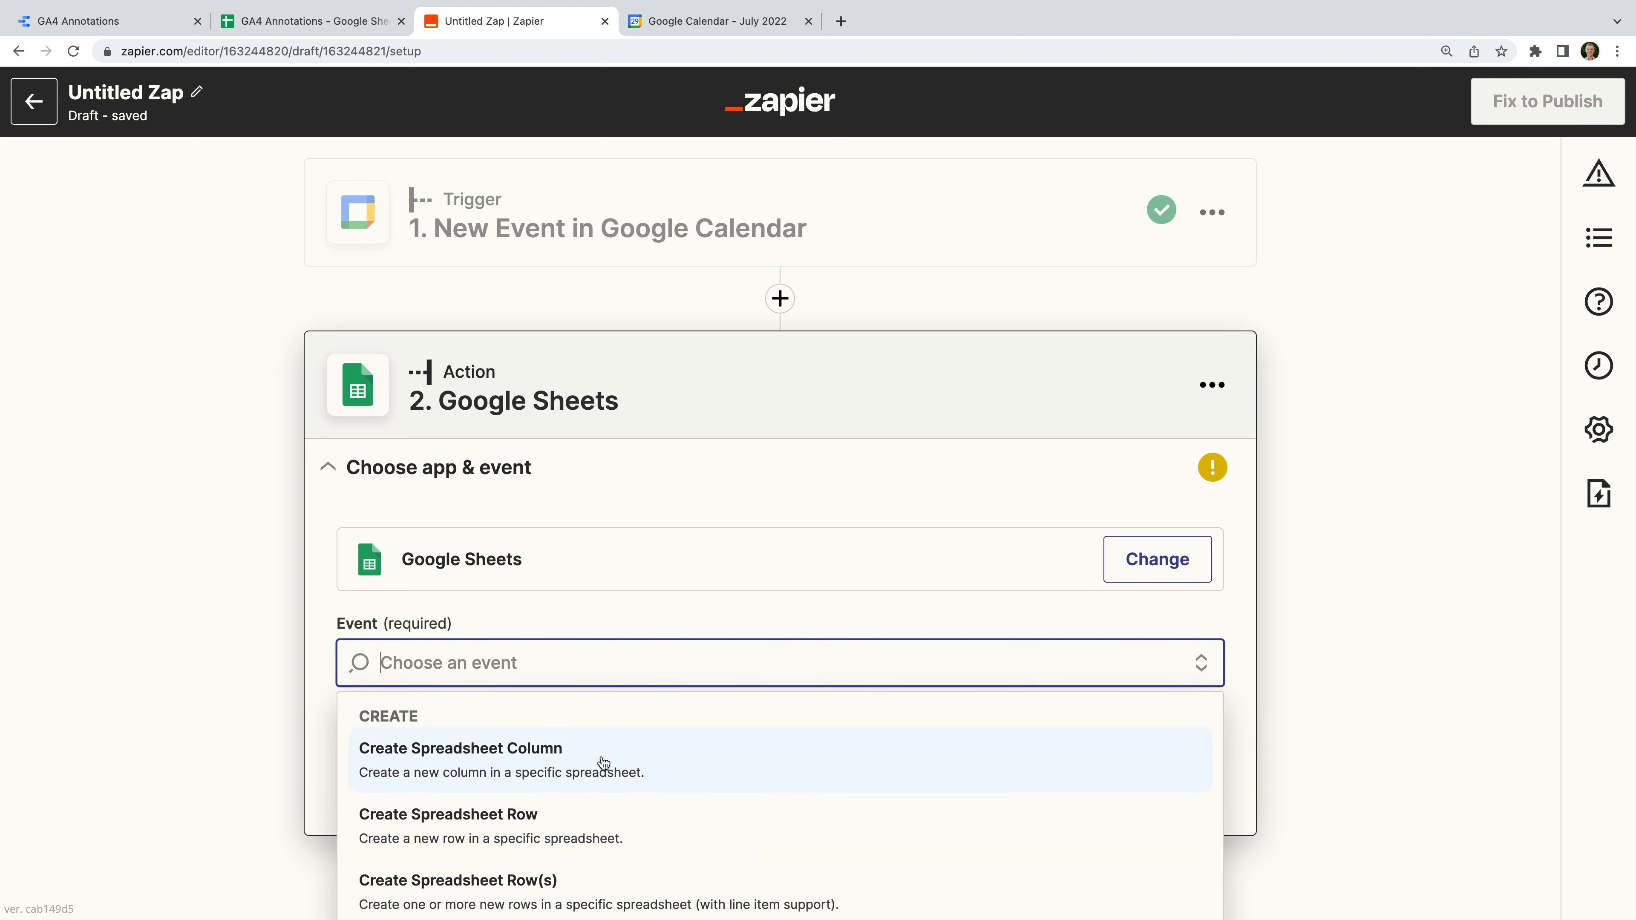
click(610, 831)
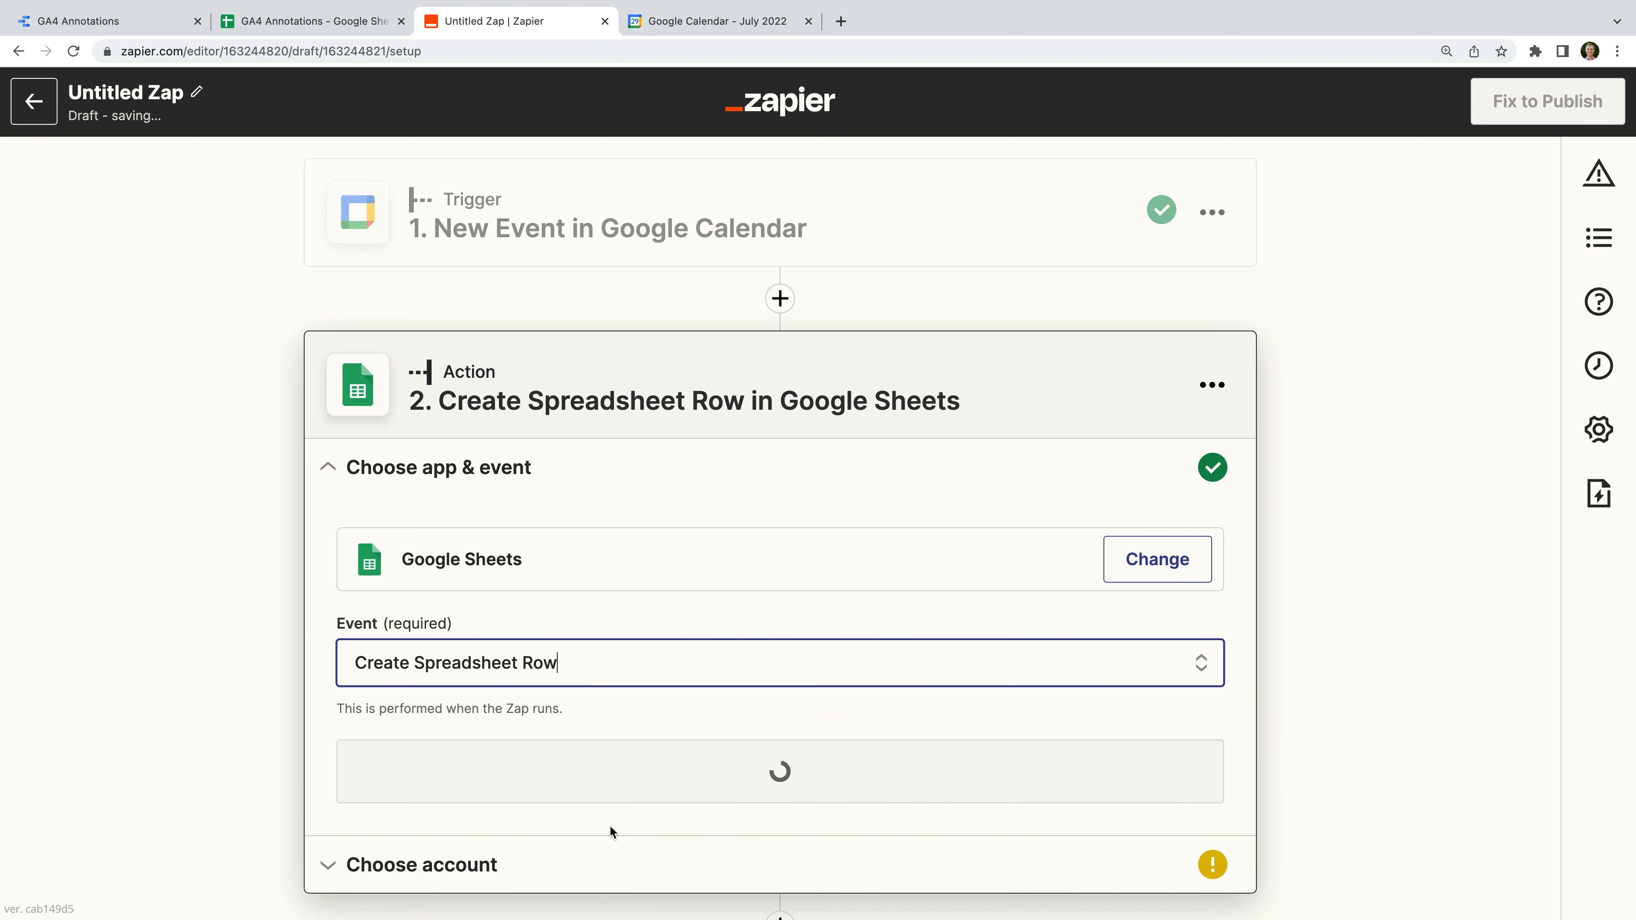
click(710, 778)
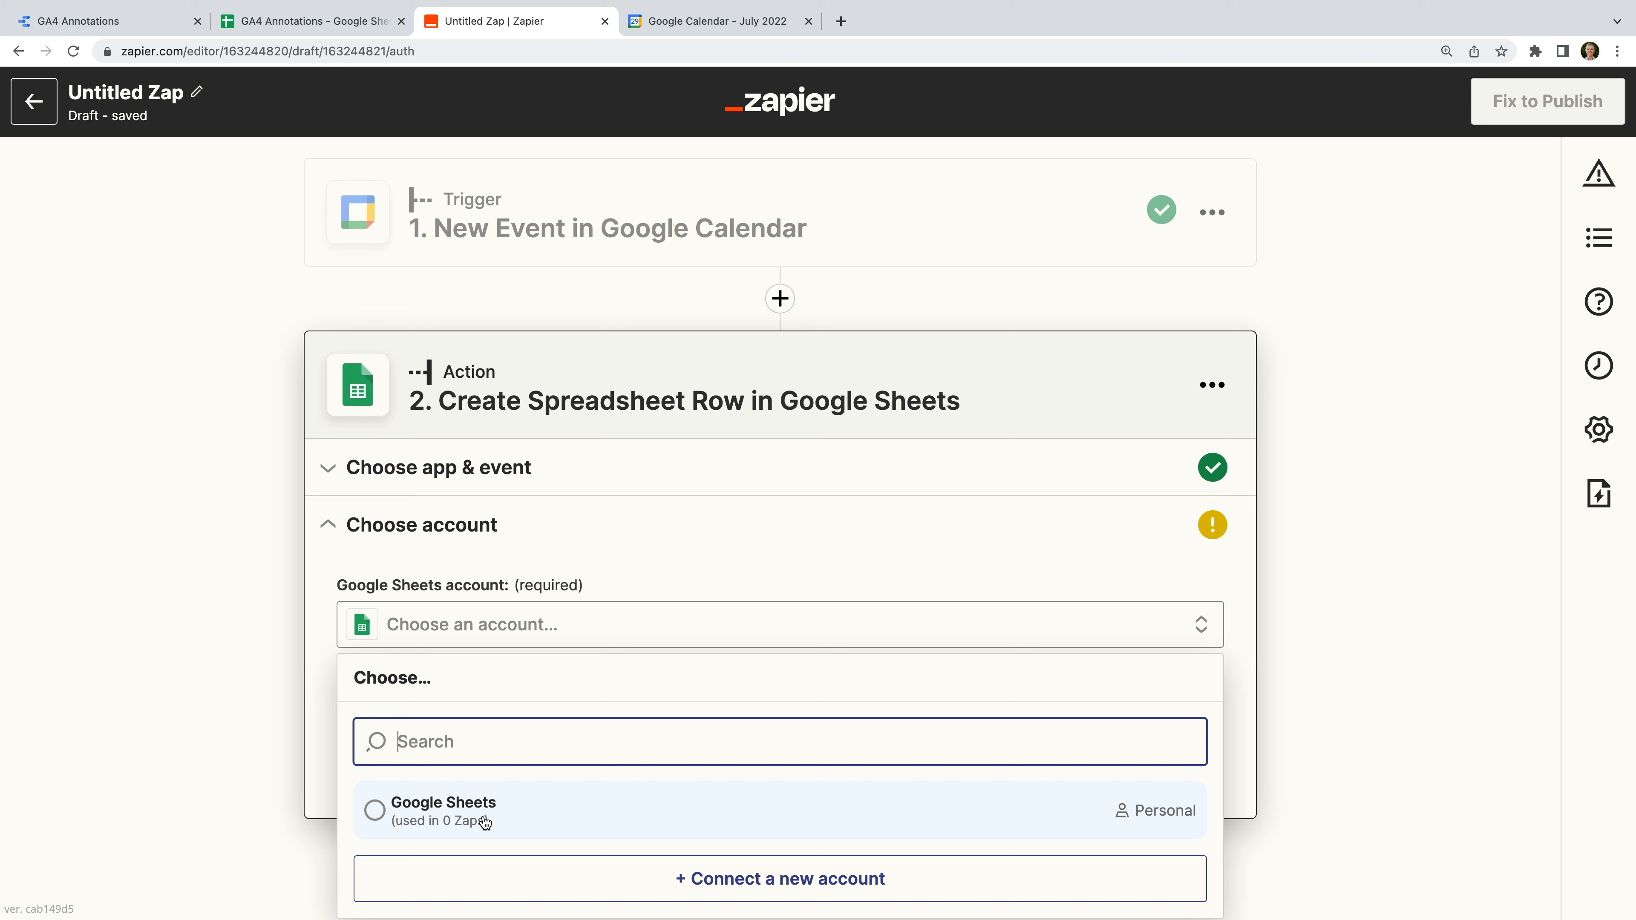
click(485, 823)
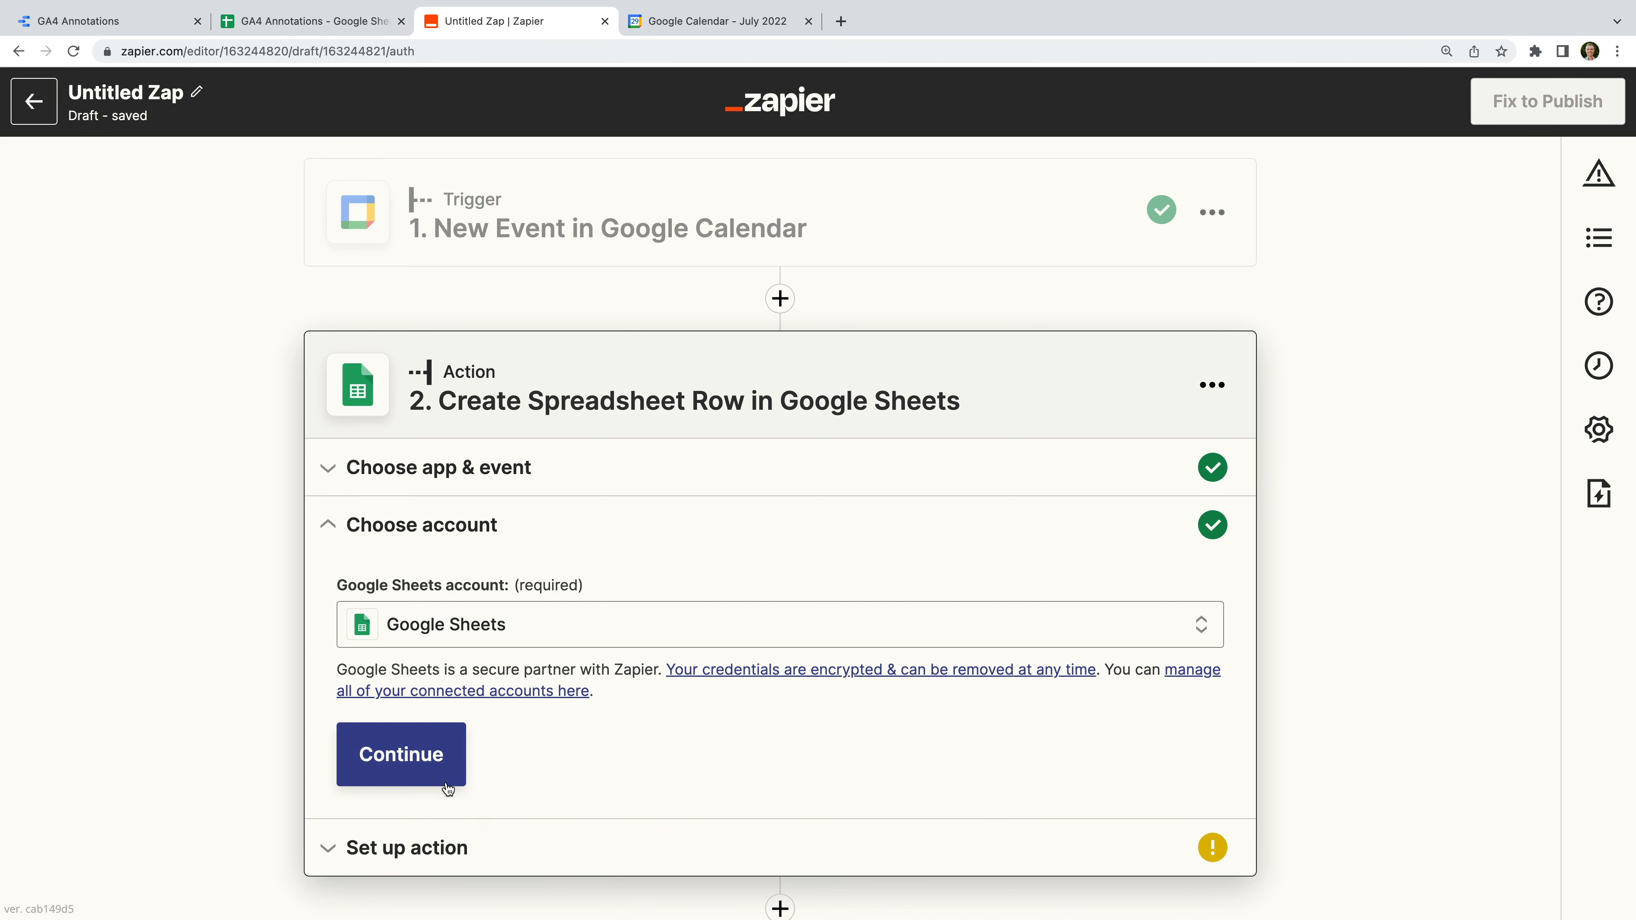
click(448, 777)
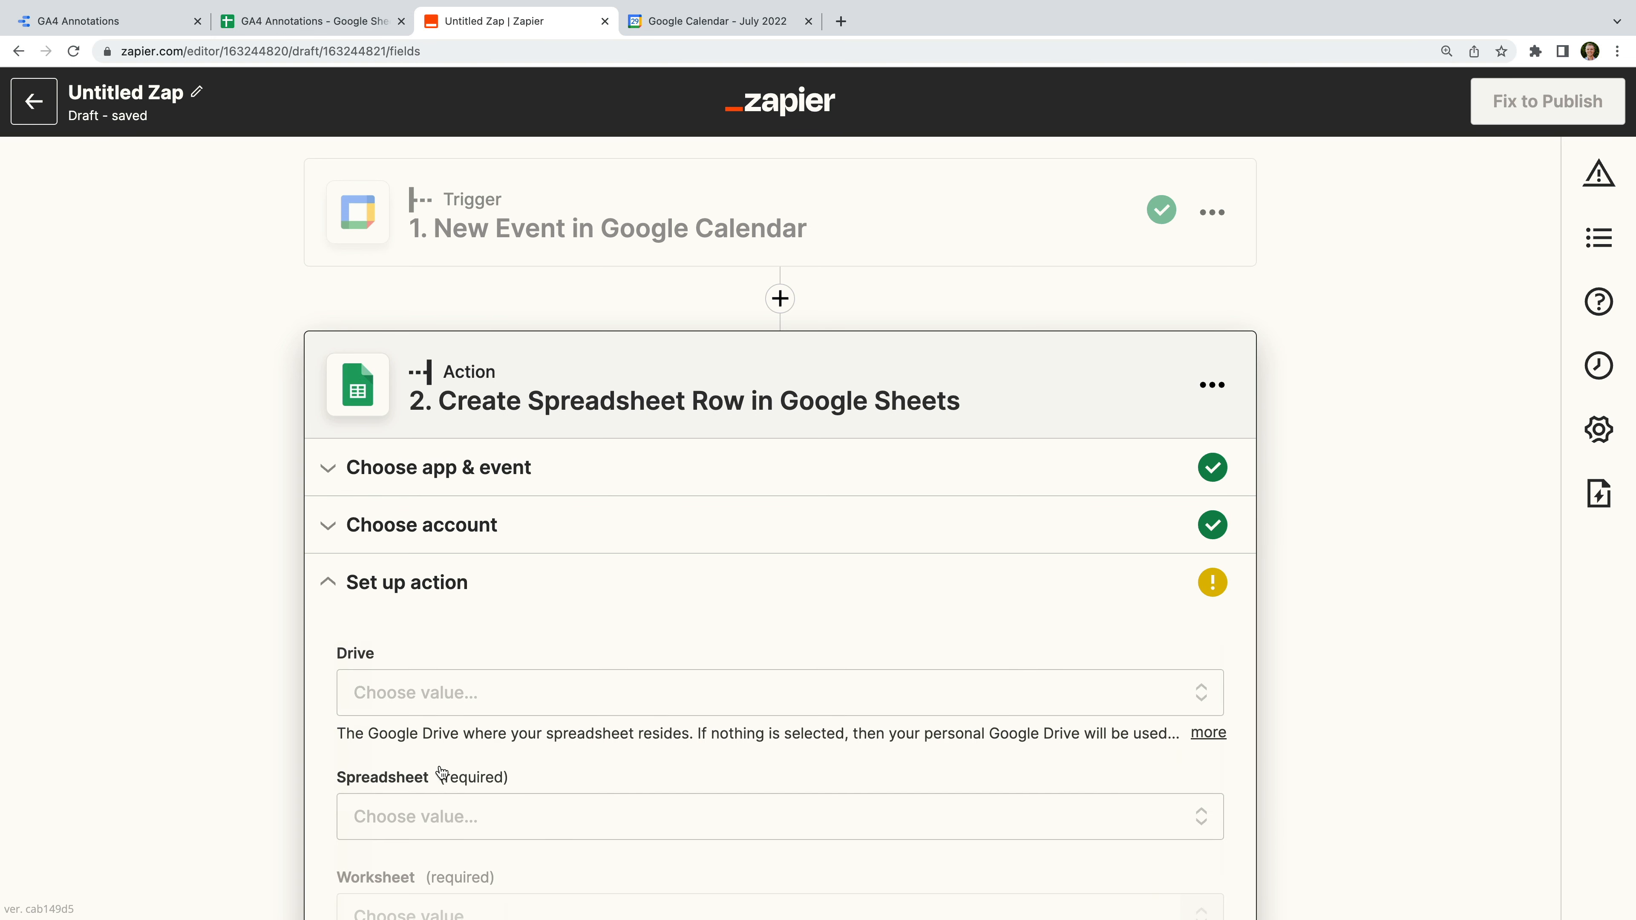
- Point the action to My Google Drive, the GA4 Annotations spreadsheet and its Sheet1 worksheet
click(530, 704)
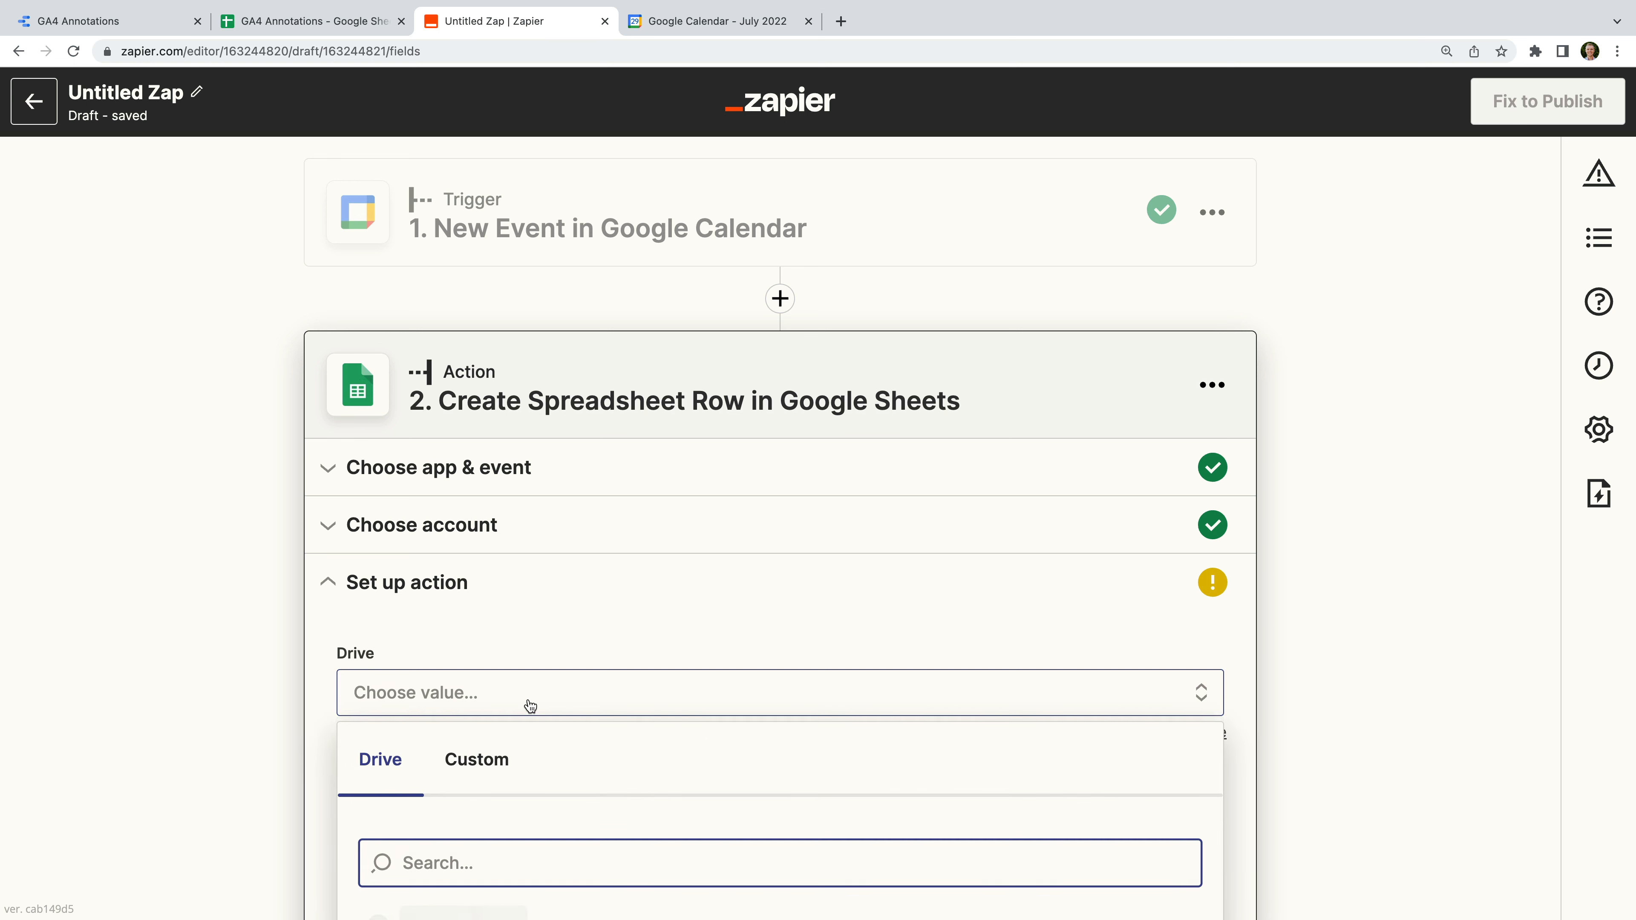
scroll(510, 826, down, 1)
click(471, 848)
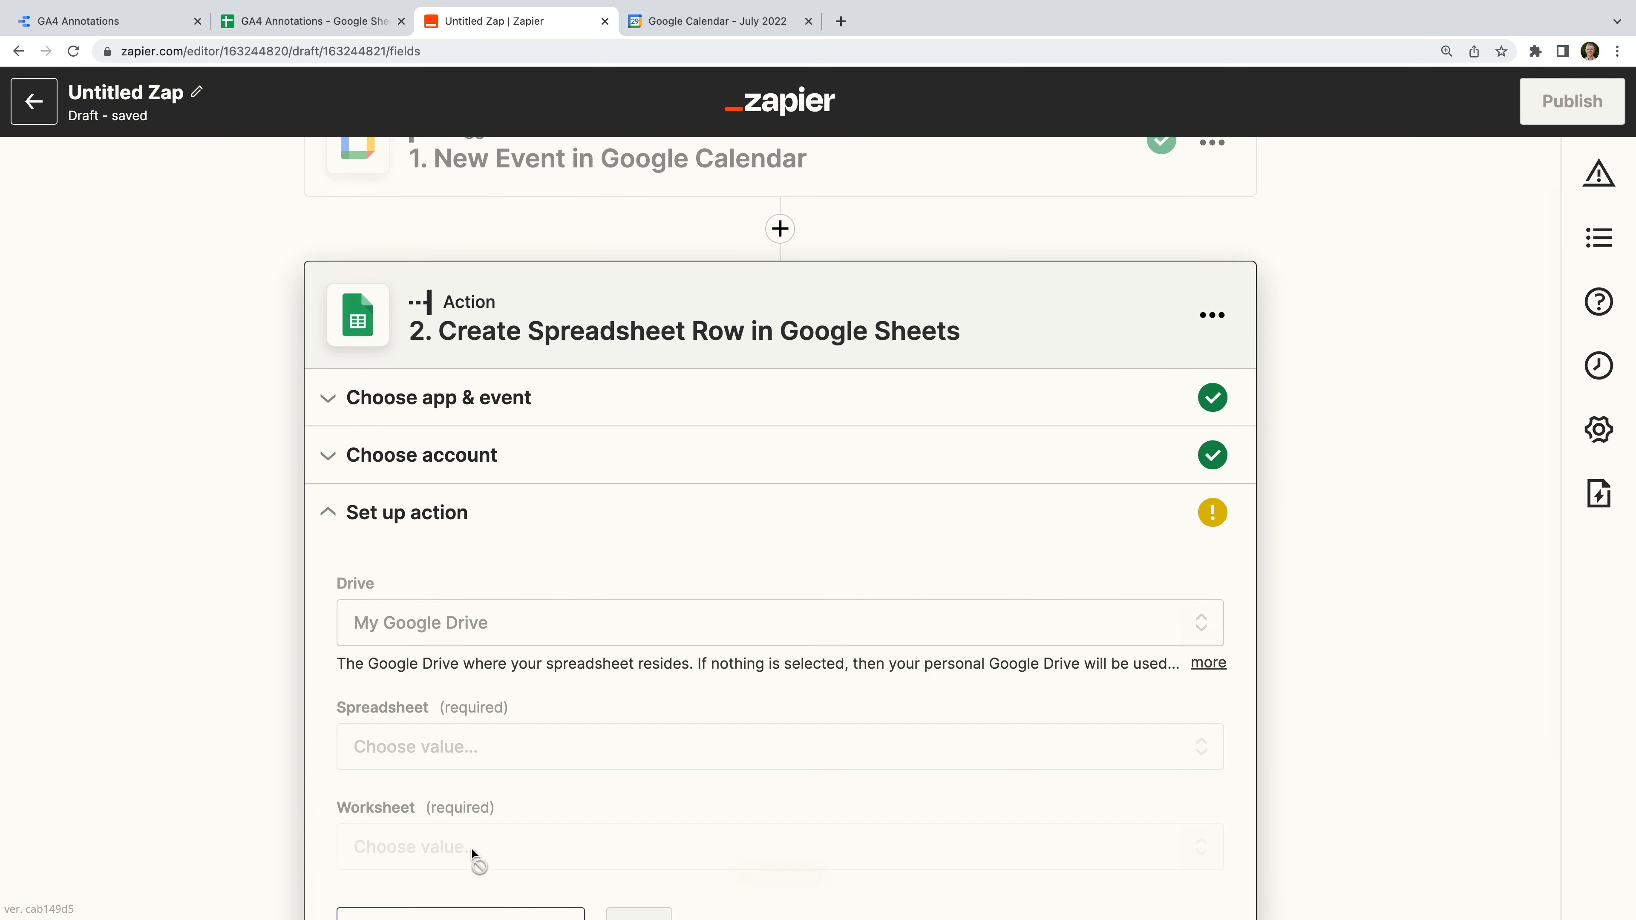
scroll(596, 760, down, 2)
click(555, 641)
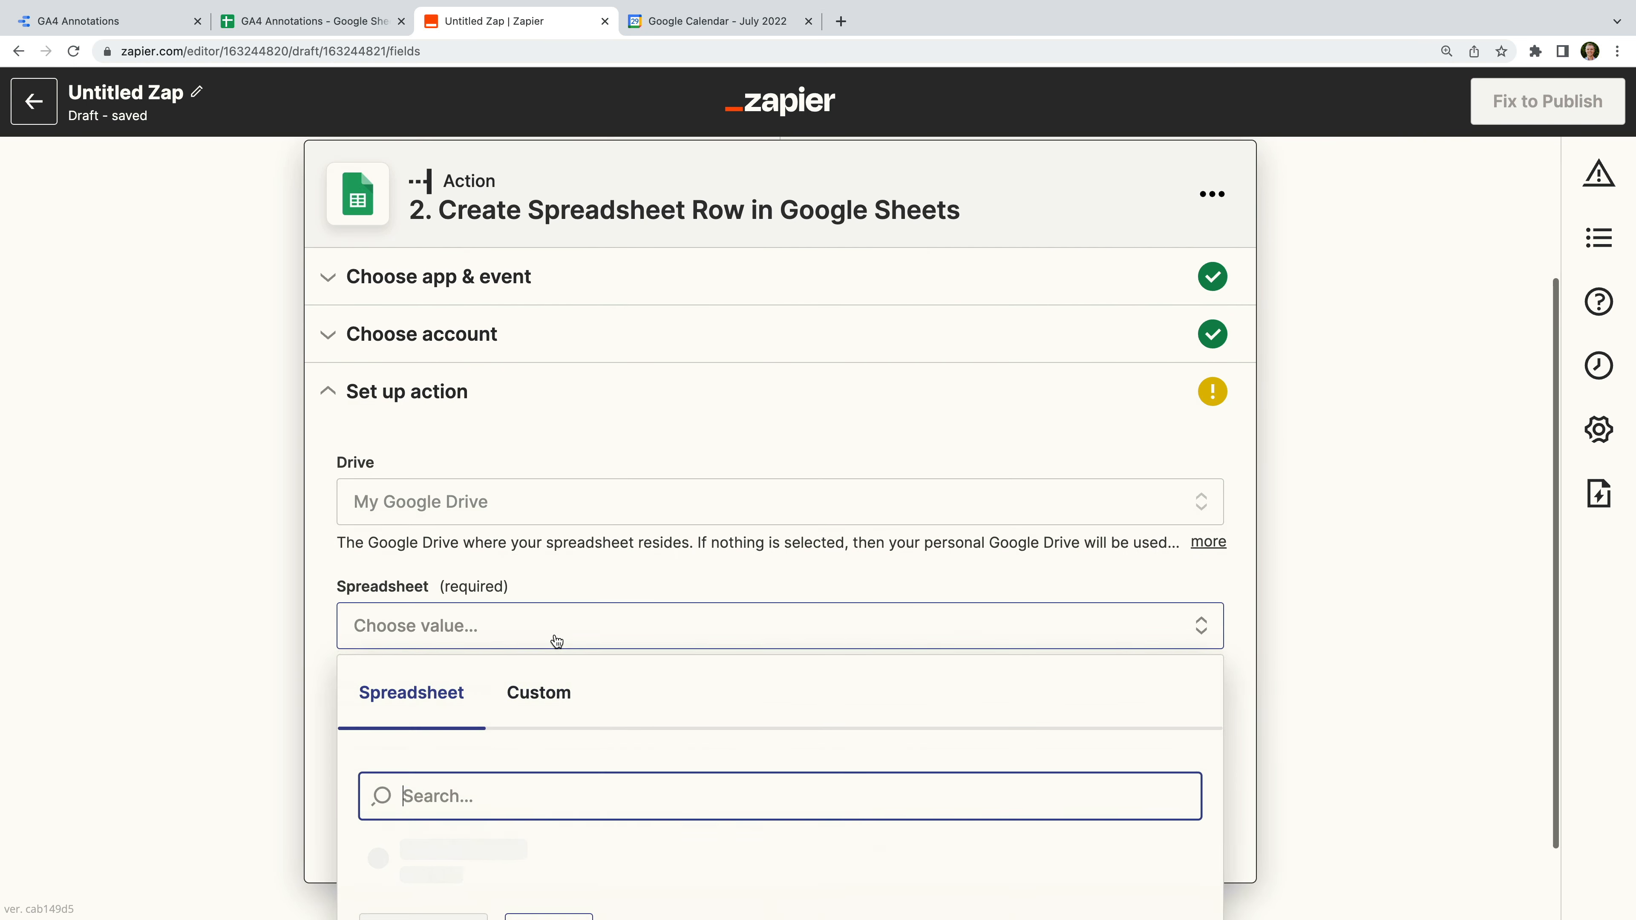
scroll(644, 651, down, 1)
click(530, 694)
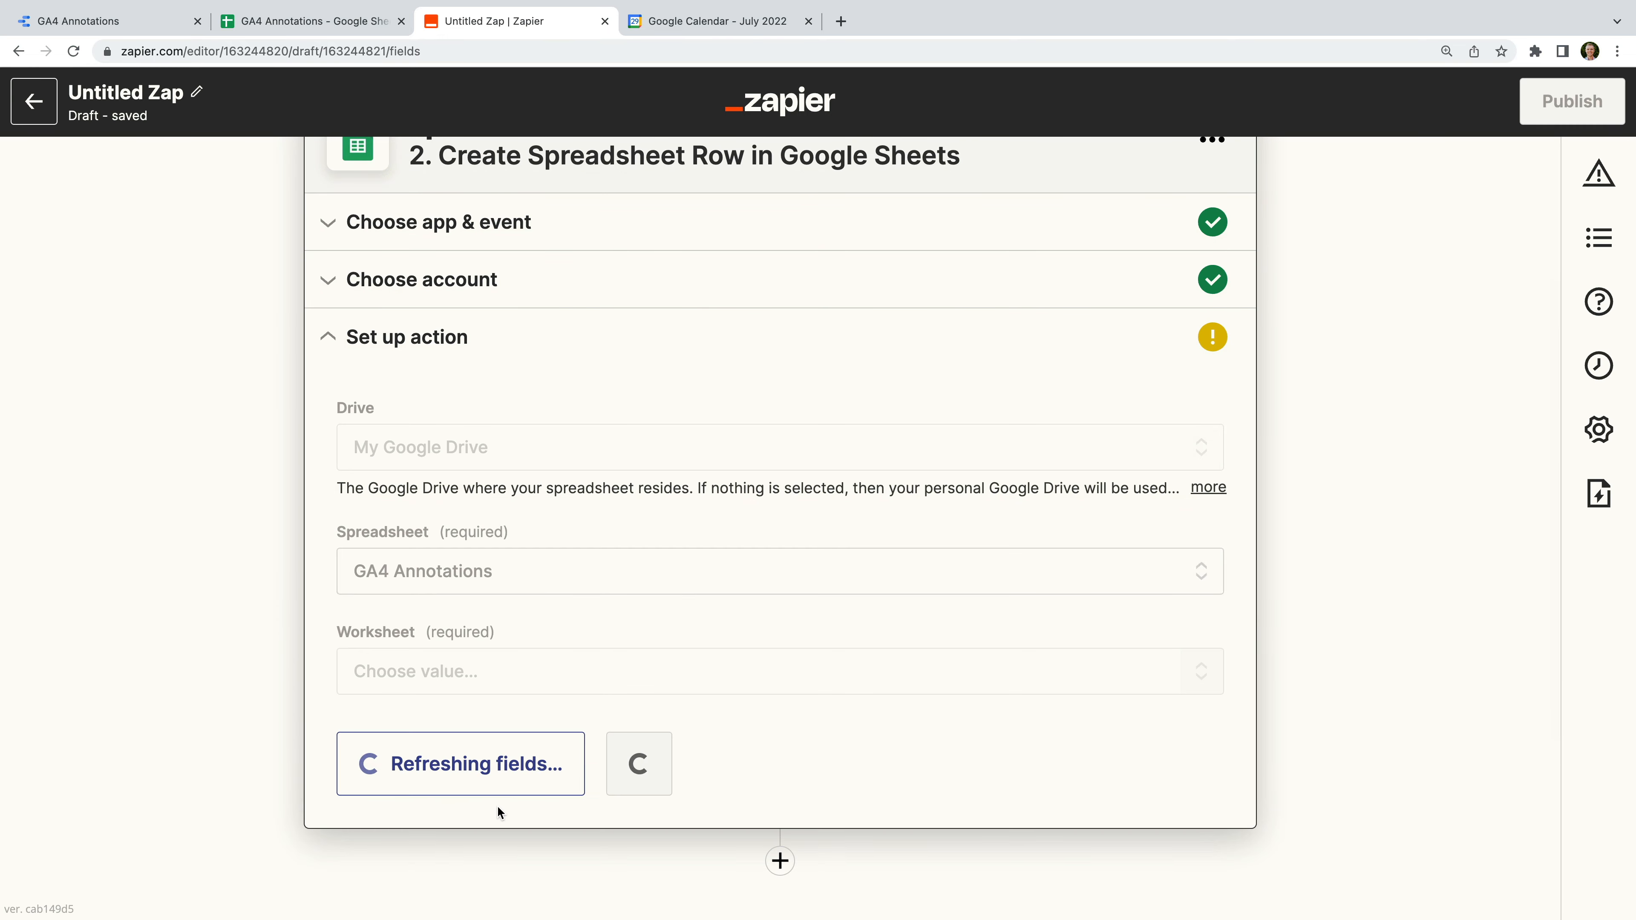
click(650, 689)
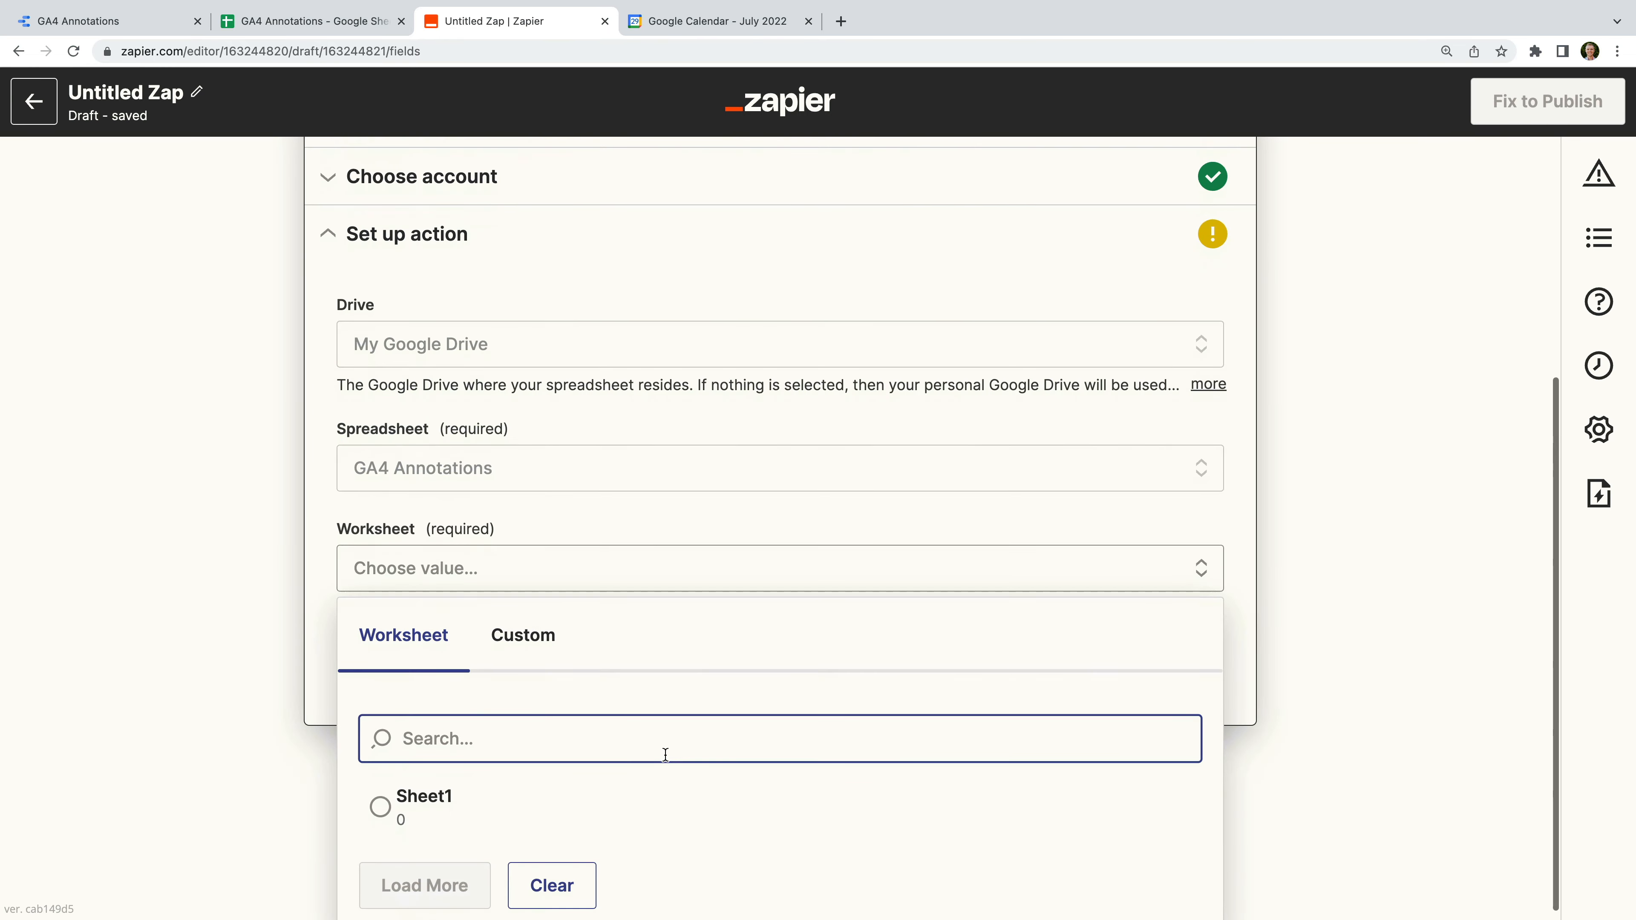
click(404, 802)
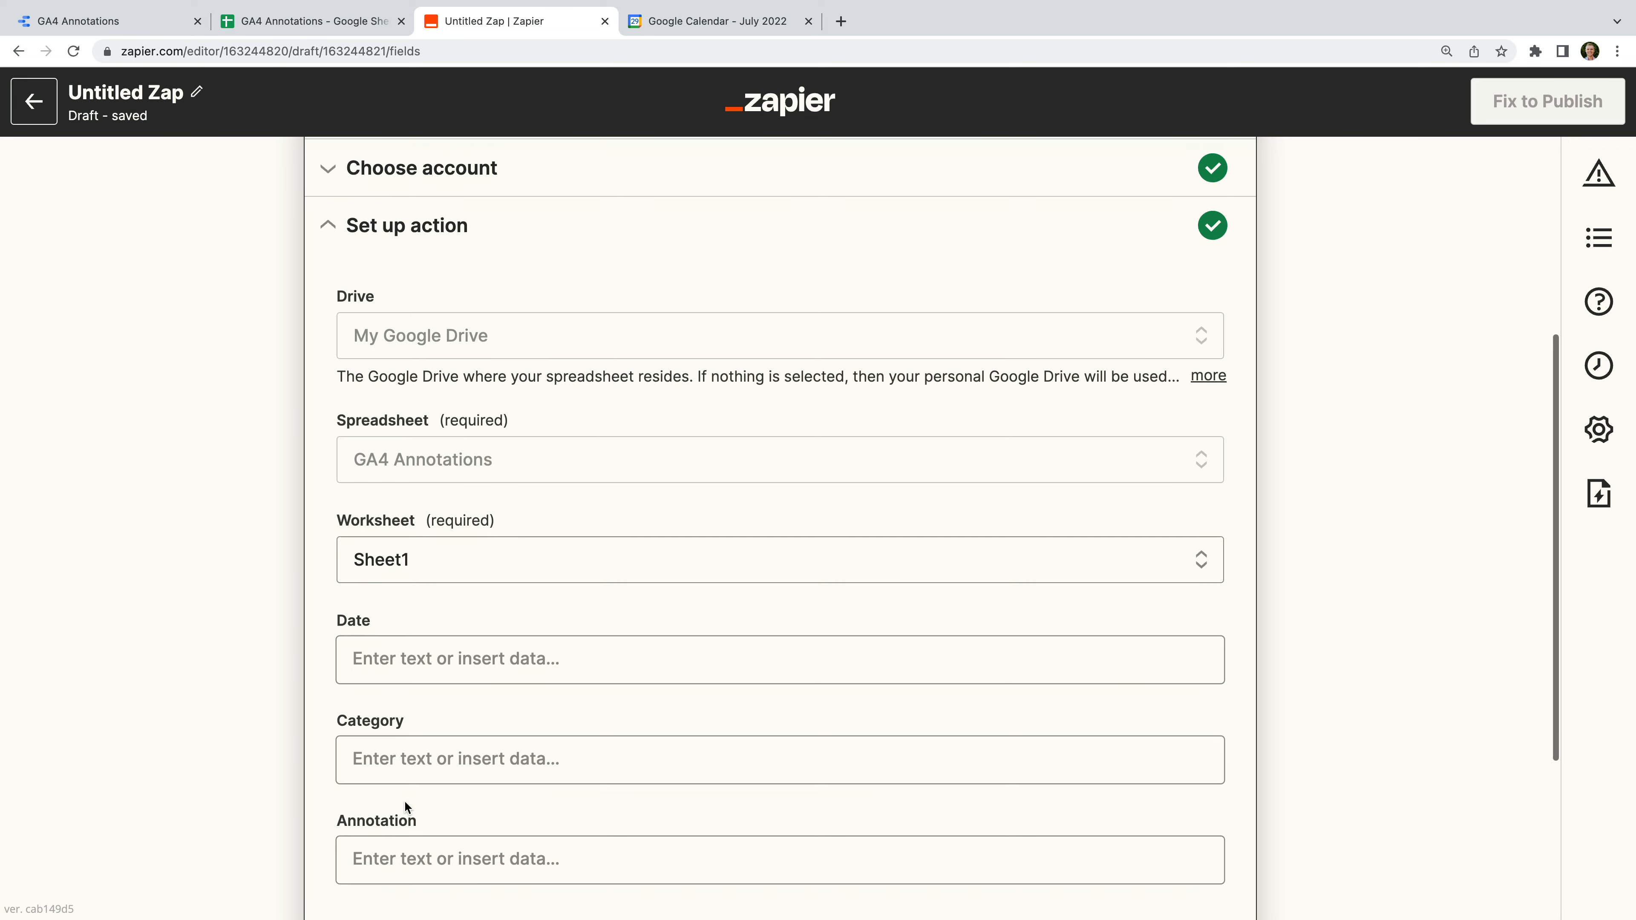
- Map the Date column to the calendar event's Event Begins field in 2022-07-12 format, rather than the Pretty version
scroll(404, 800, down, 2)
click(466, 576)
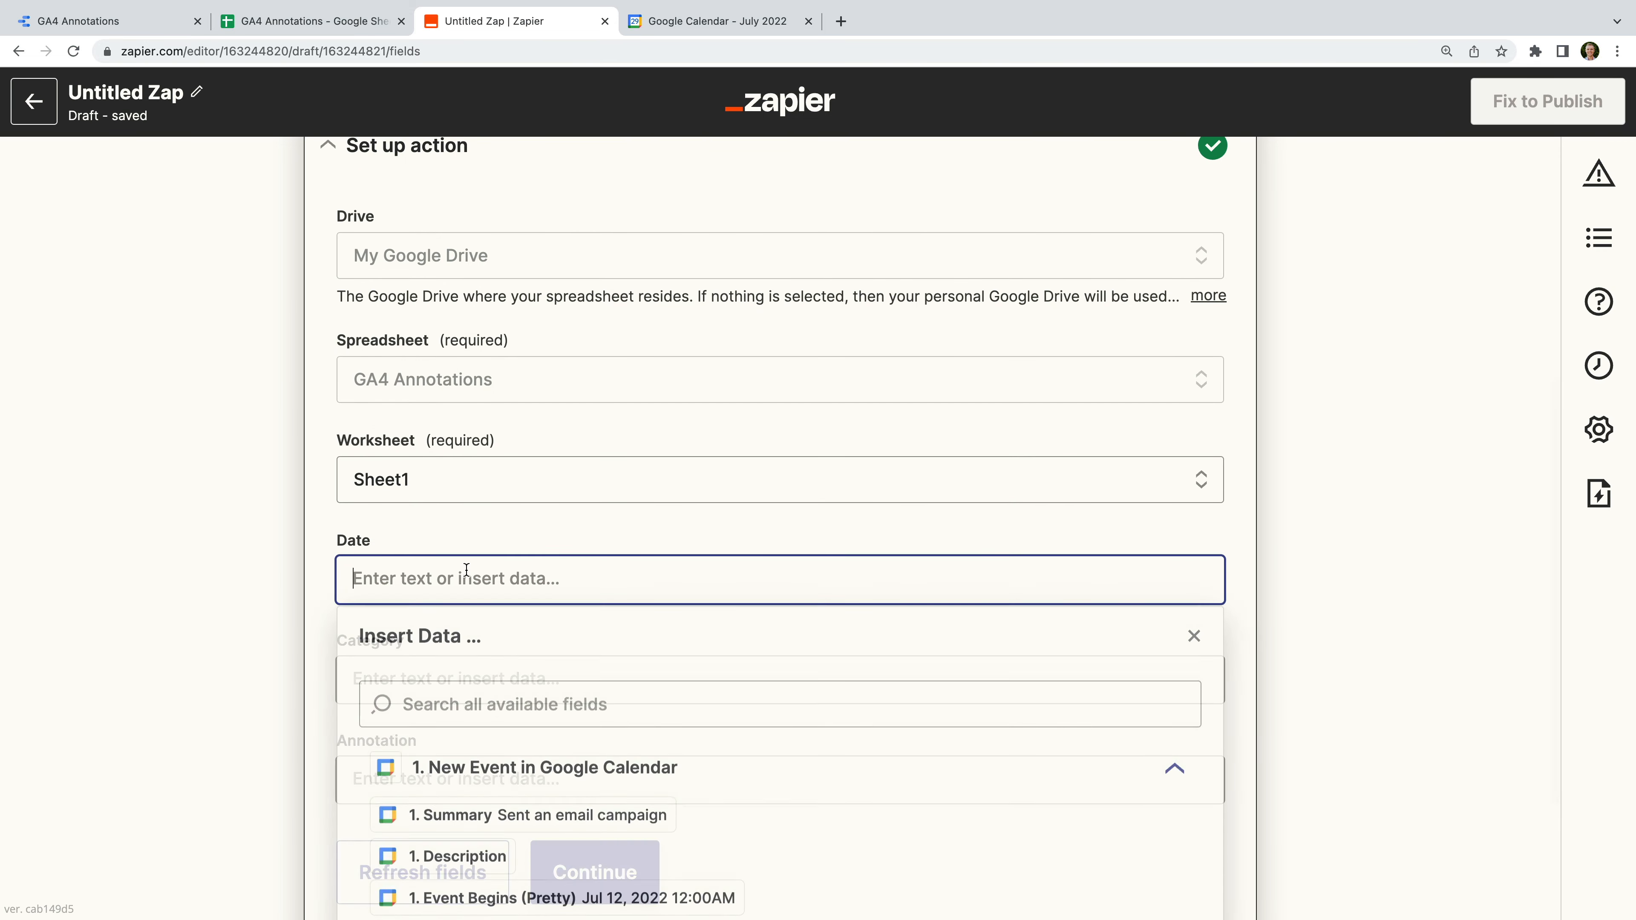
click(536, 696)
text(event)
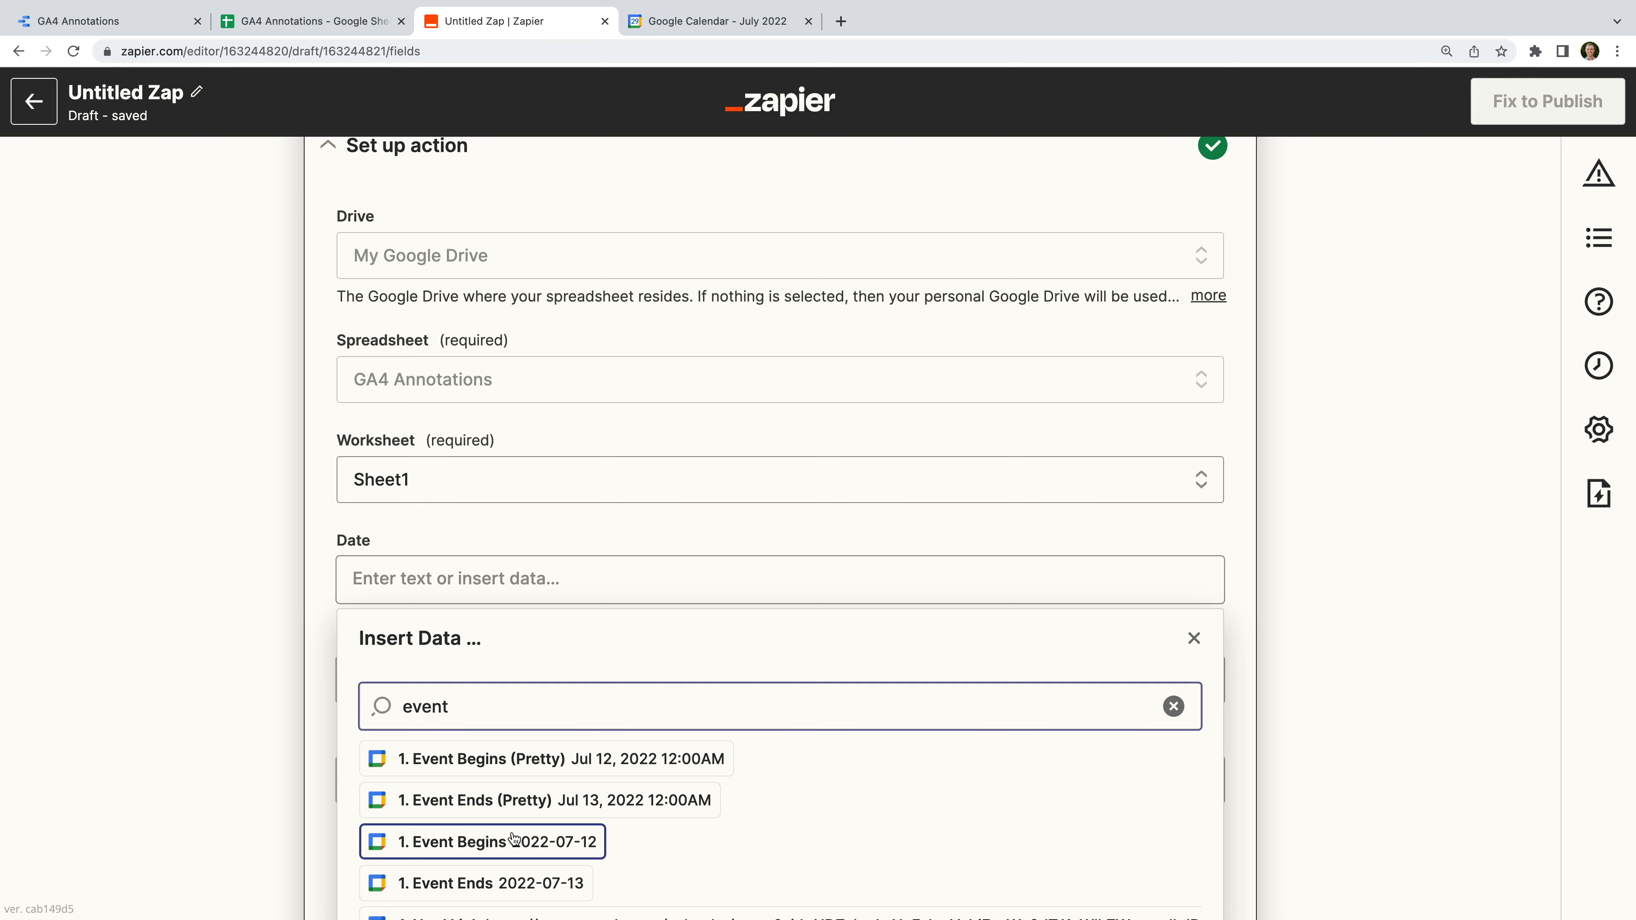
click(547, 842)
click(323, 650)
- Map the Category column to the calendar event's Location field
scroll(348, 644, down, 2)
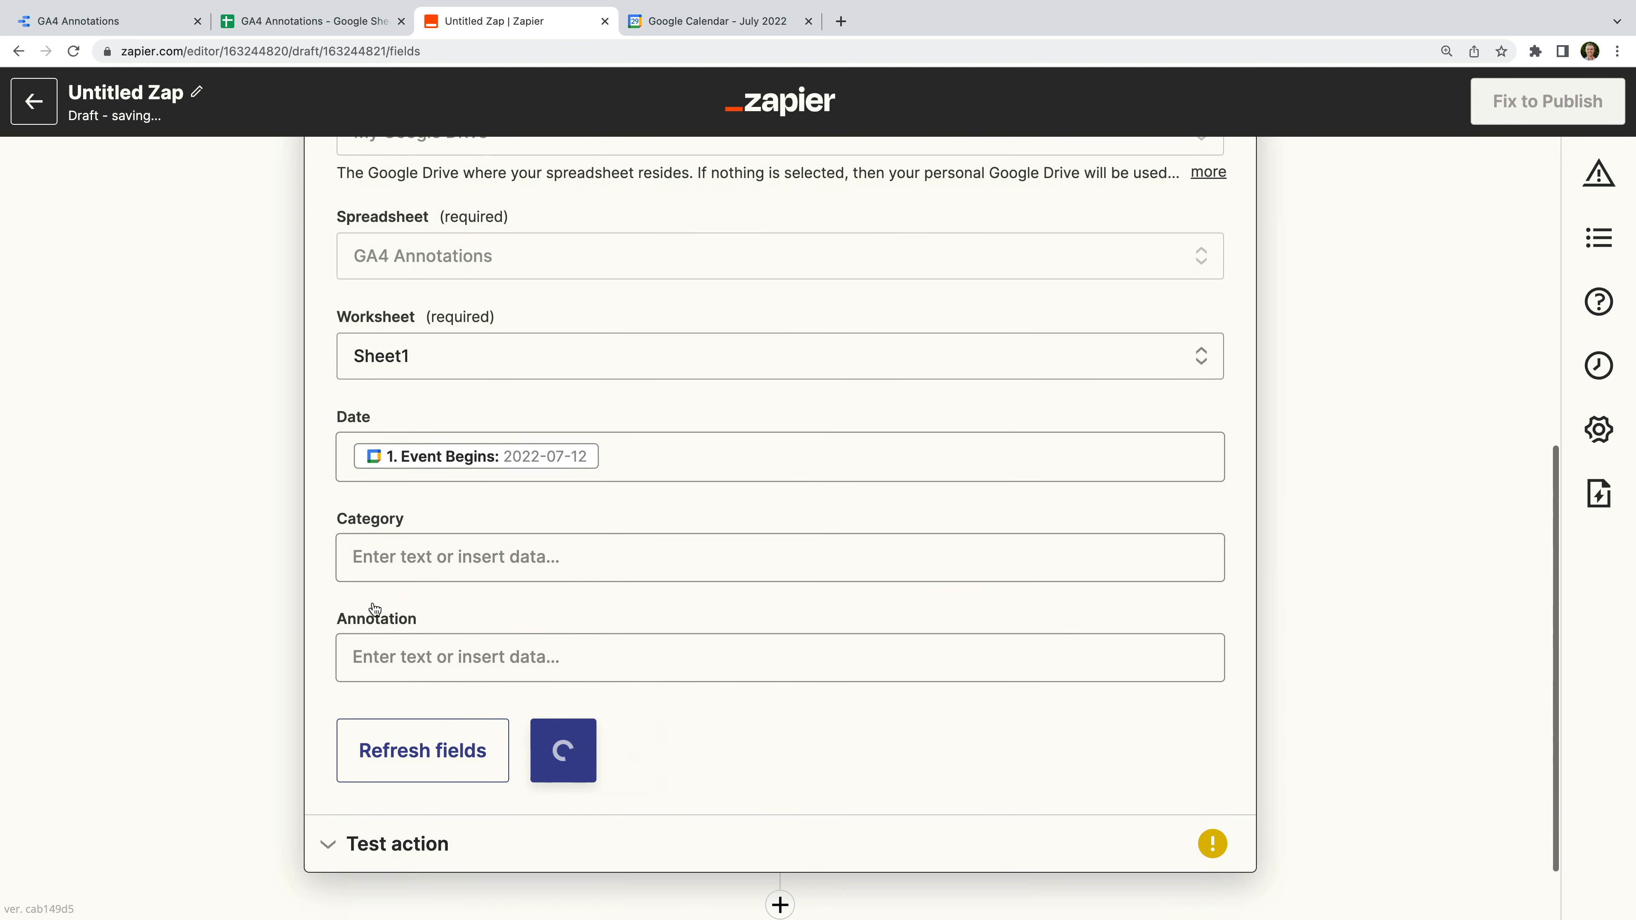
click(441, 556)
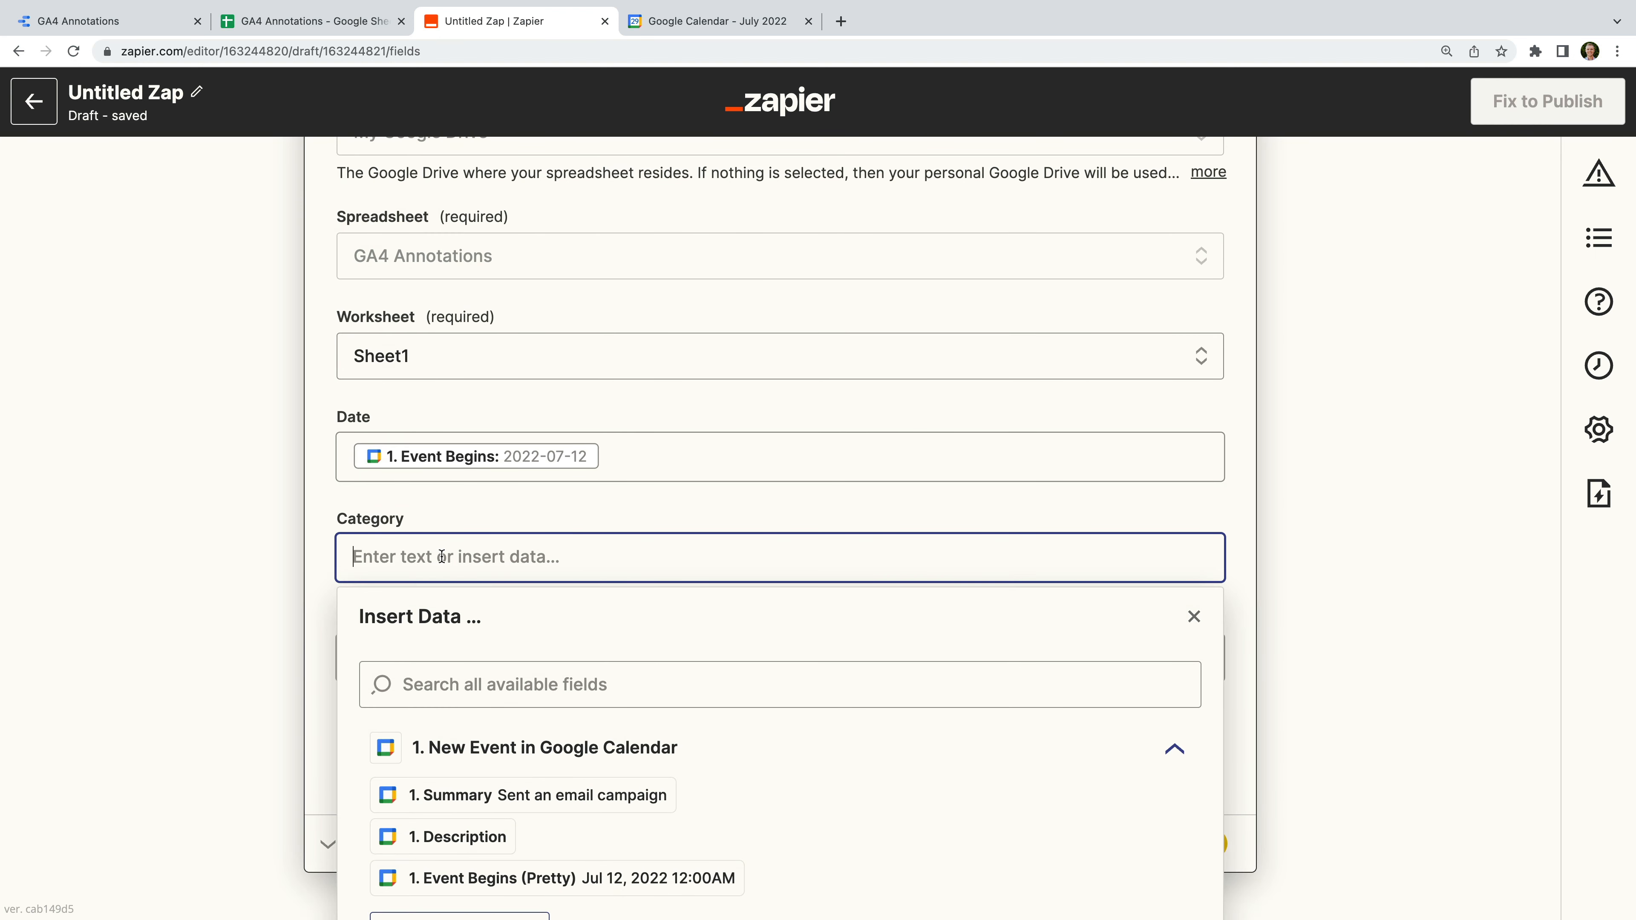
click(485, 695)
text(Location)
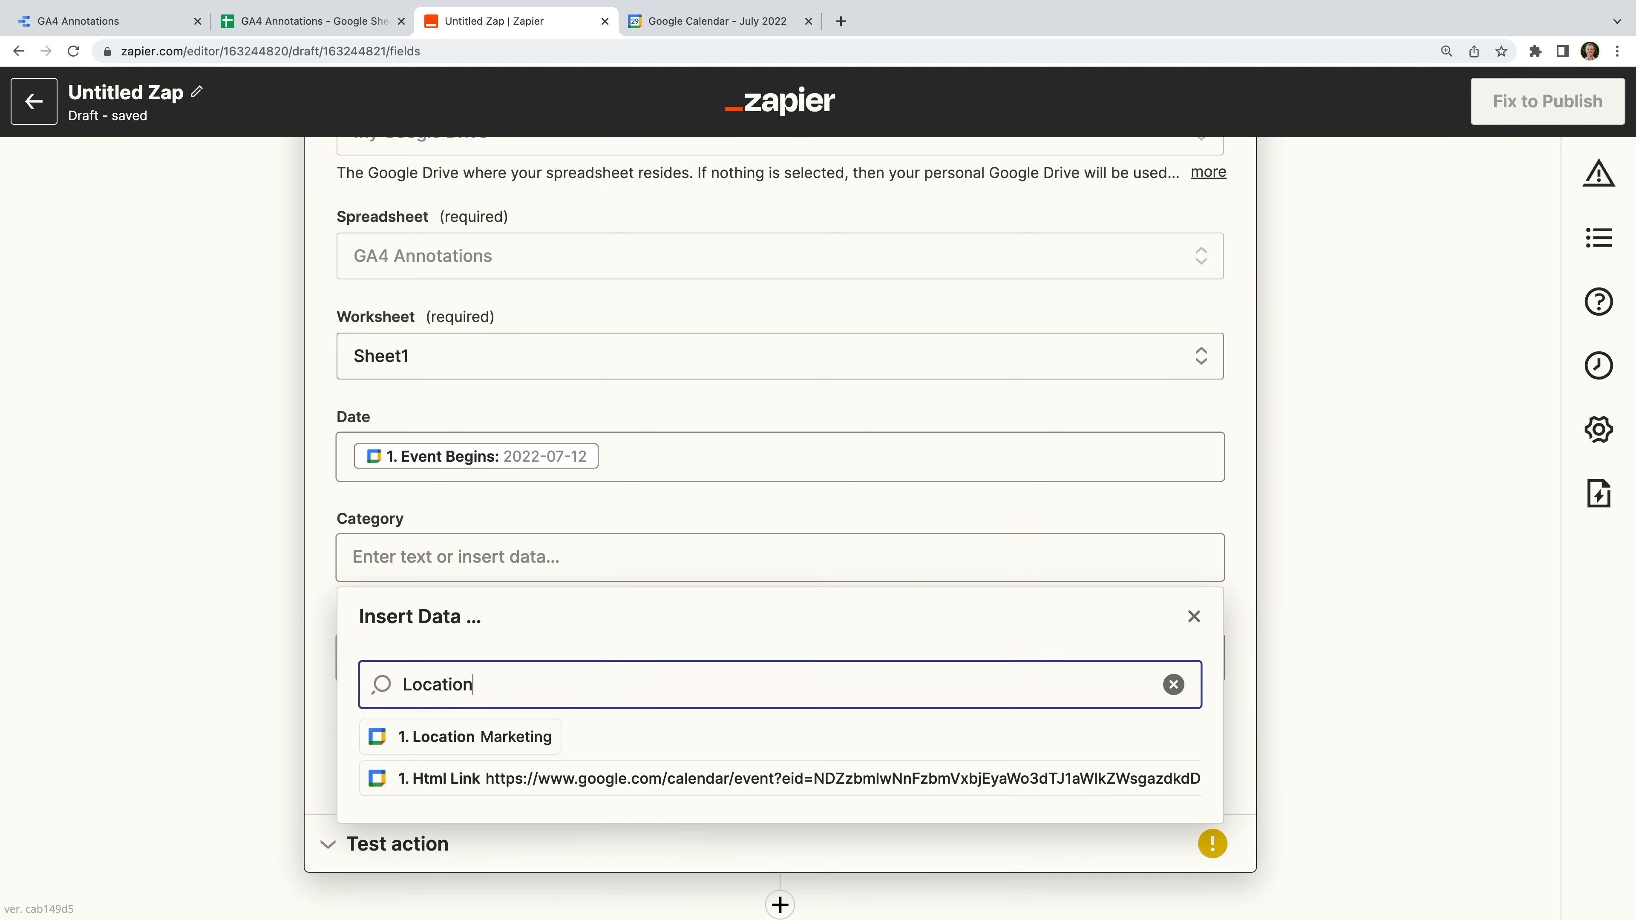
click(479, 741)
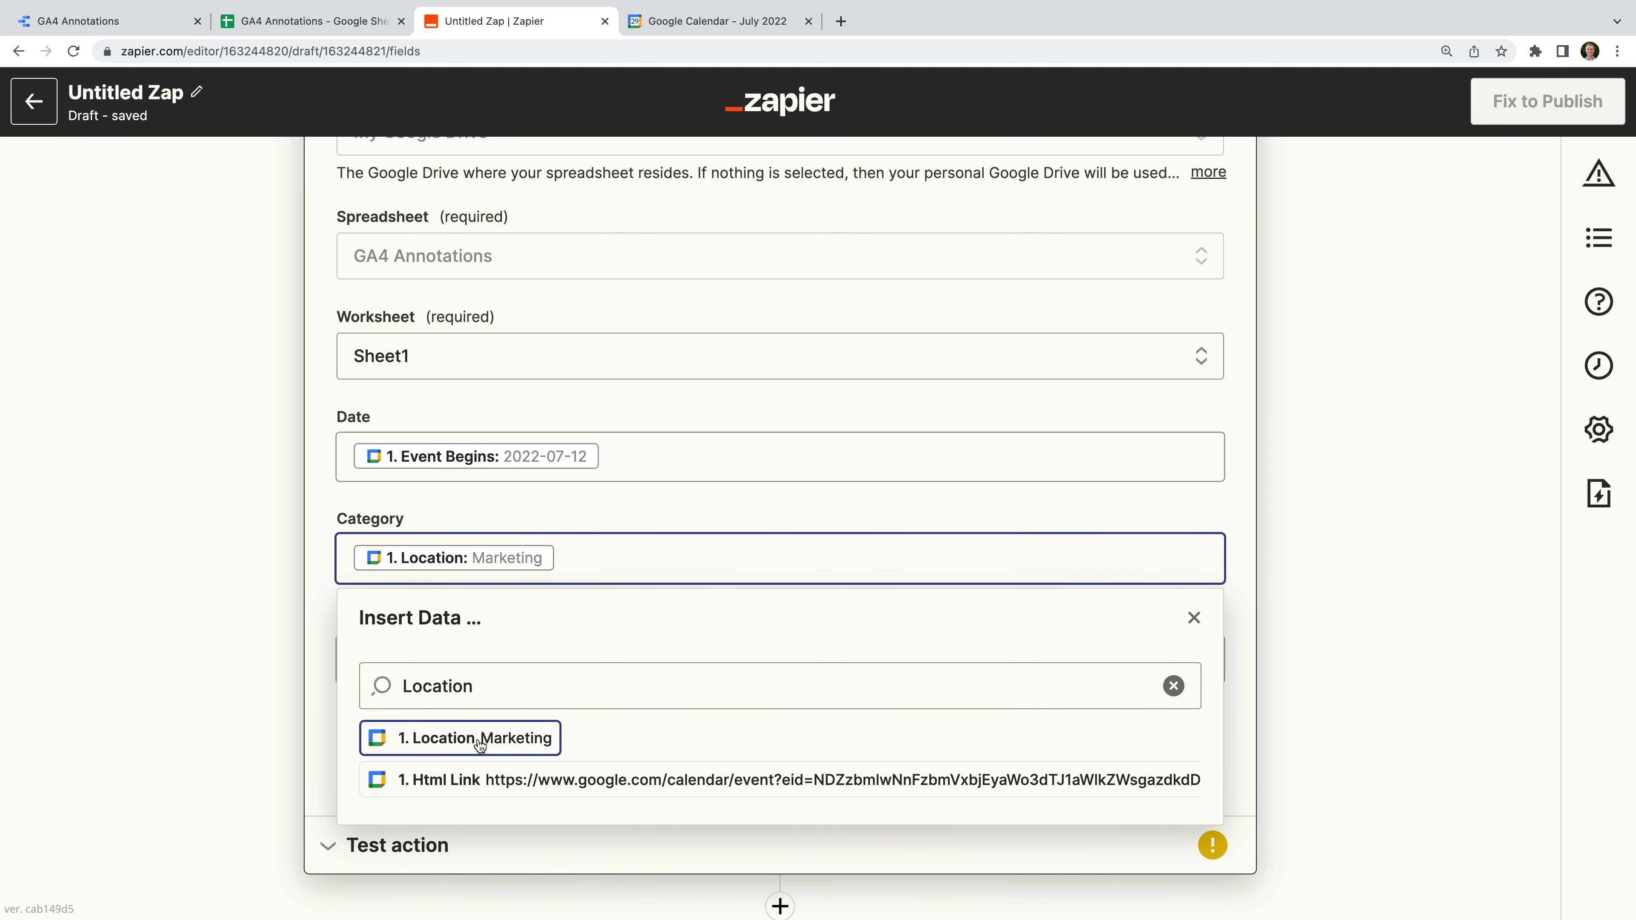
click(308, 696)
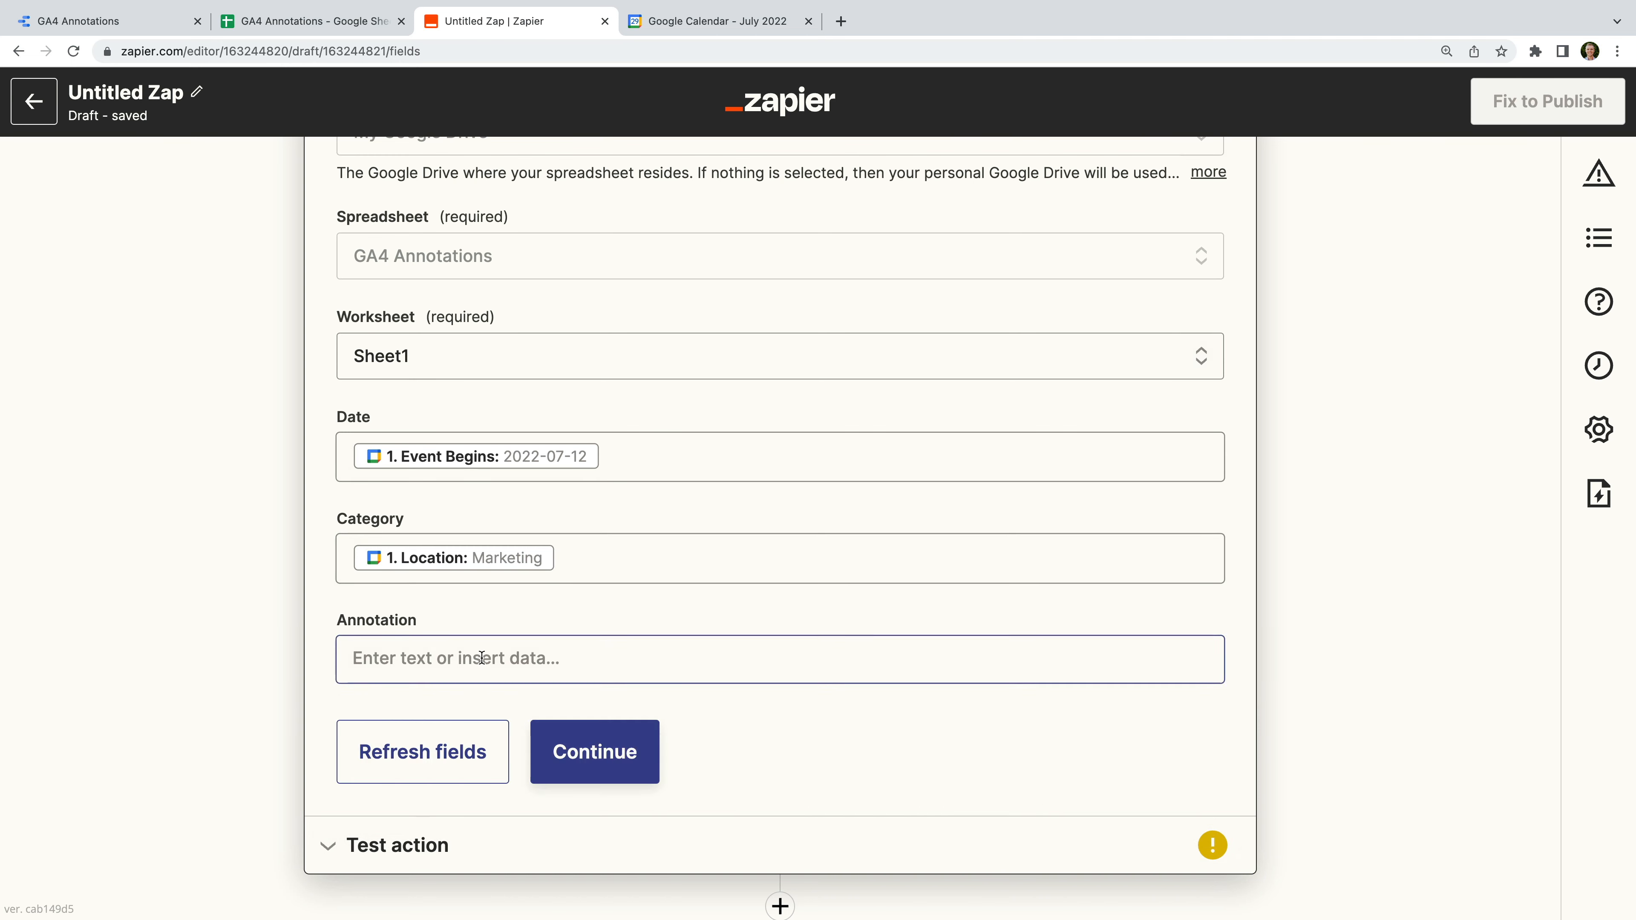
- Map the Annotation column to the calendar event's Summary field and run the action test that sends the row to Google Sheets
click(480, 657)
scroll(505, 700, down, 2)
click(497, 645)
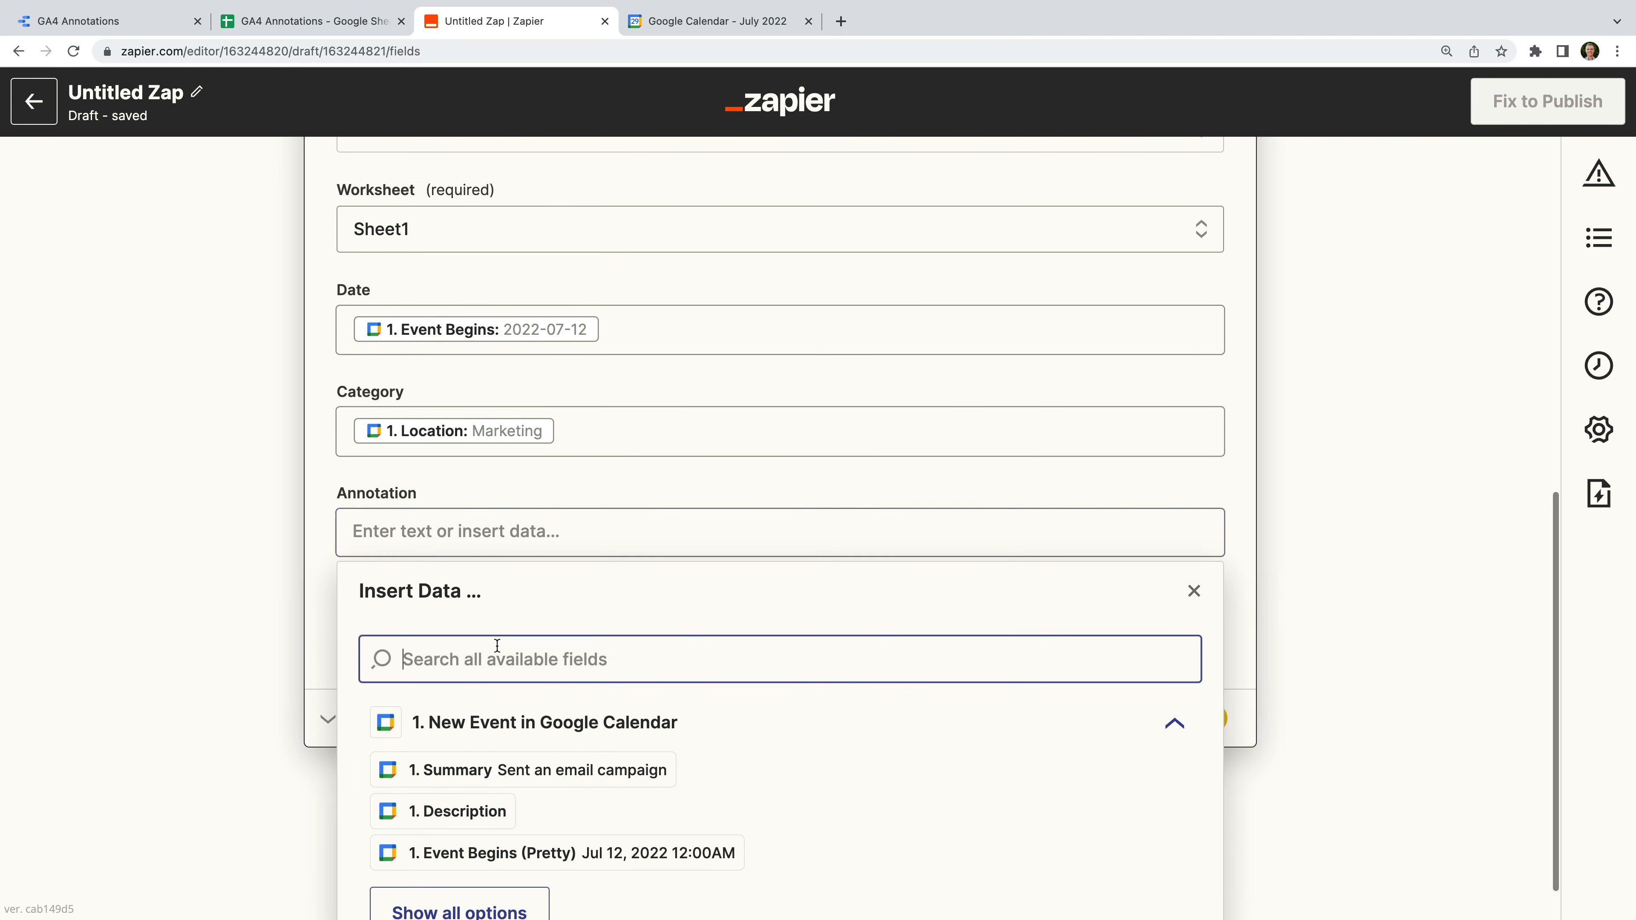
click(518, 770)
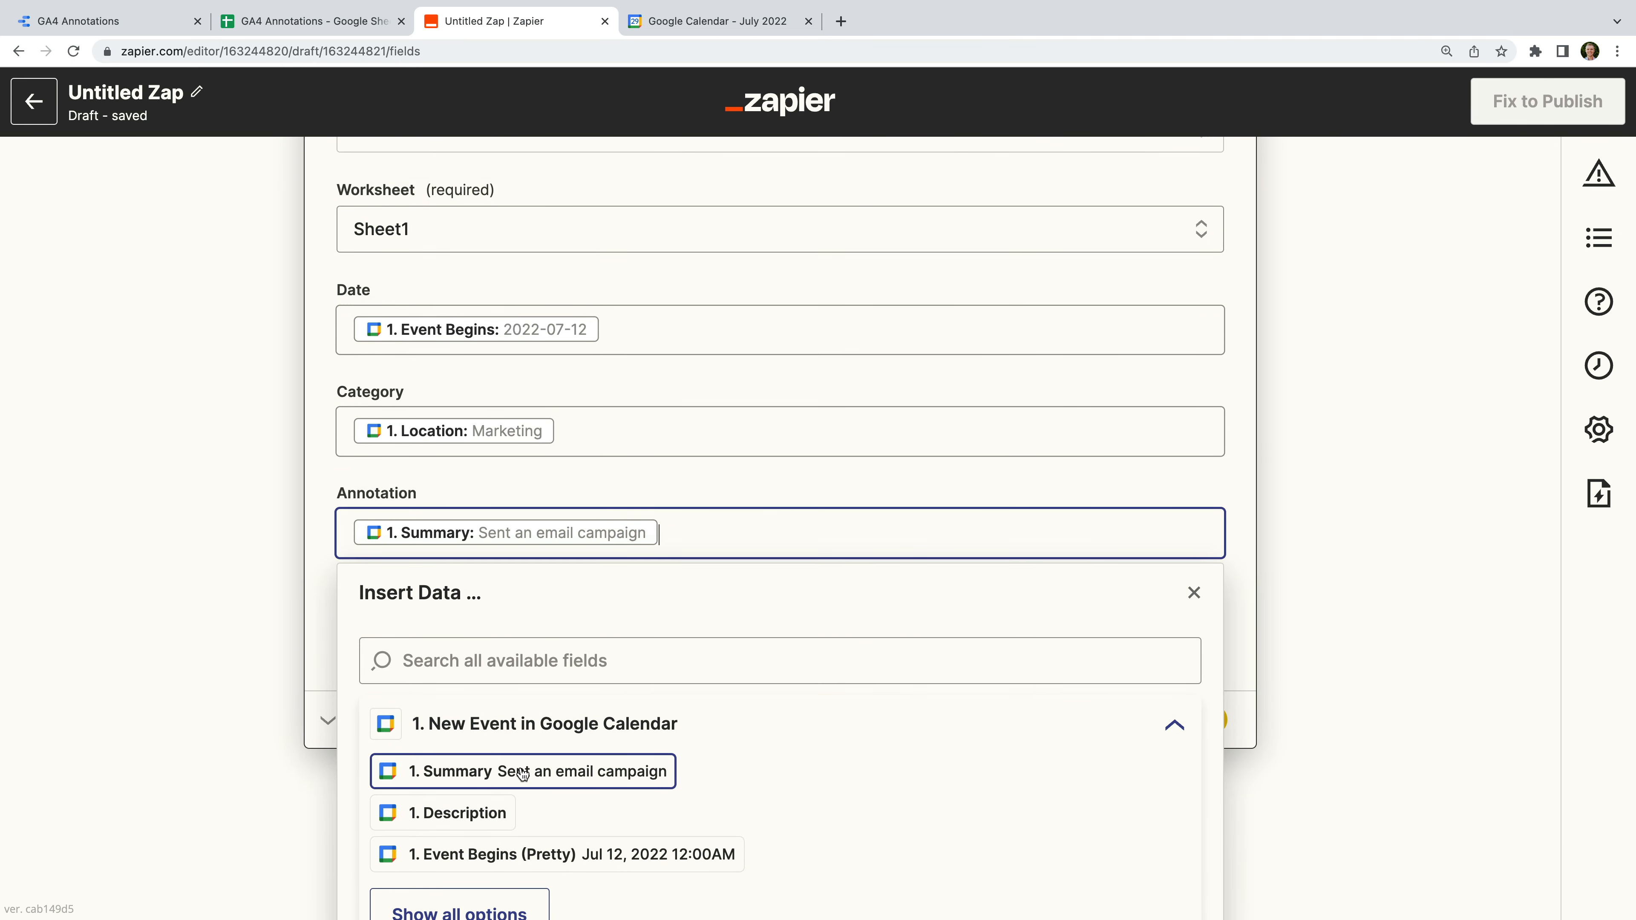
click(326, 633)
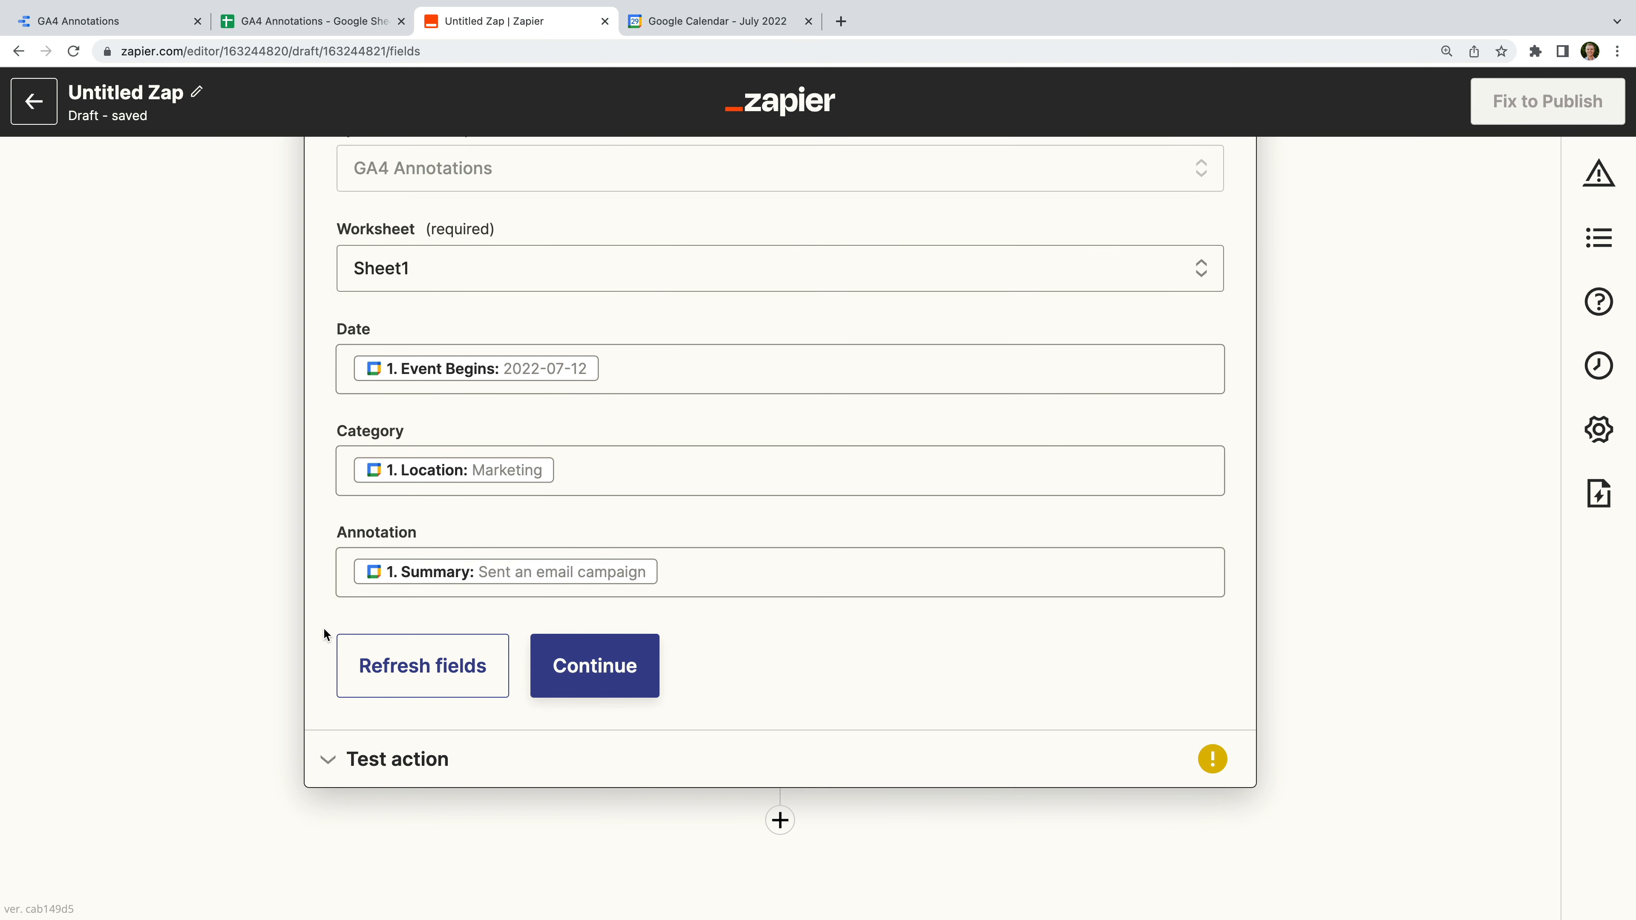
click(590, 665)
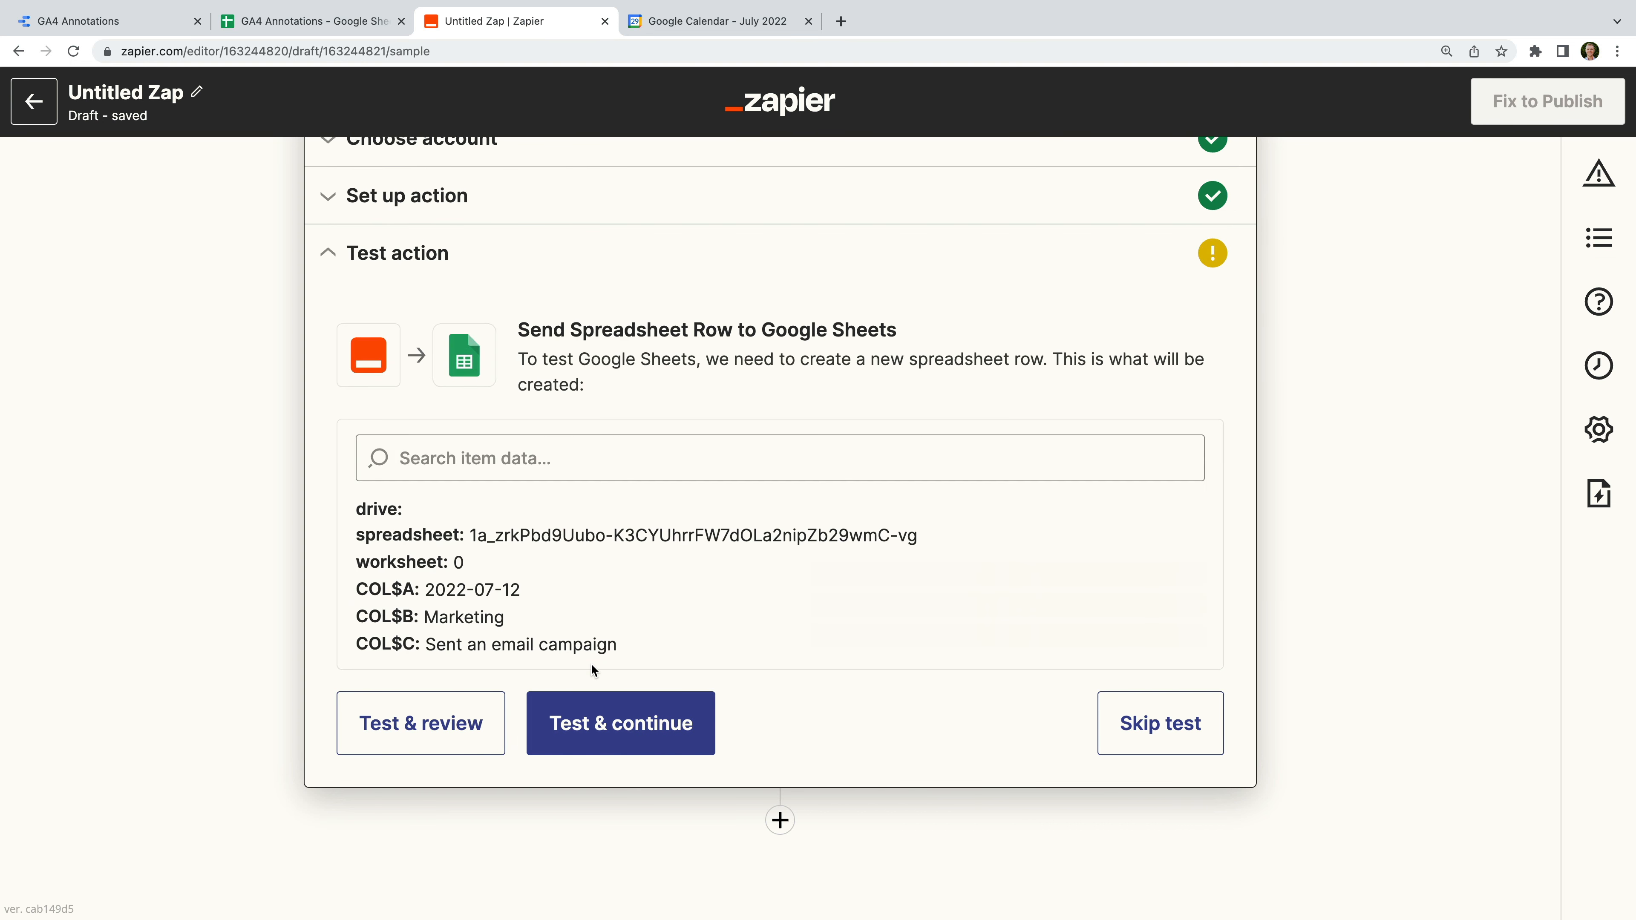
click(620, 723)
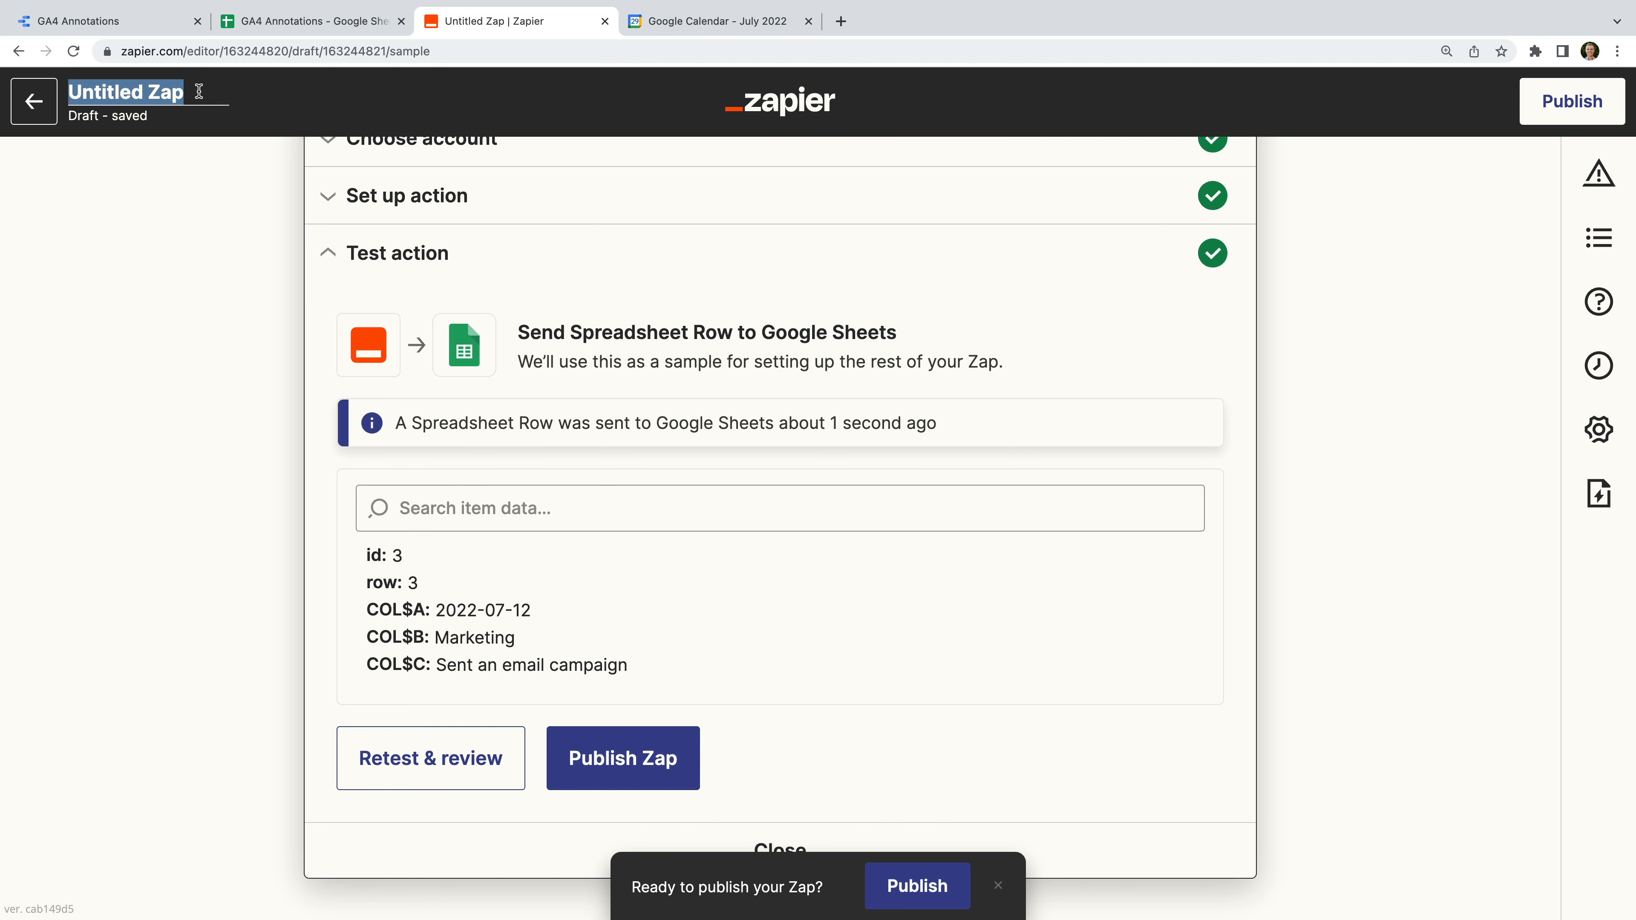
- Rename the Zap as GA4 Annotations, then publish it and turn it on
text(GA4 Ann)
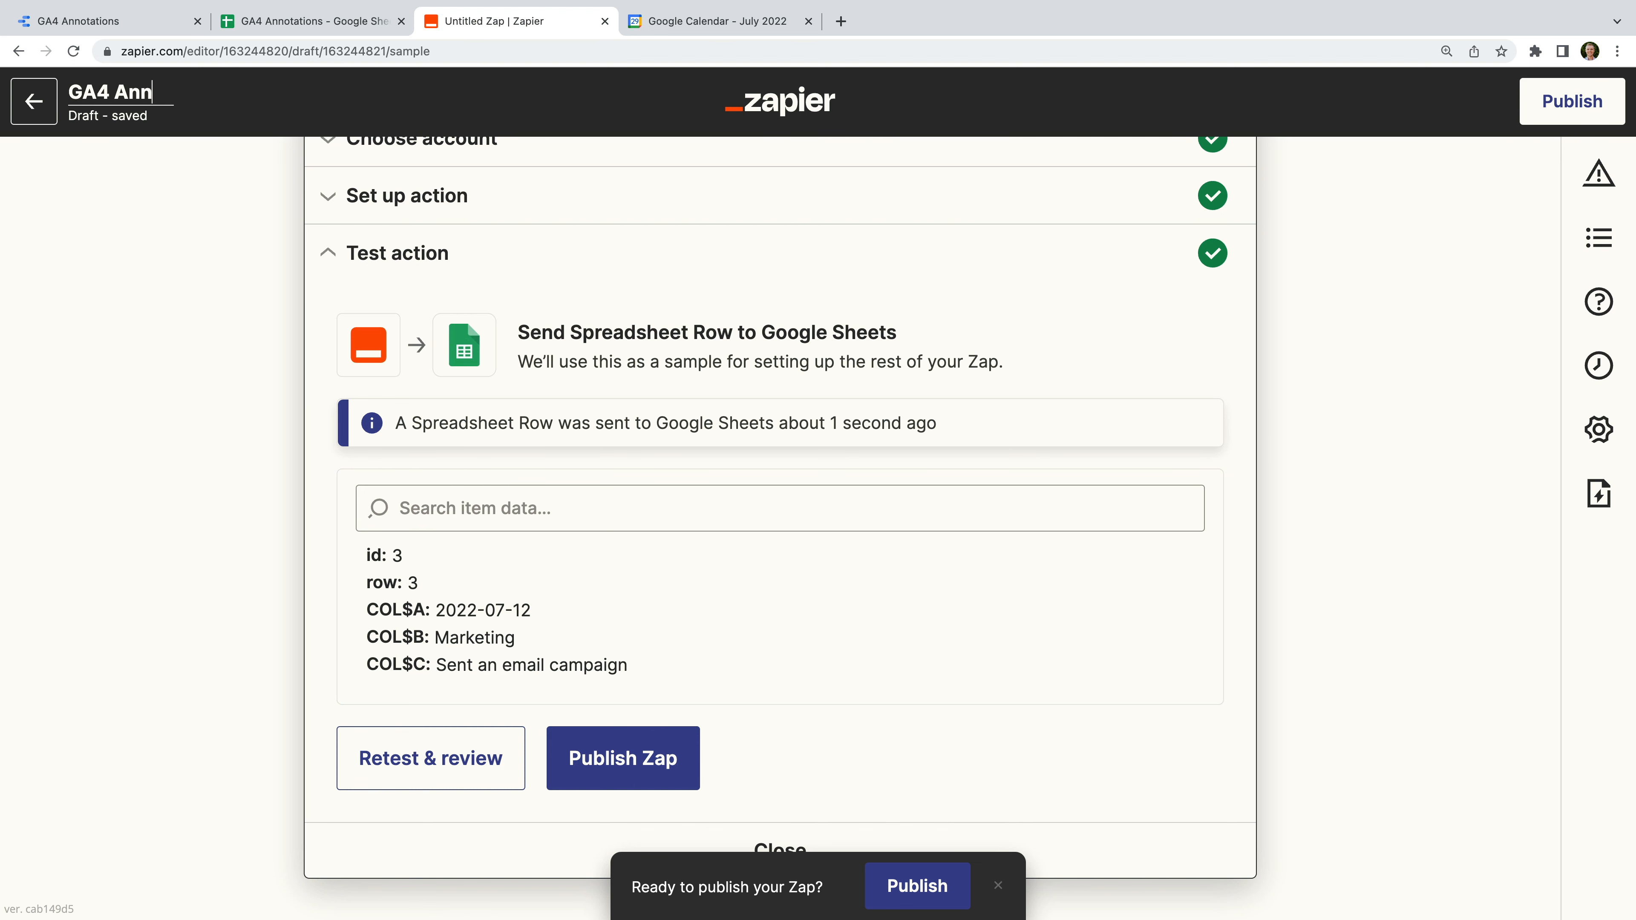
text(otations)
key(Return)
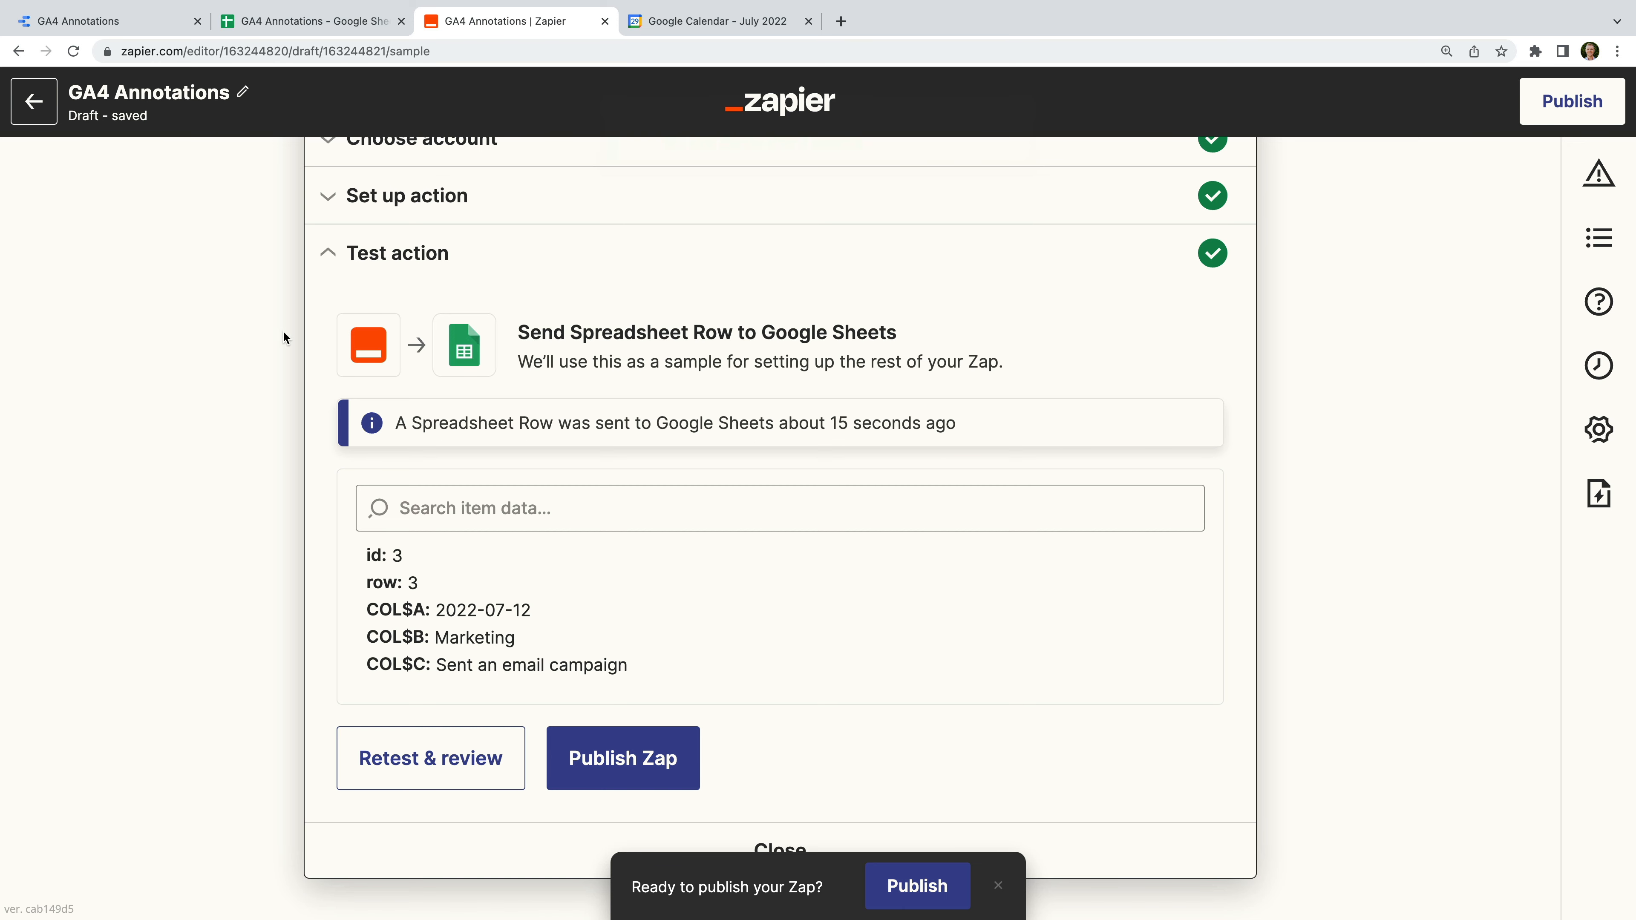
click(642, 759)
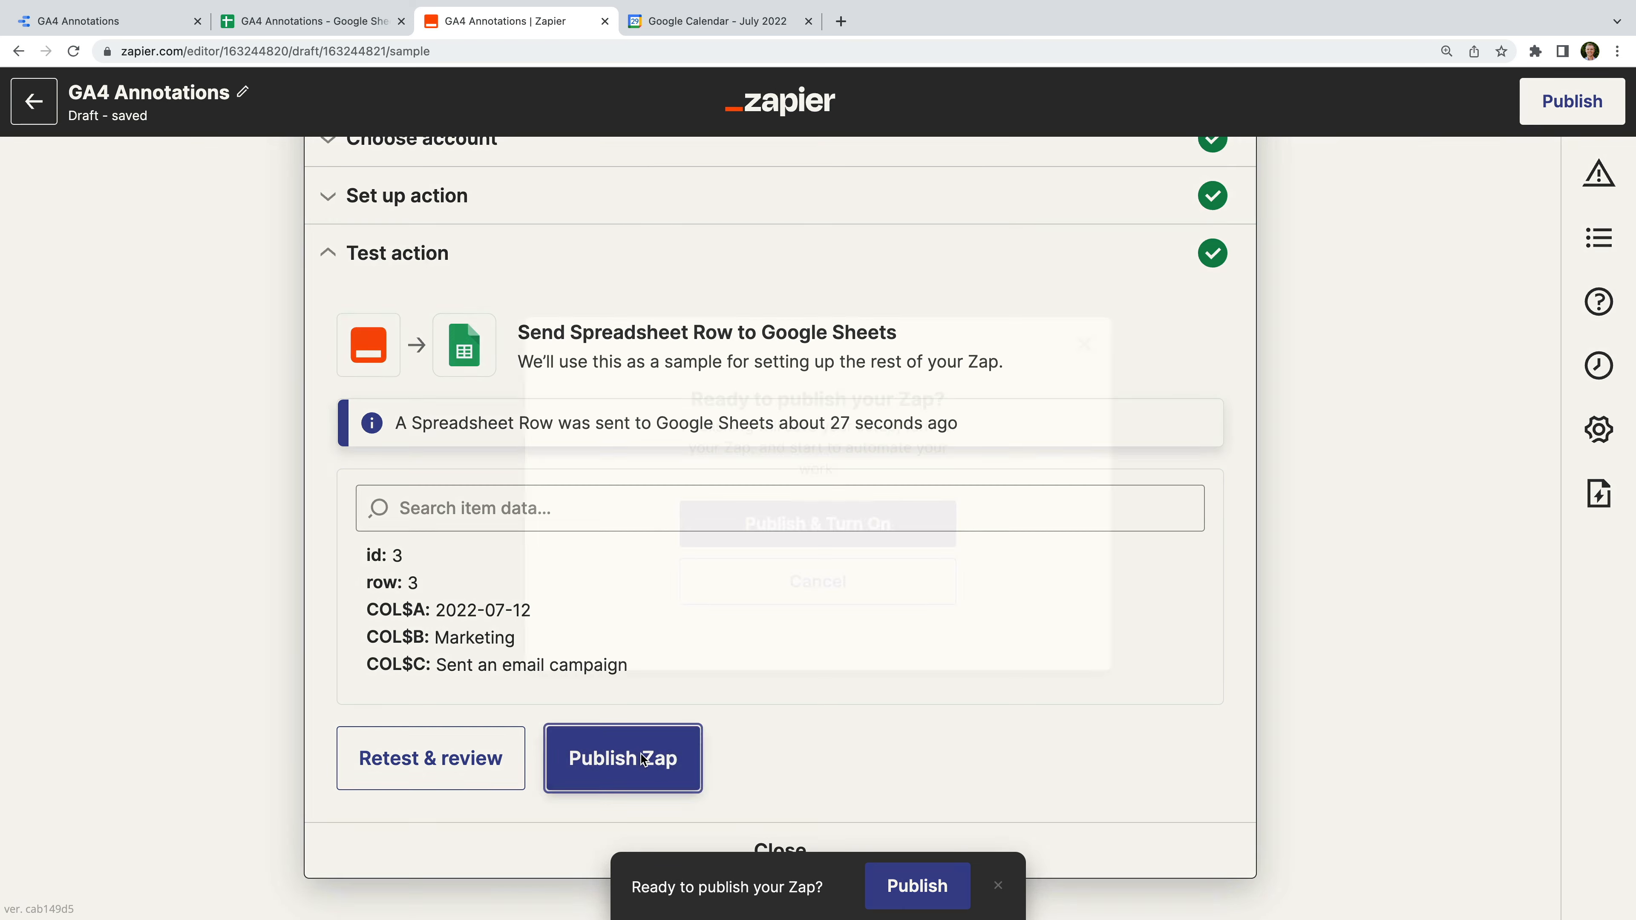
click(853, 534)
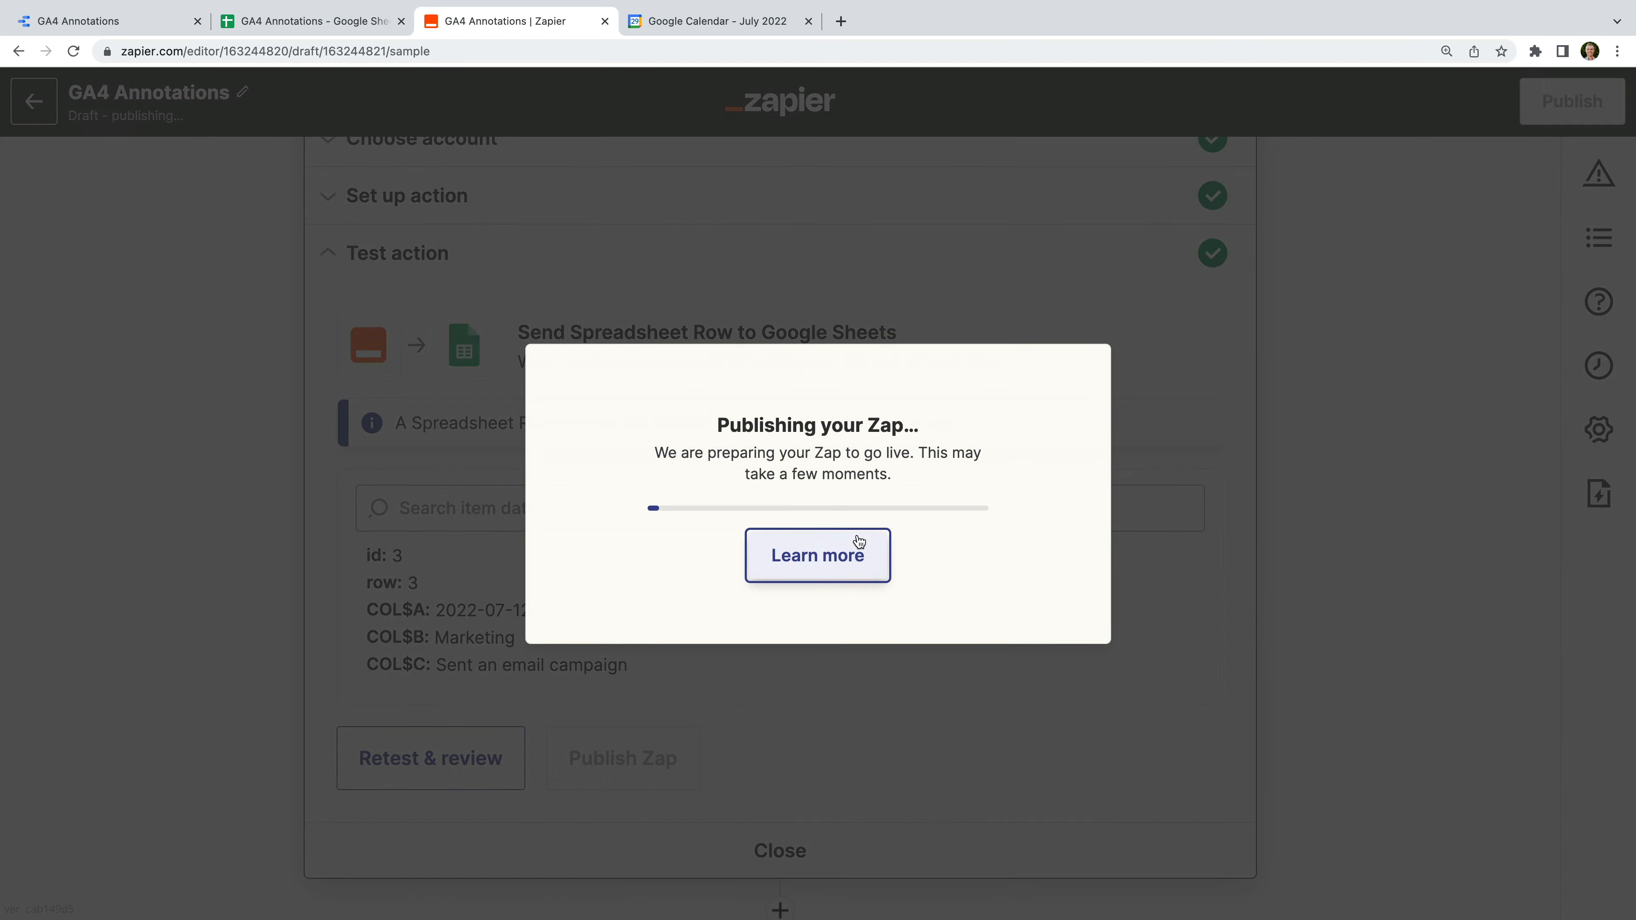
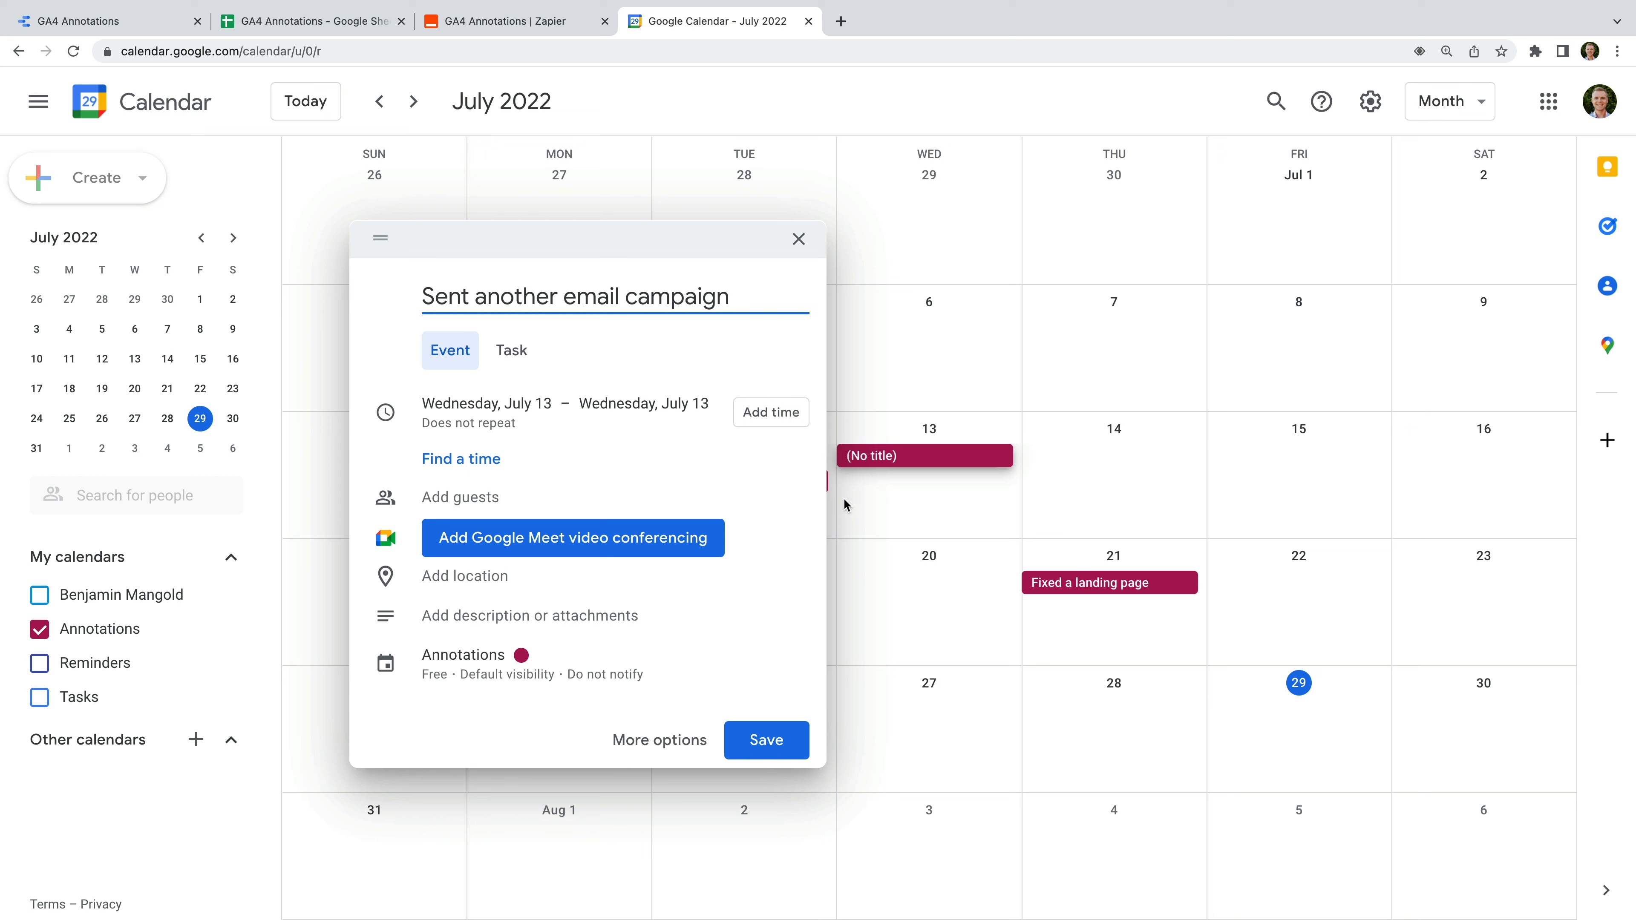
- Save the July 13 "Sent another email campaign" event with the location Marketing and check its row in the GA4 Annotations spreadsheet
click(506, 578)
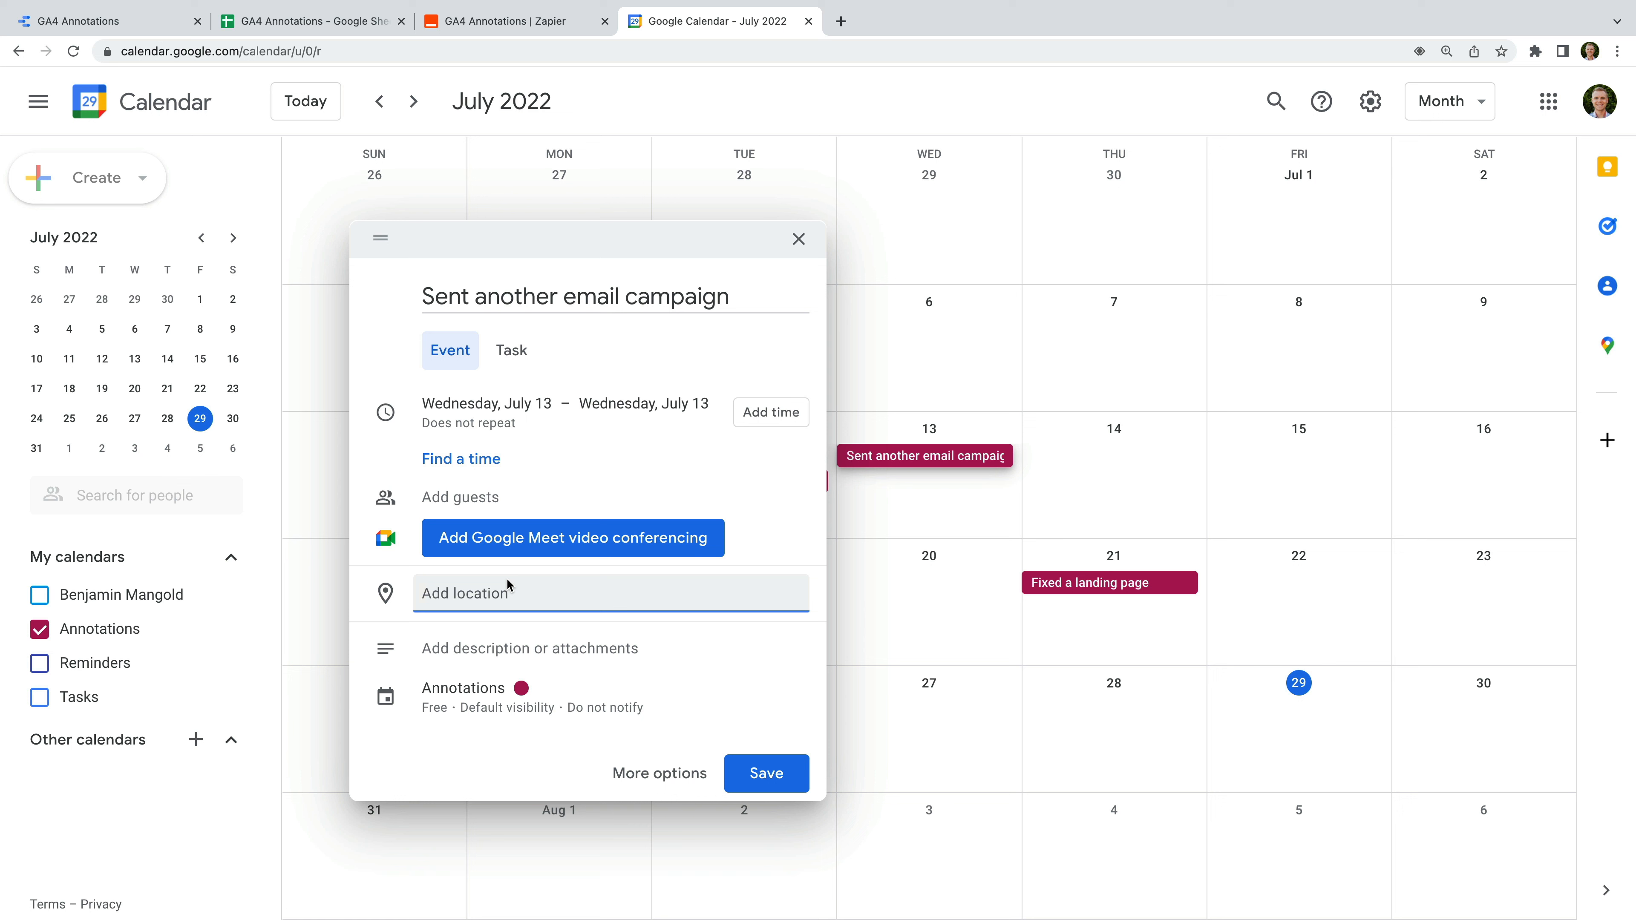
text(Marketing)
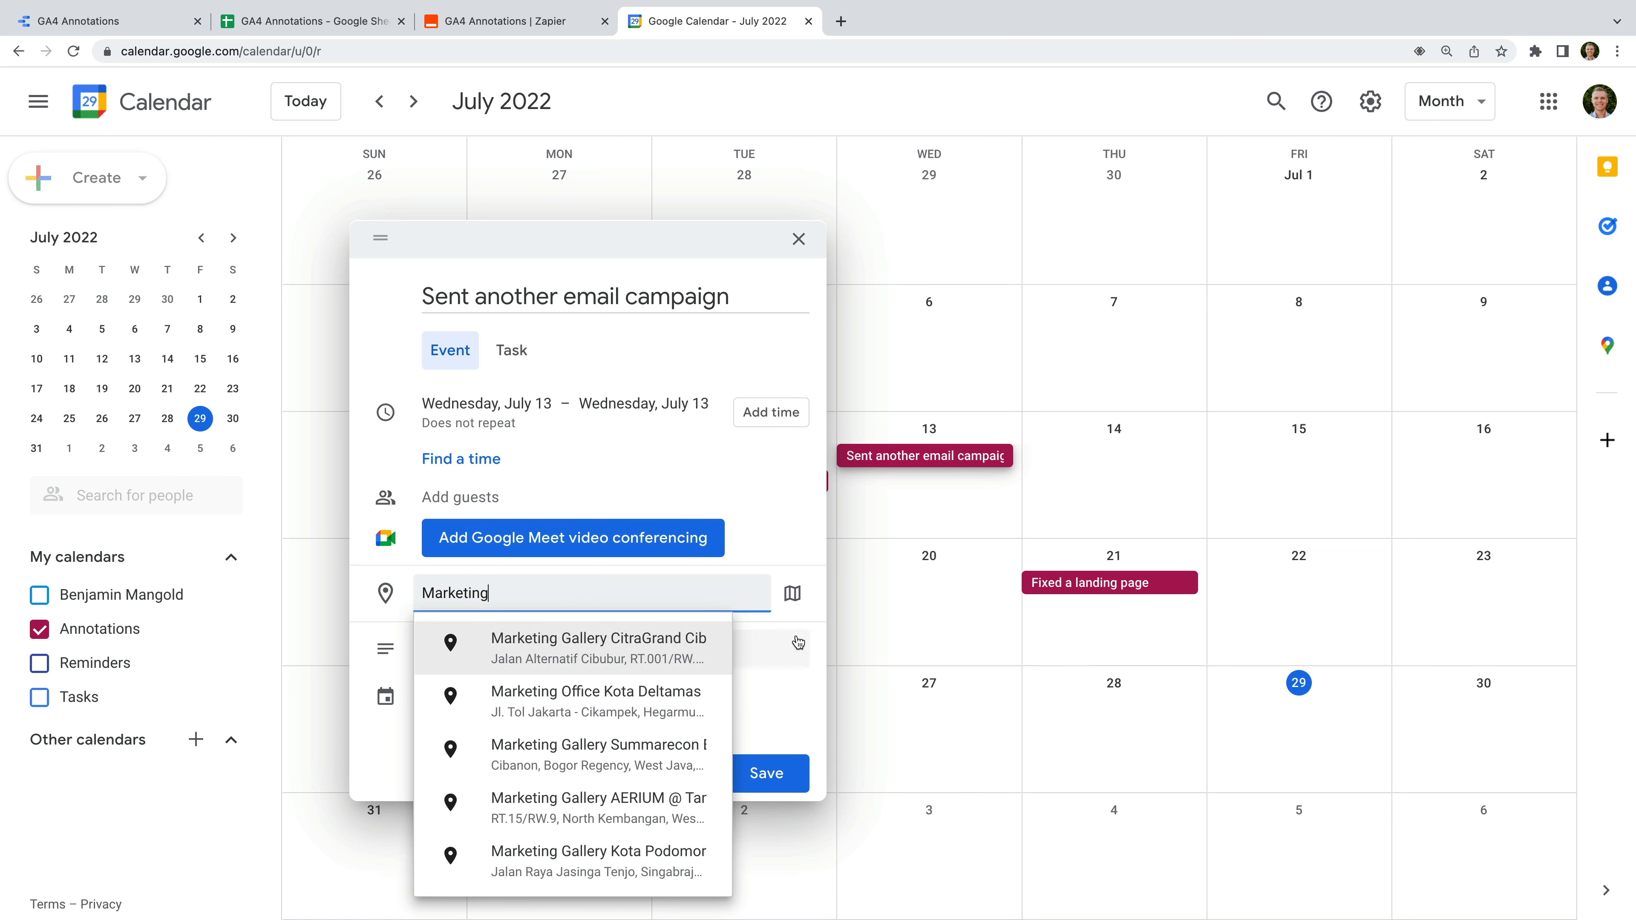
click(819, 627)
click(771, 770)
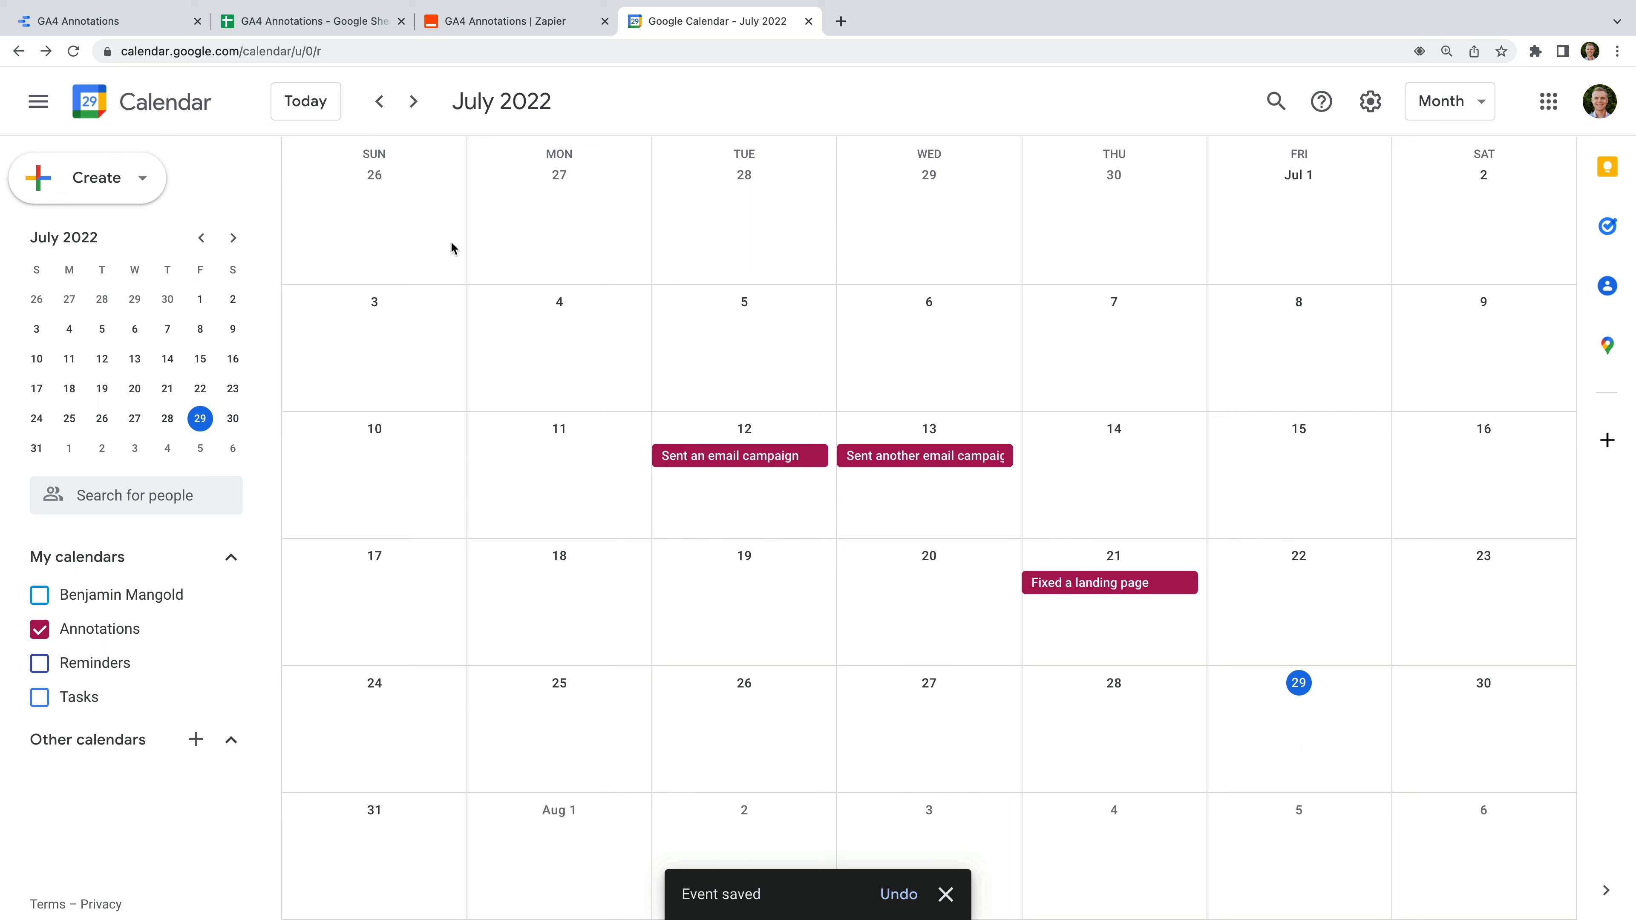
click(366, 26)
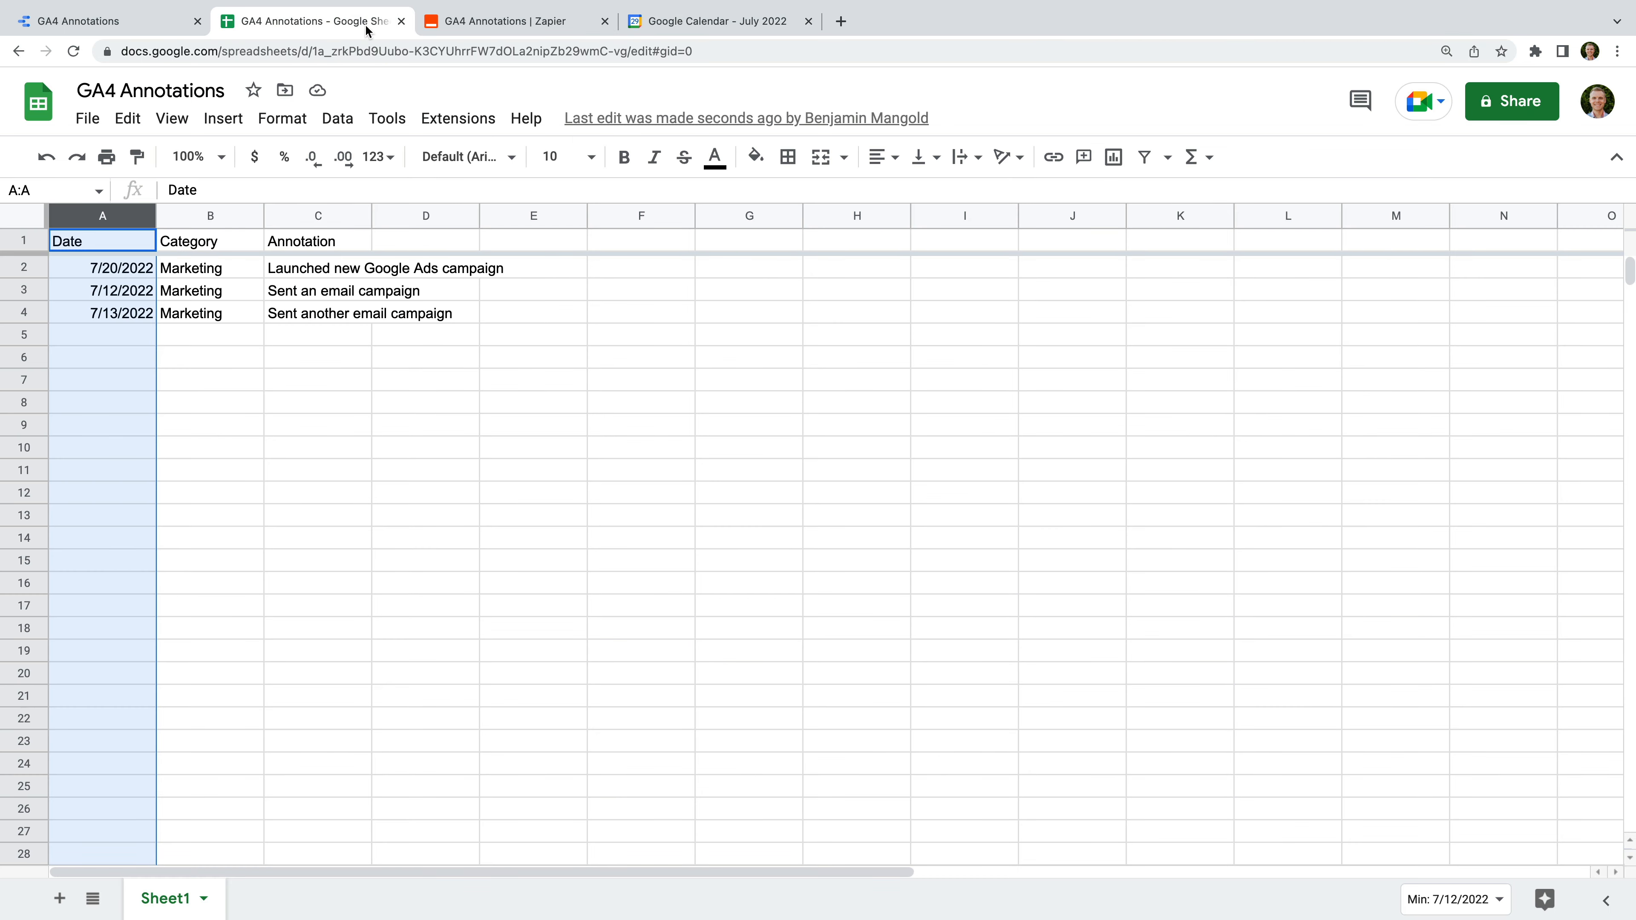
click(25, 313)
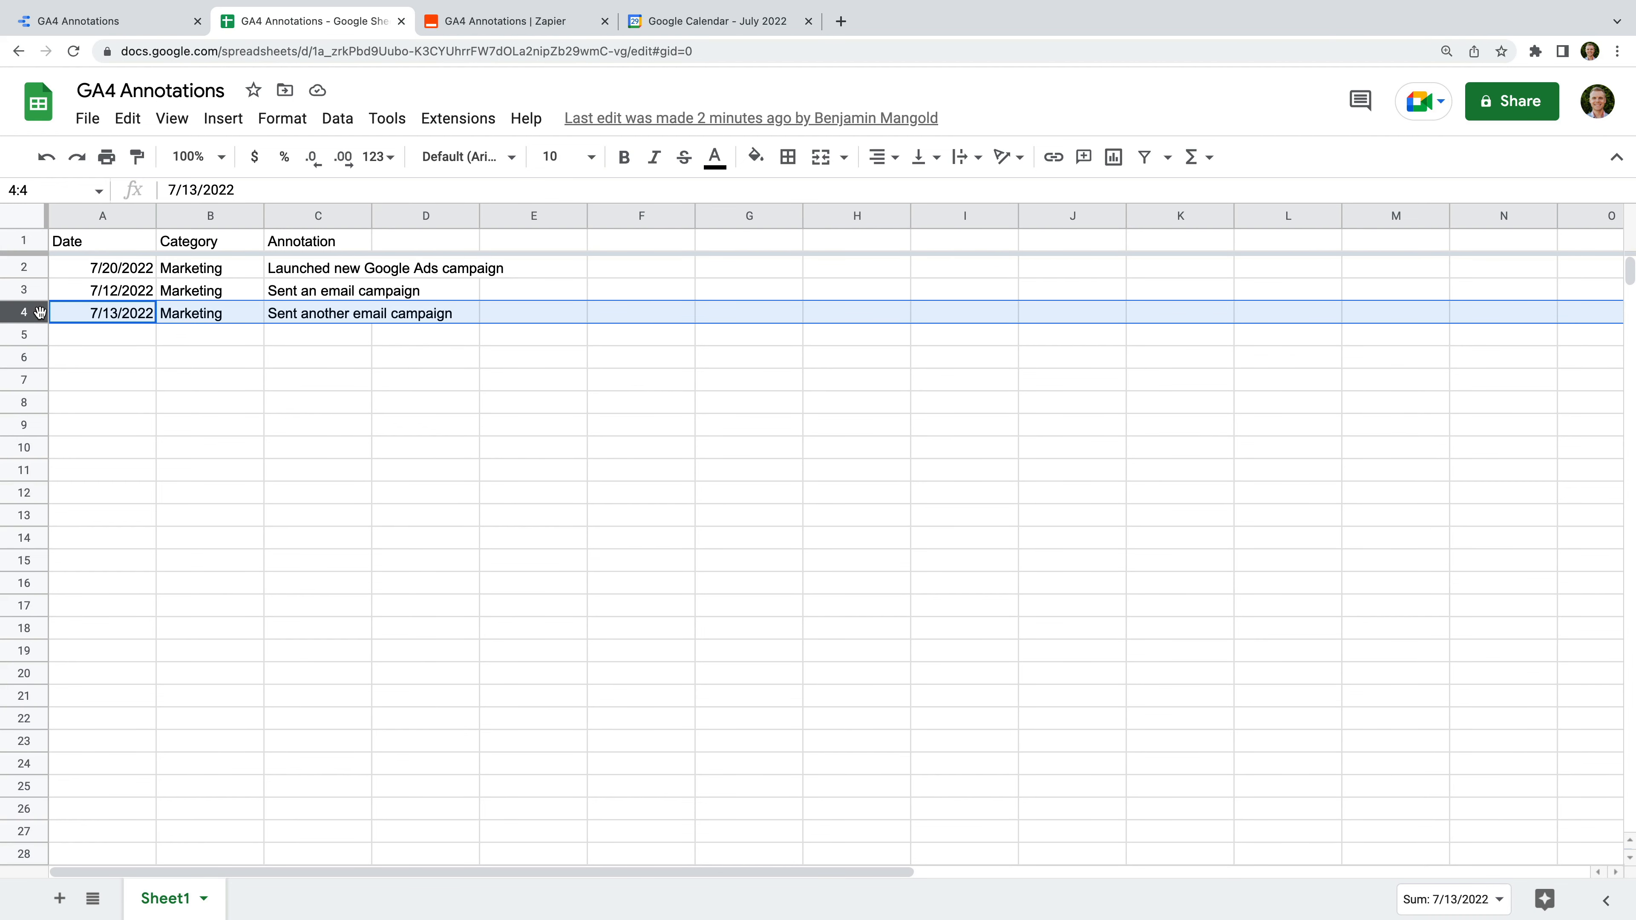
- Switch to the GA4 Annotations report in Data Studio and add Sheet1 of the first-listed GA4 Annotations Google Sheet as a data source
click(156, 27)
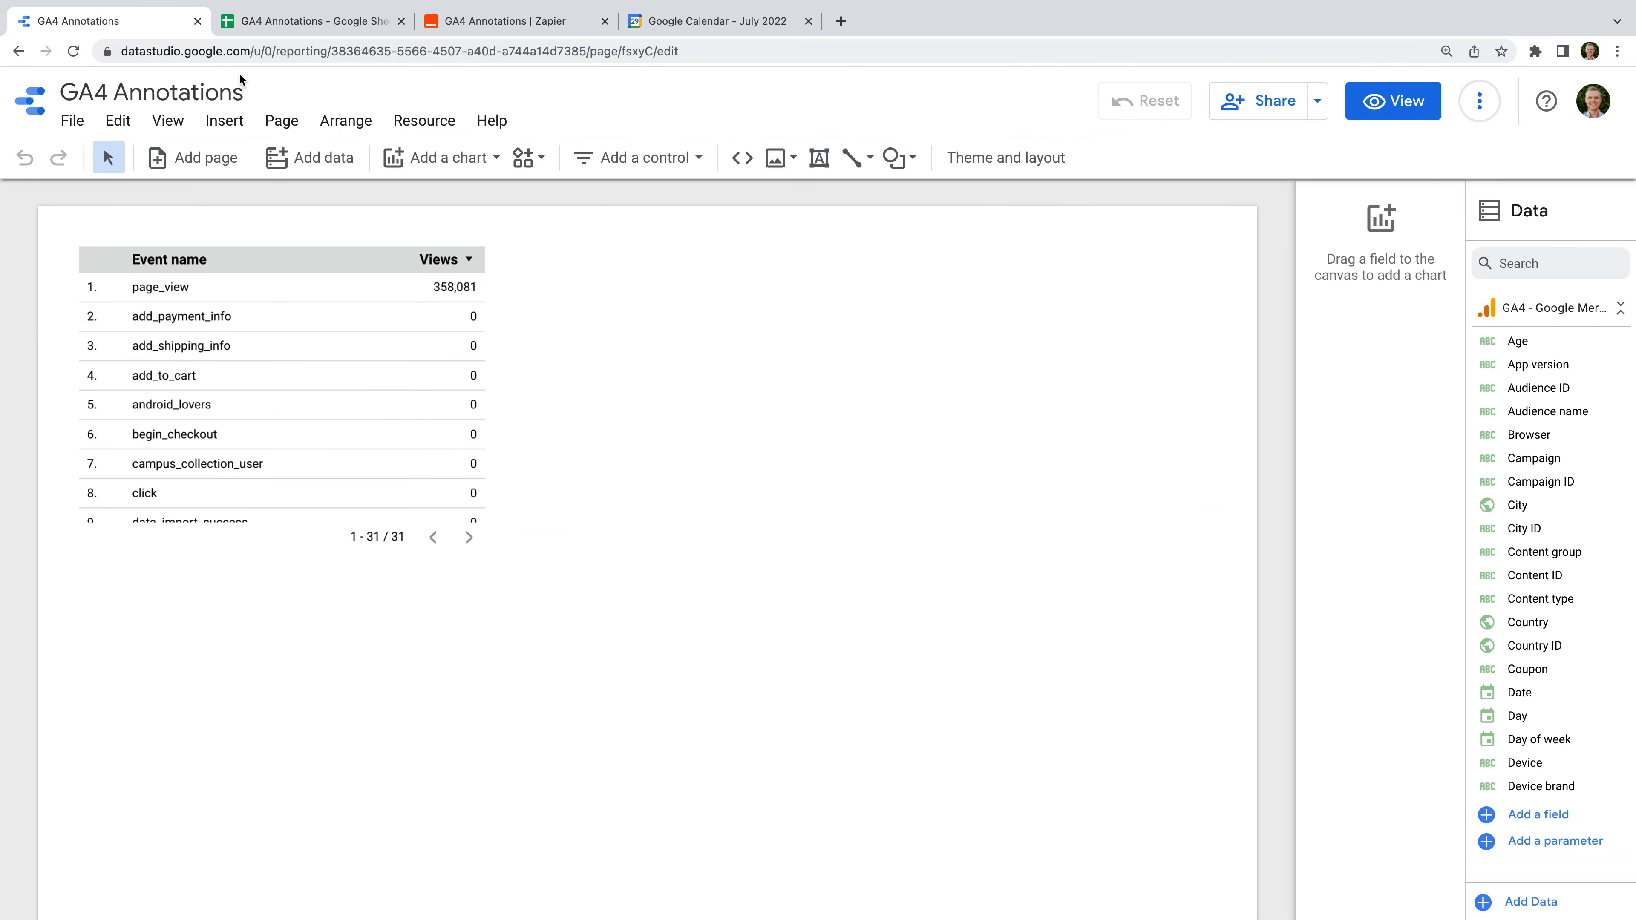
click(436, 122)
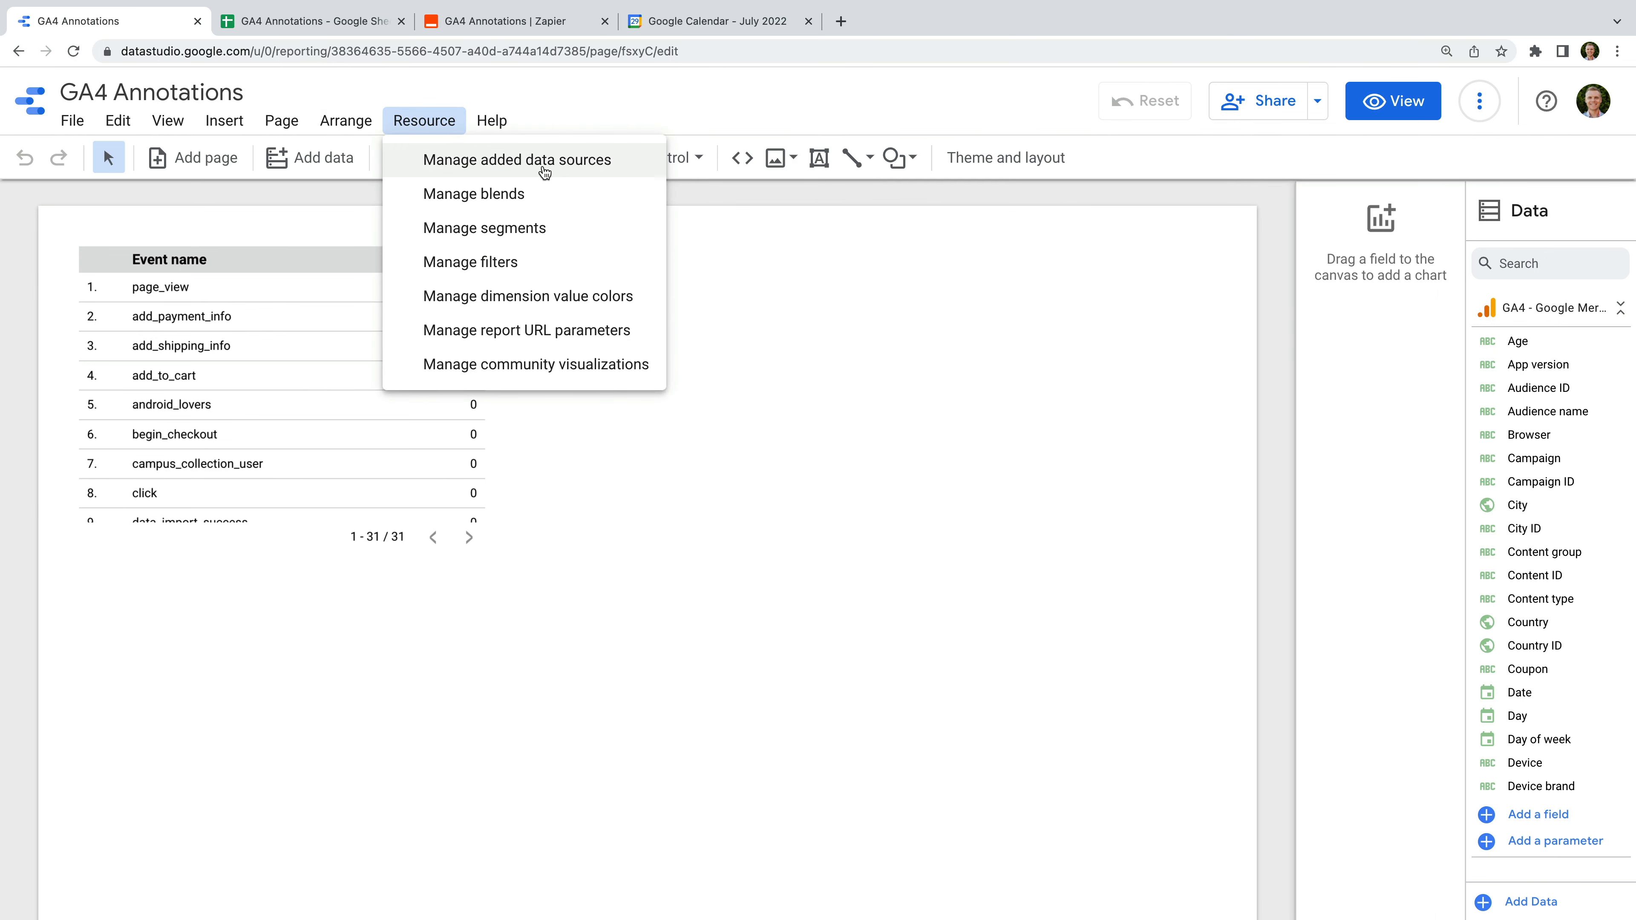
click(544, 170)
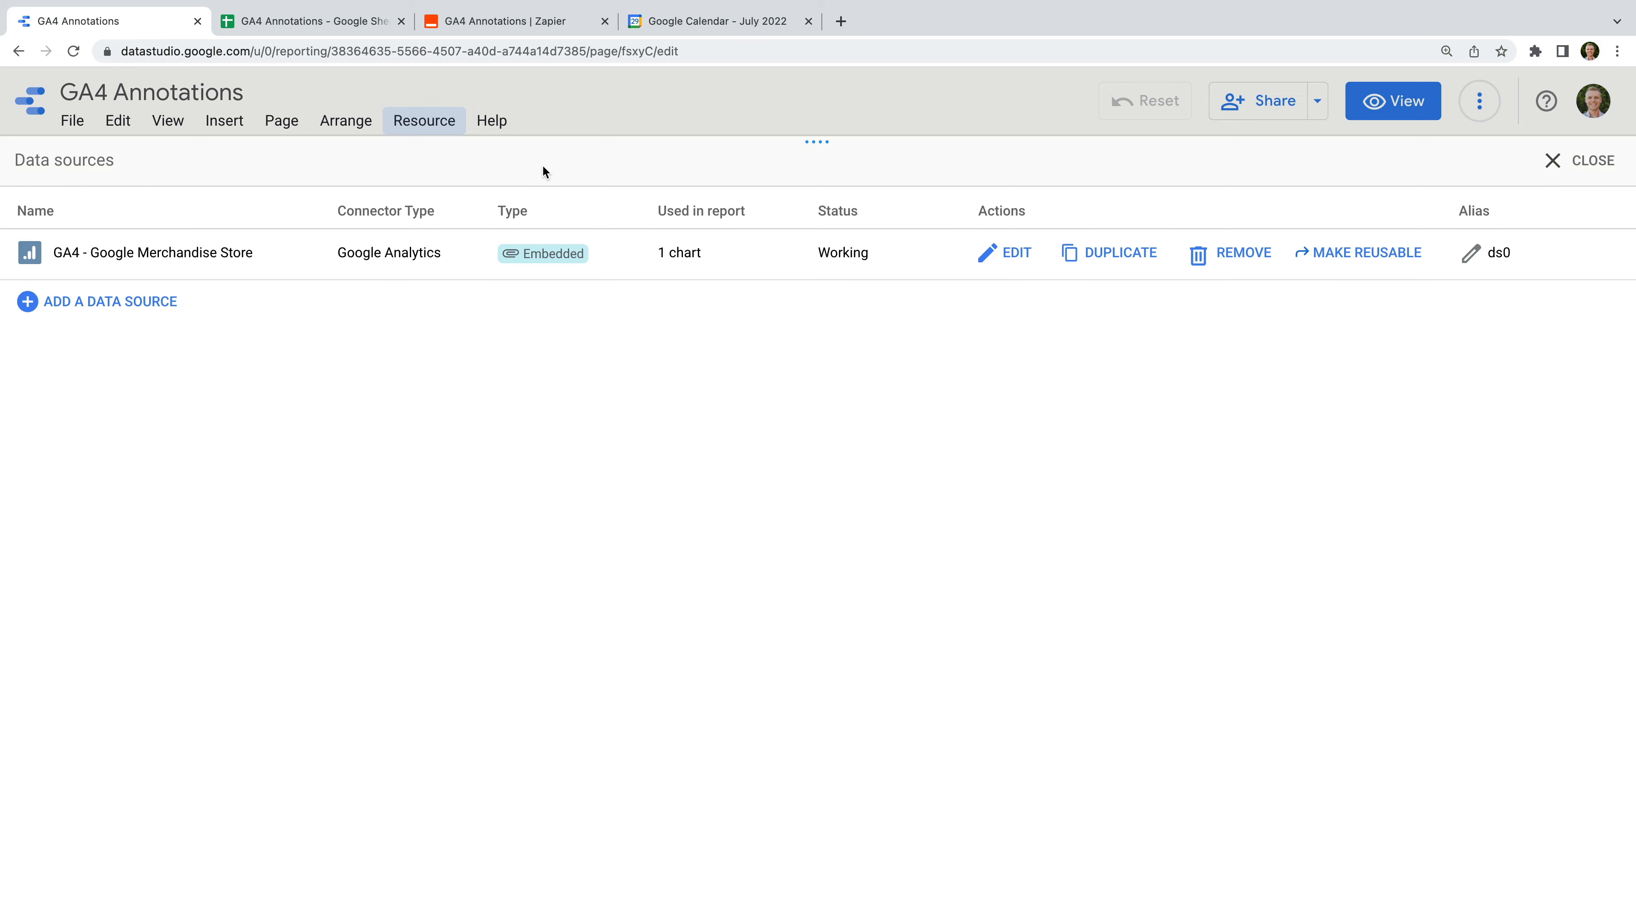
click(138, 306)
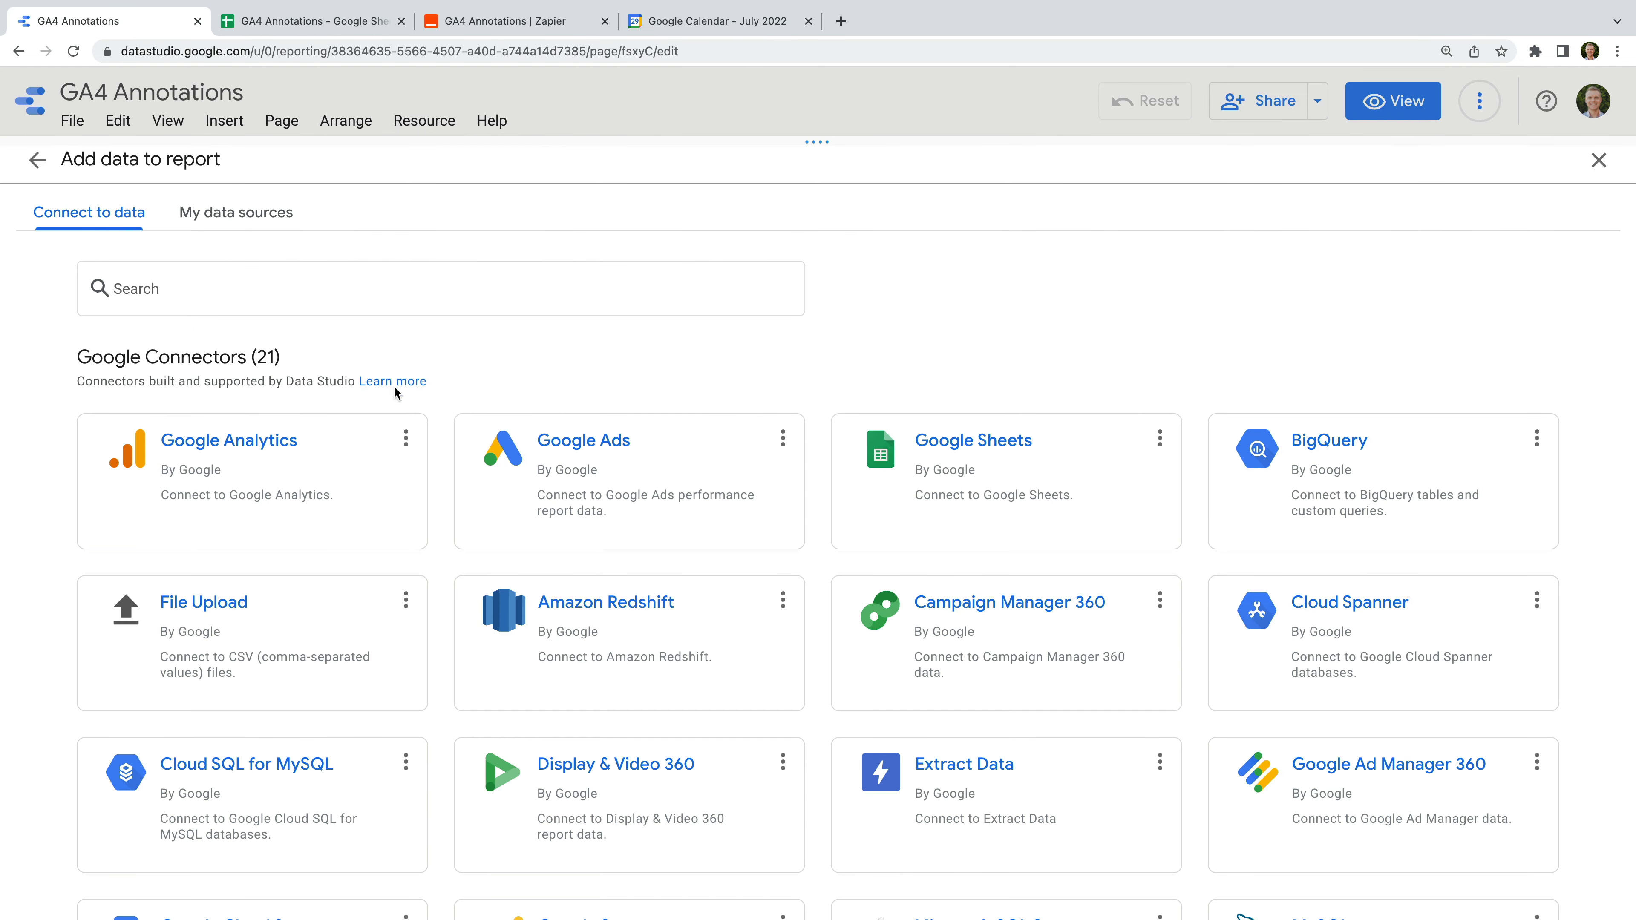
click(891, 470)
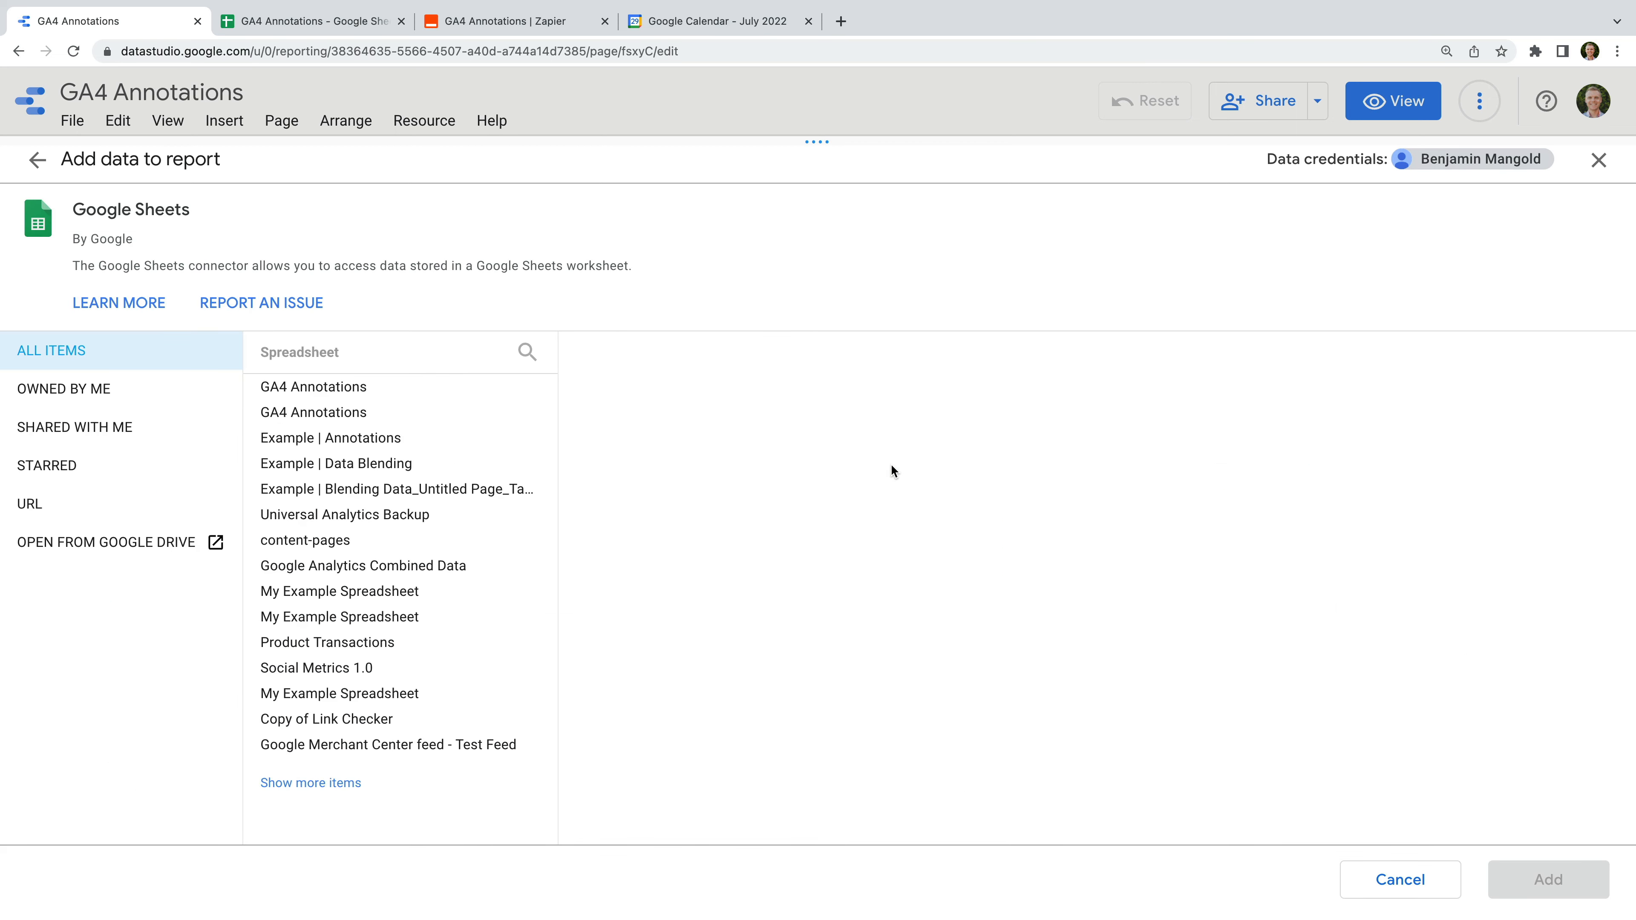
click(378, 386)
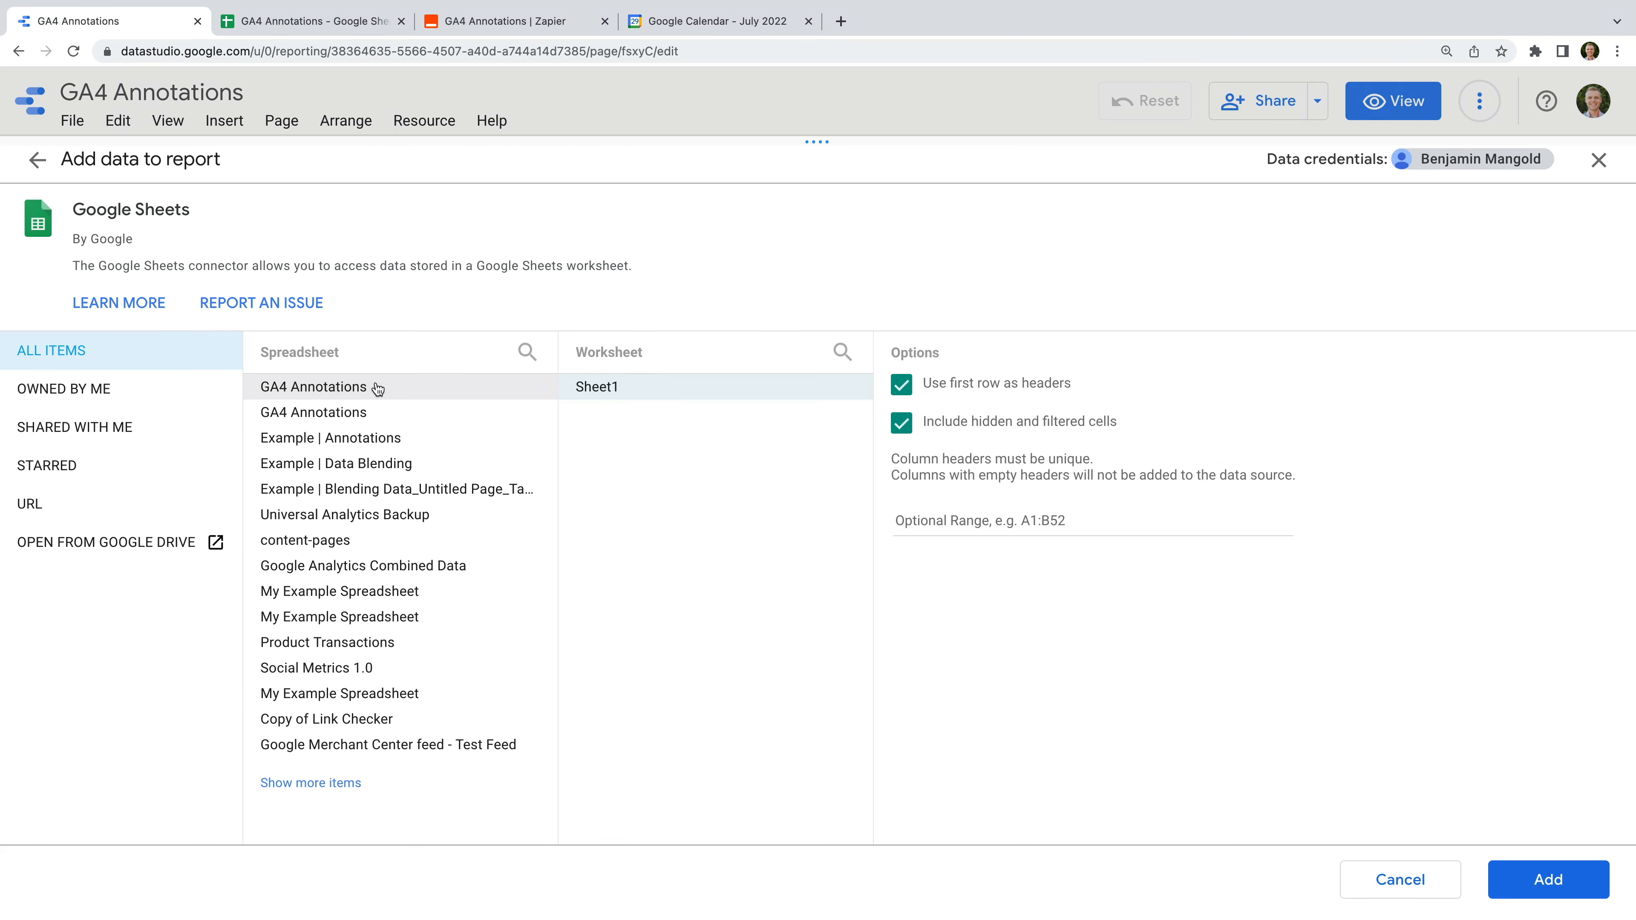
click(1556, 879)
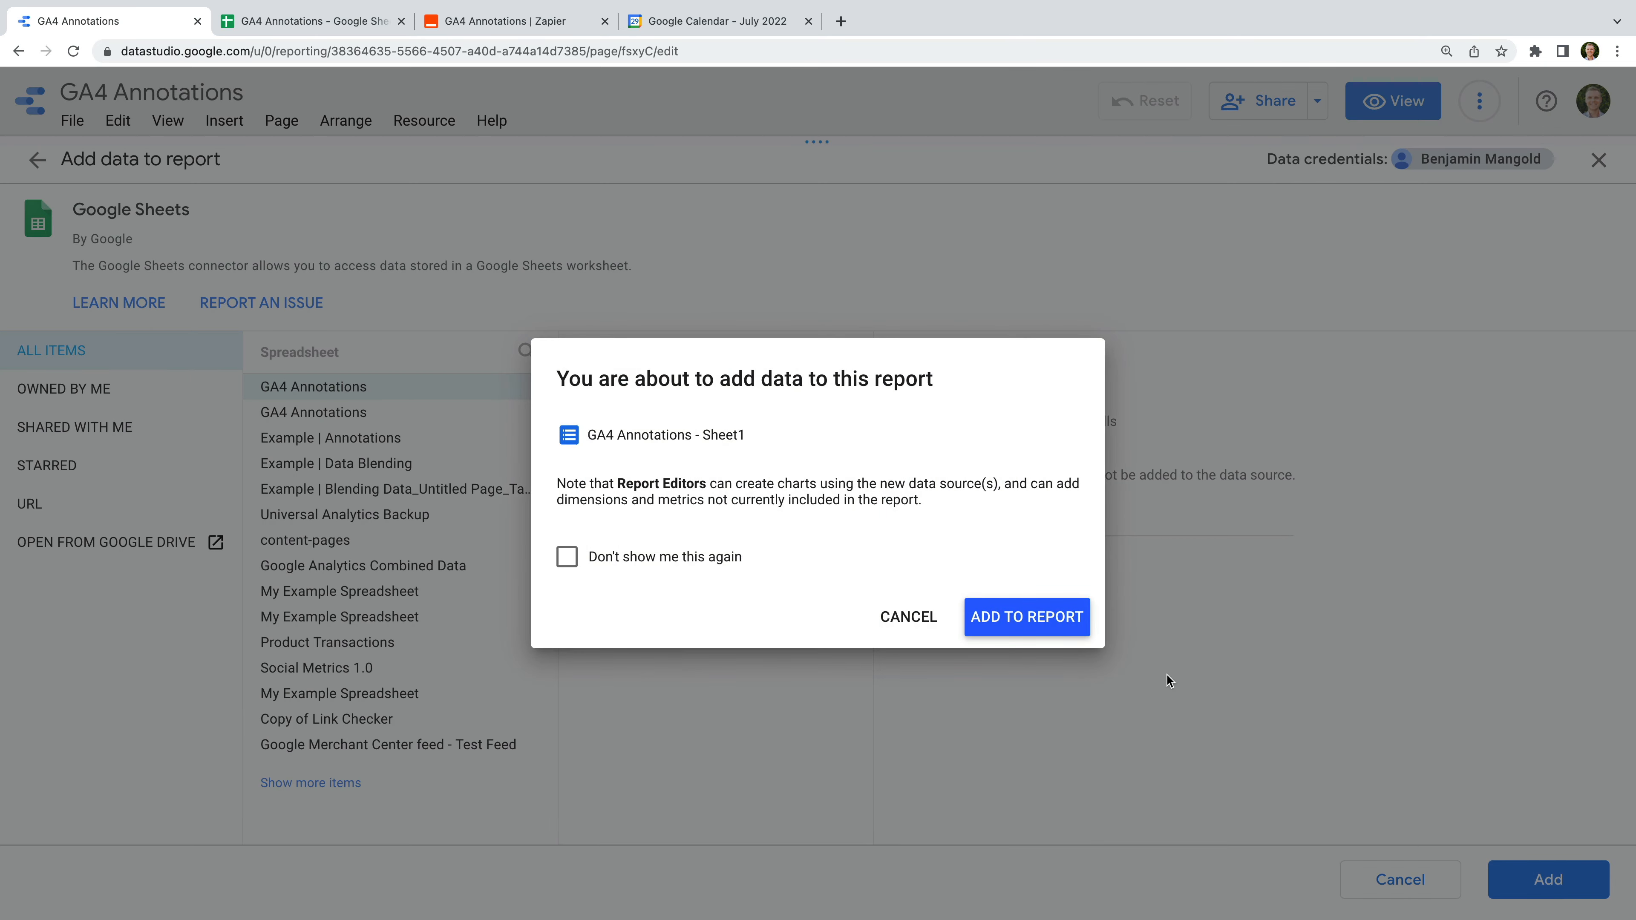
click(1047, 622)
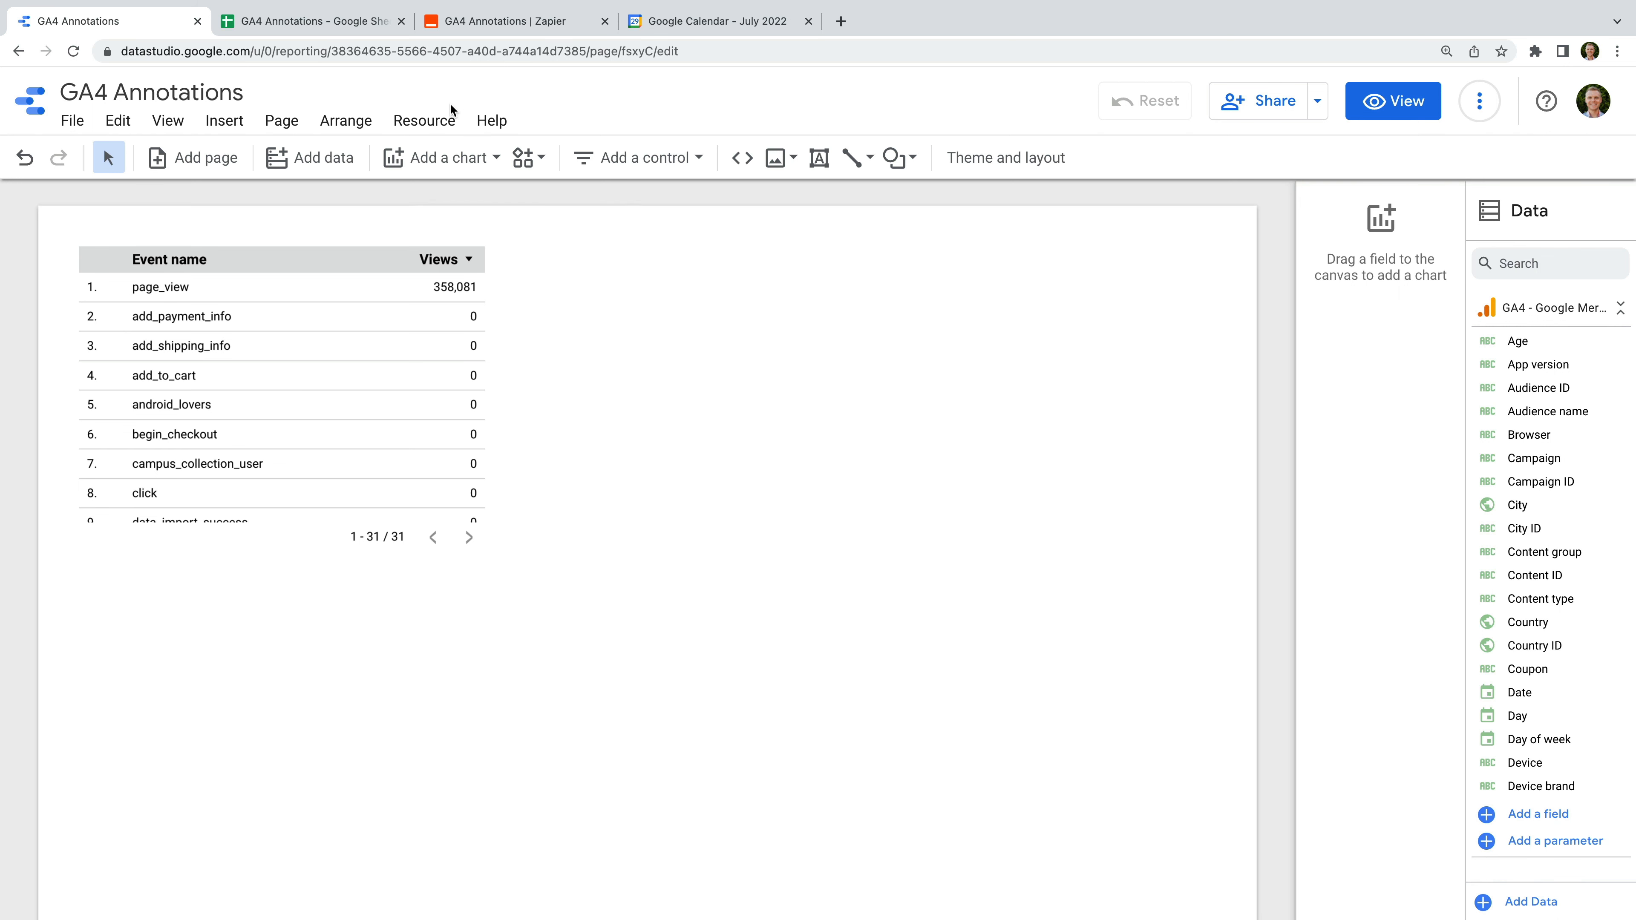
- Create a new data blend in the report and set its first table to the added GA4 - Google Merchandise Store data source
click(449, 121)
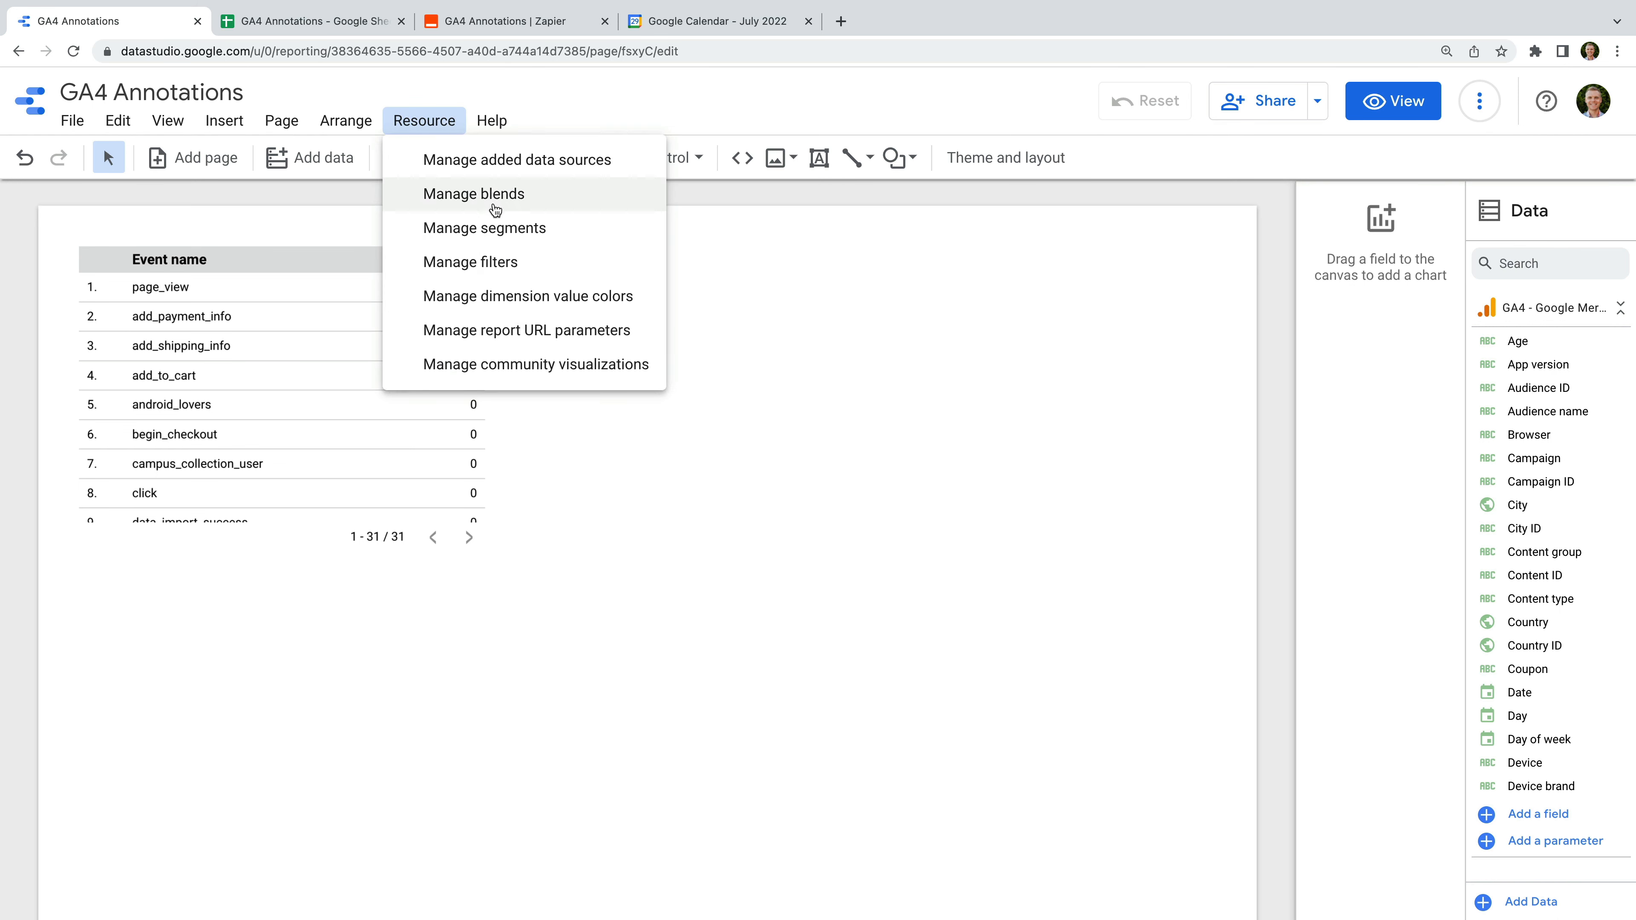
click(494, 203)
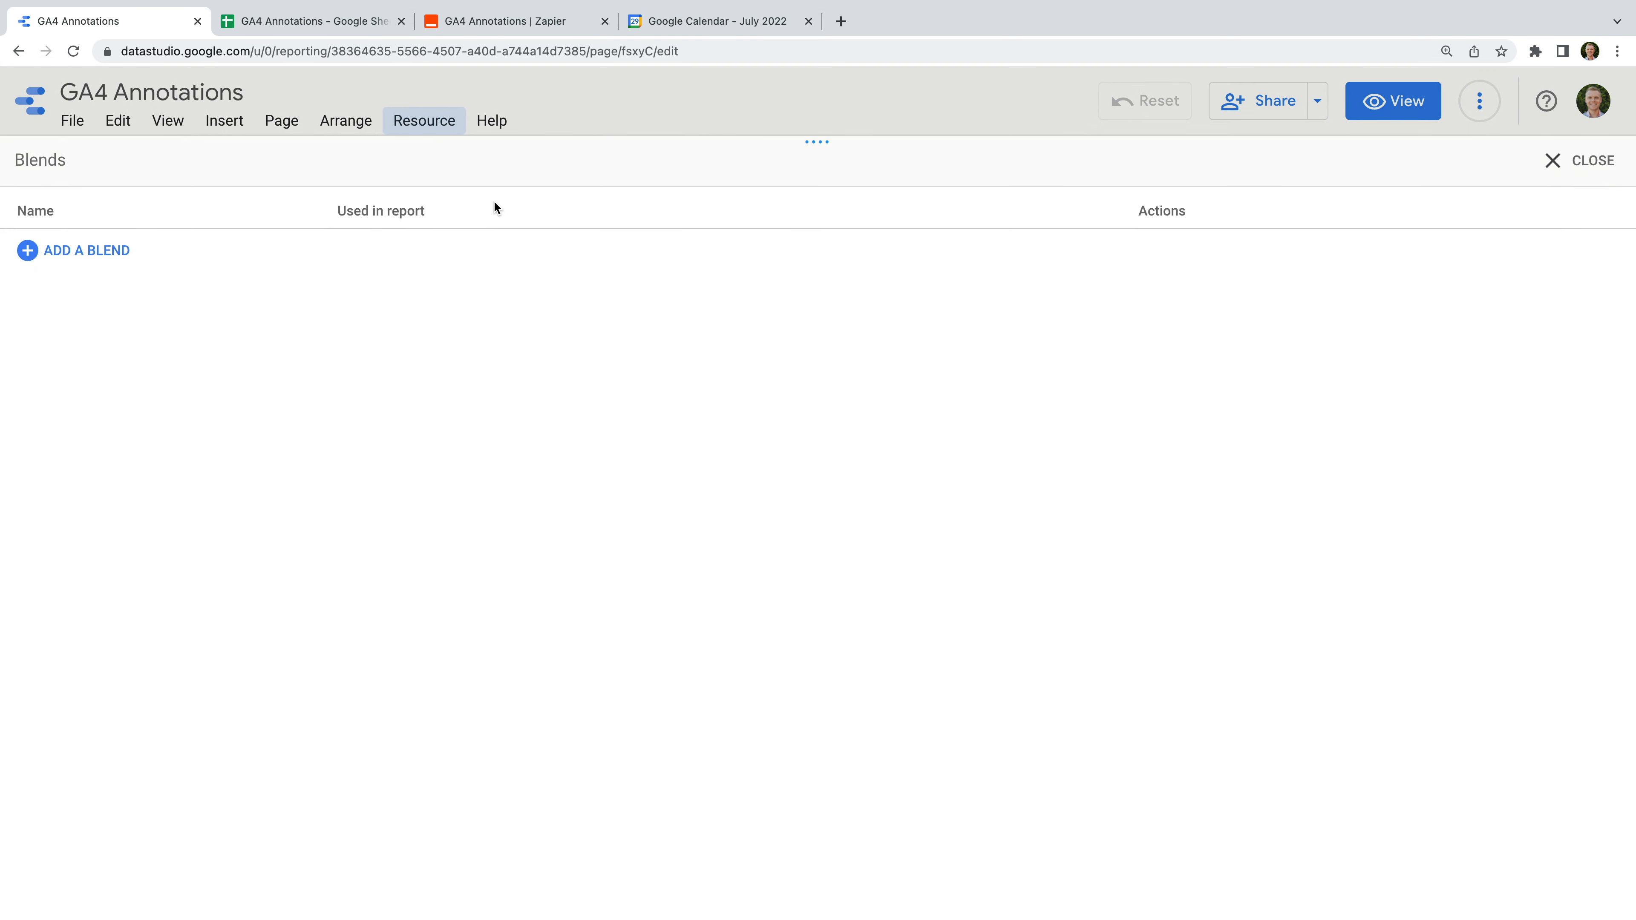
click(120, 252)
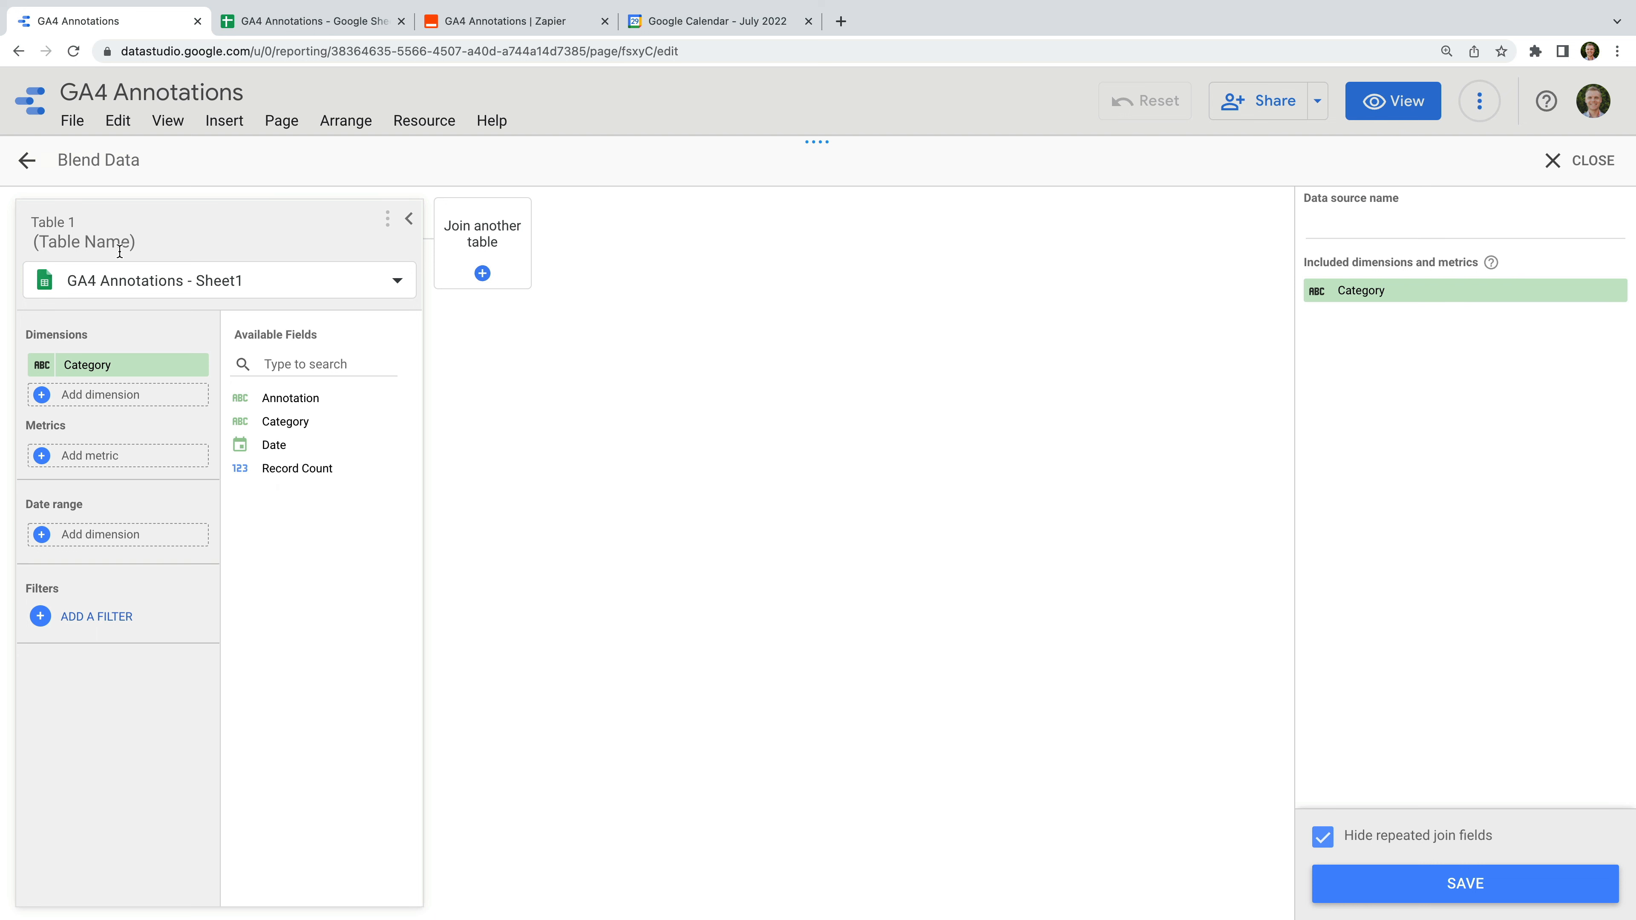
click(338, 275)
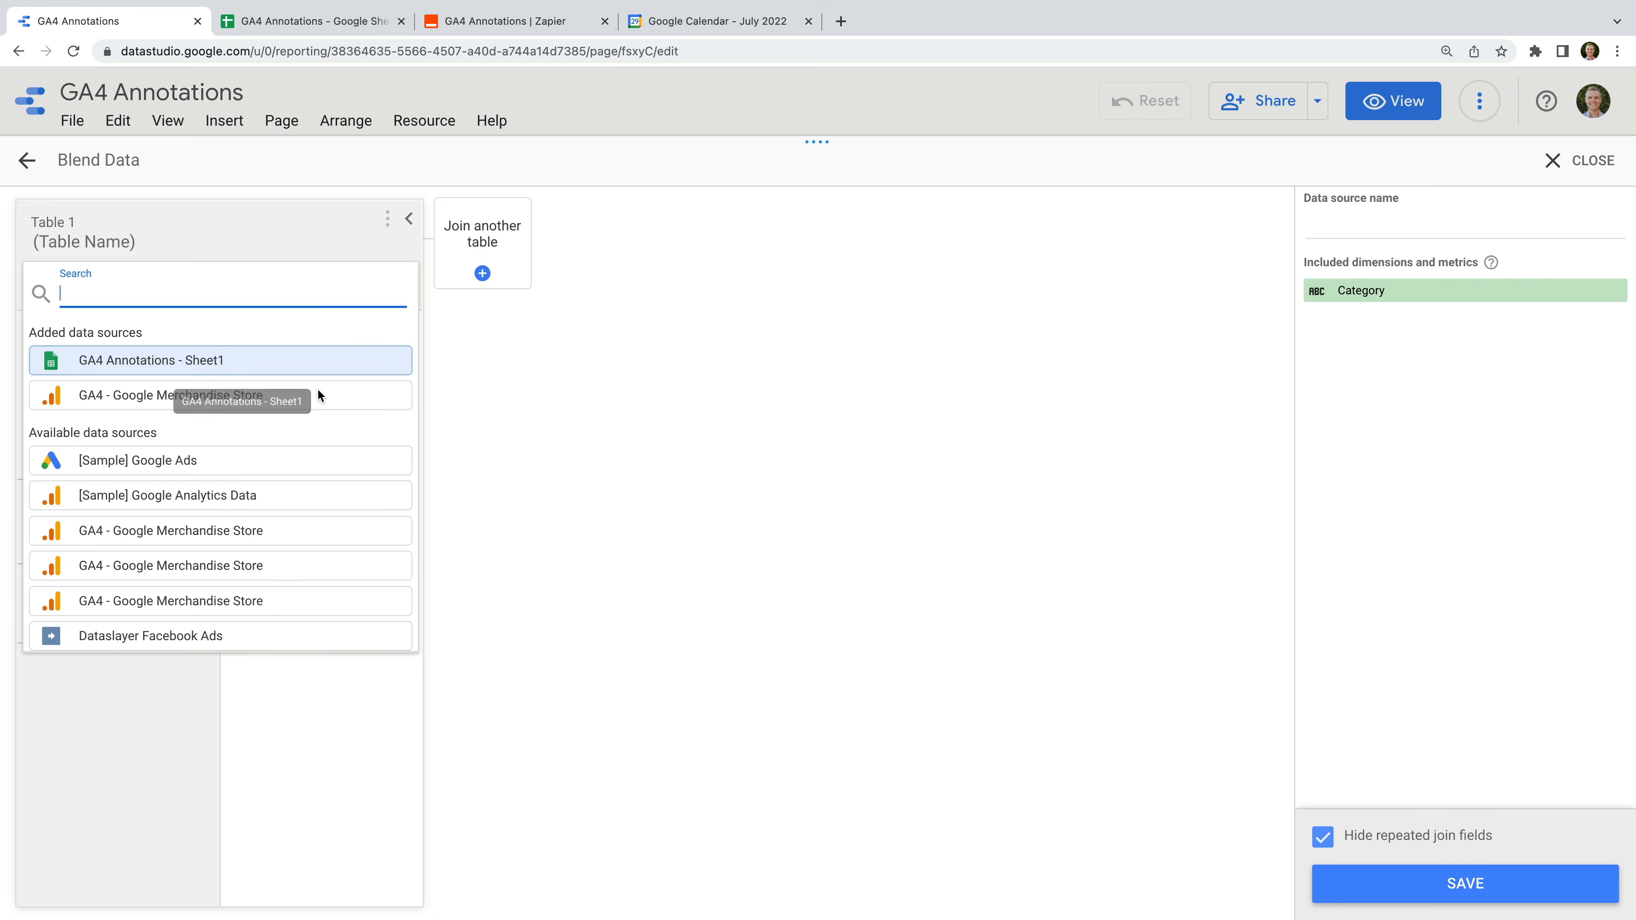
click(125, 393)
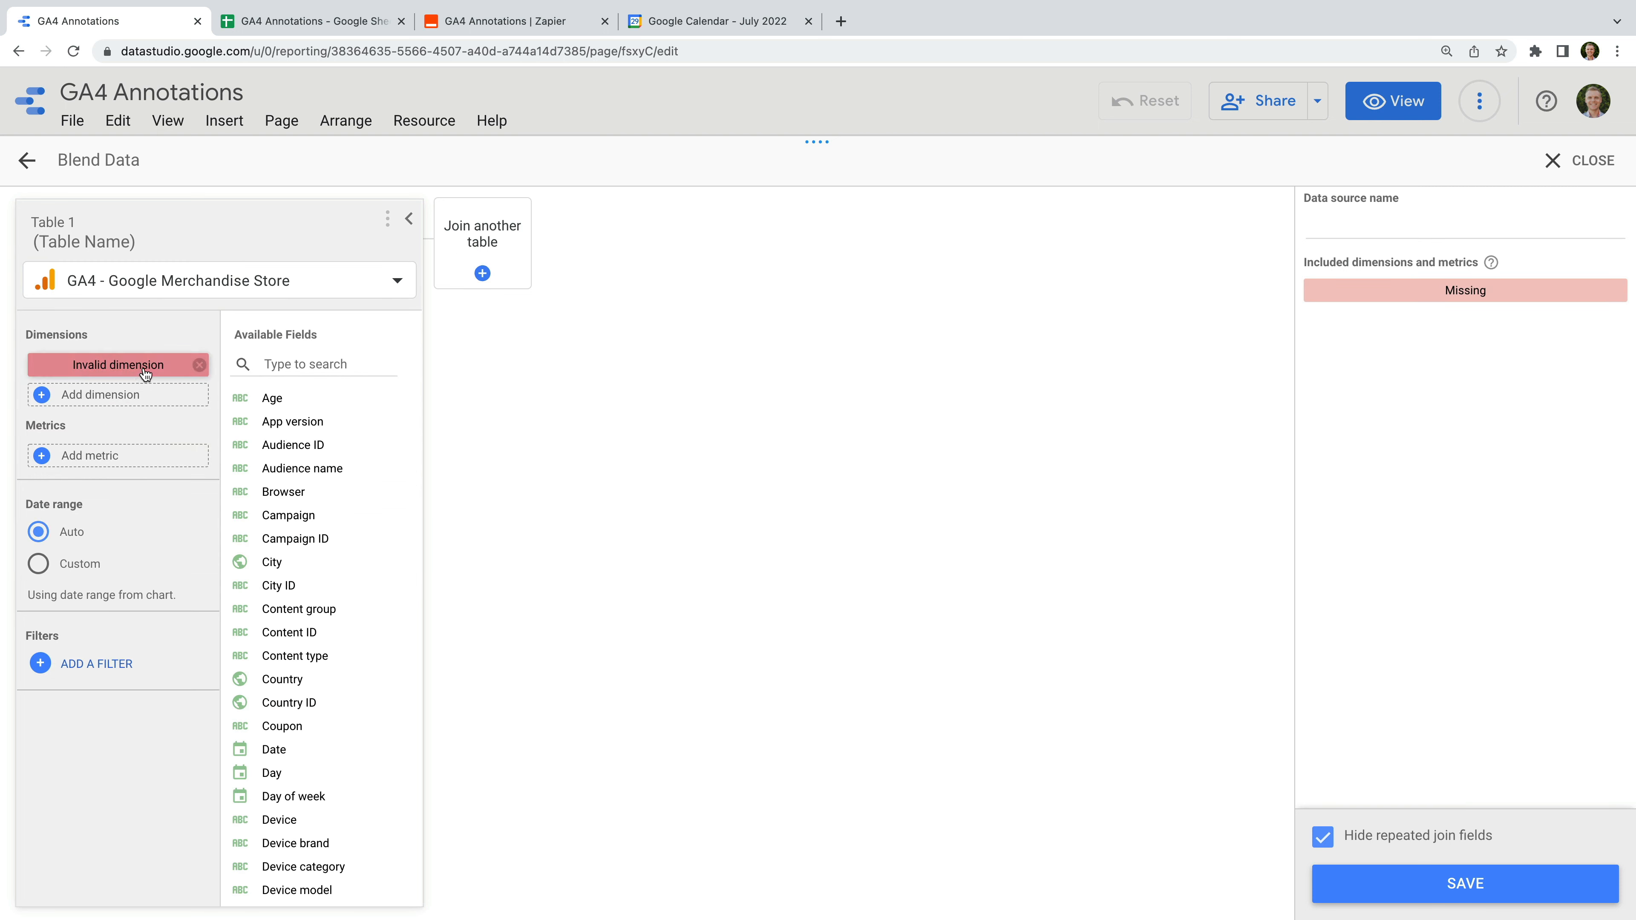
- Give the first blend table the Date dimension and the Total users metric, and name the table GA4
click(145, 366)
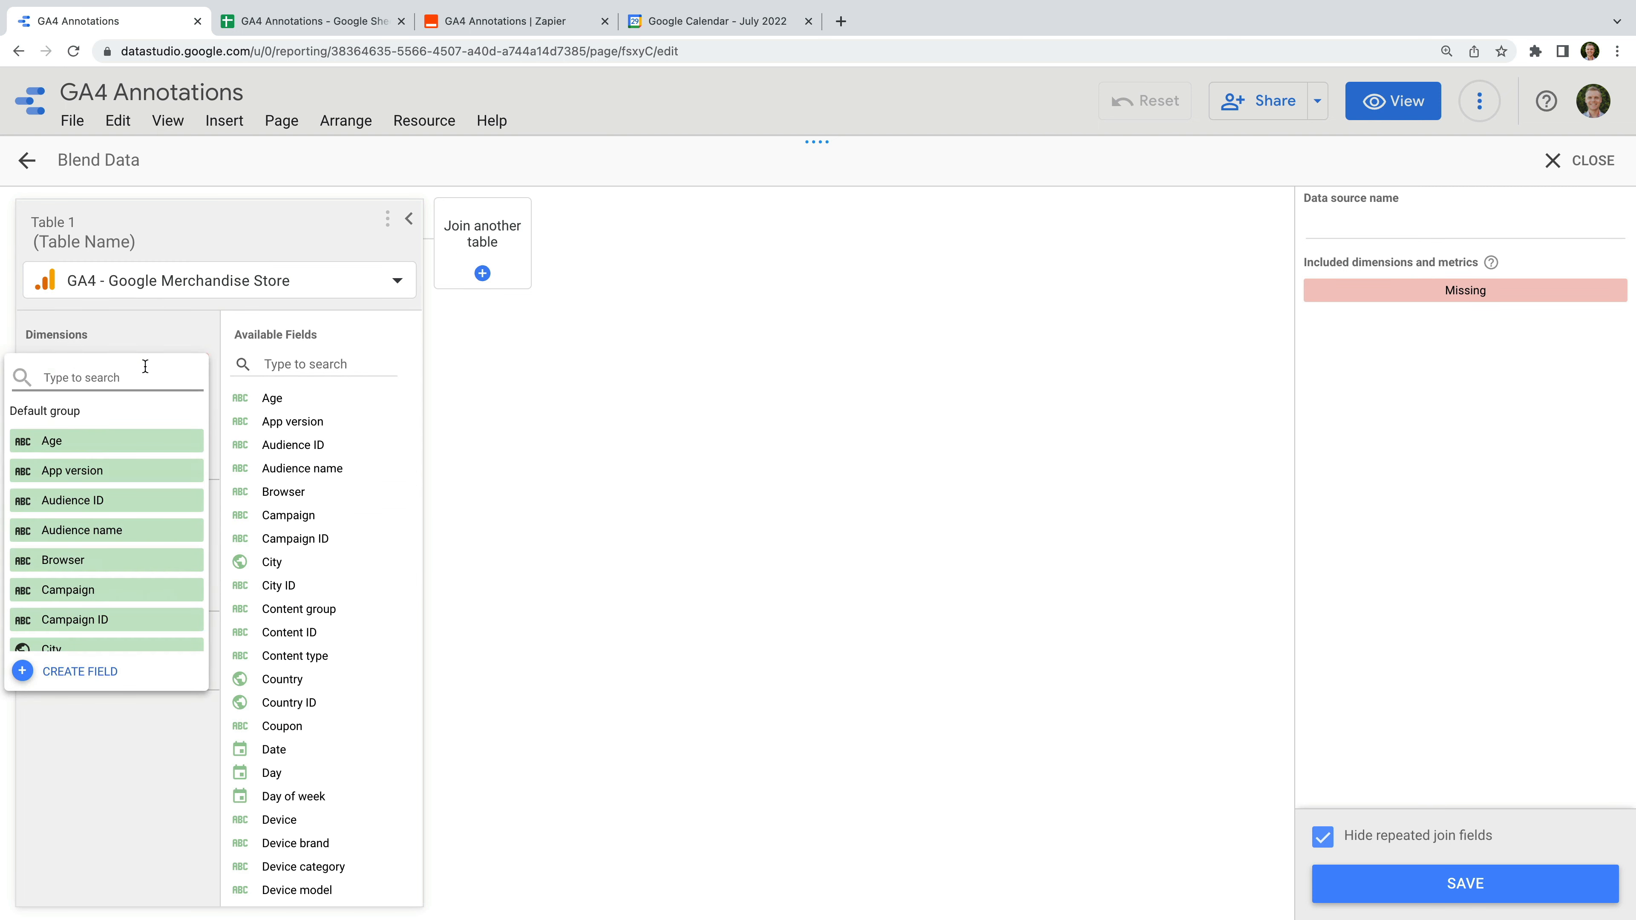
text(date)
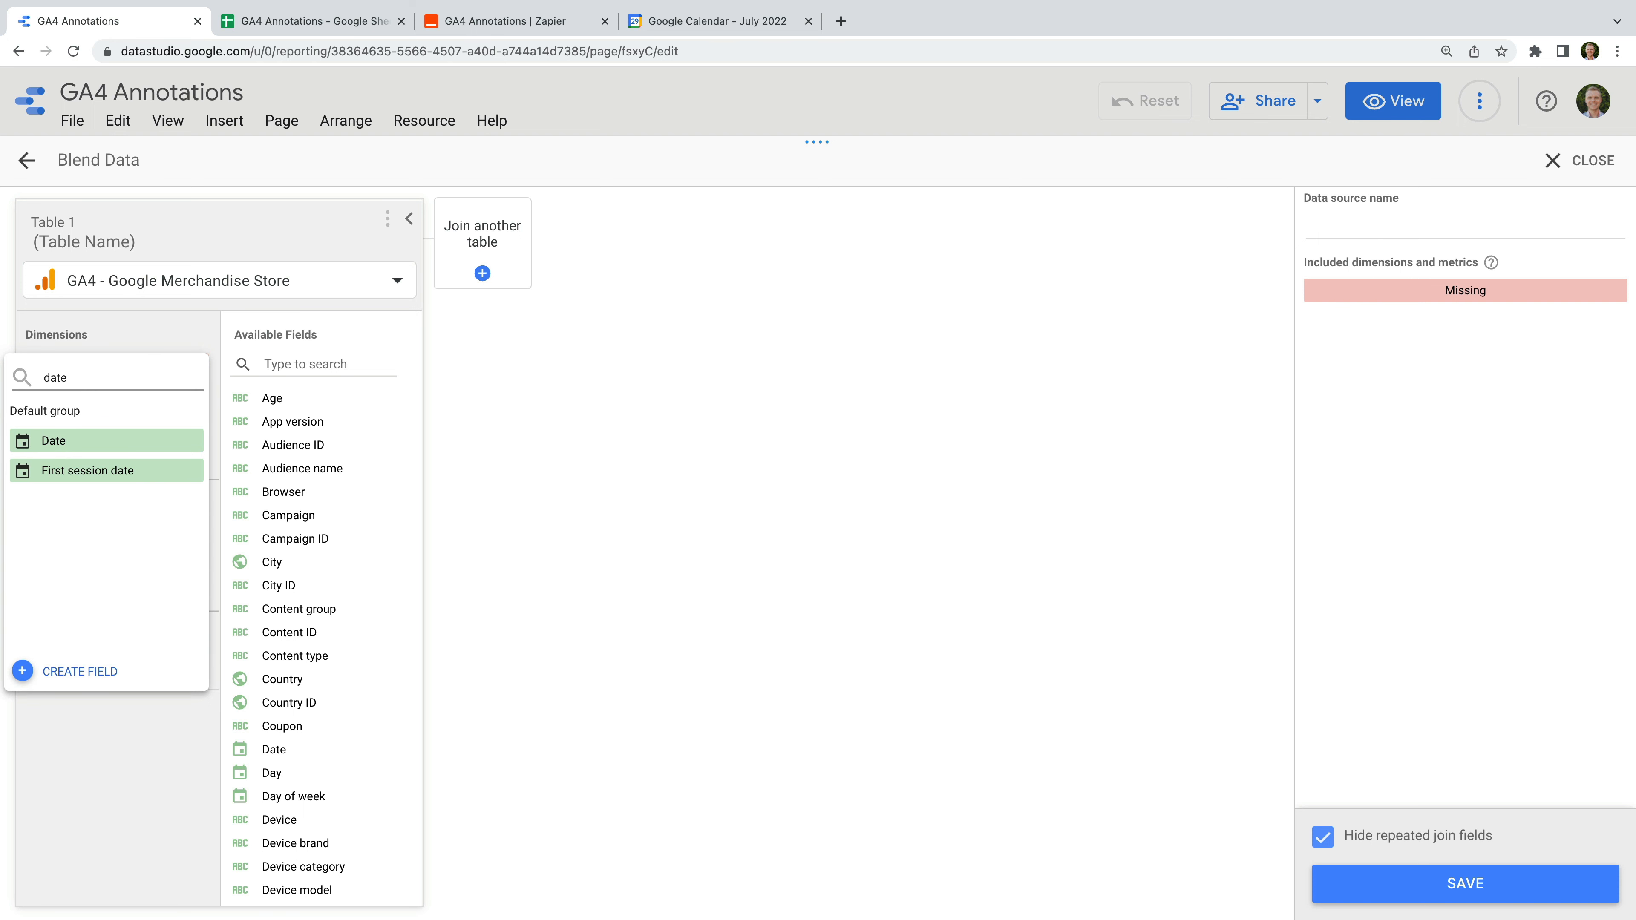
click(151, 439)
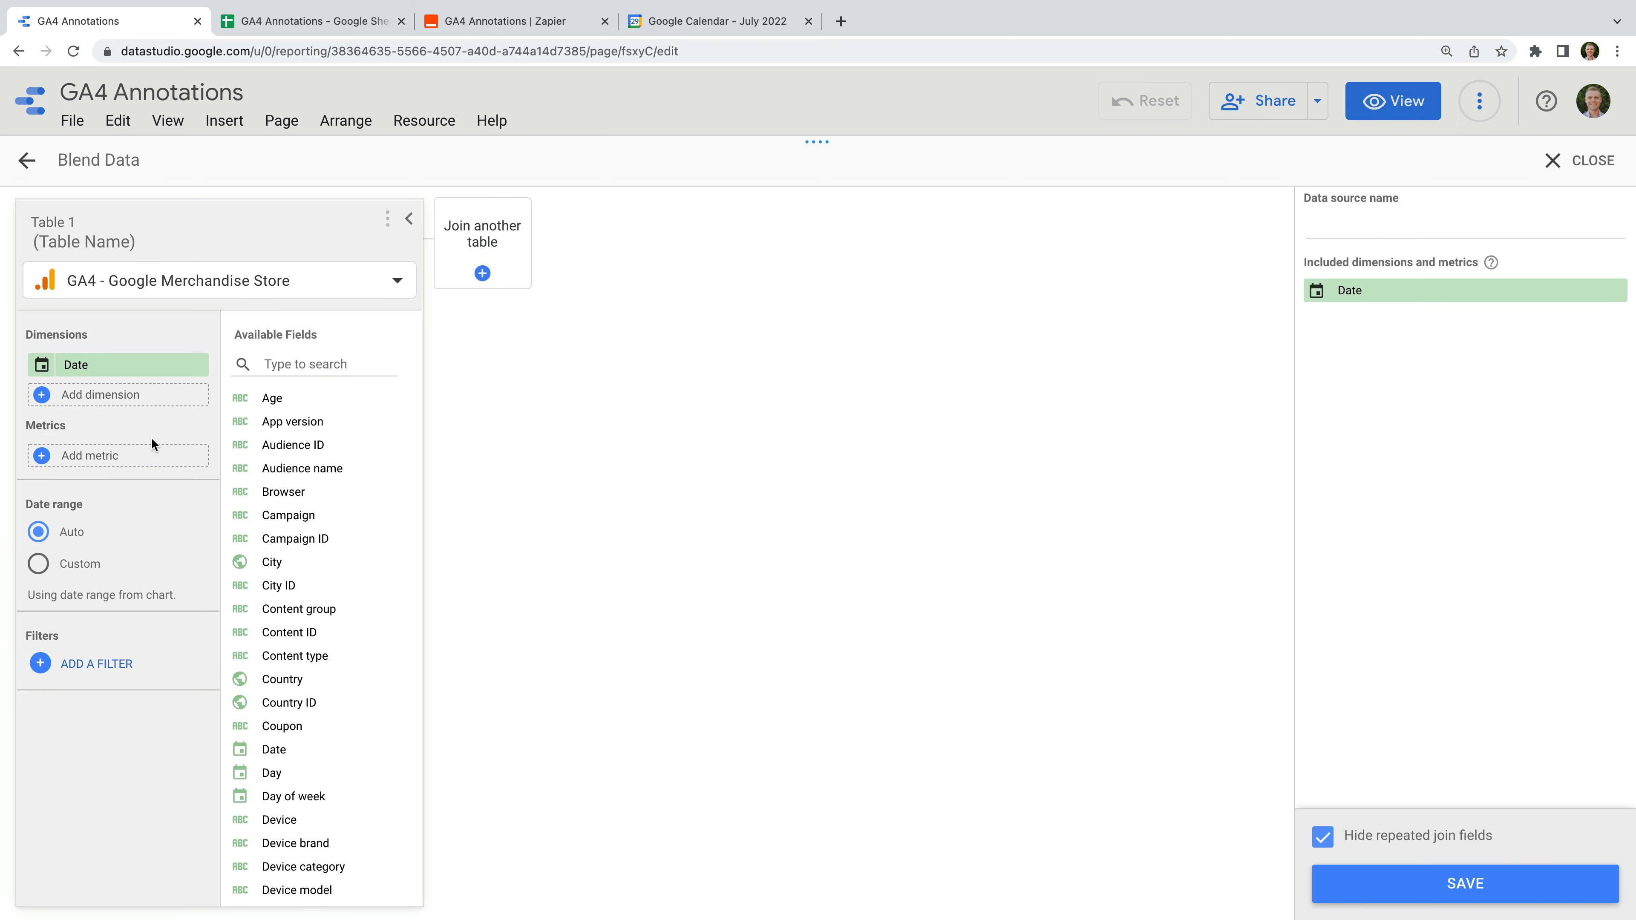
click(100, 459)
text(tot)
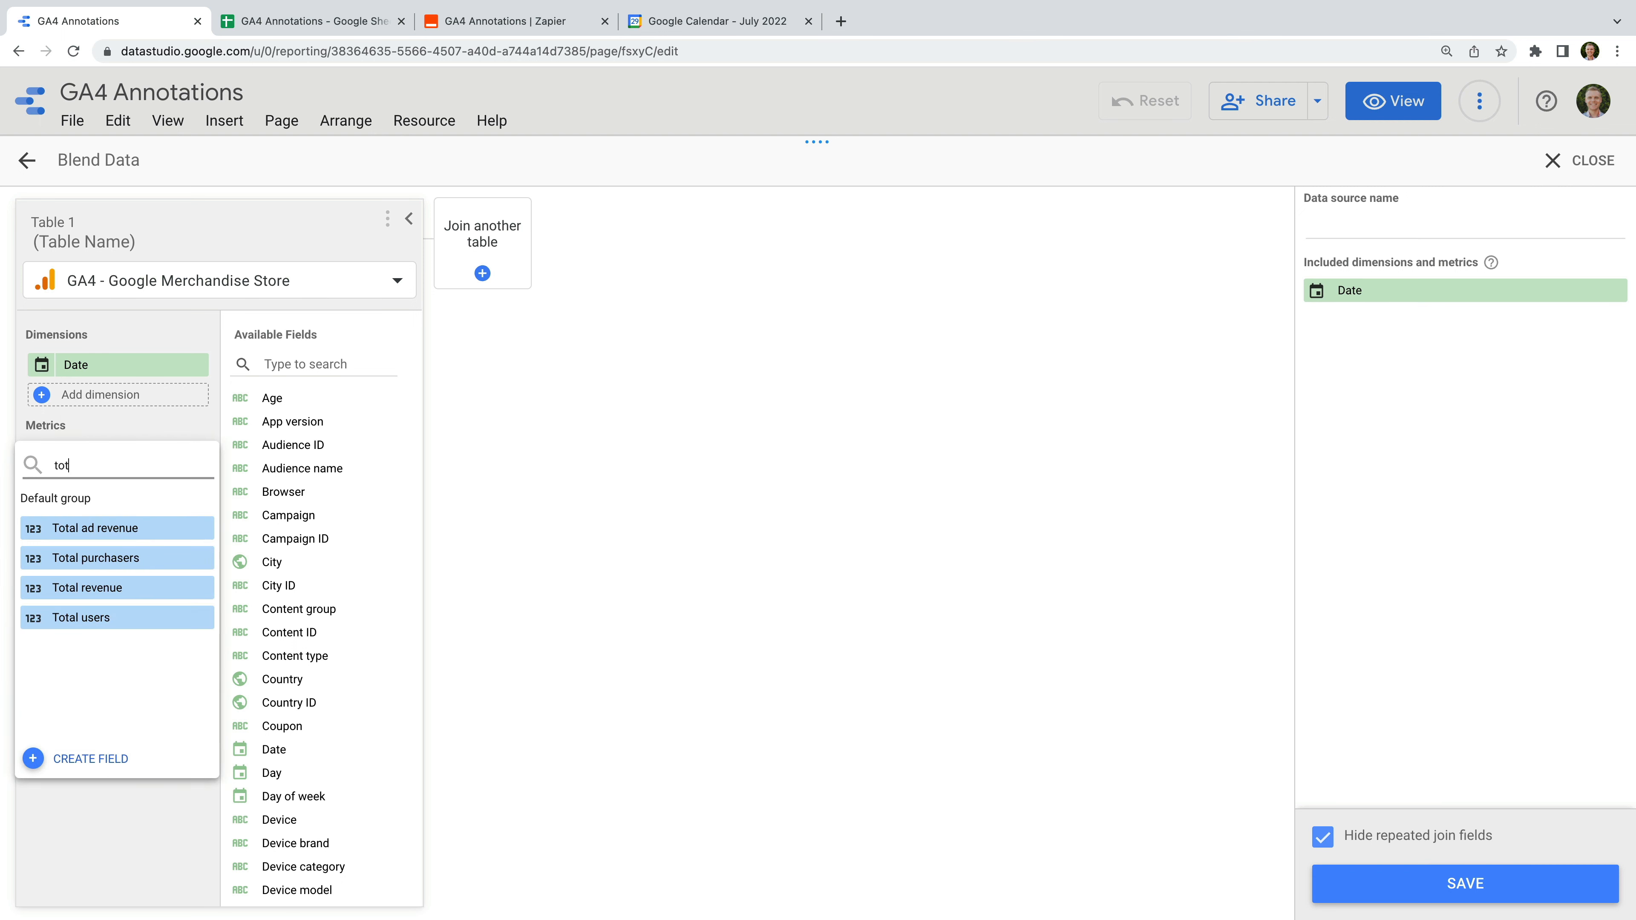
click(122, 618)
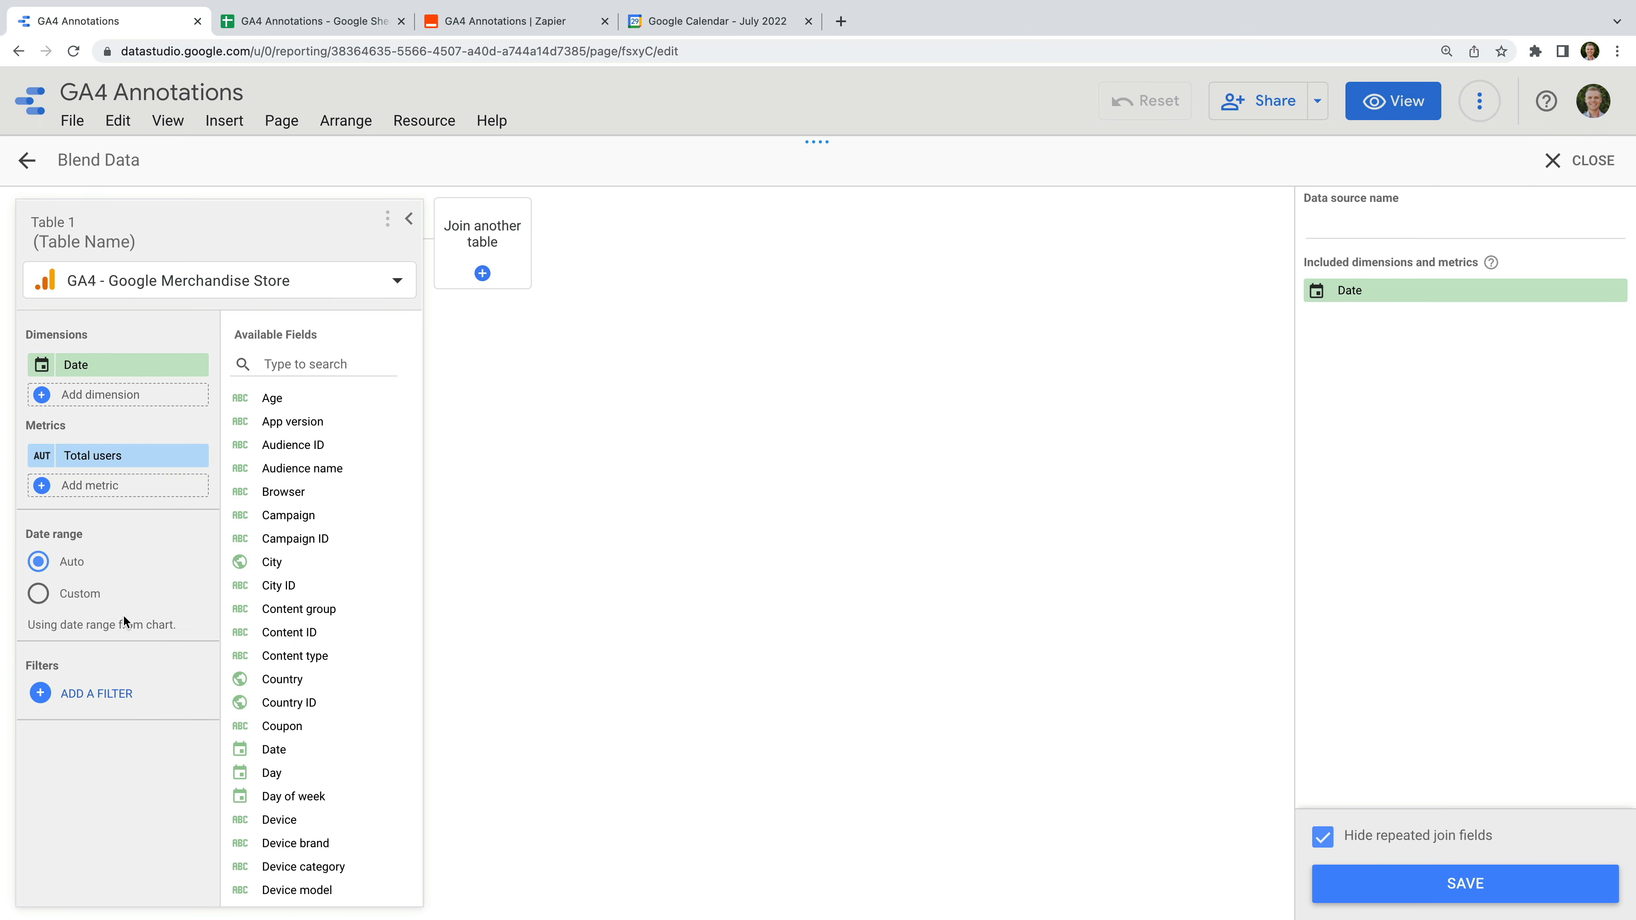
click(96, 236)
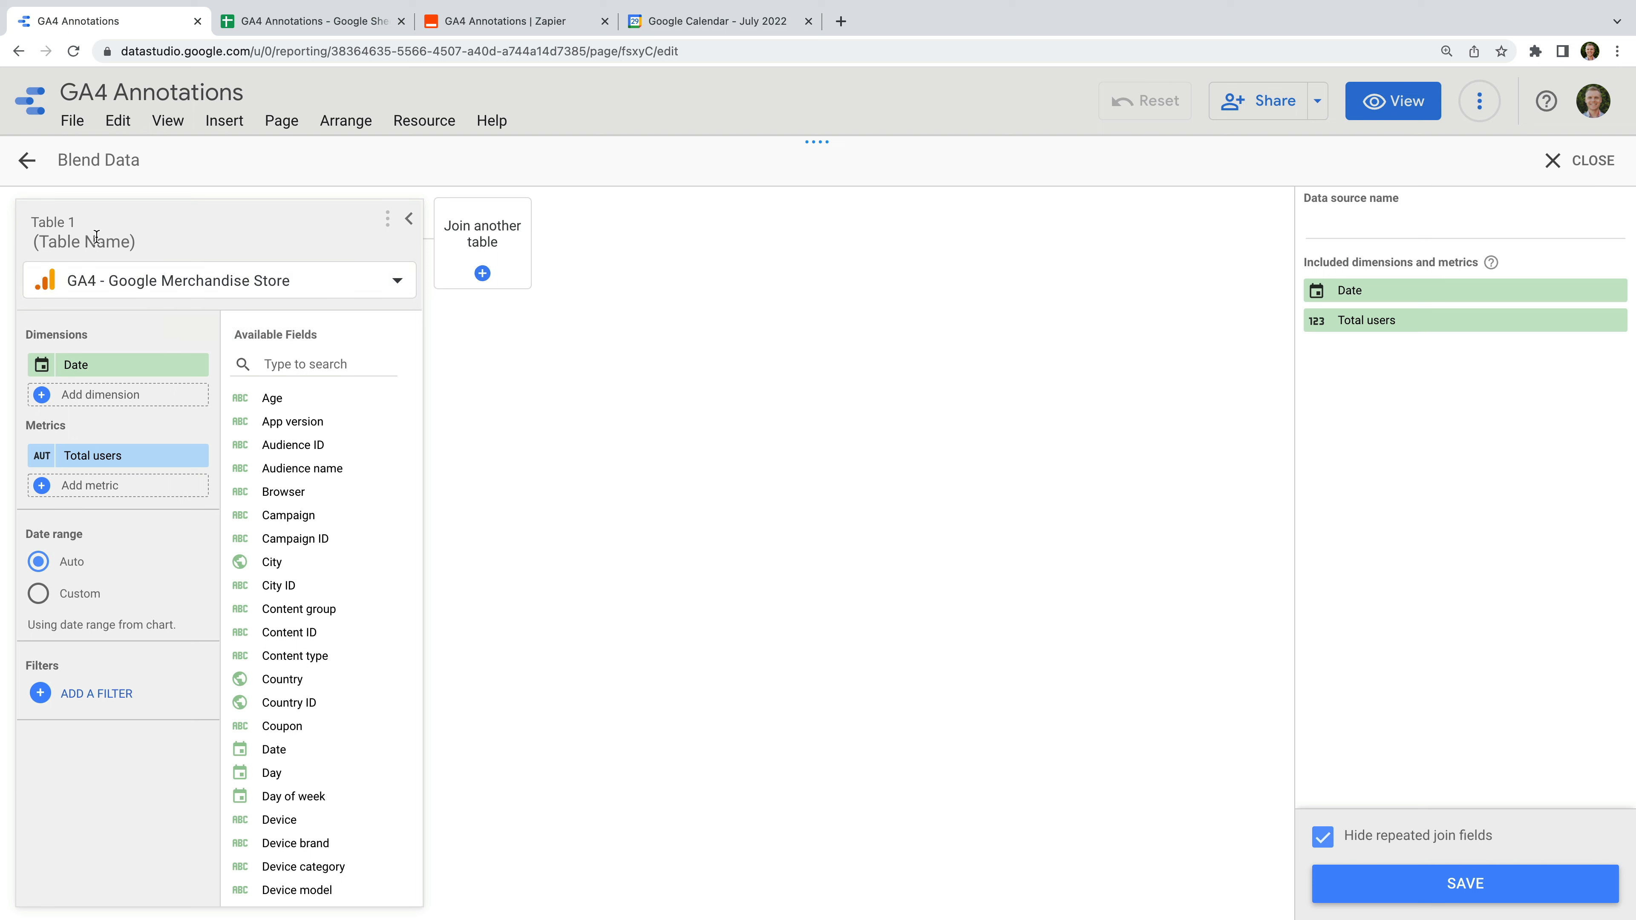
text(GA4)
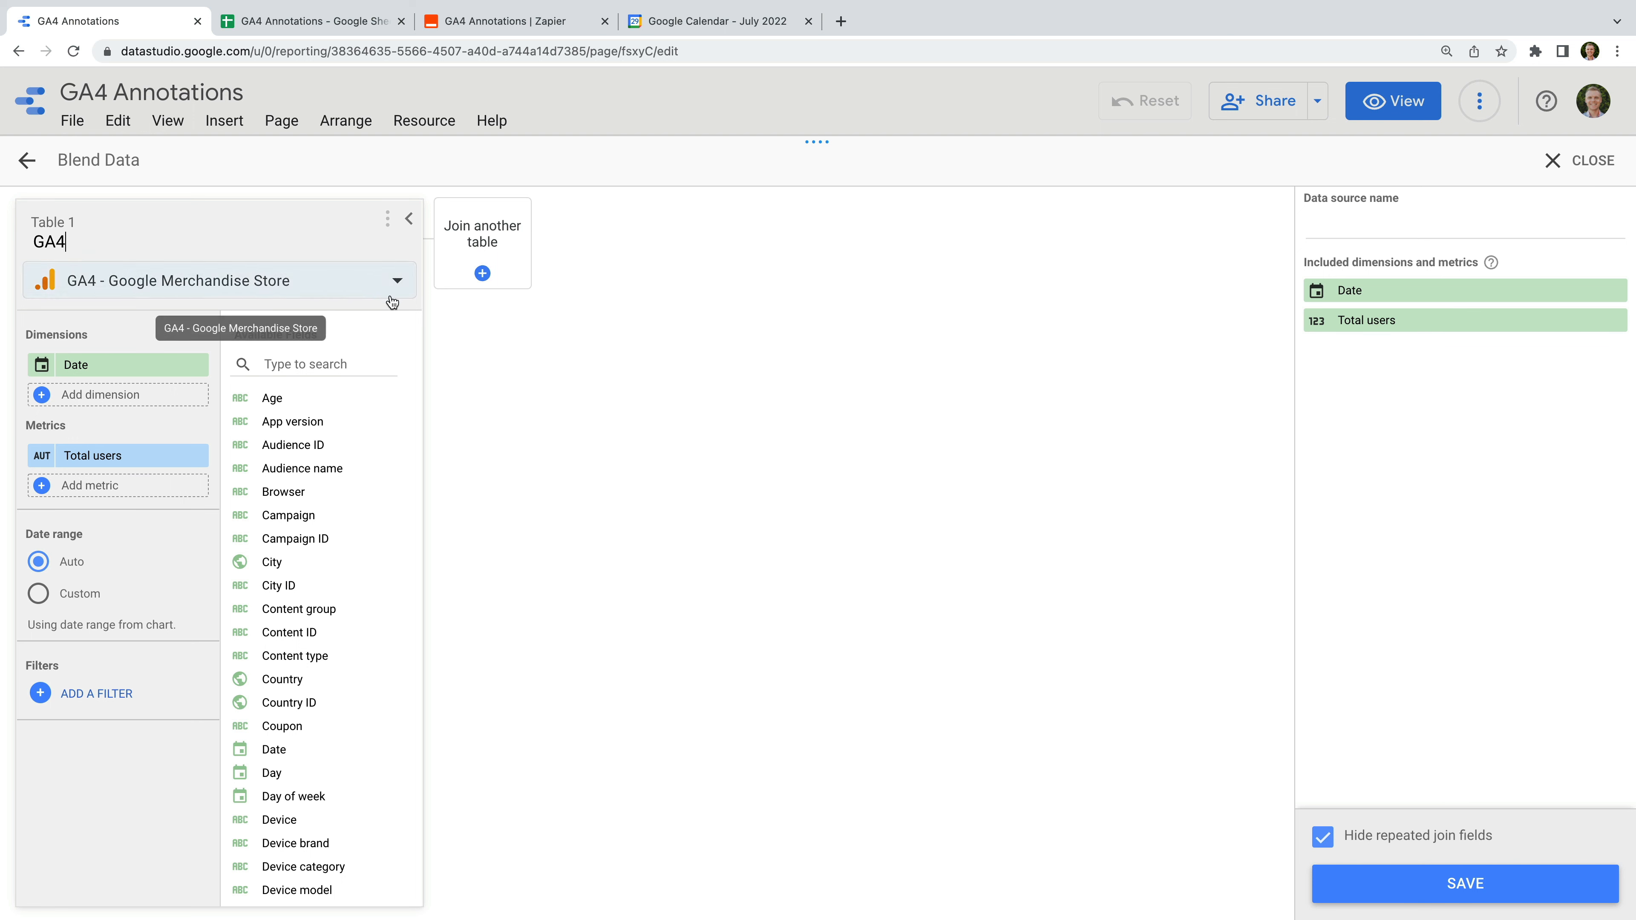
- Add GA4 Annotations - Sheet1 as the second blend table, include its Annotation and Category dimensions, and name it Annotations
click(482, 273)
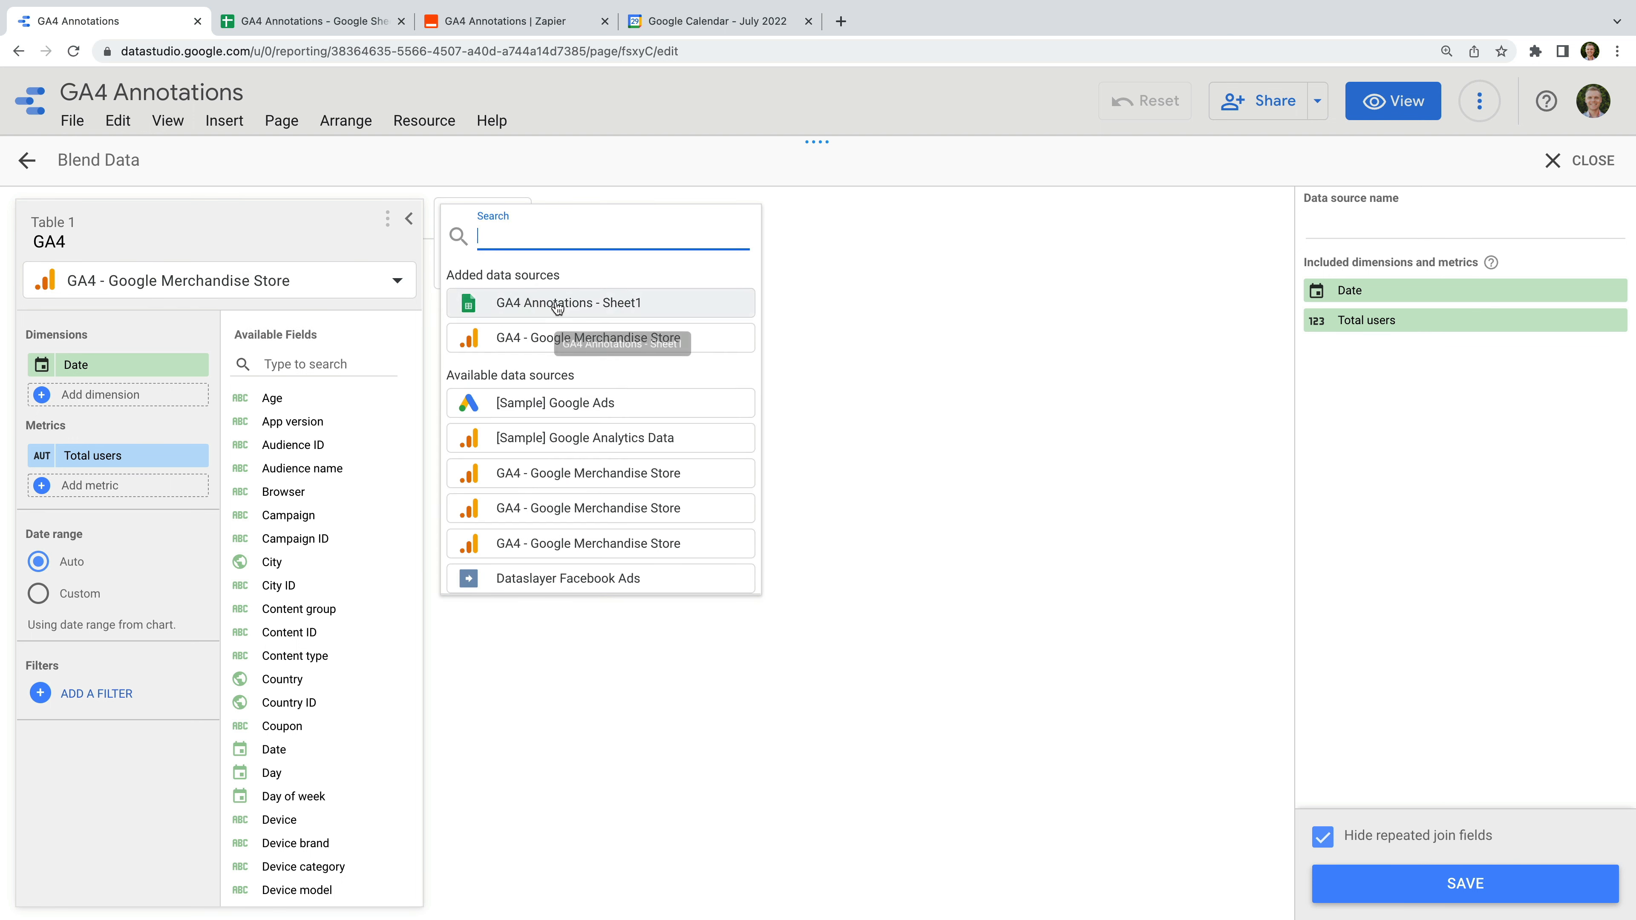
click(653, 307)
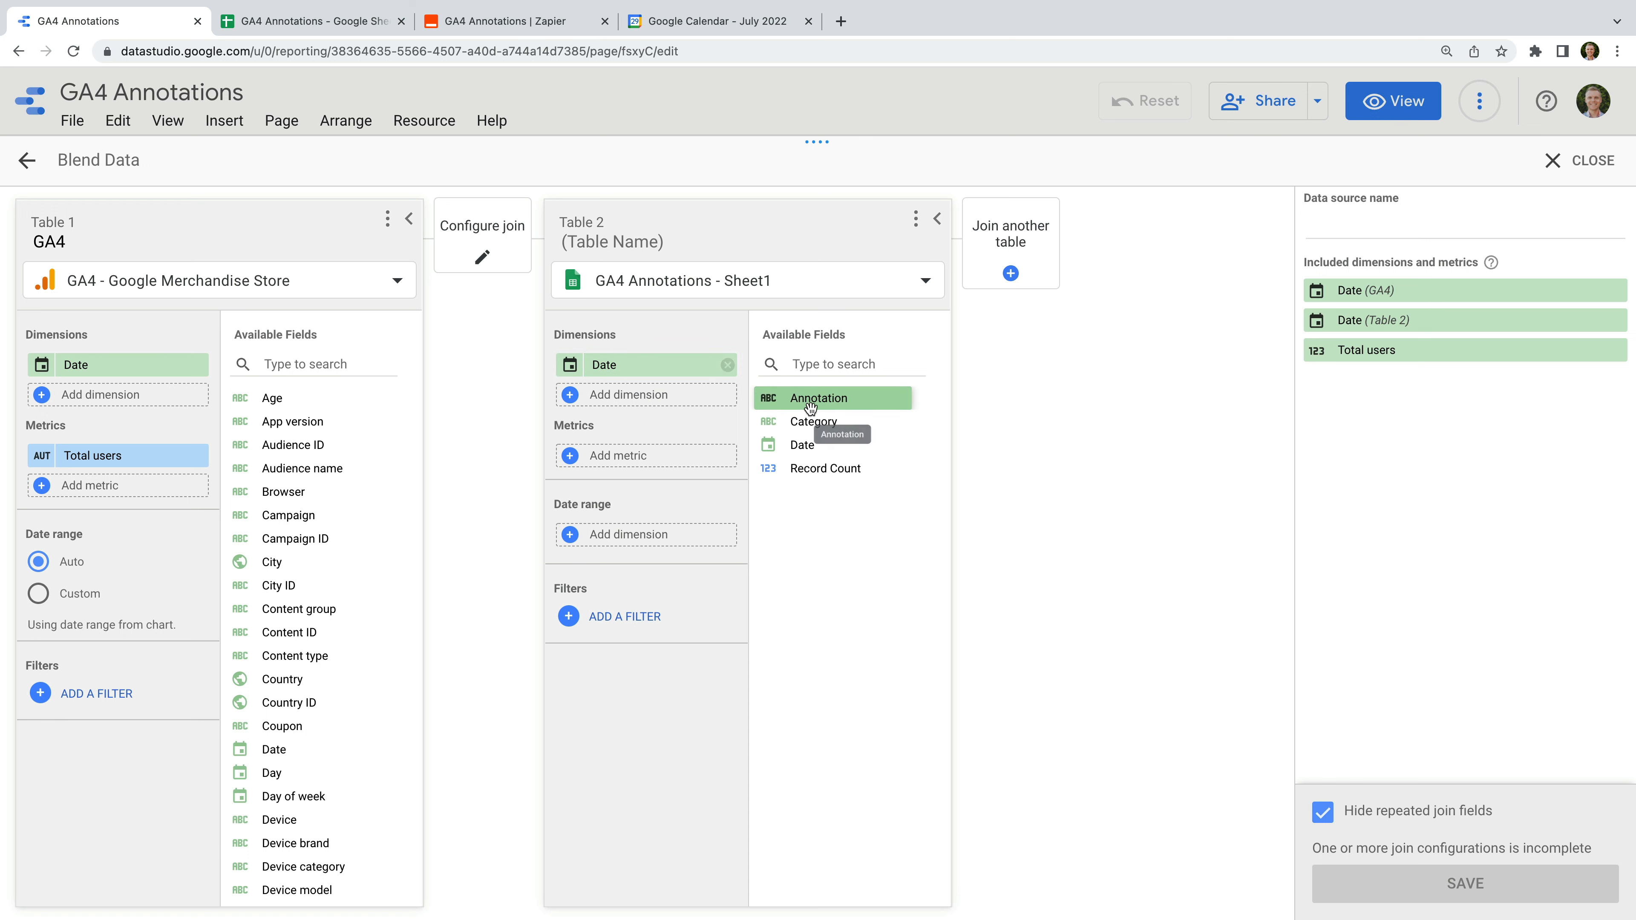
mouse_move(813, 399)
mouse_down()
mouse_move(707, 398)
mouse_move(810, 420)
mouse_move(692, 428)
mouse_up()
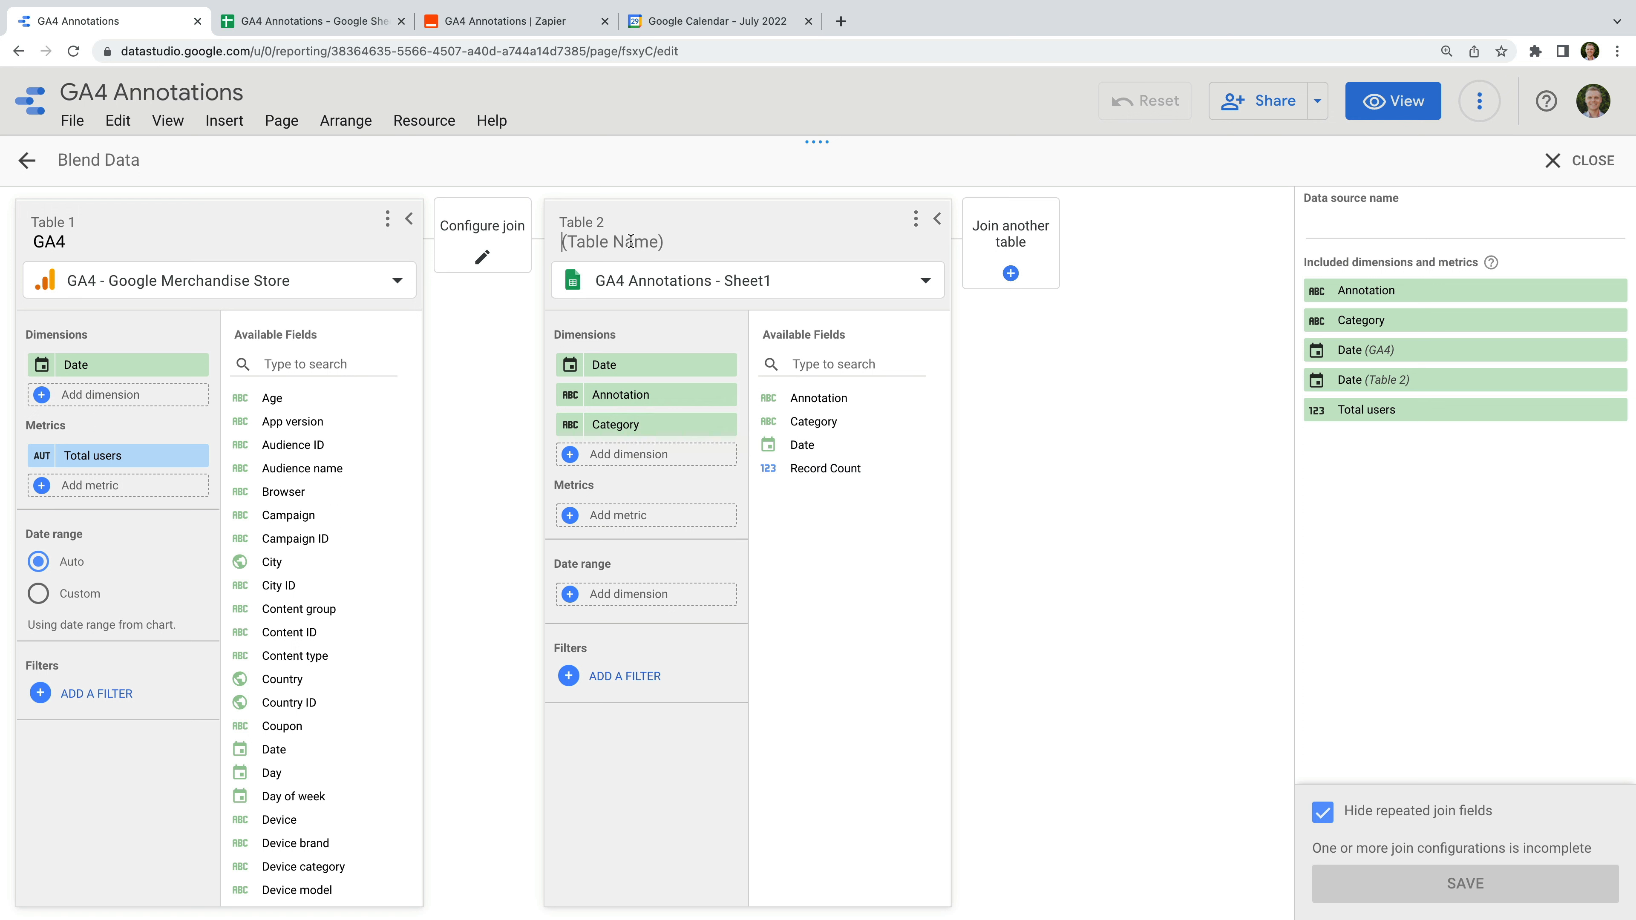
click(612, 241)
text(Annotations)
- Join the two tables with a left outer join on Date, then save the blend as Blended GA4 Annotations and close it
click(487, 253)
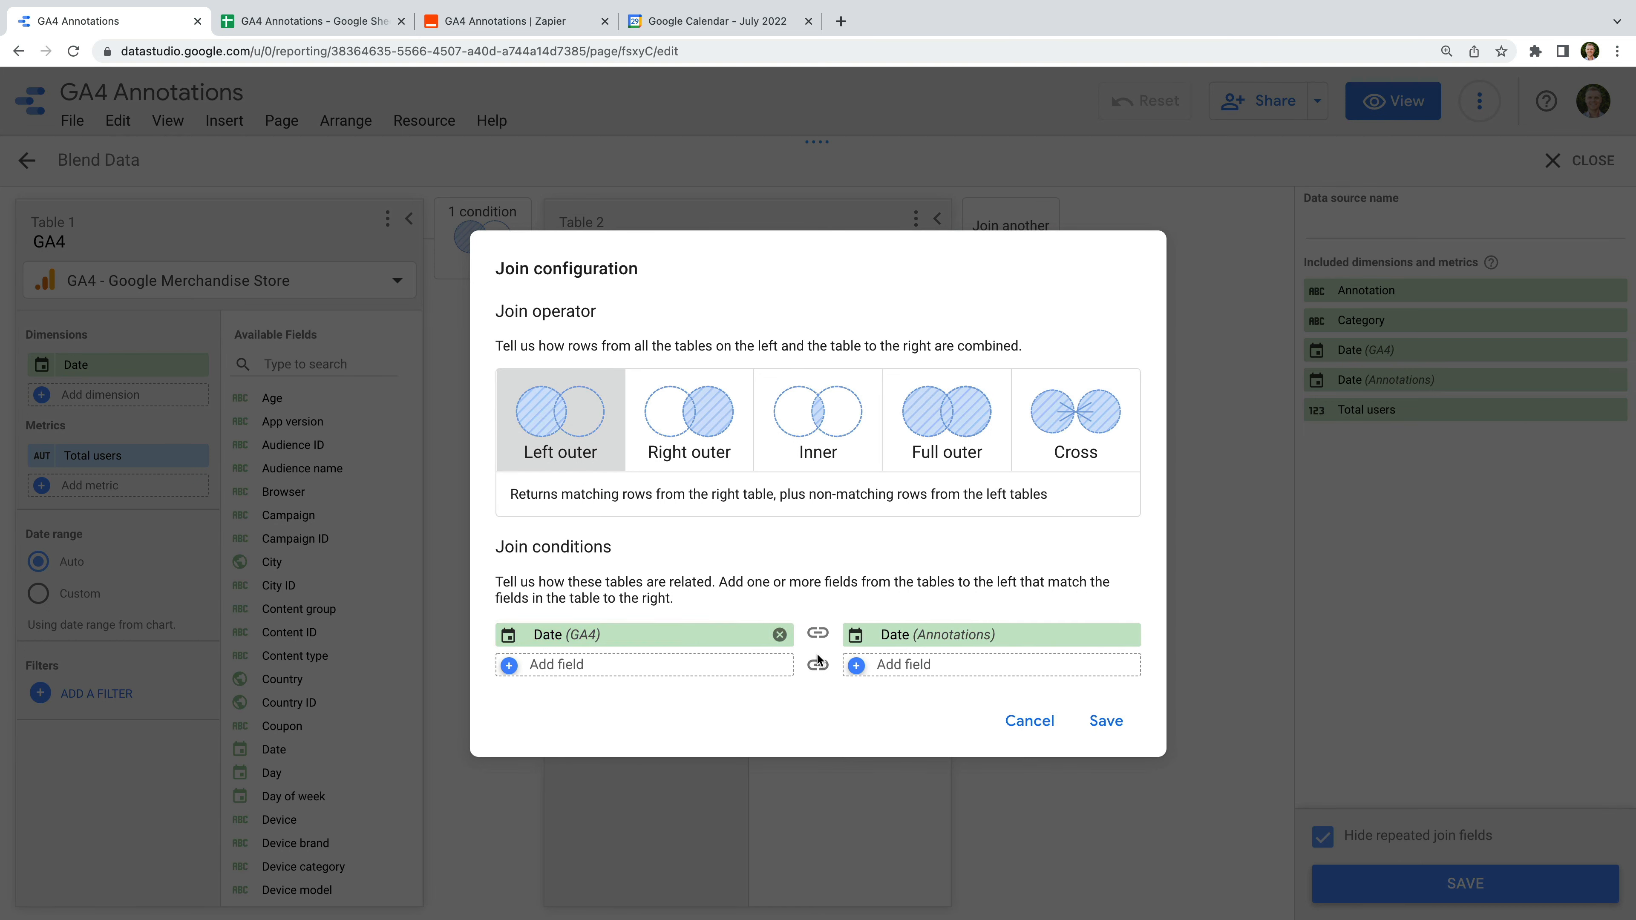
click(1103, 720)
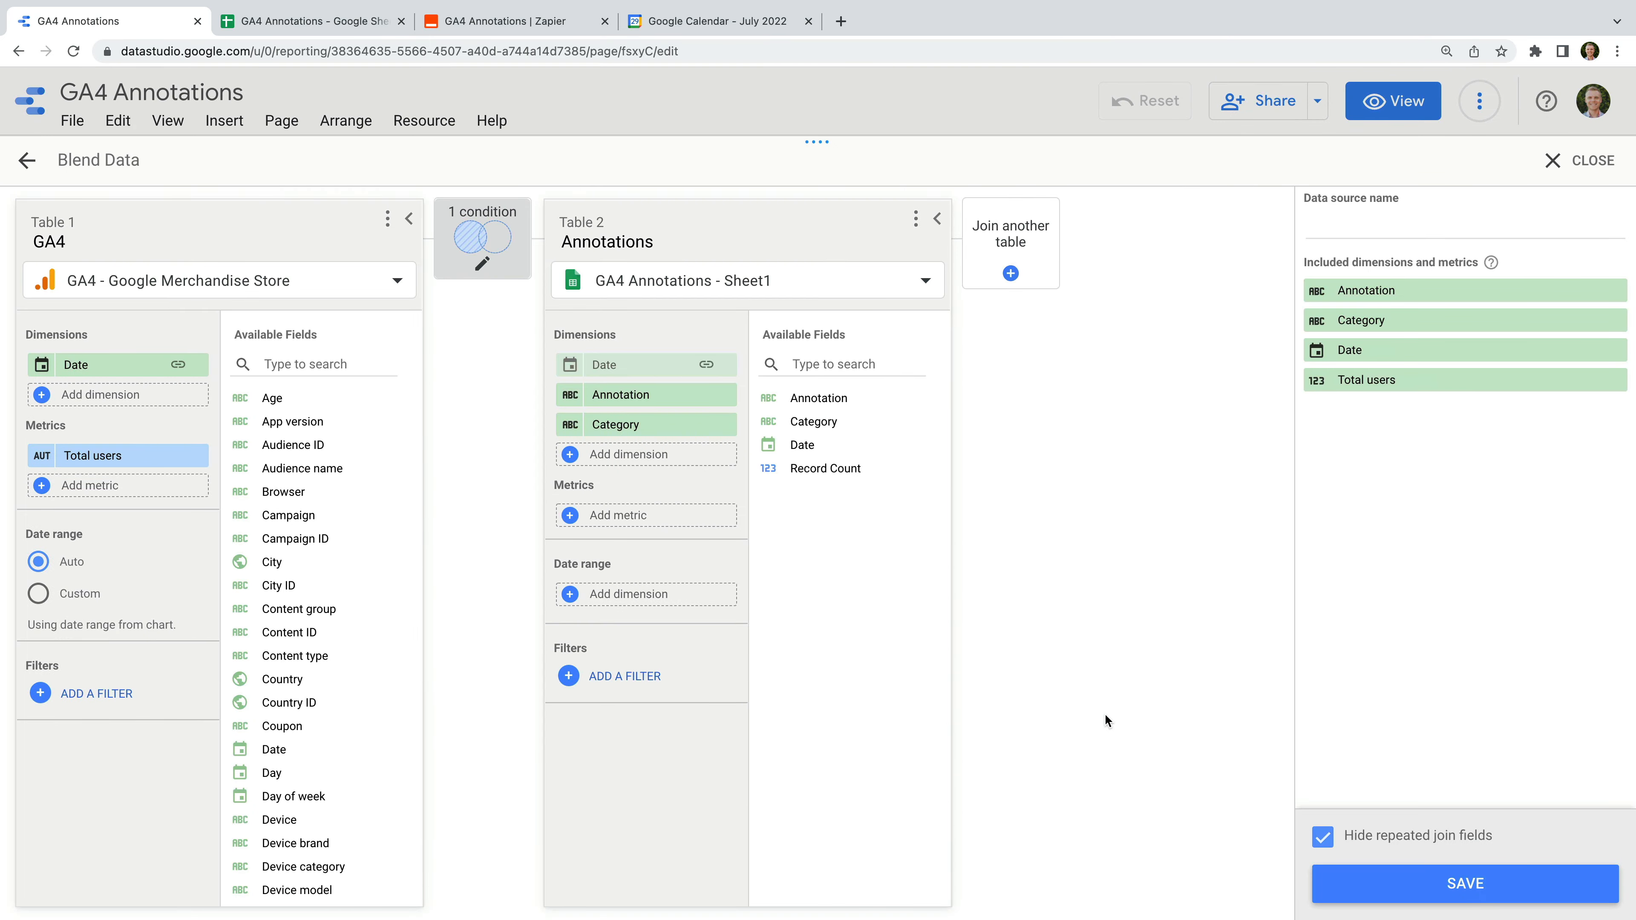
click(1370, 226)
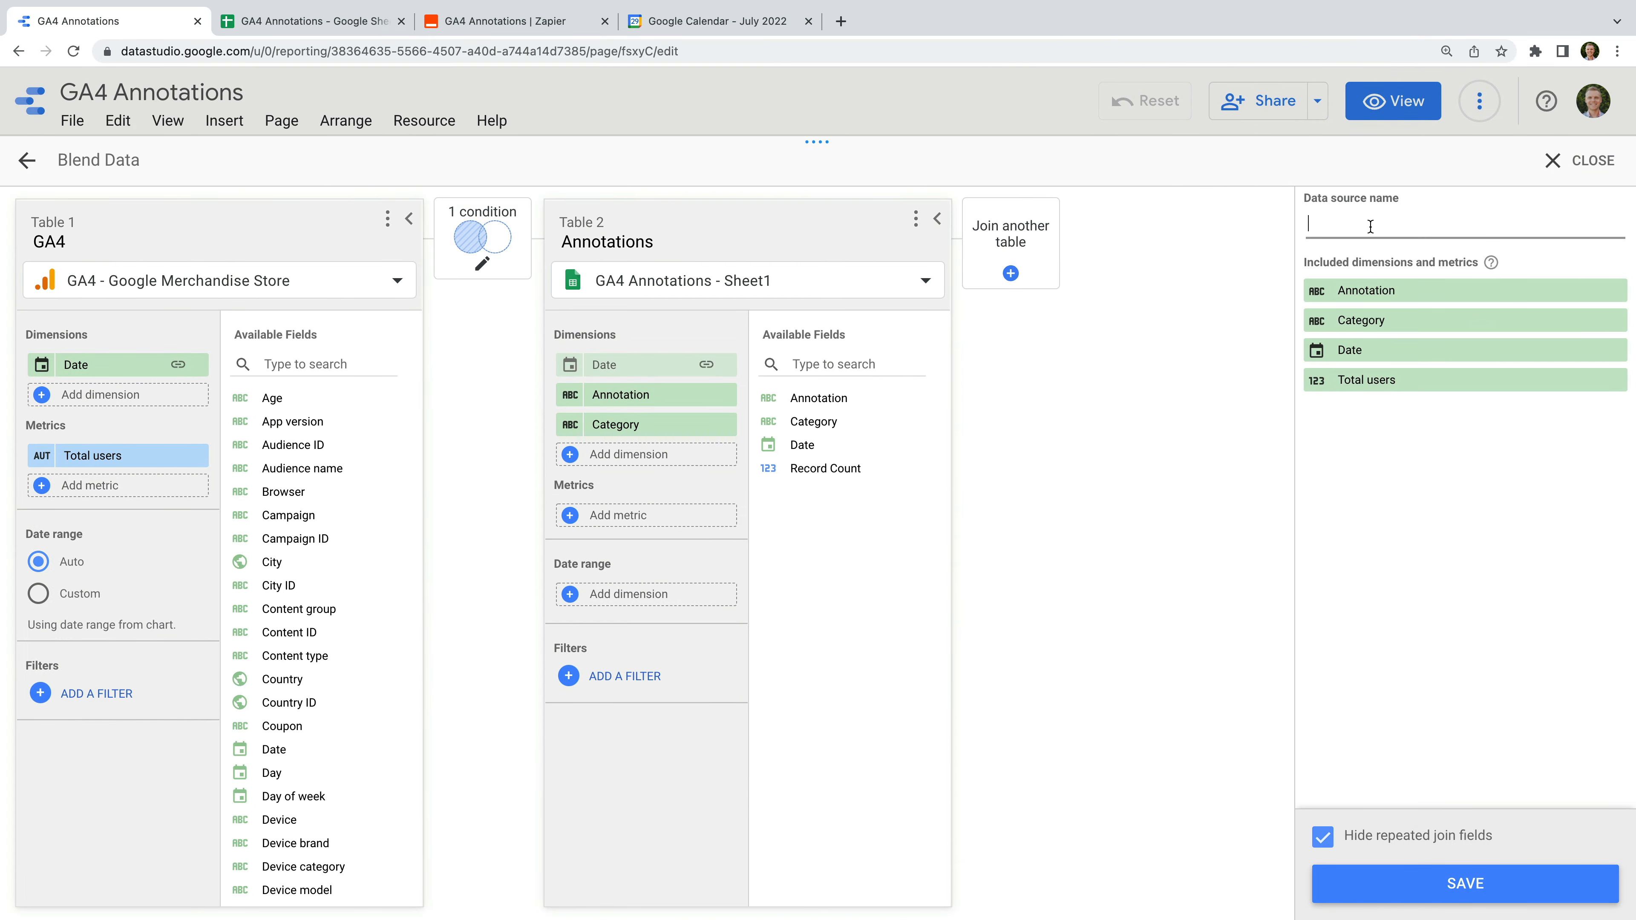
text(Blended GA4 Annotations)
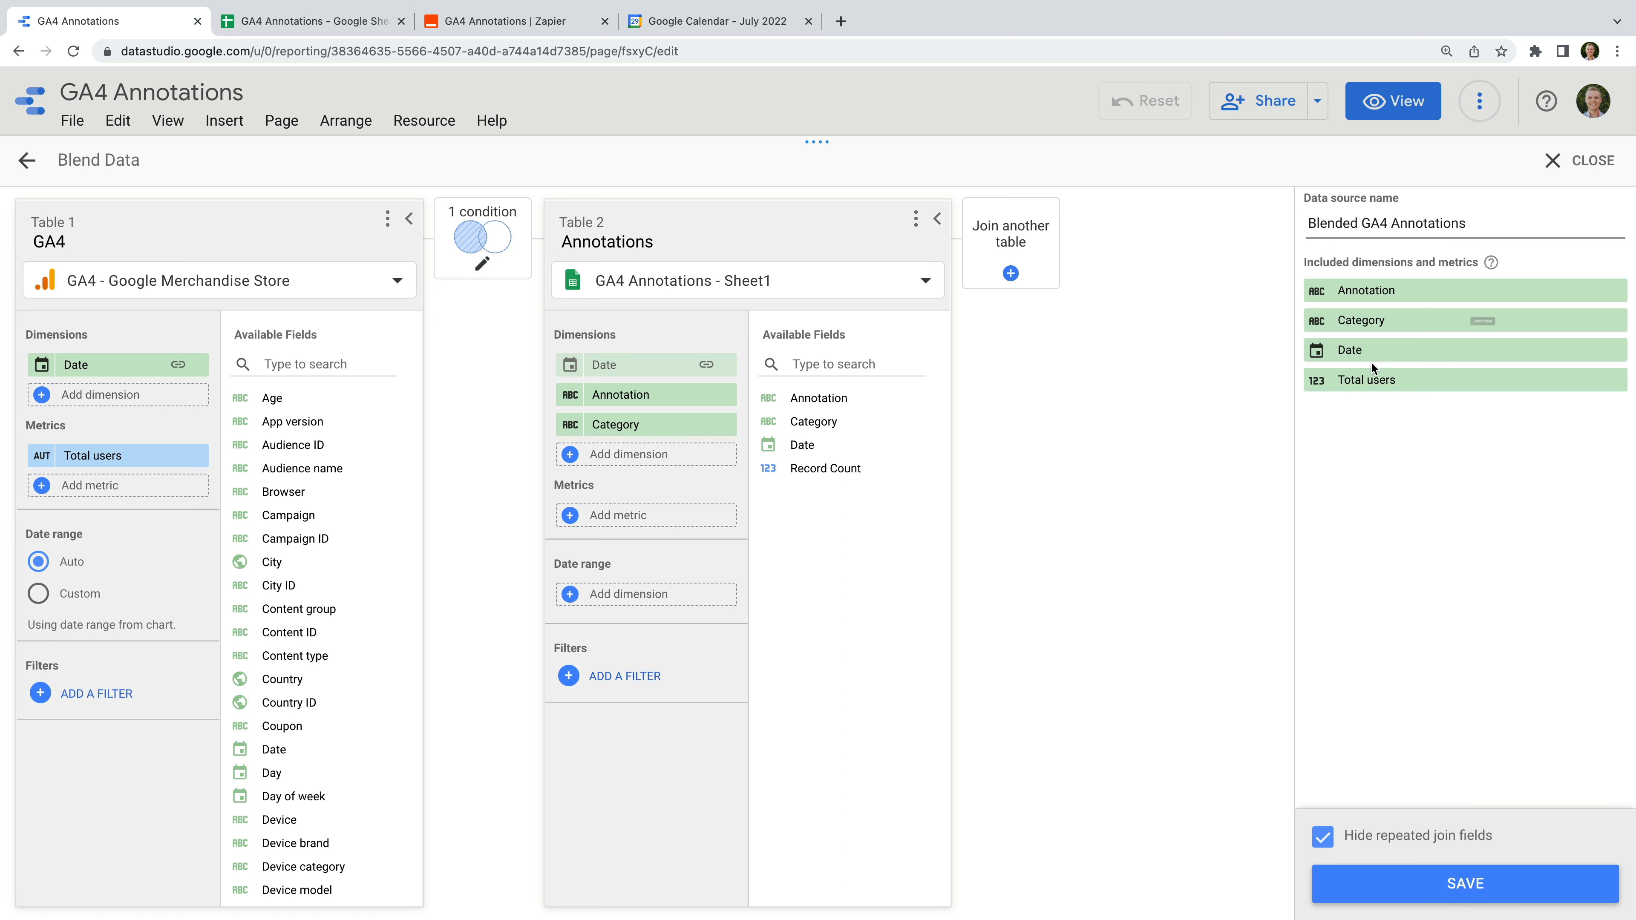
click(1343, 475)
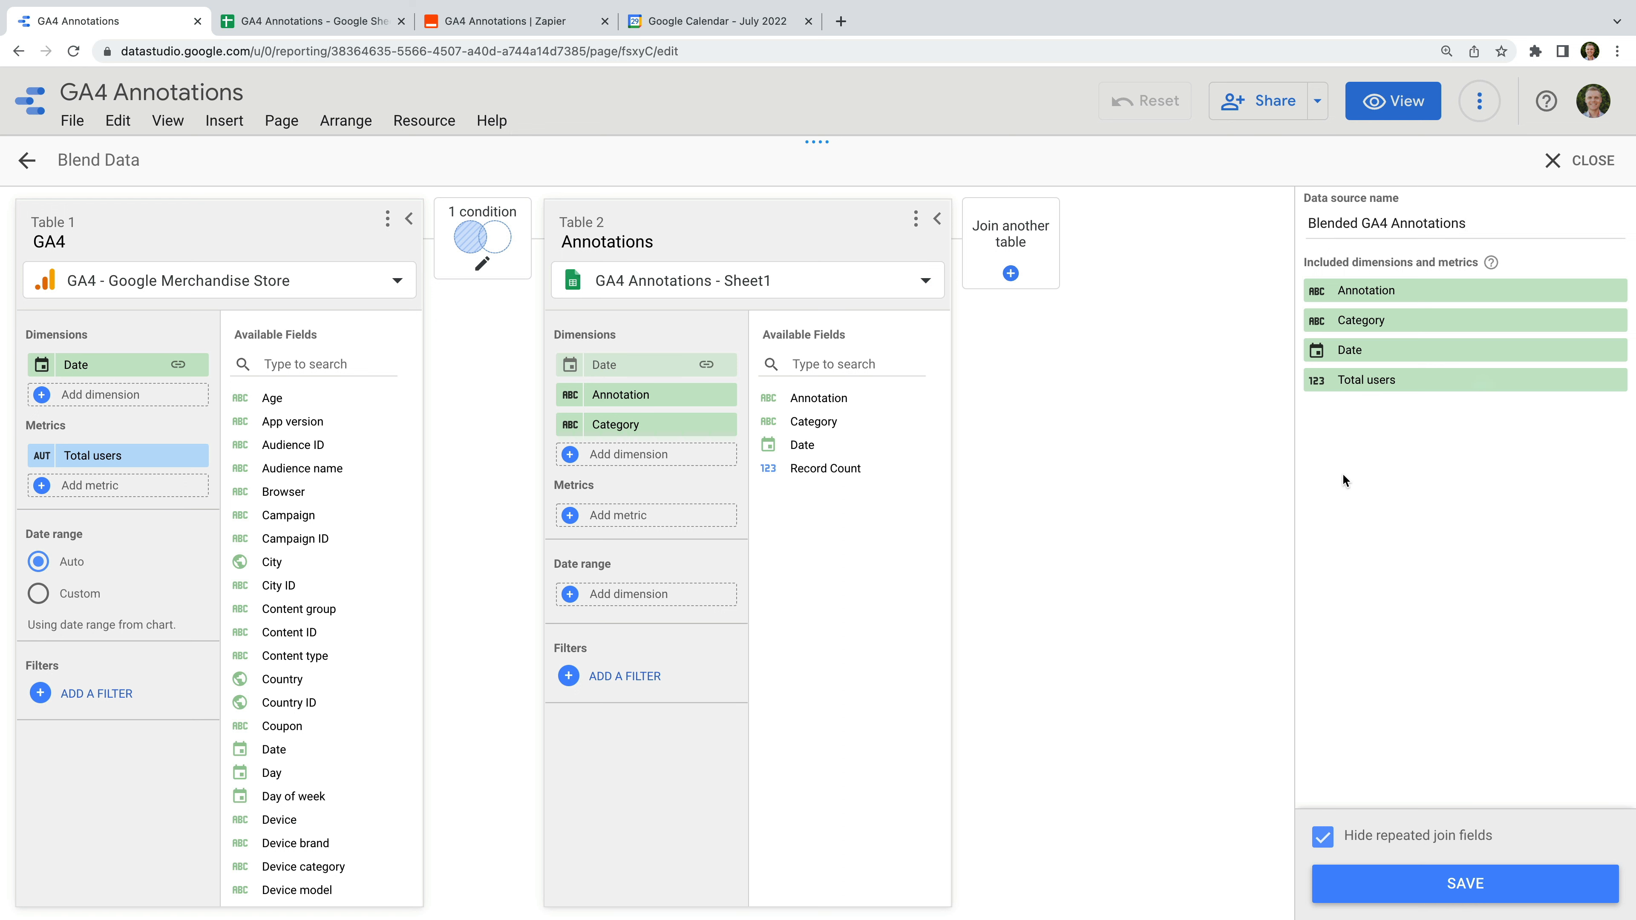
click(1387, 878)
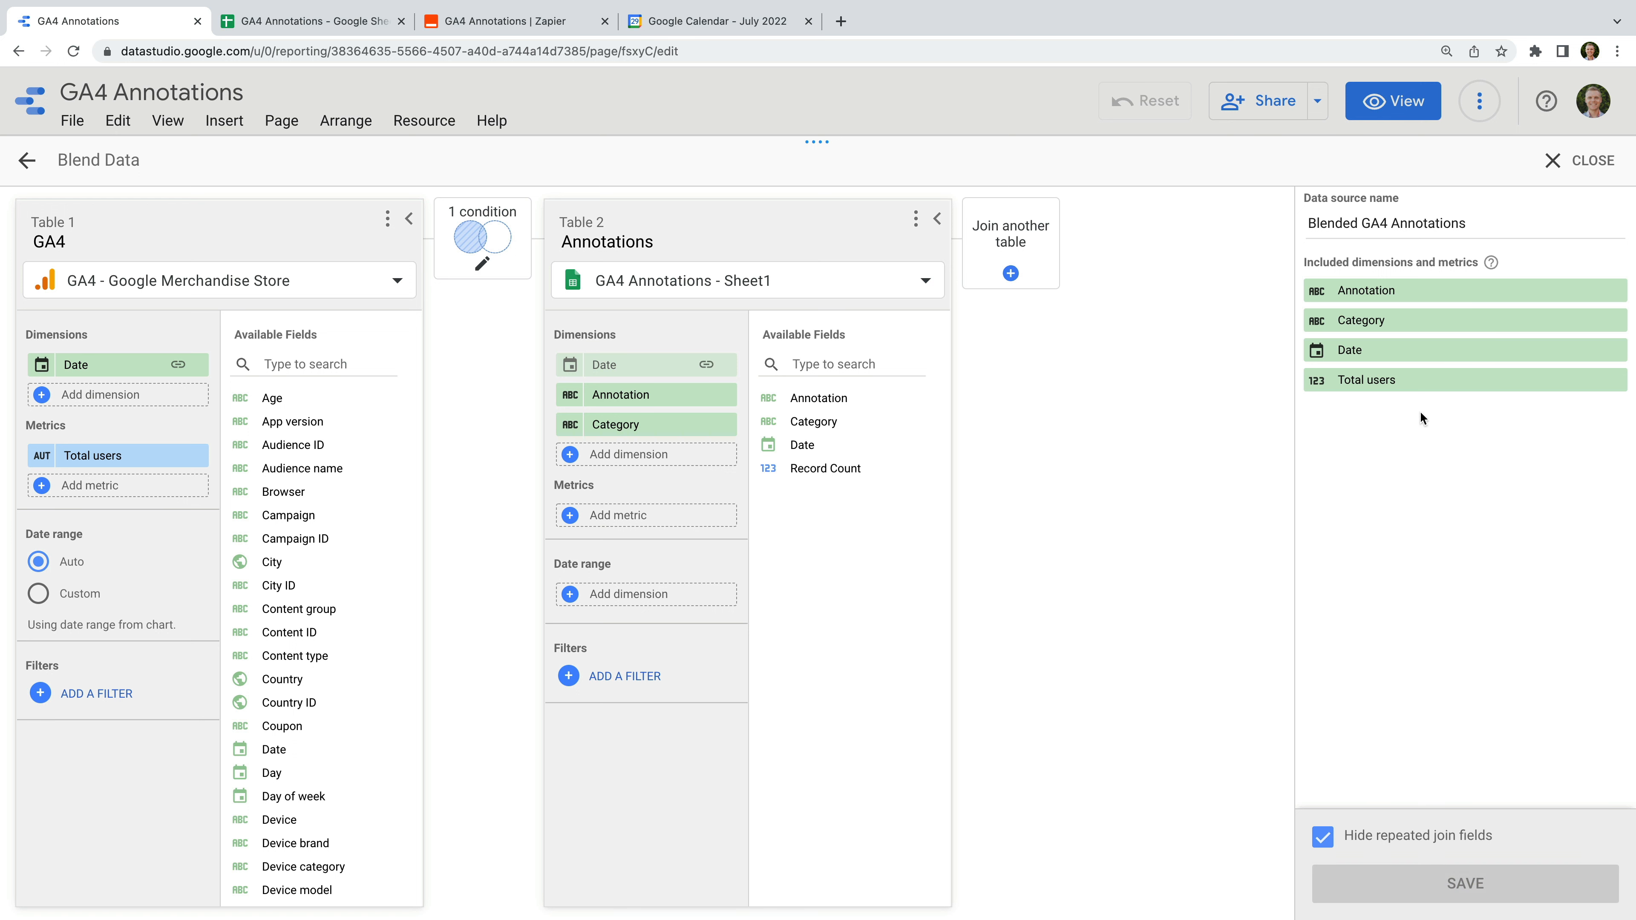
click(1558, 161)
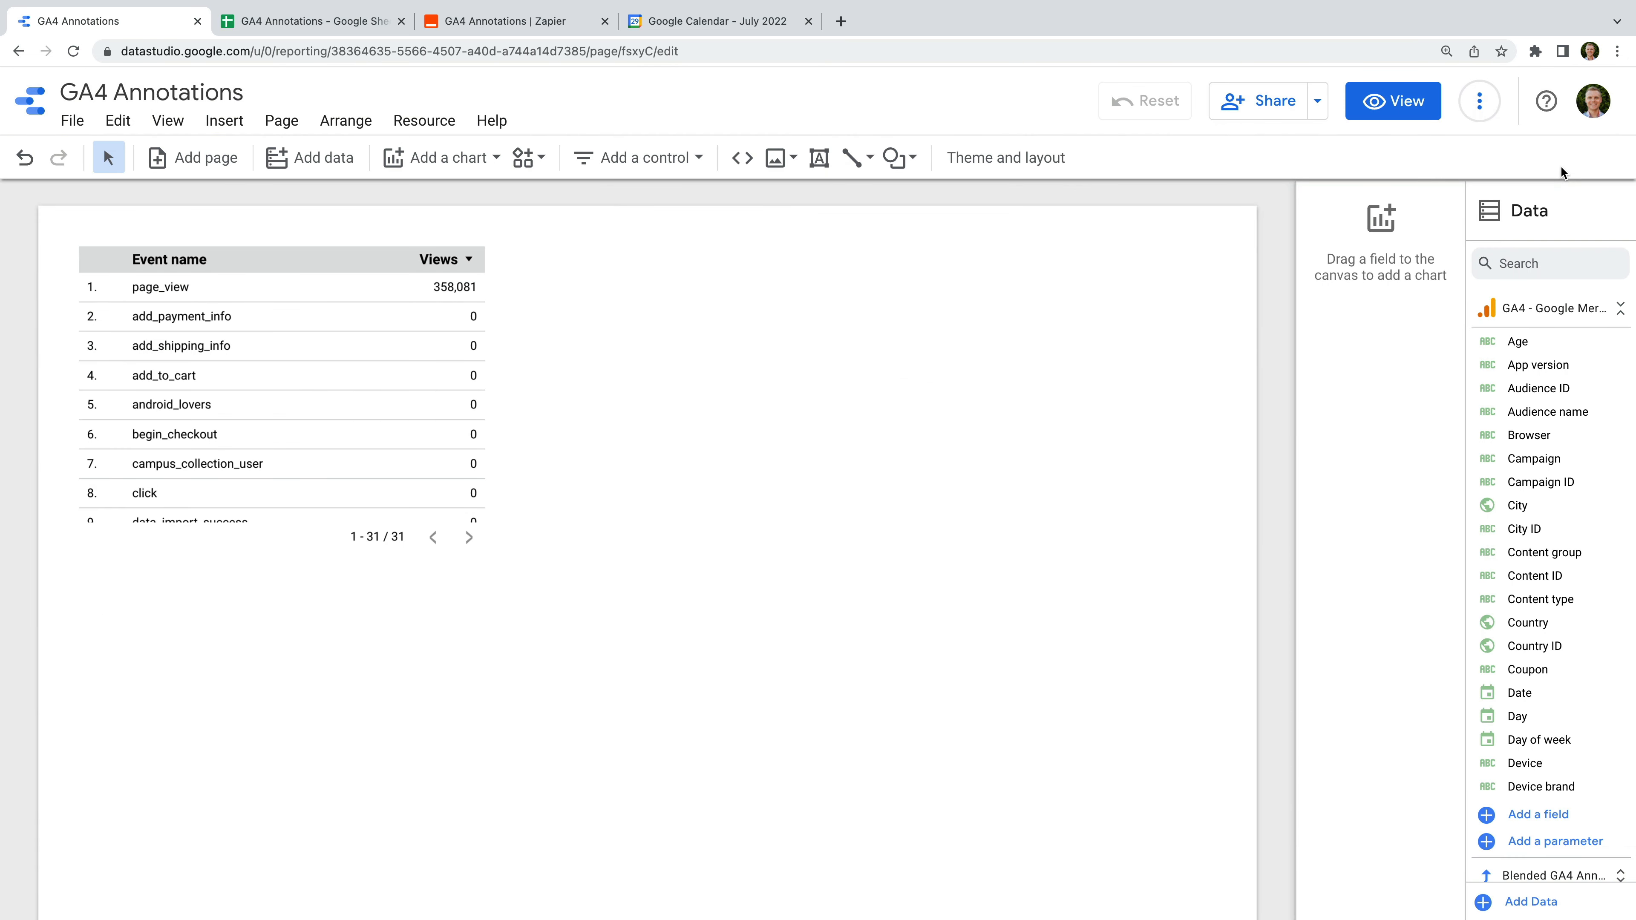
- Replace the Event name table on the report page with a time series chart widened across most of the page
click(398, 277)
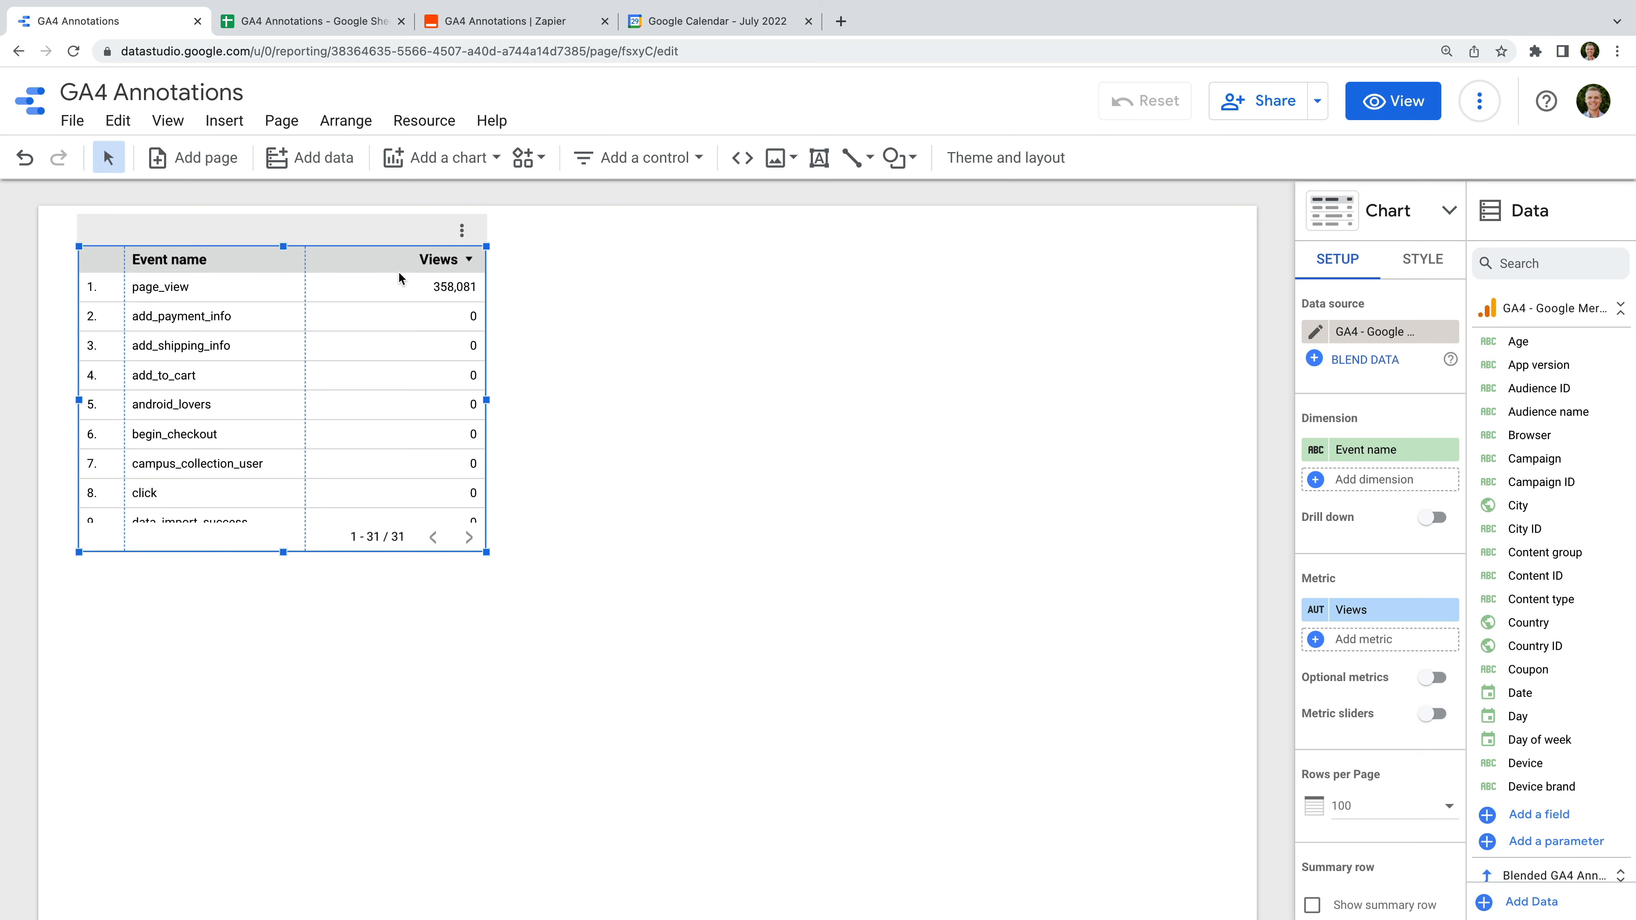
key(Delete)
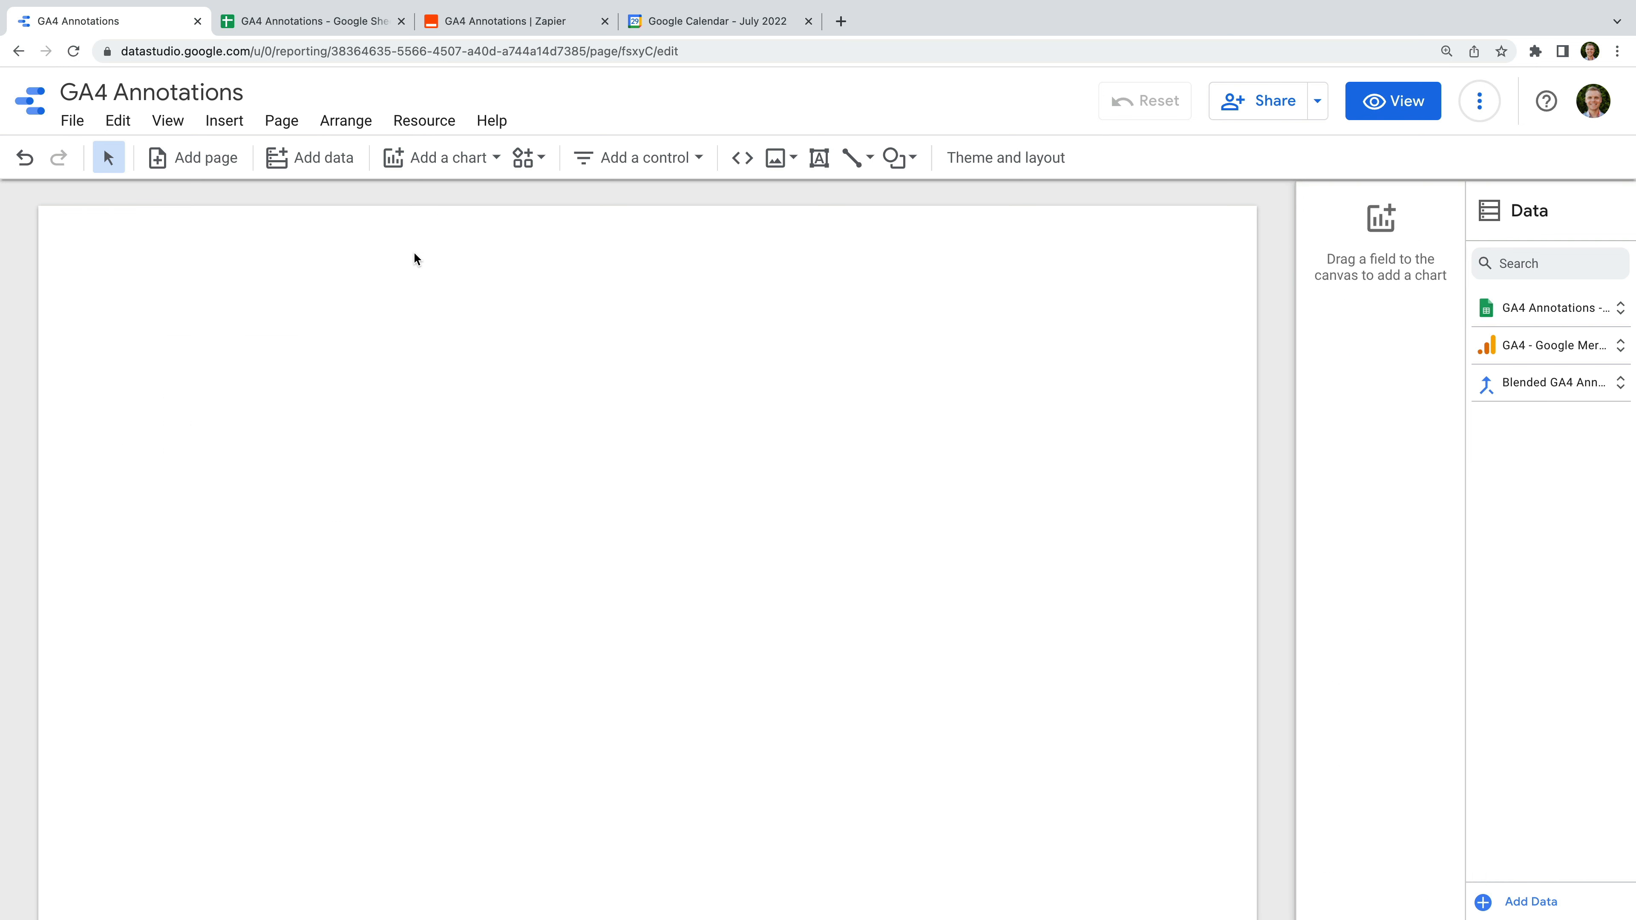
click(459, 166)
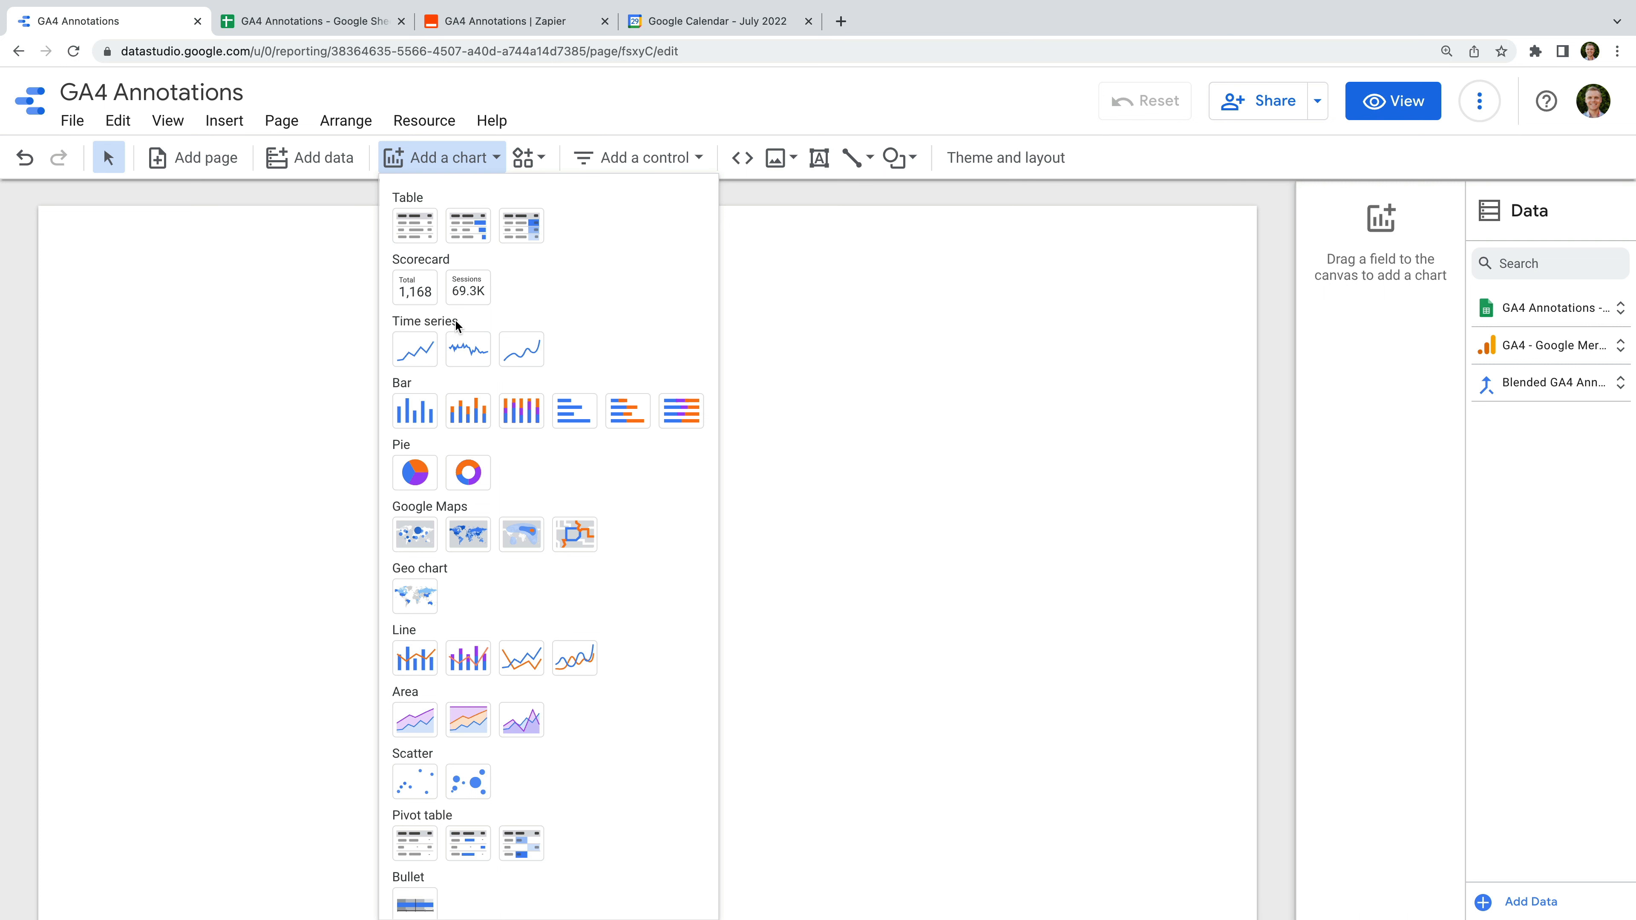
click(412, 355)
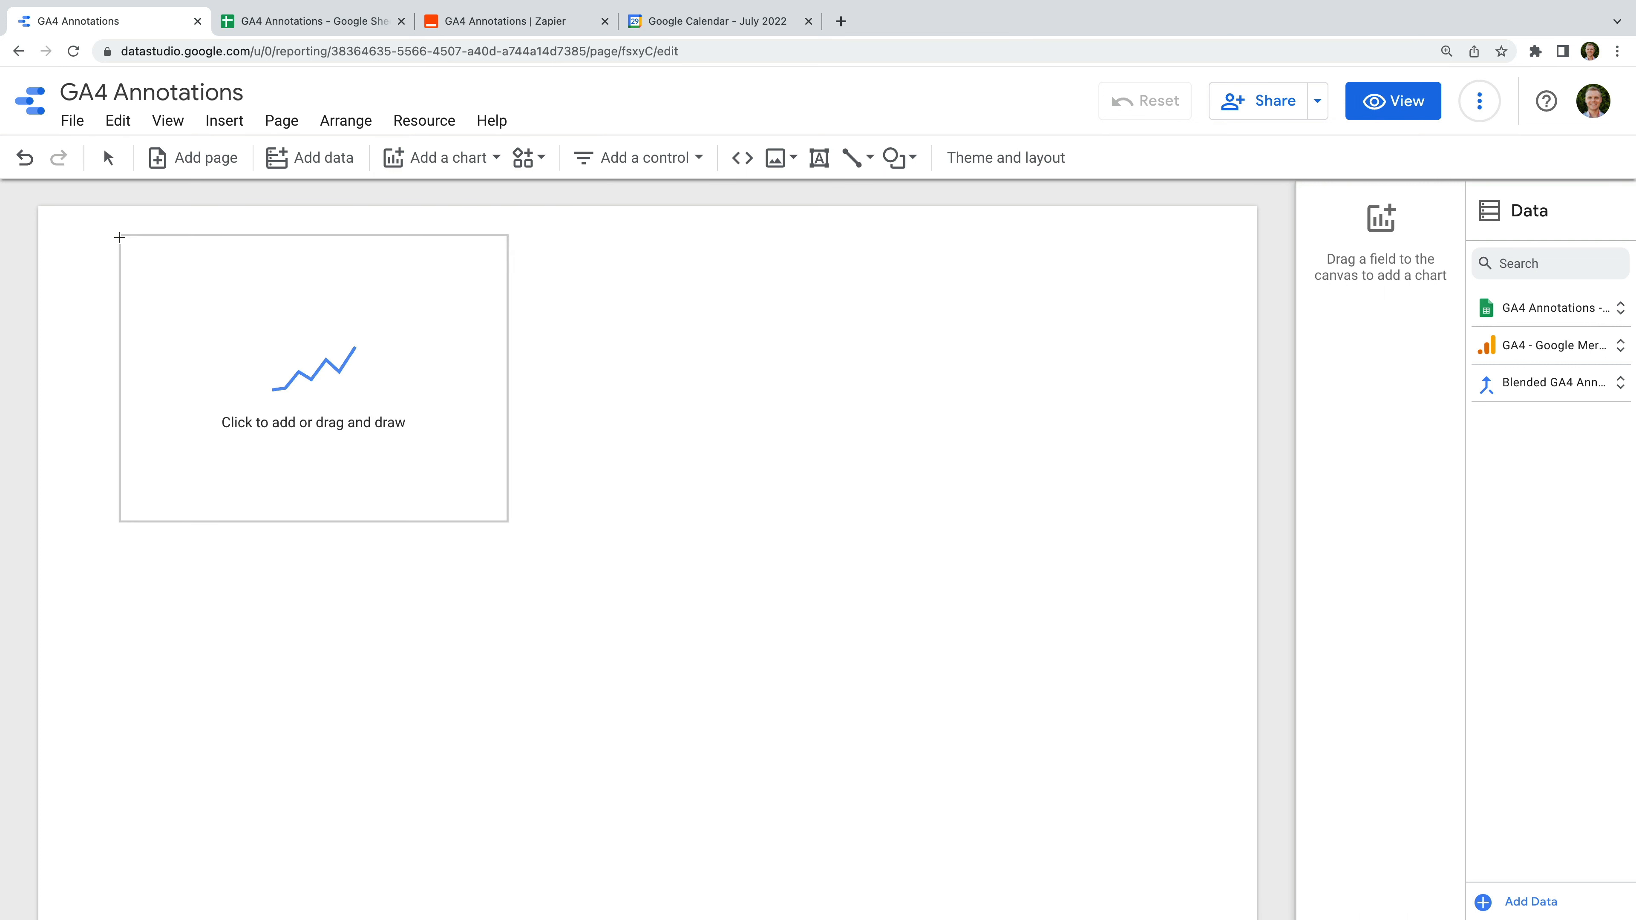
click(121, 241)
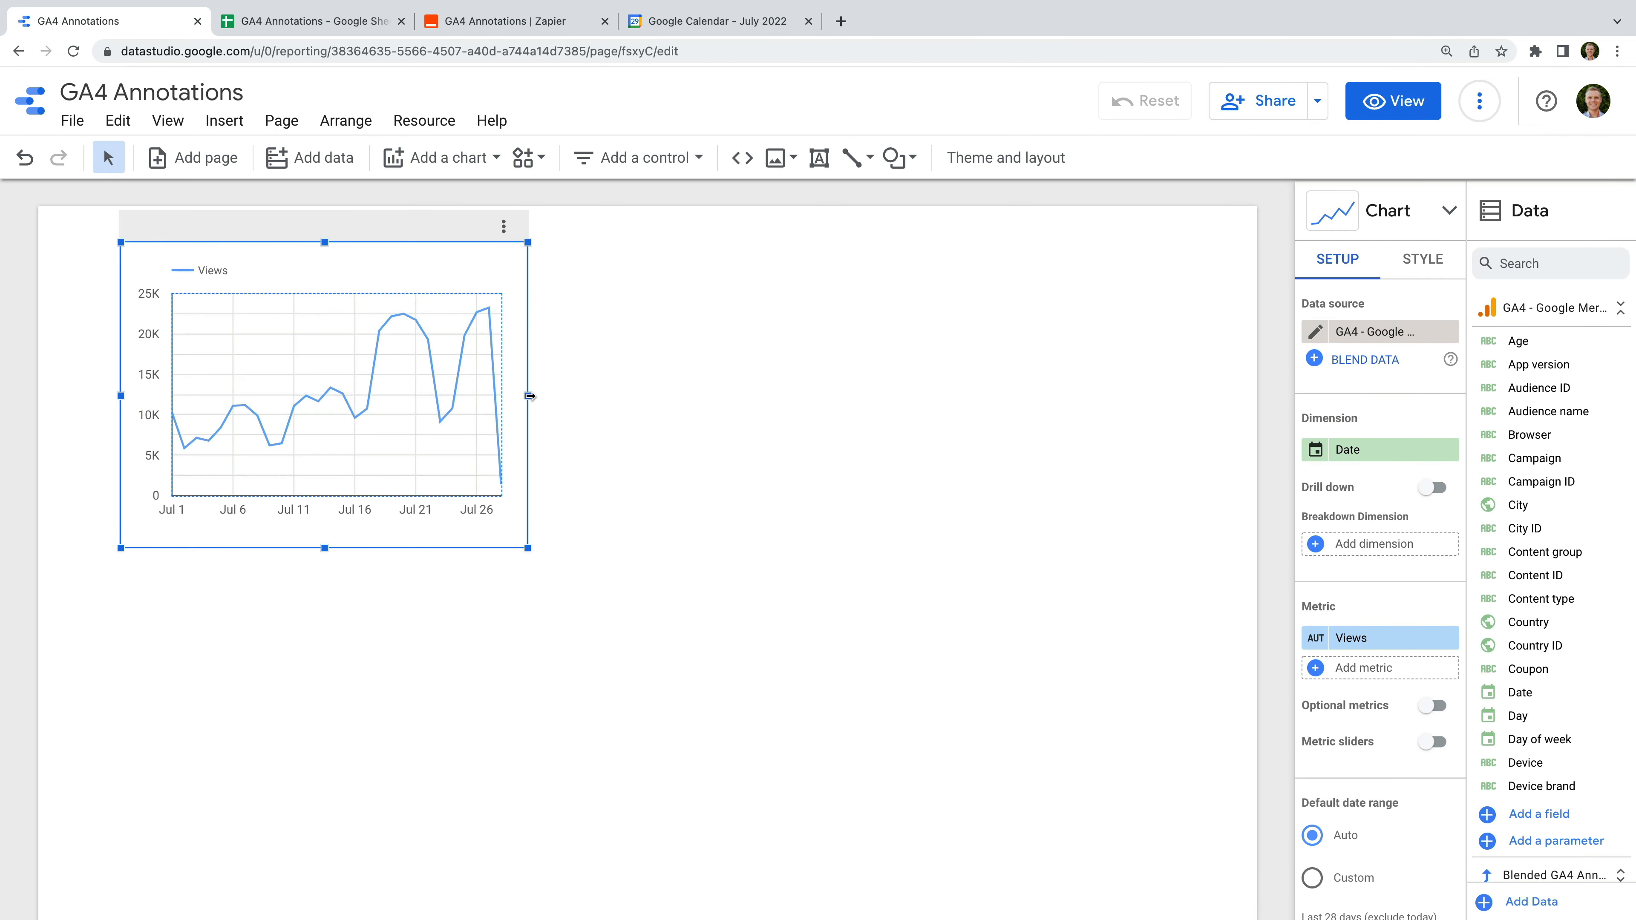
drag(528, 395, 1165, 387)
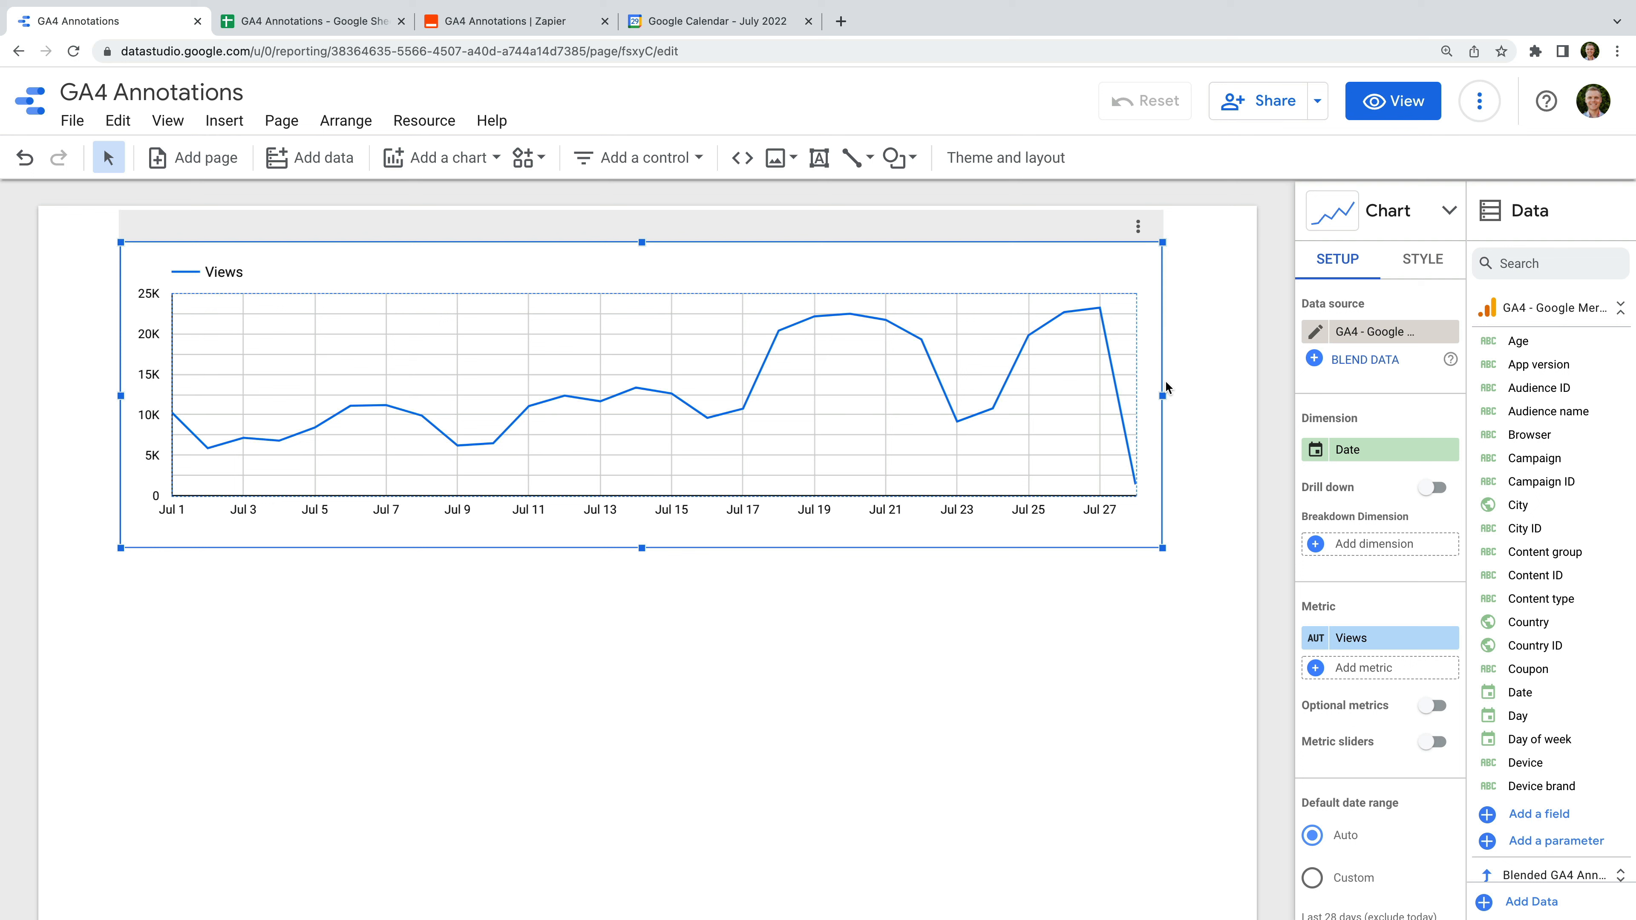
- Switch the time series chart's data source to Blended GA4 Annotations and use Total users and Category as its metrics
click(1380, 332)
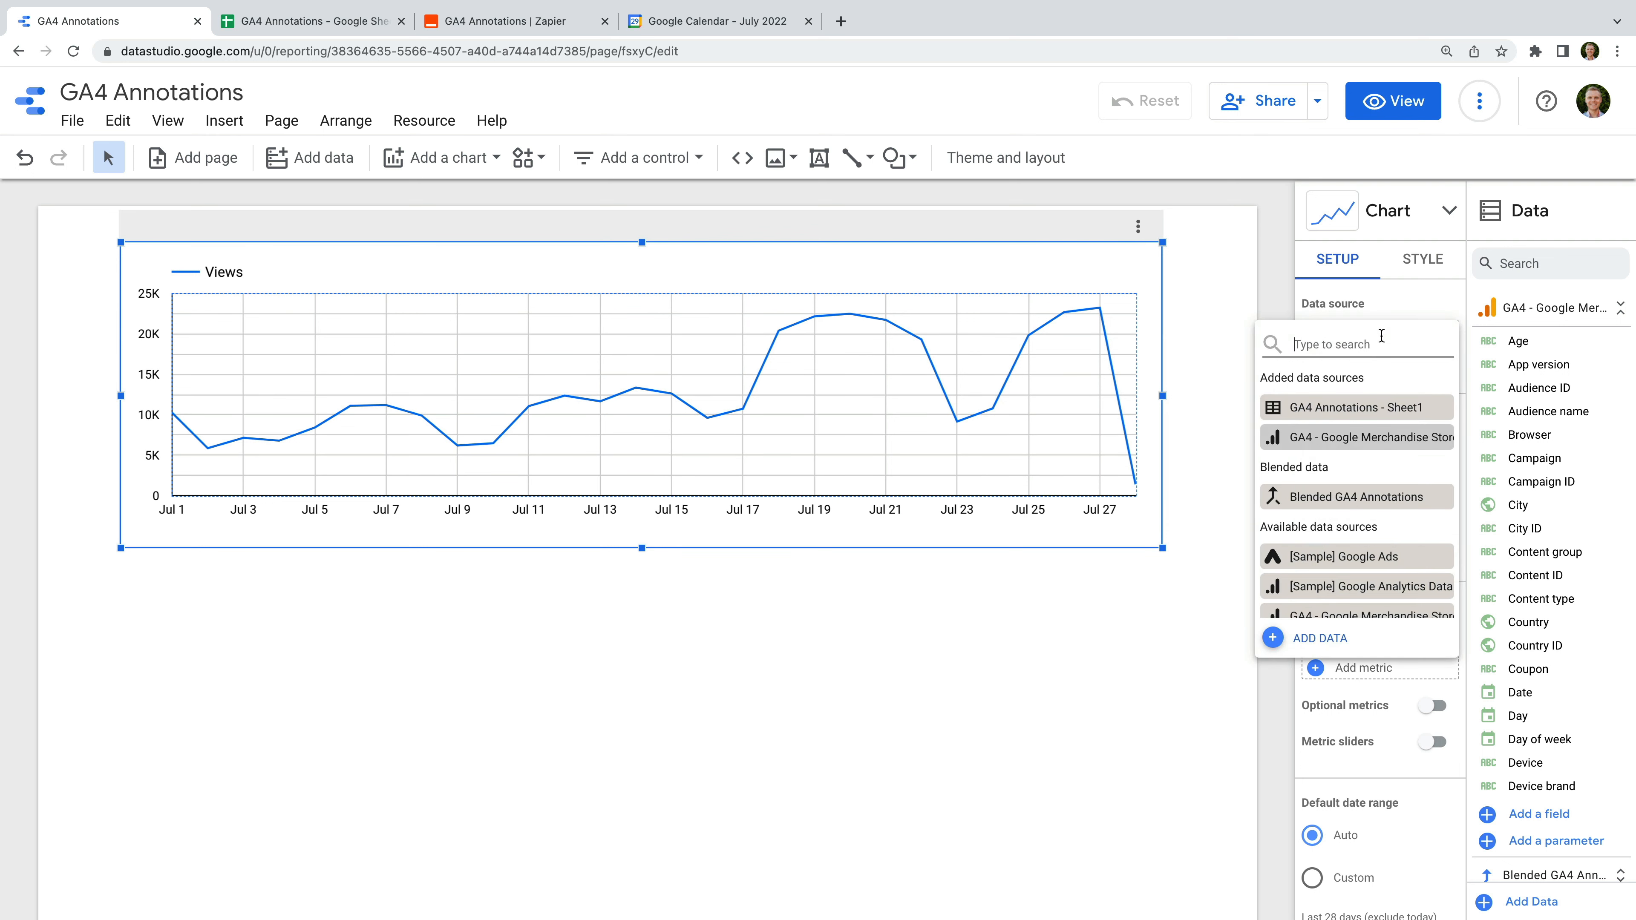
click(1353, 499)
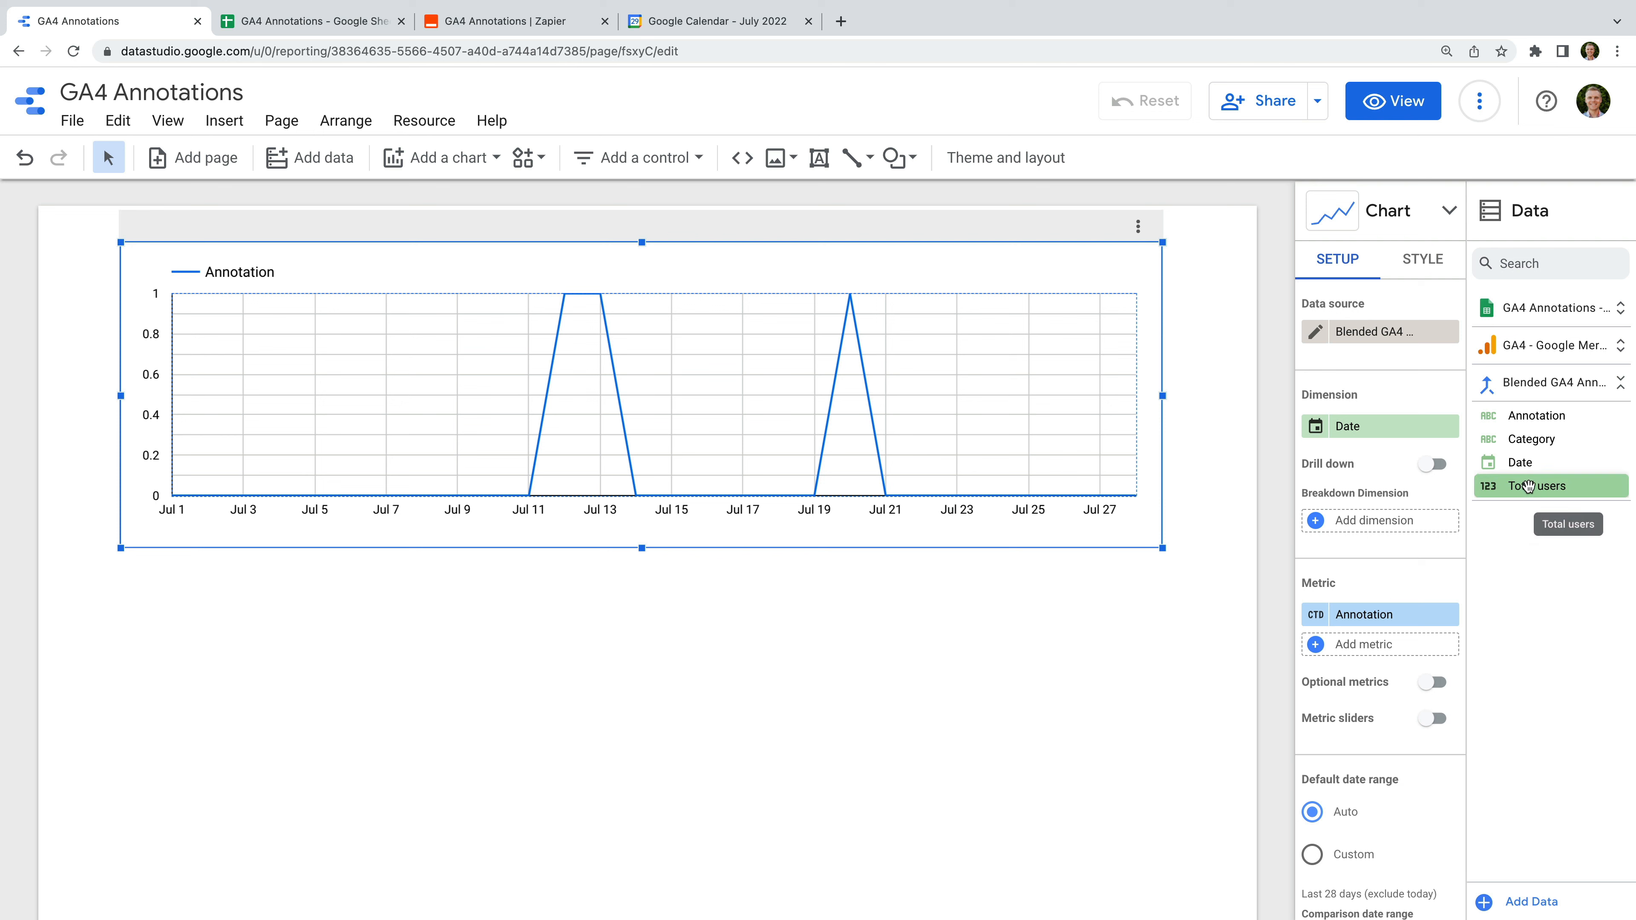
drag(1530, 486, 1396, 616)
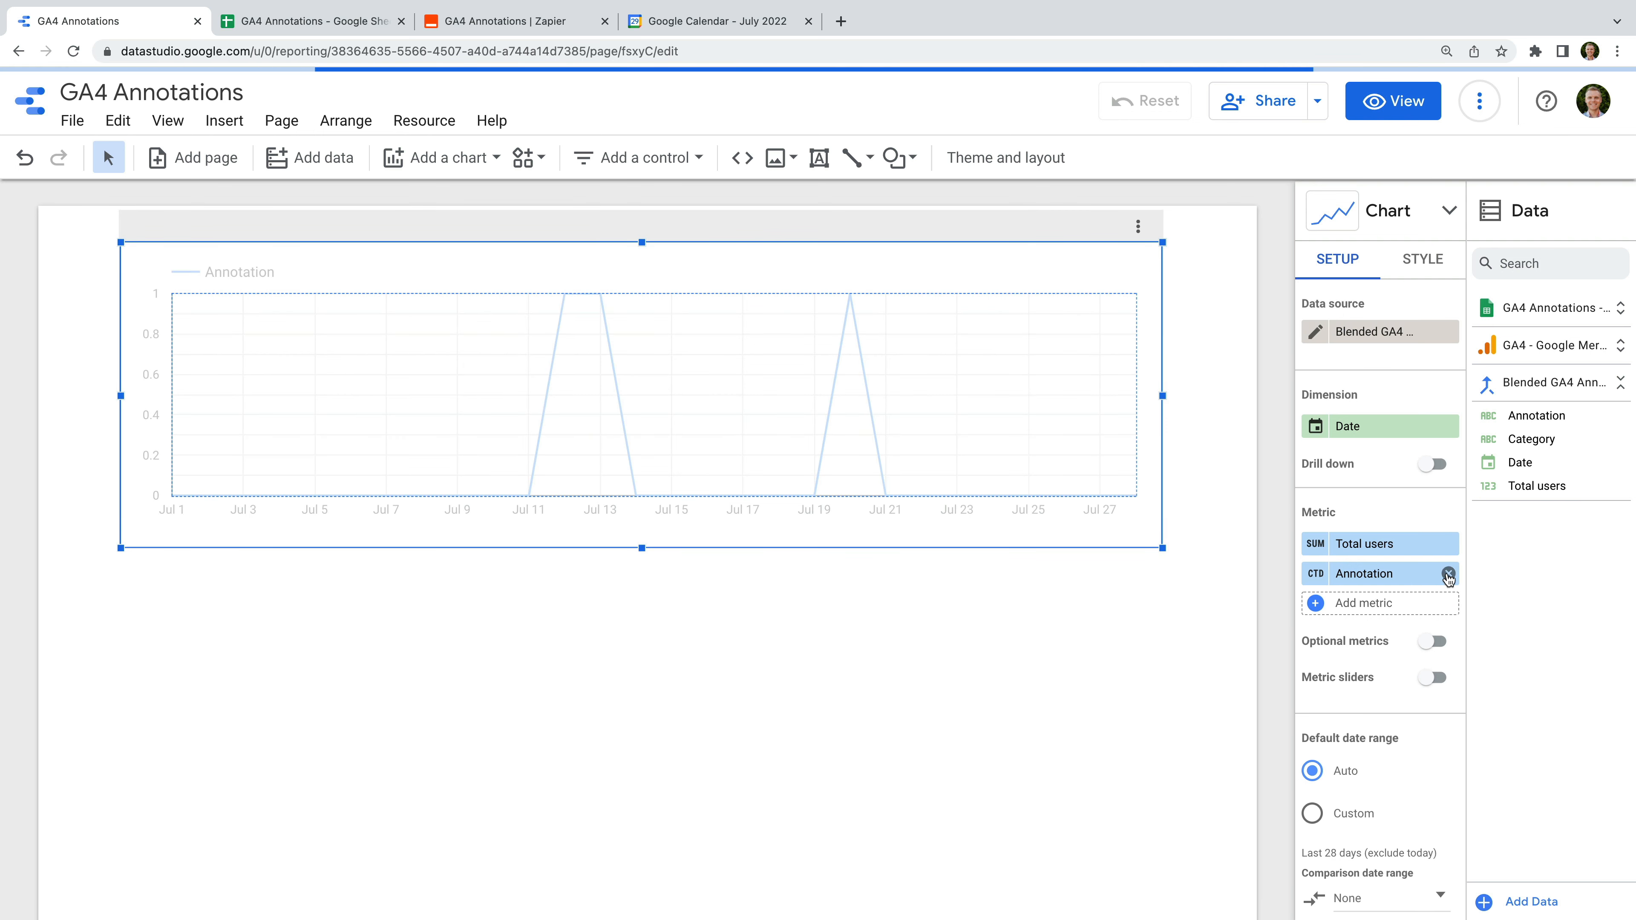
click(1448, 574)
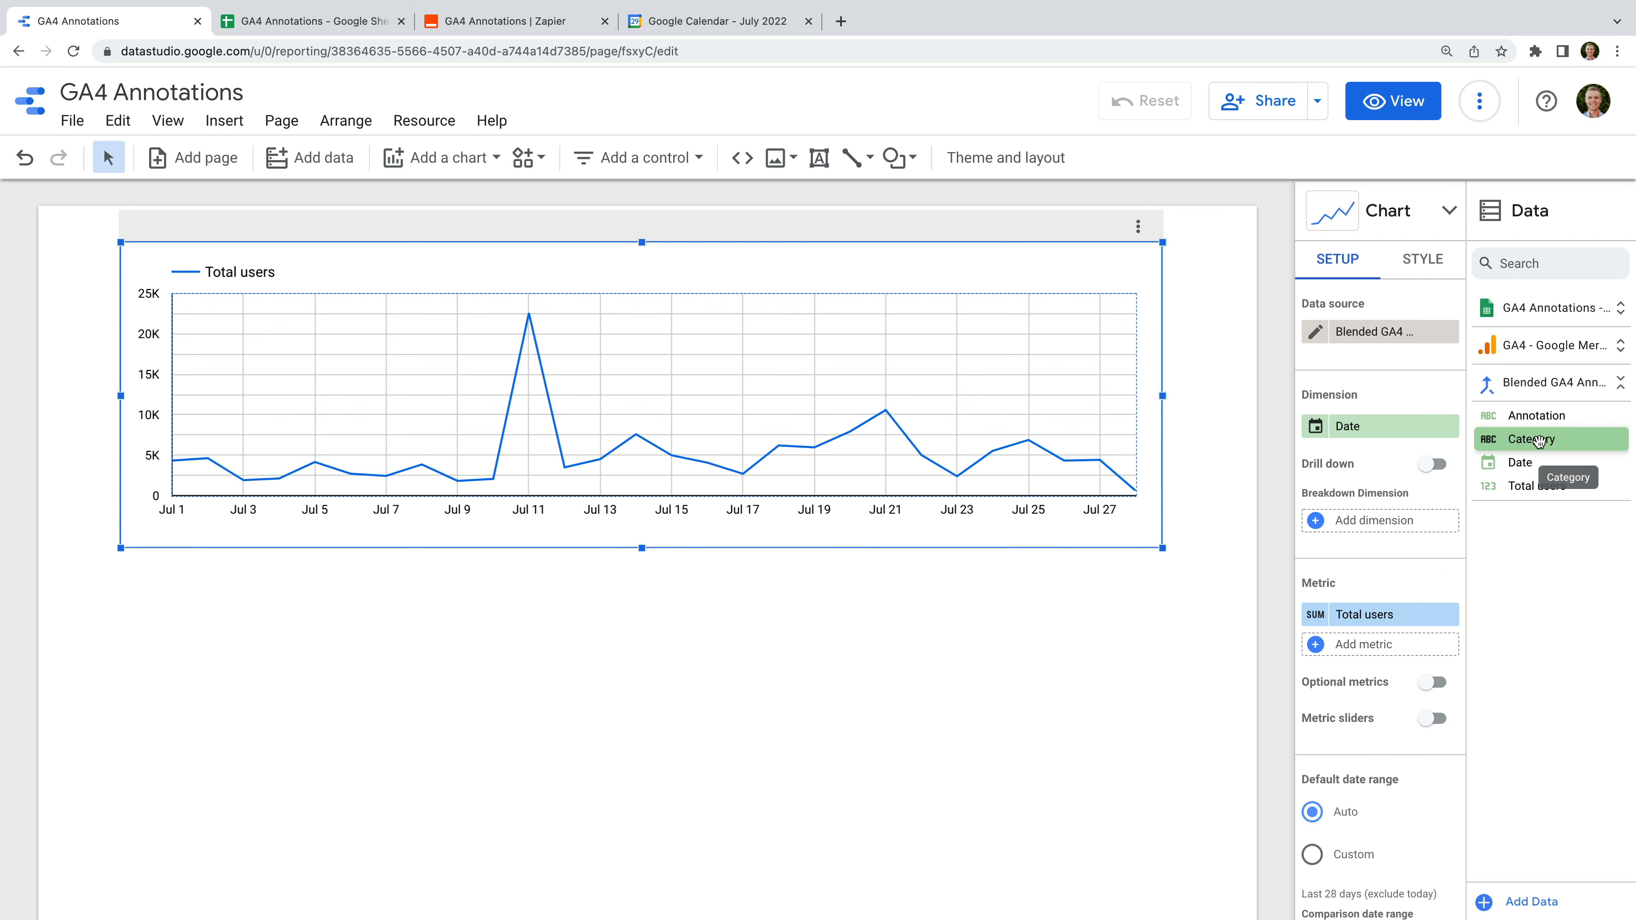
drag(1540, 441, 1414, 644)
drag(1398, 651, 1399, 647)
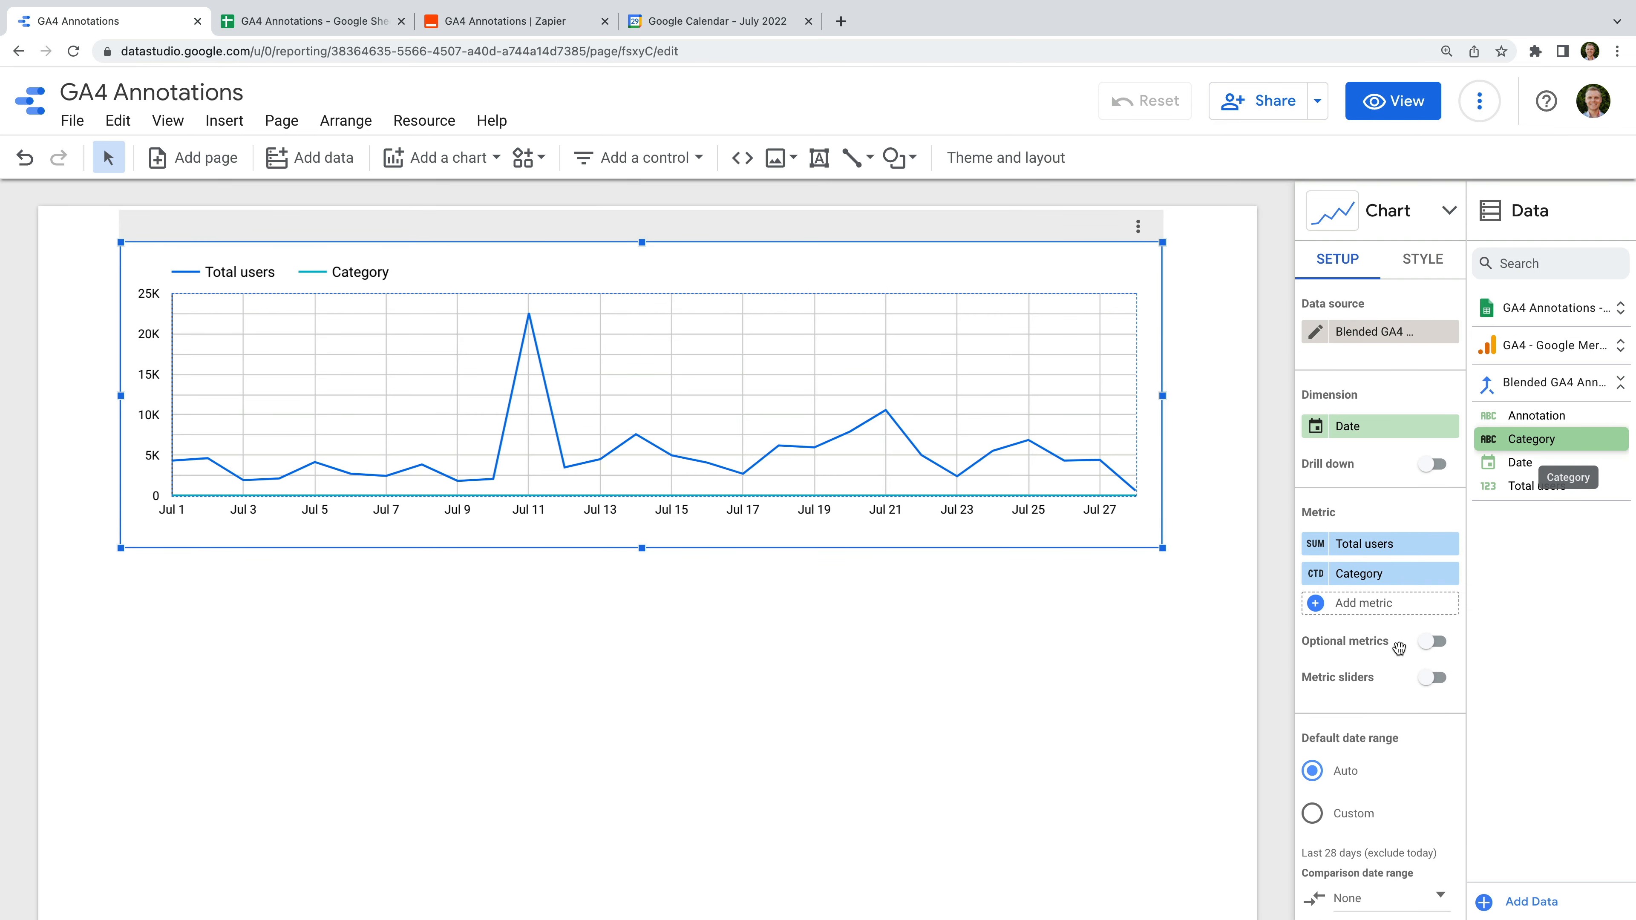
- Style the chart's Category series (Series #2) as bars plotted against the right axis
click(1421, 273)
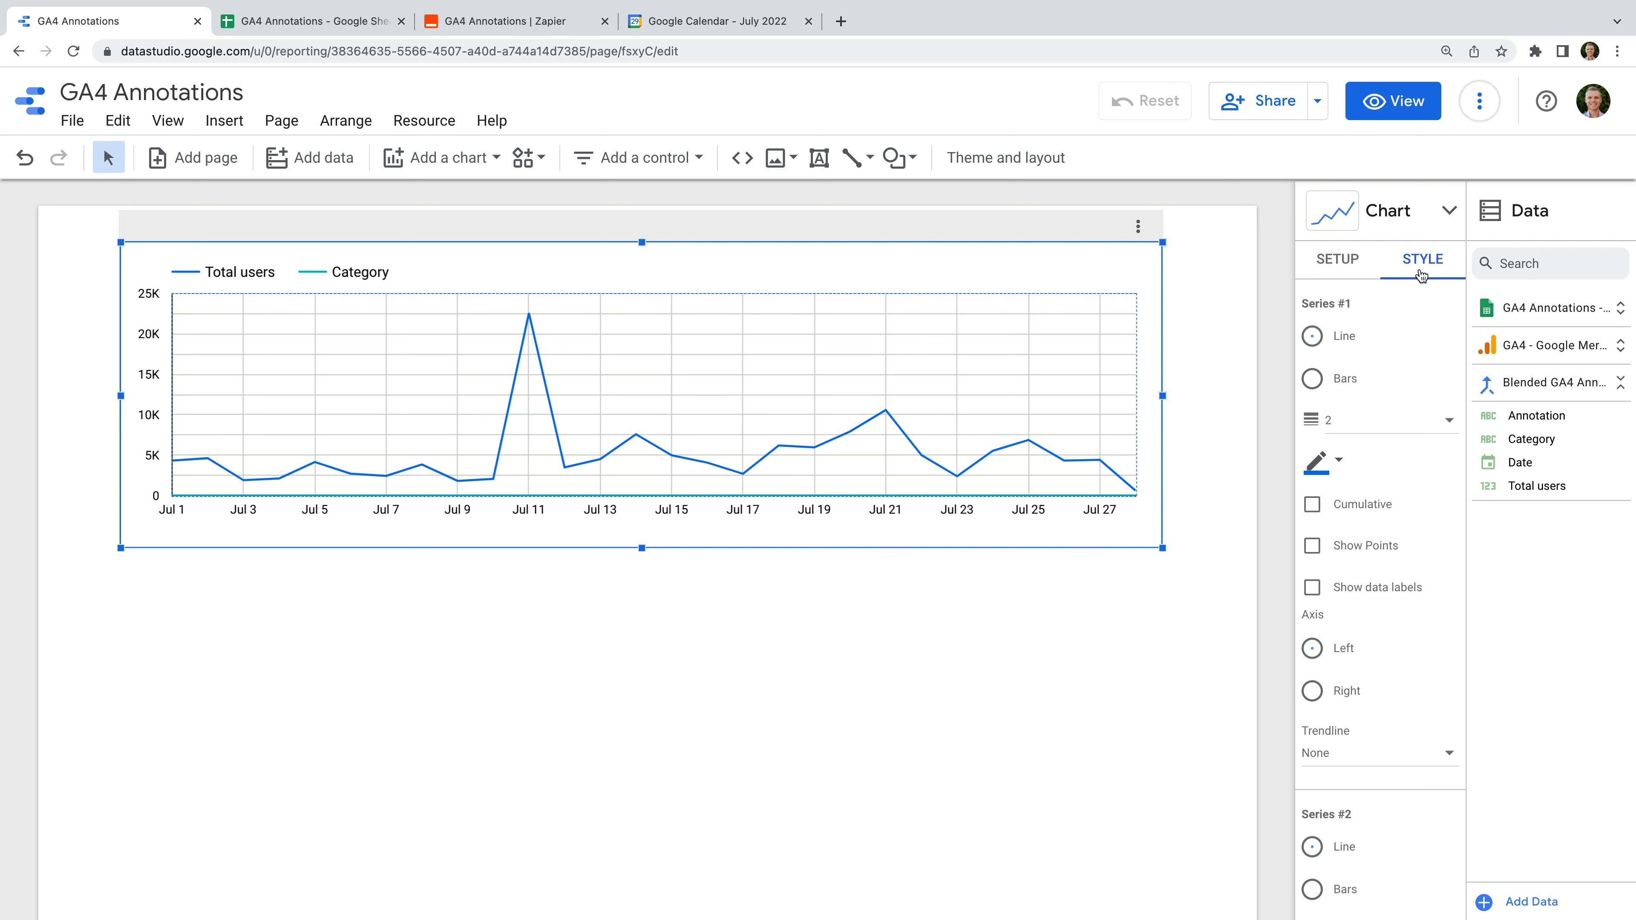
scroll(1407, 489, down, 4)
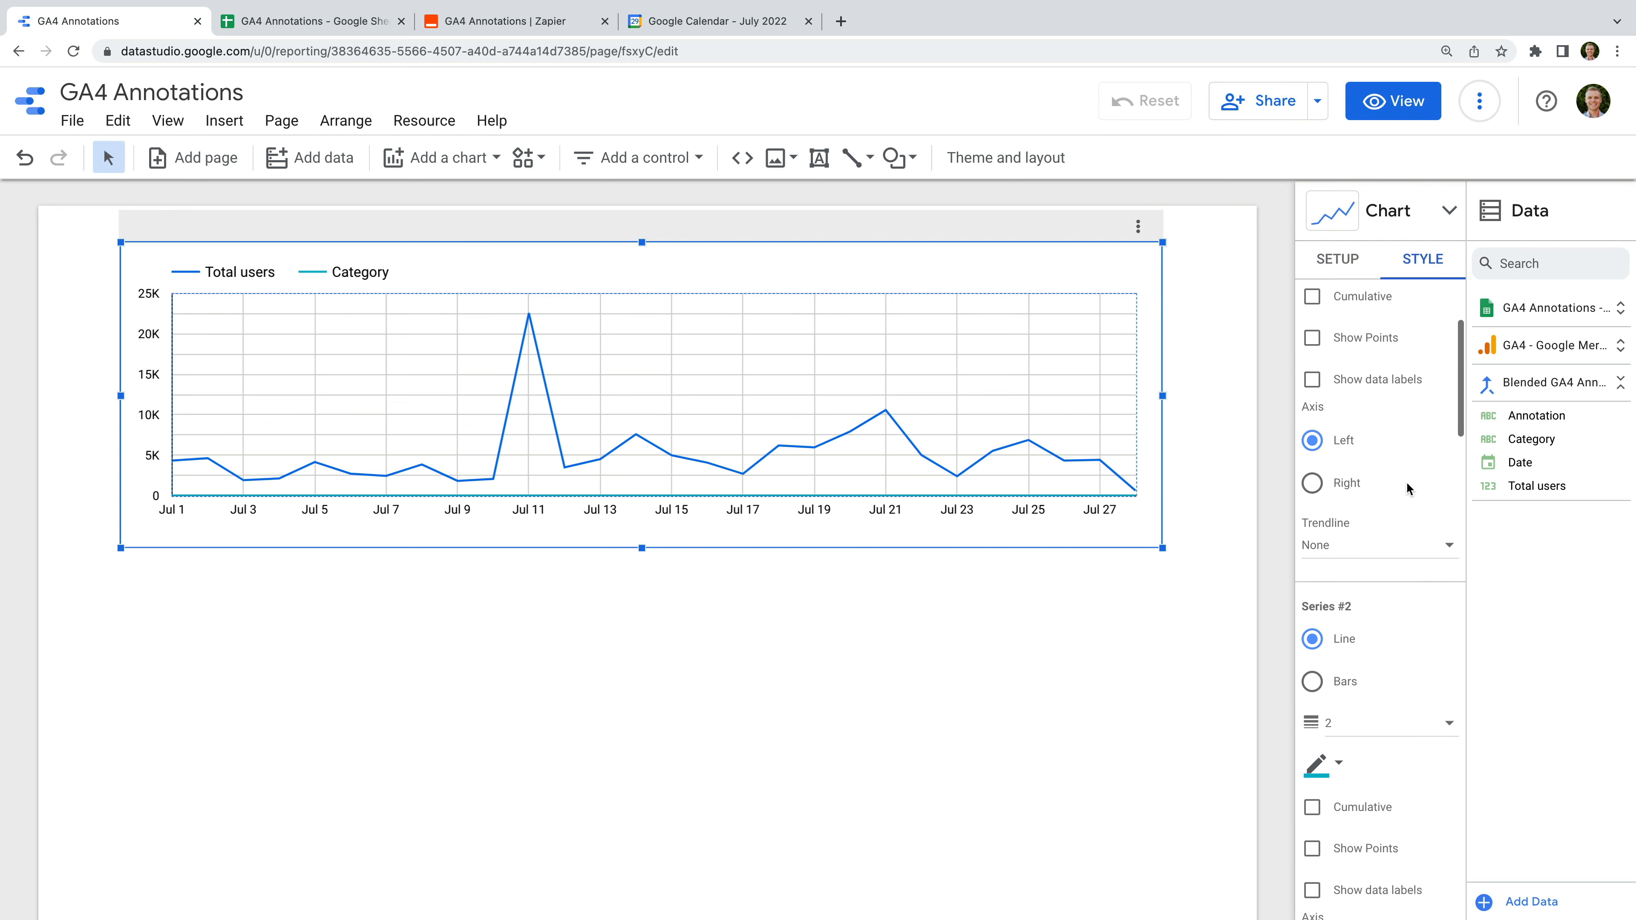
scroll(1407, 489, down, 2)
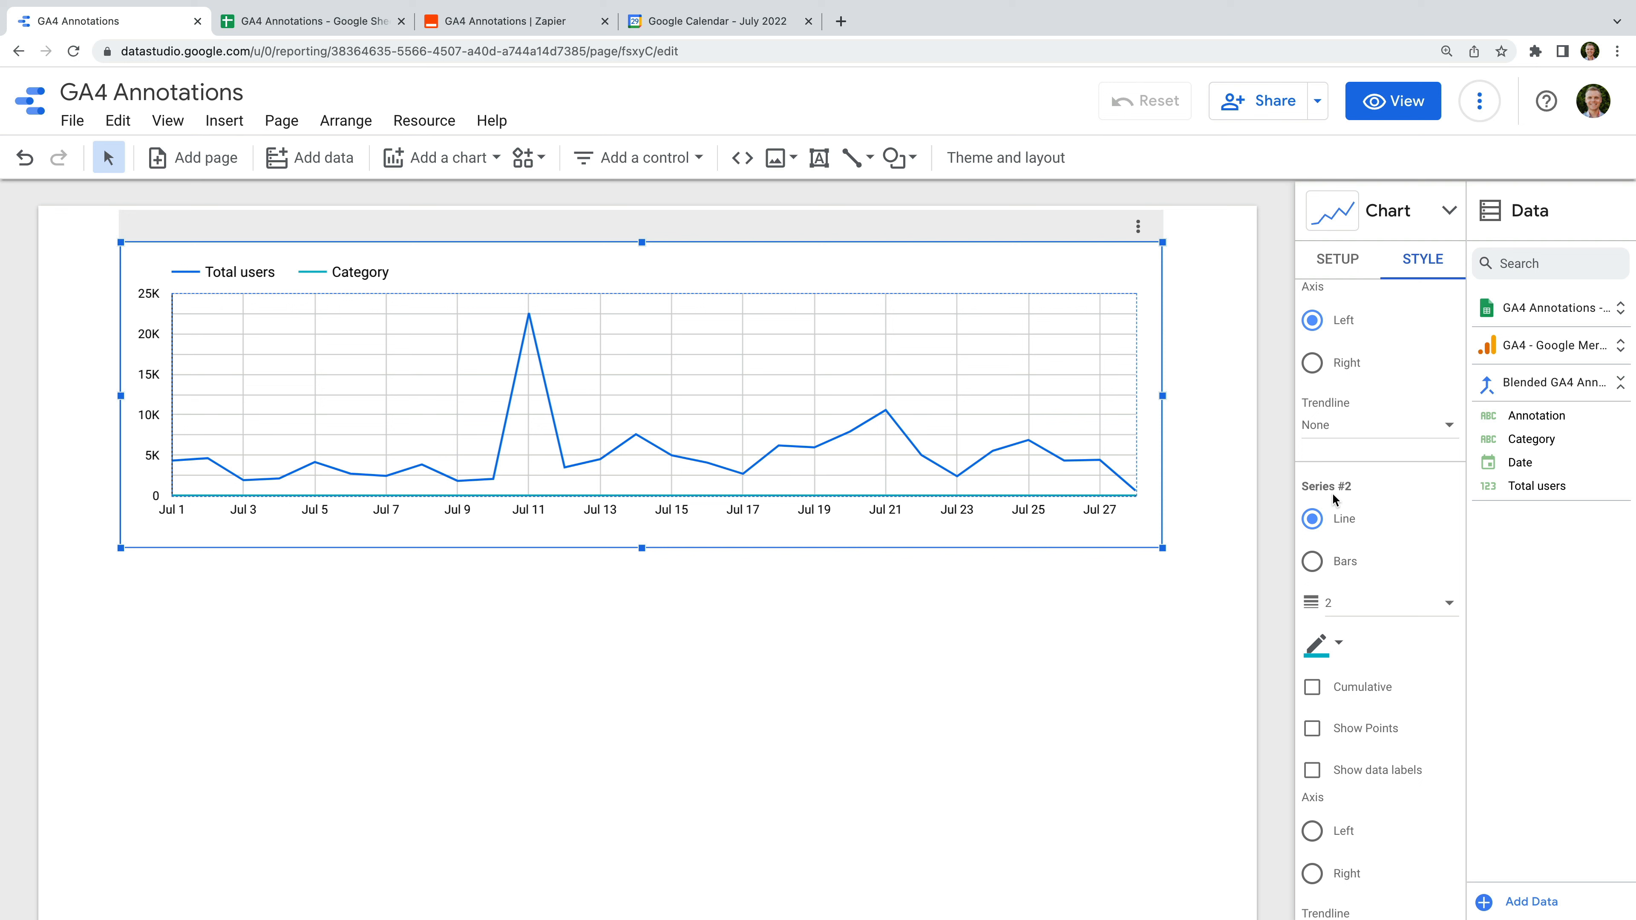
click(1313, 567)
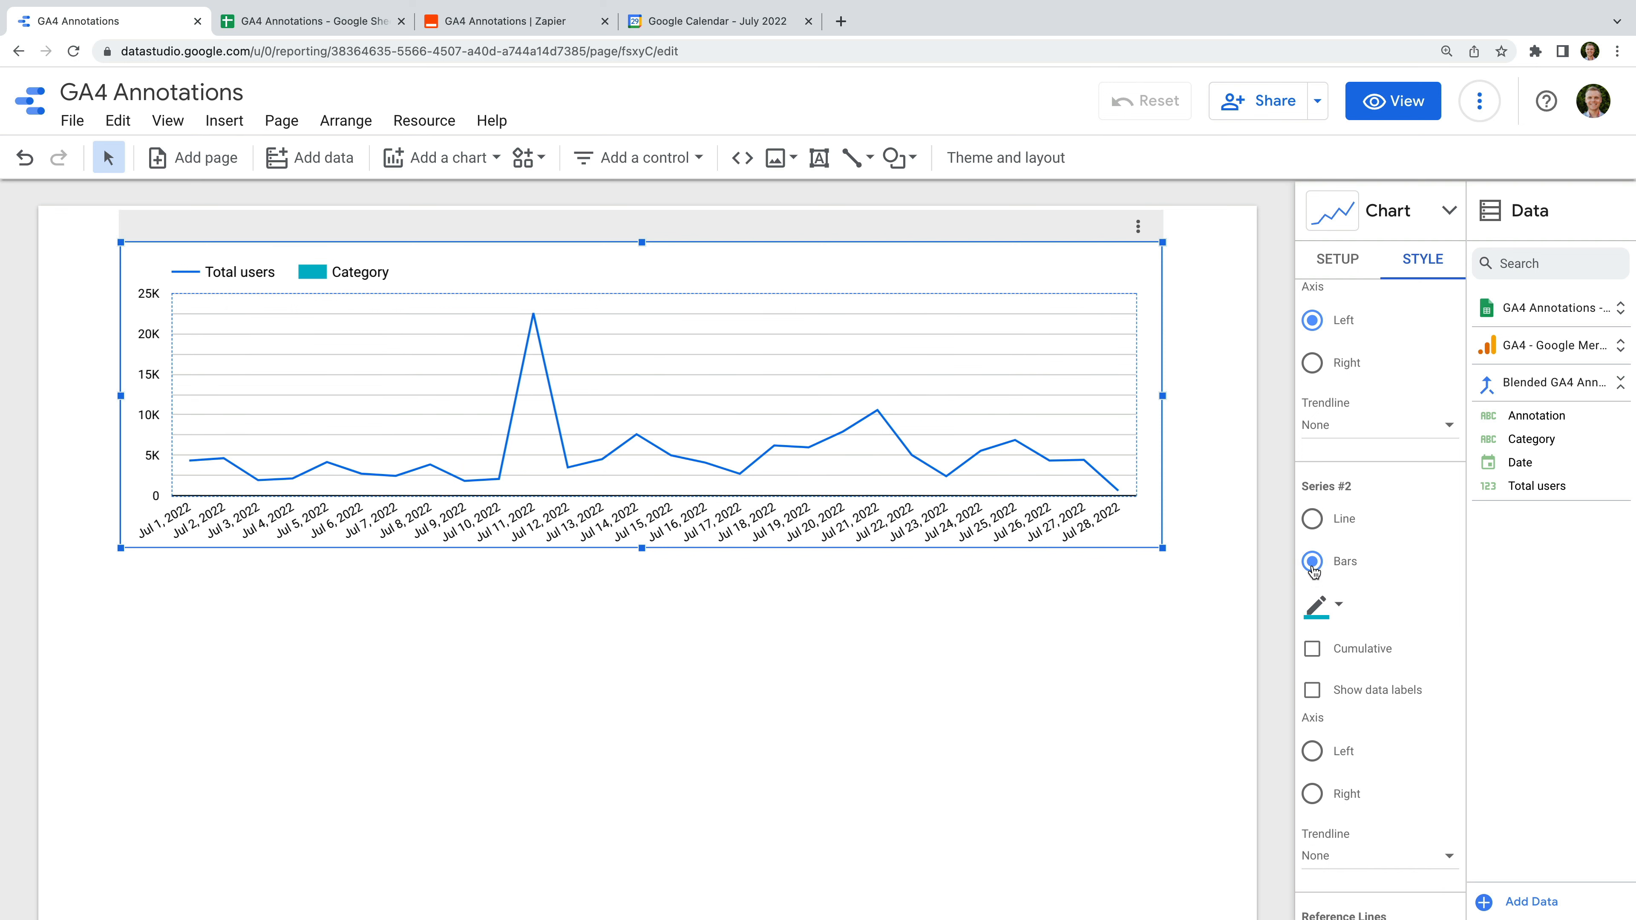
scroll(1370, 647, down, 1)
click(1313, 710)
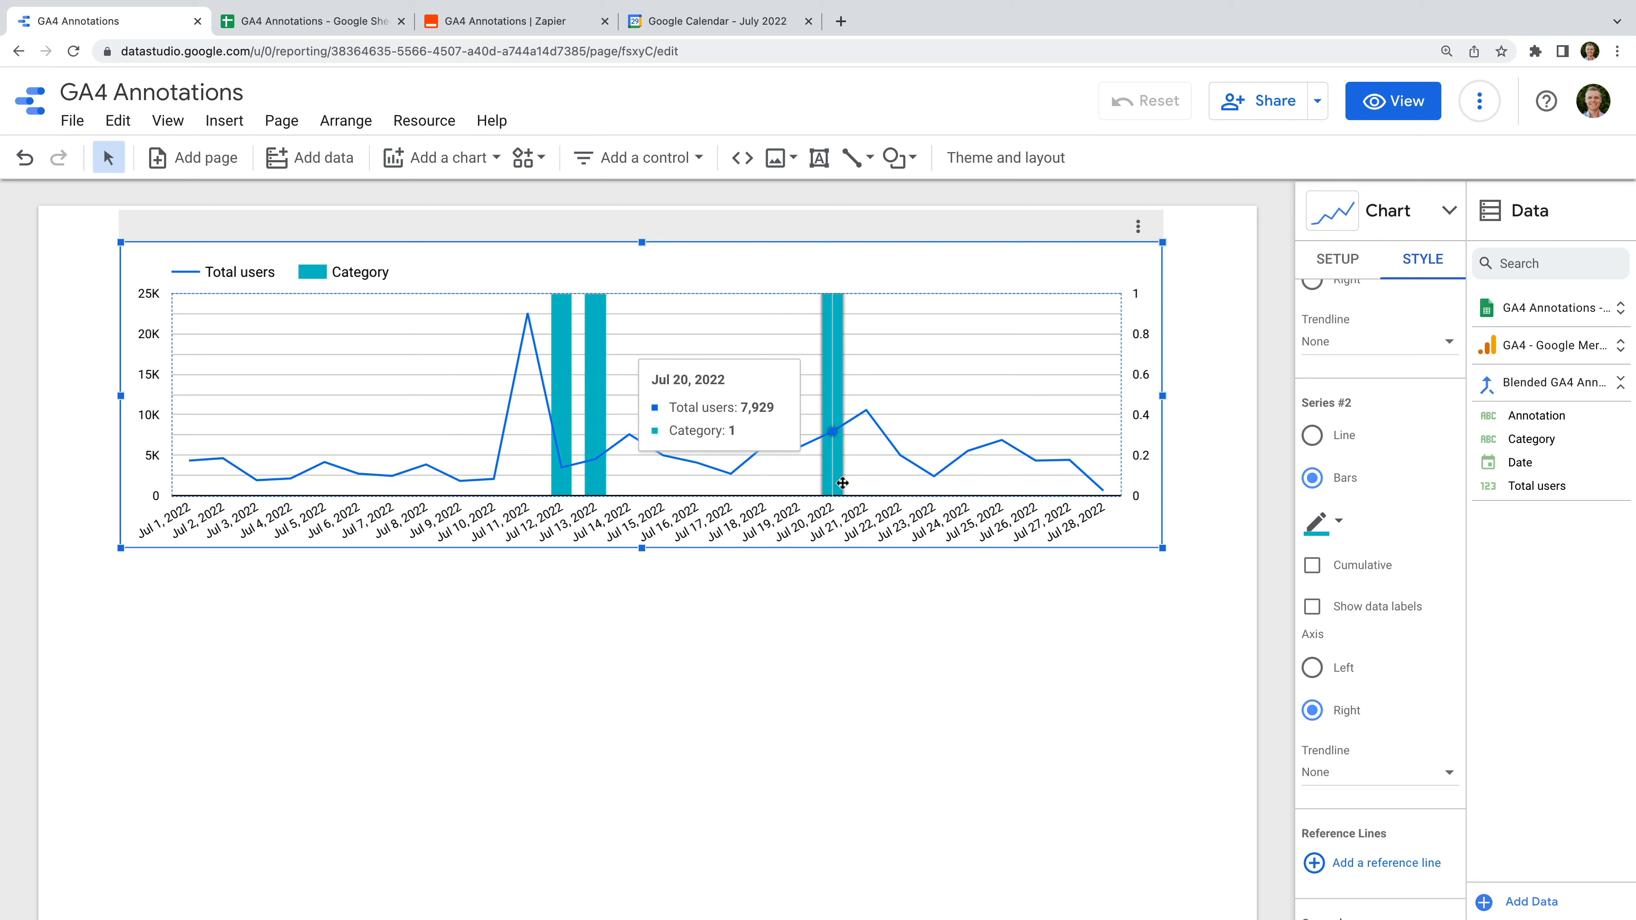
- Set the chart's right Y-axis to a minimum of 0, a maximum of 1 and a custom tick interval of 1
scroll(1400, 632, down, 3)
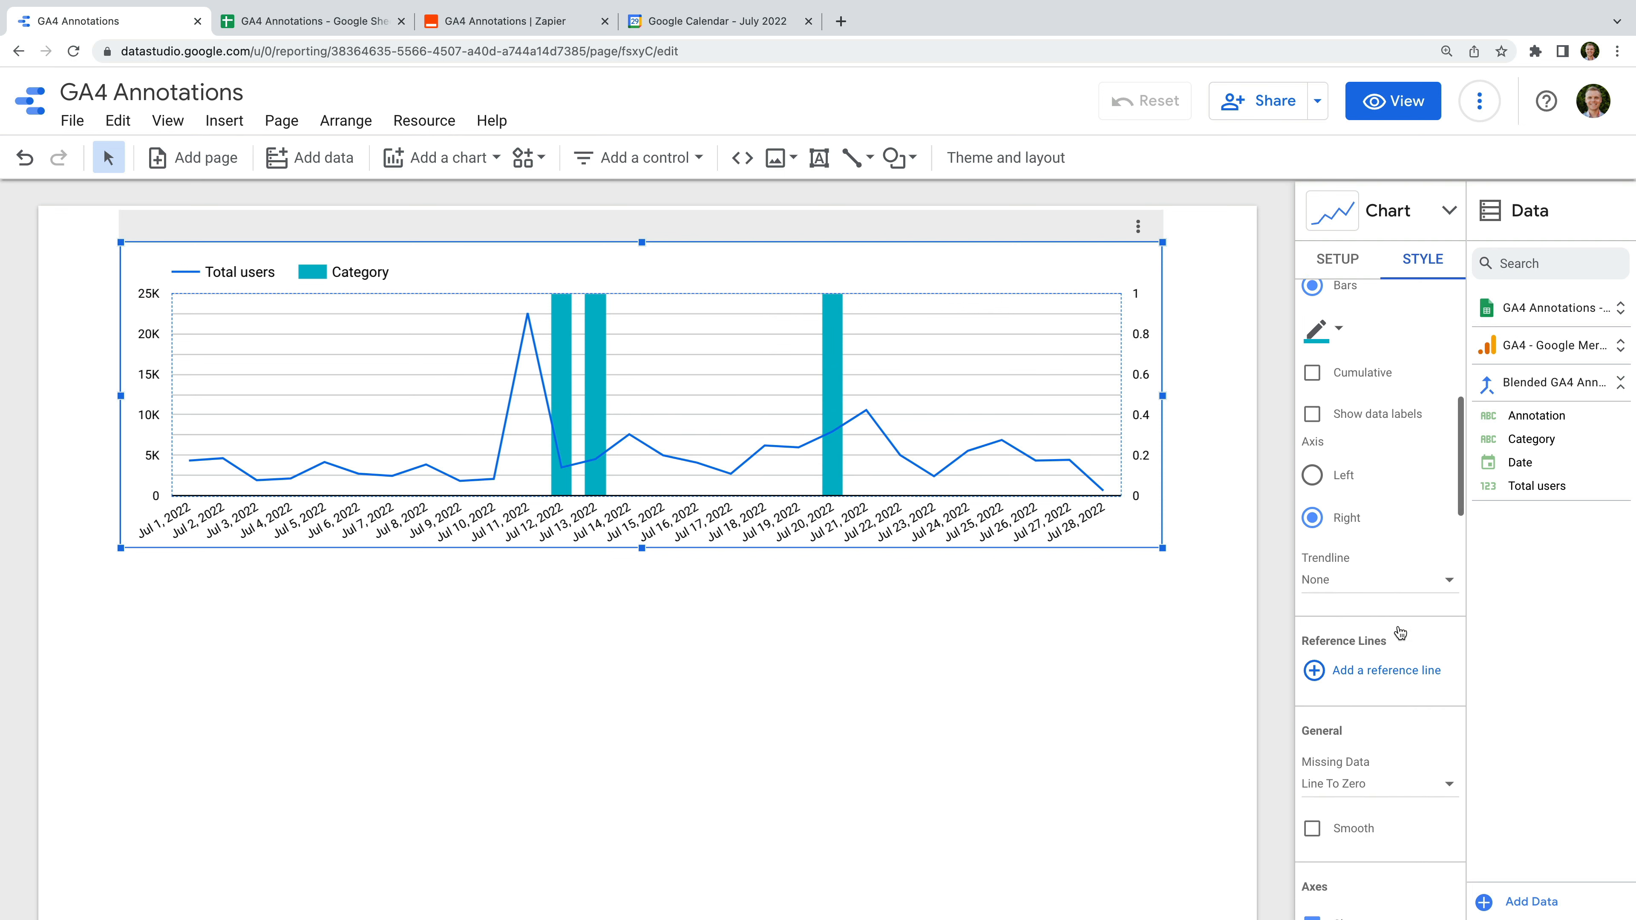
scroll(1400, 632, down, 6)
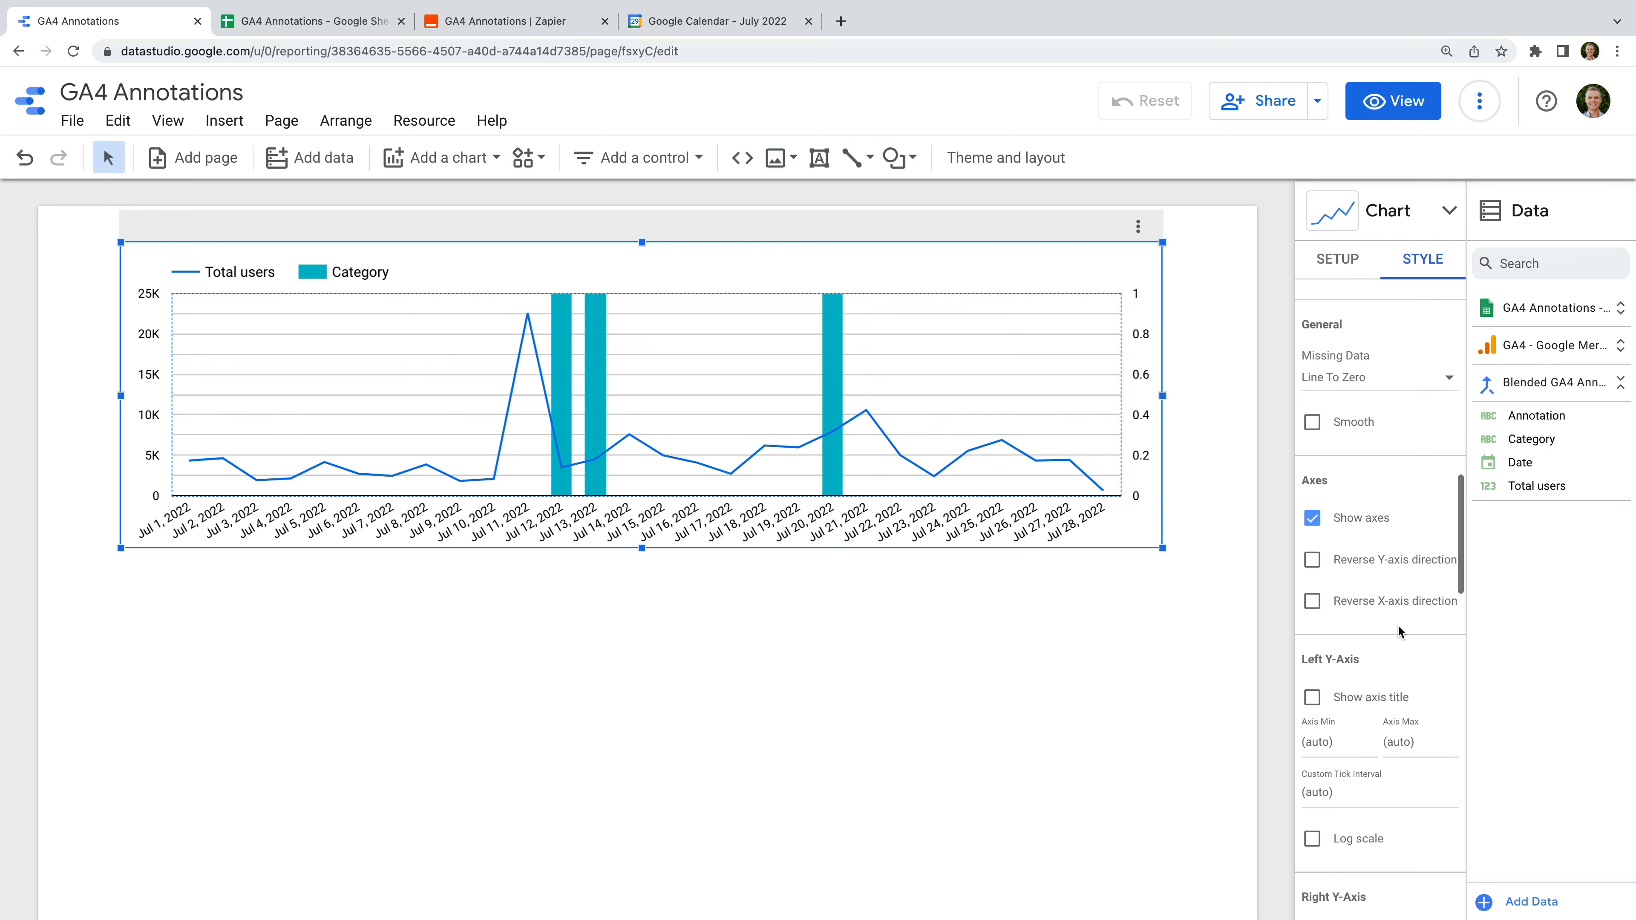
scroll(1398, 631, down, 4)
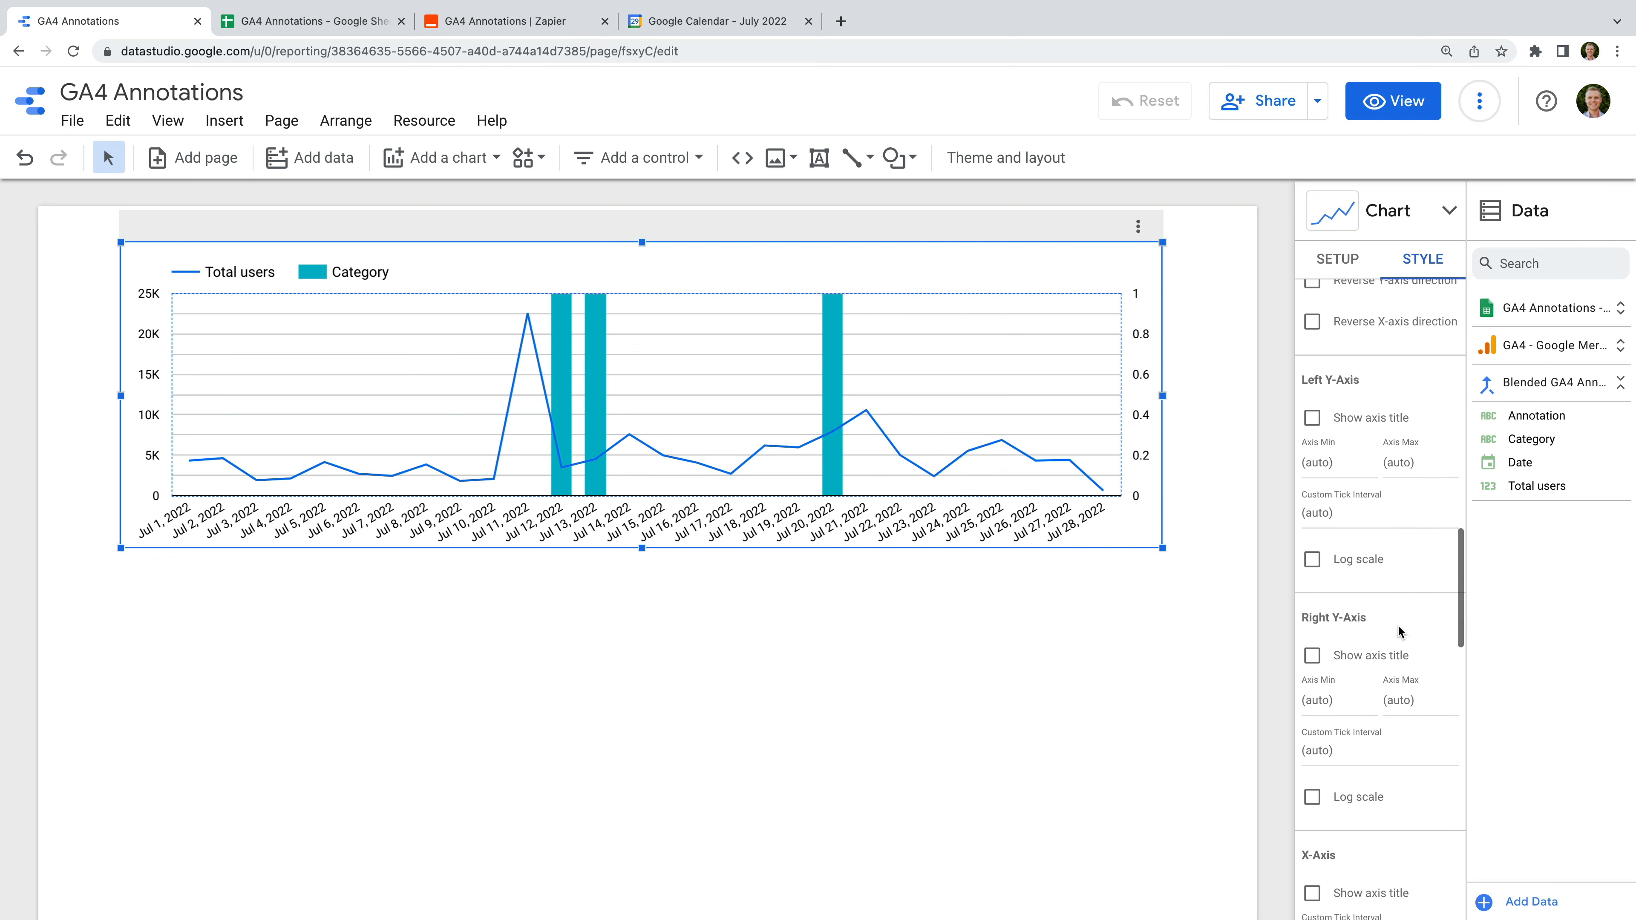
scroll(1399, 631, down, 2)
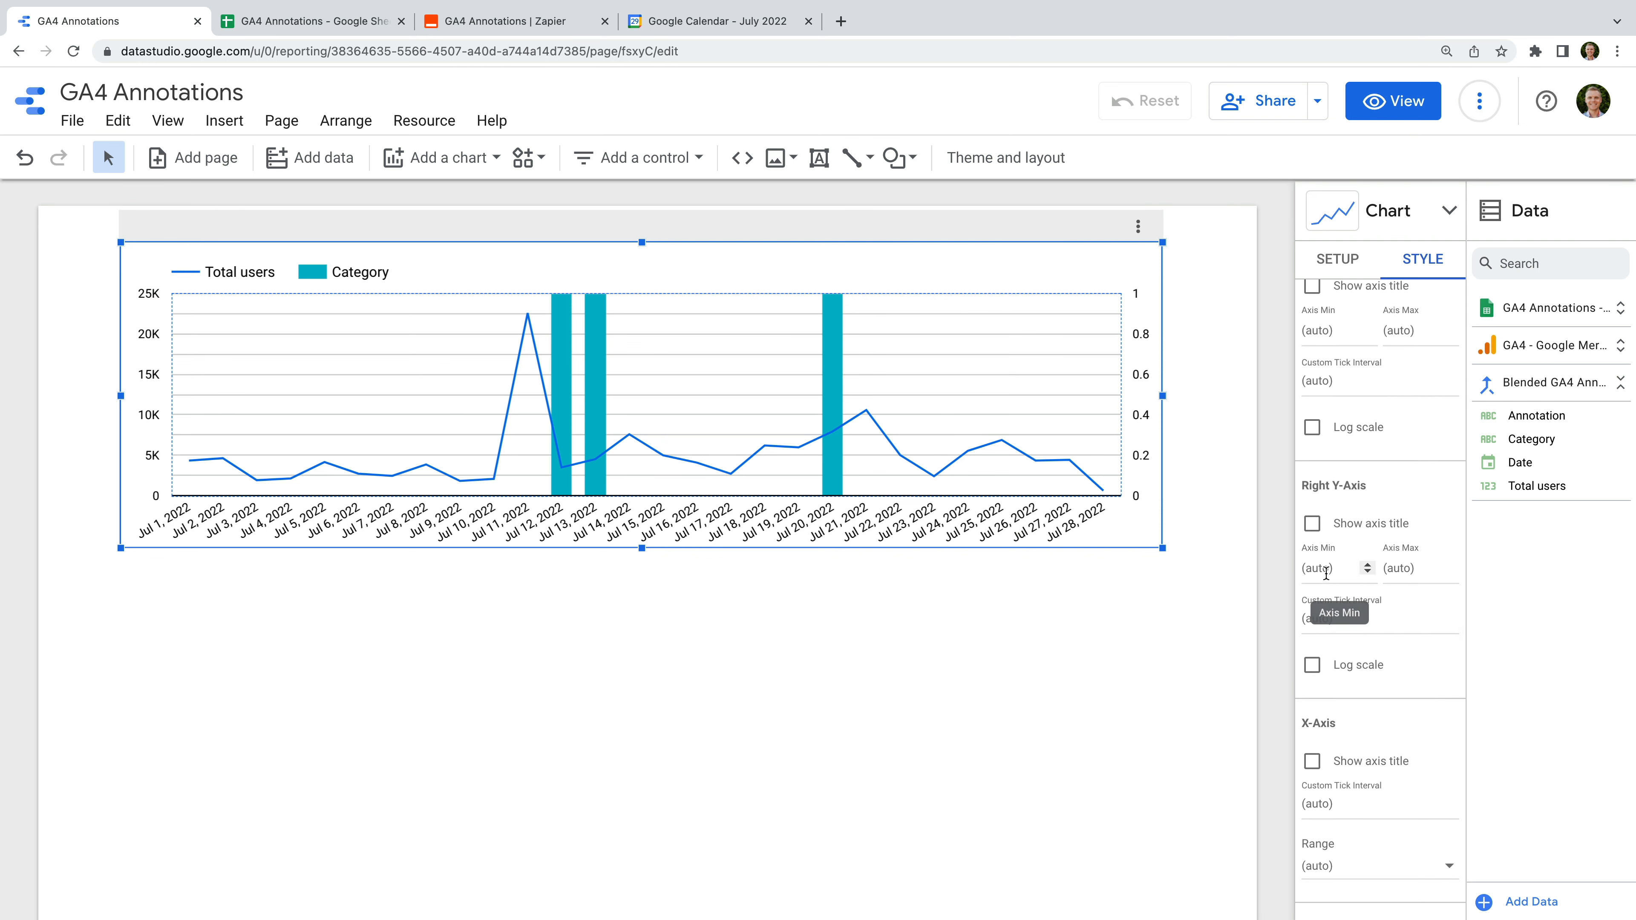
click(1326, 573)
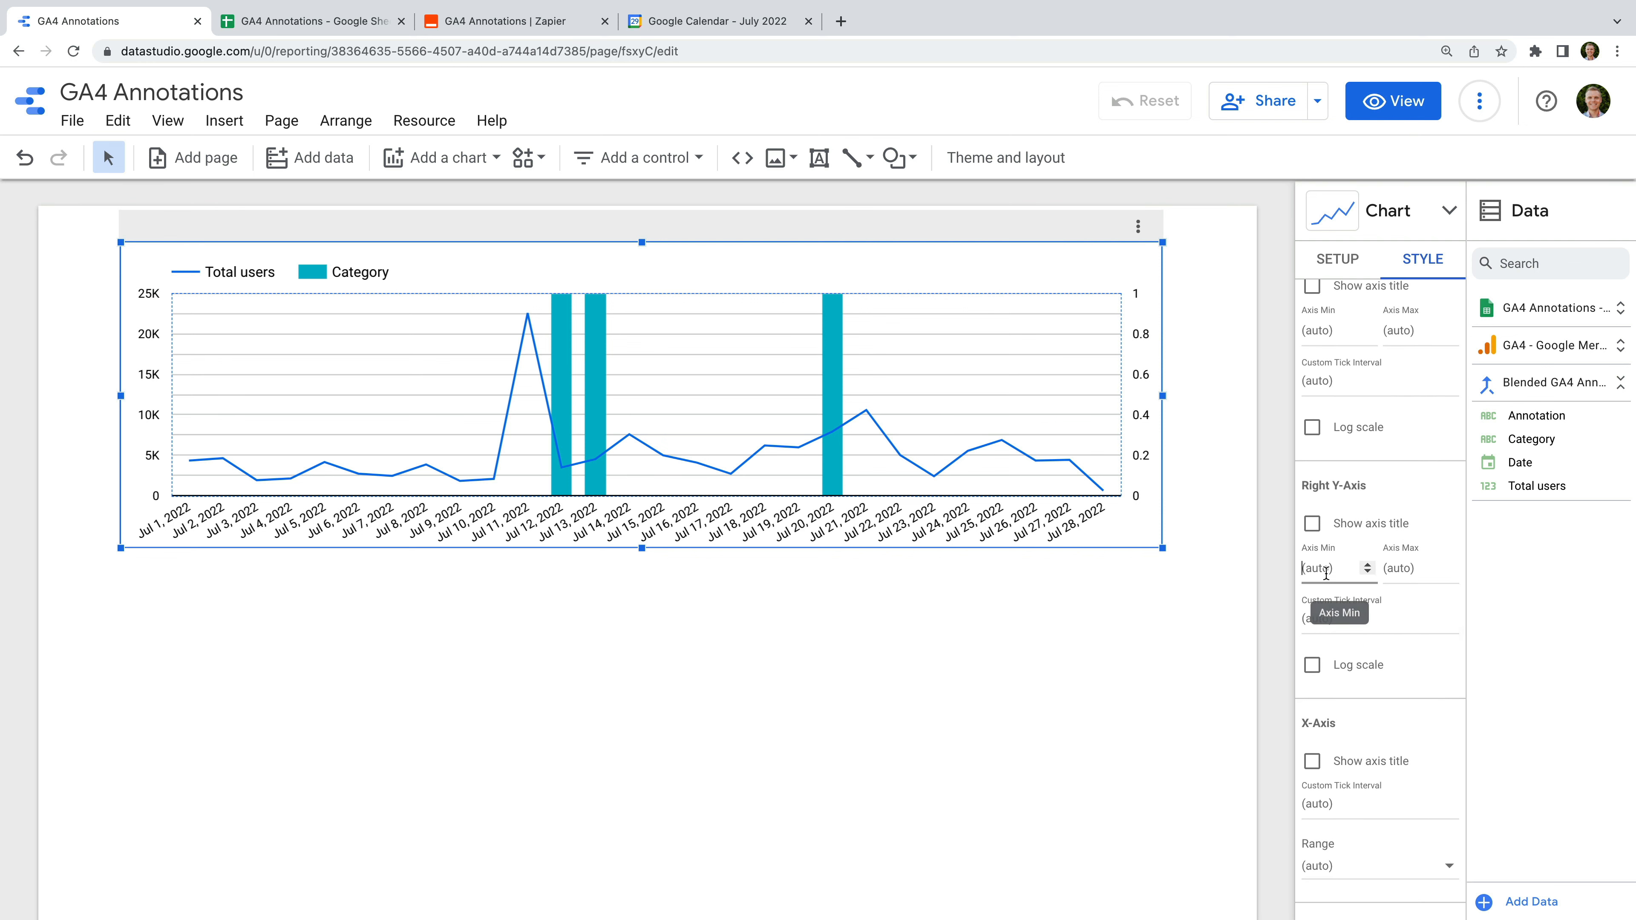
click(1399, 570)
text(1)
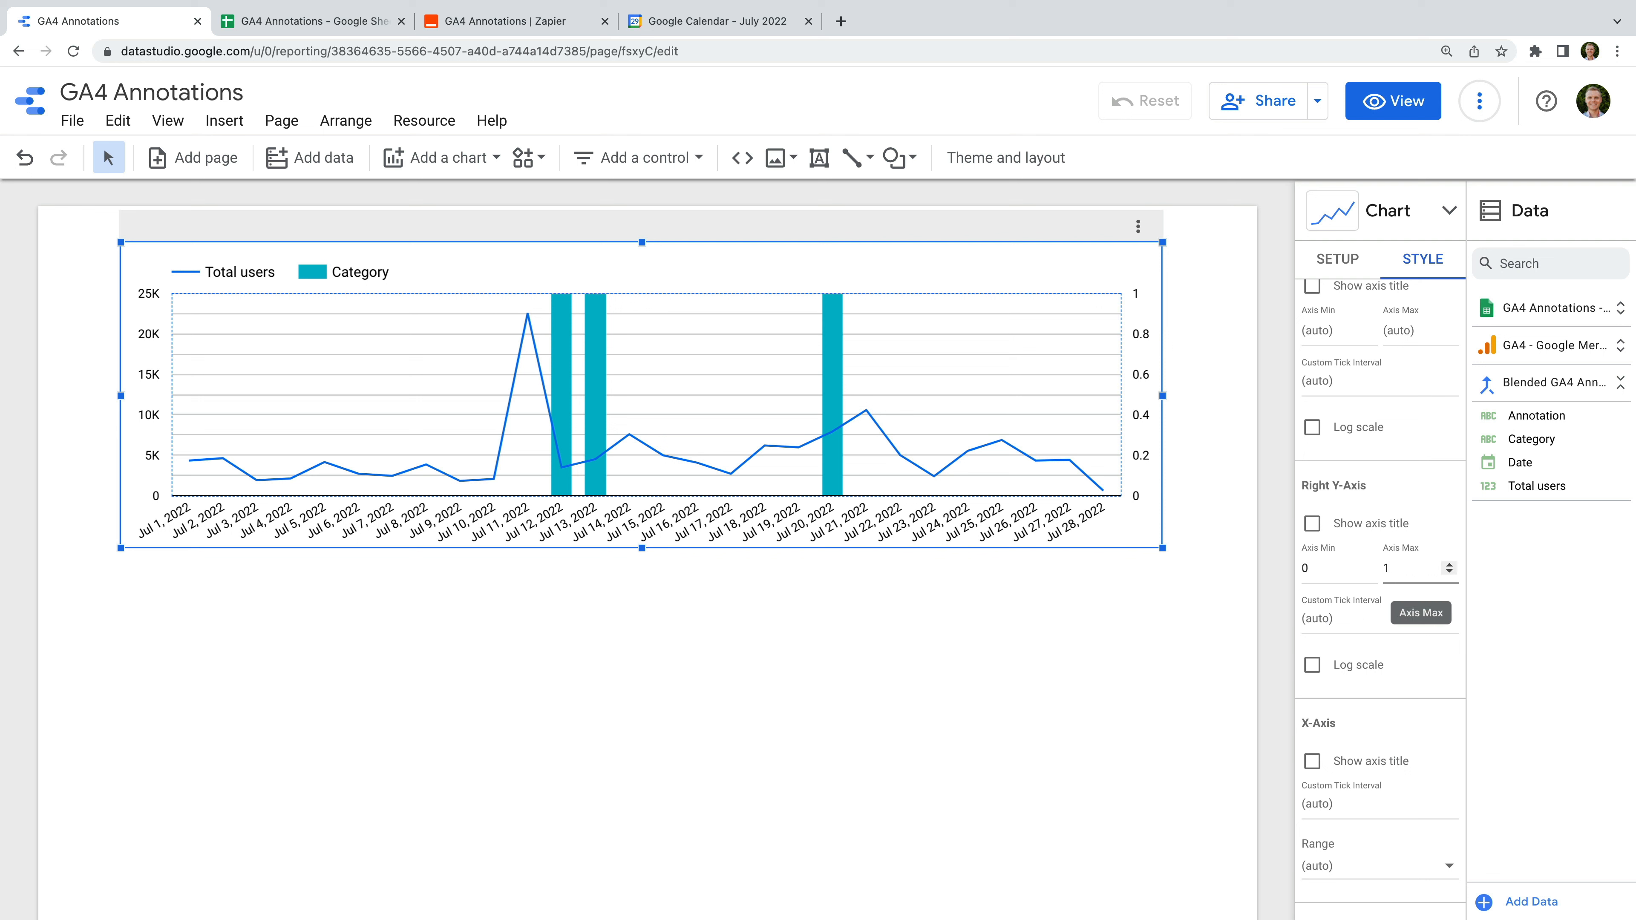
click(1333, 618)
text(1)
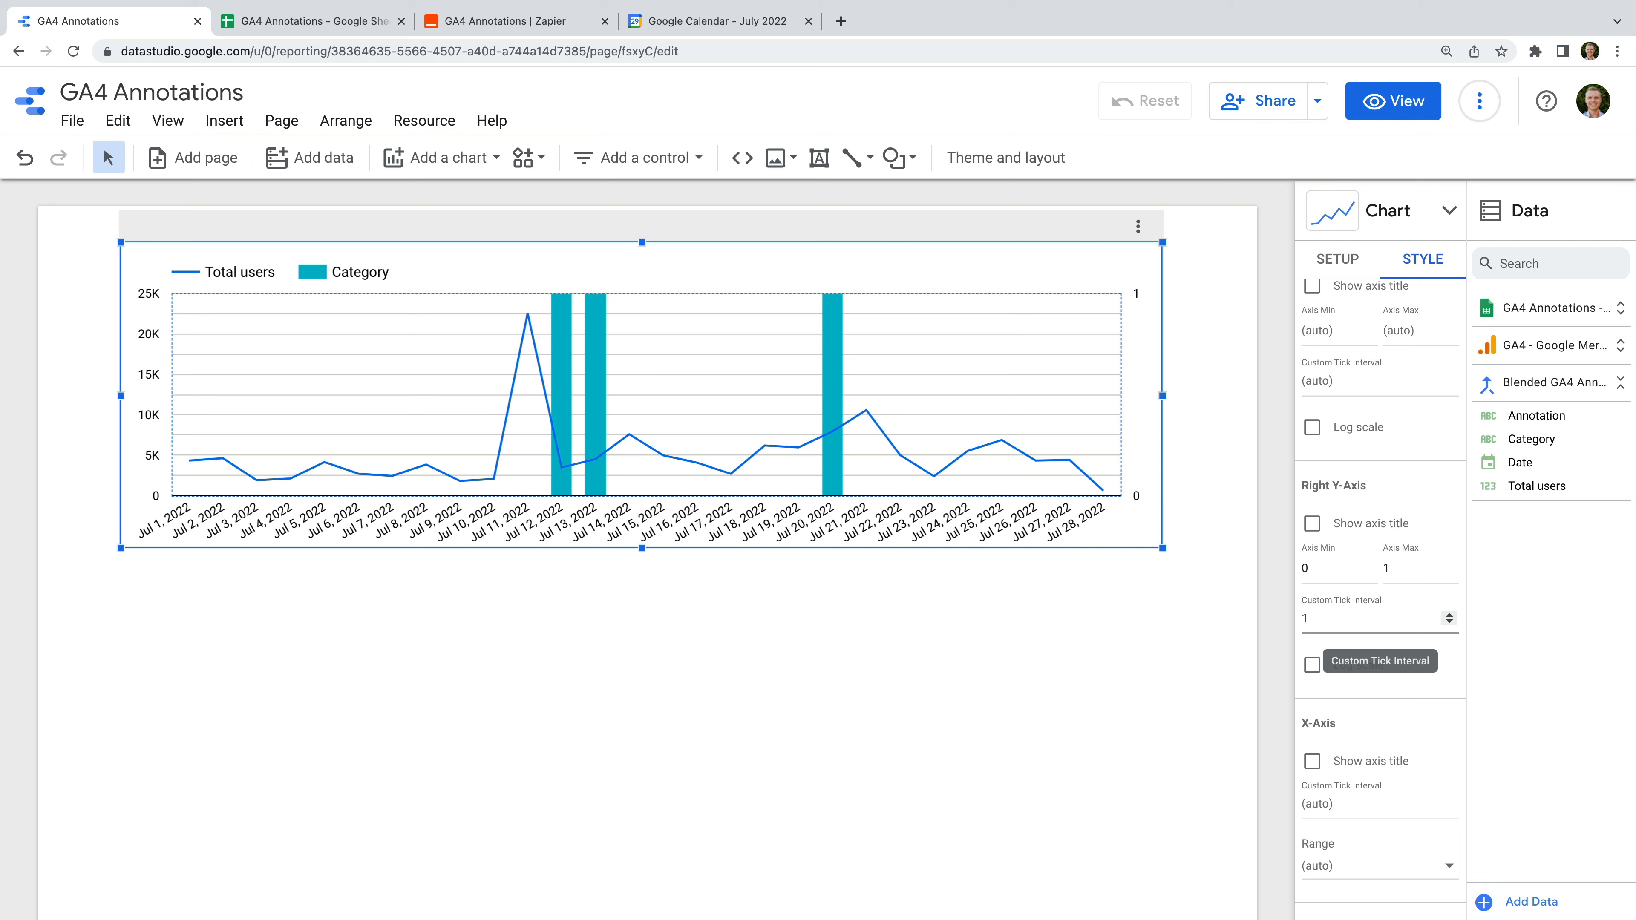
- Rename the time series chart's Category metric to Annotation
click(1338, 264)
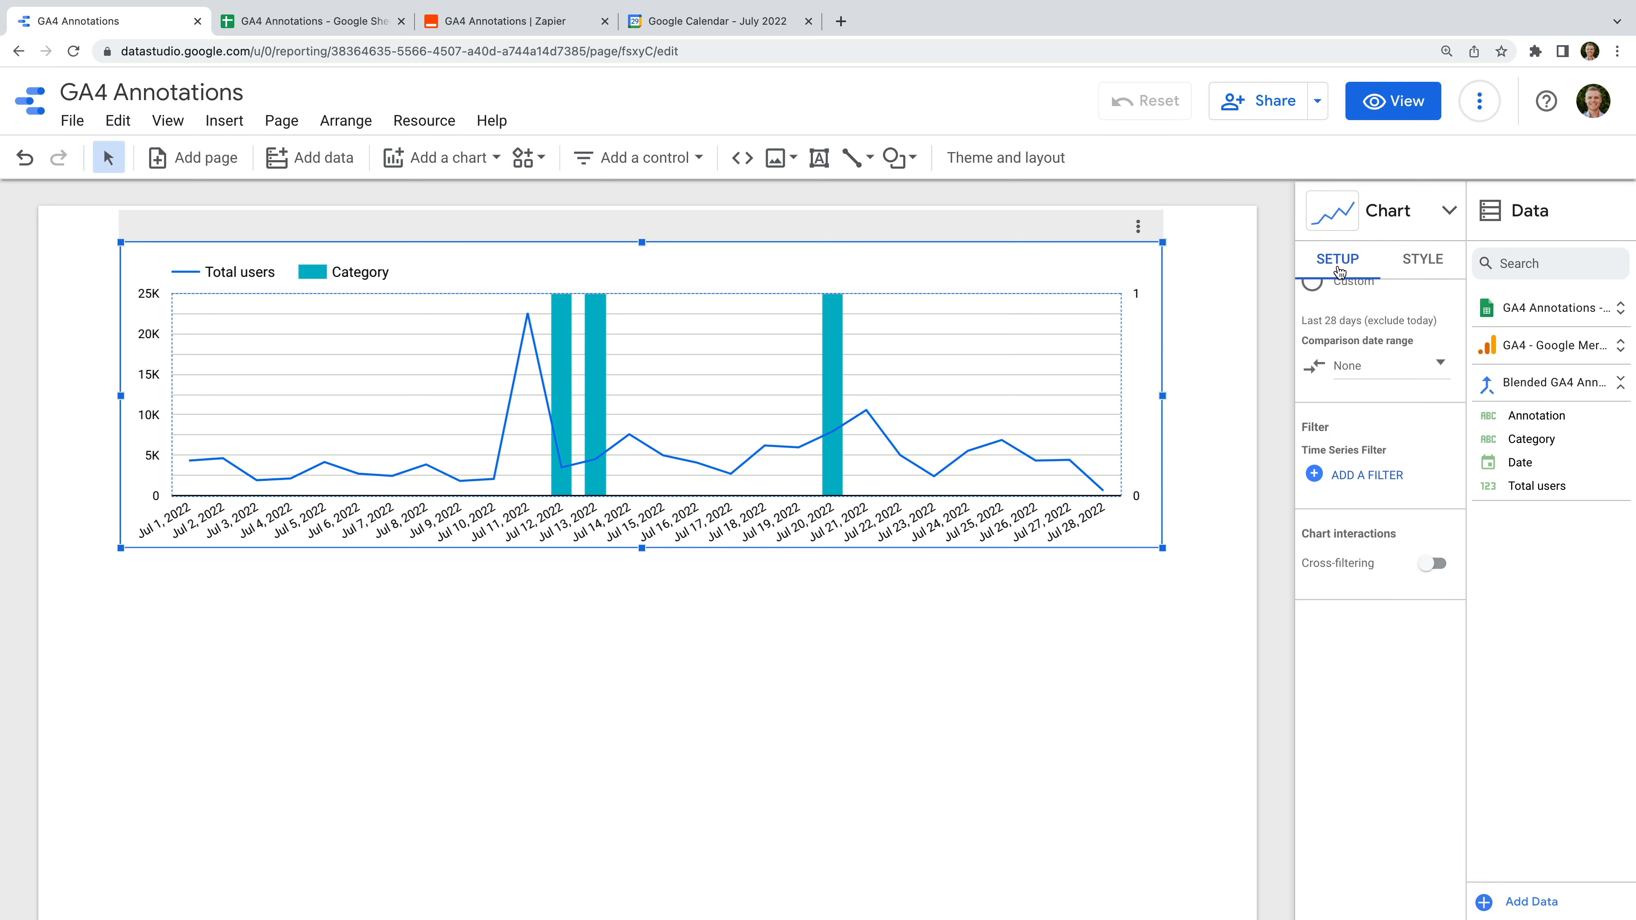
scroll(1374, 433, up, 10)
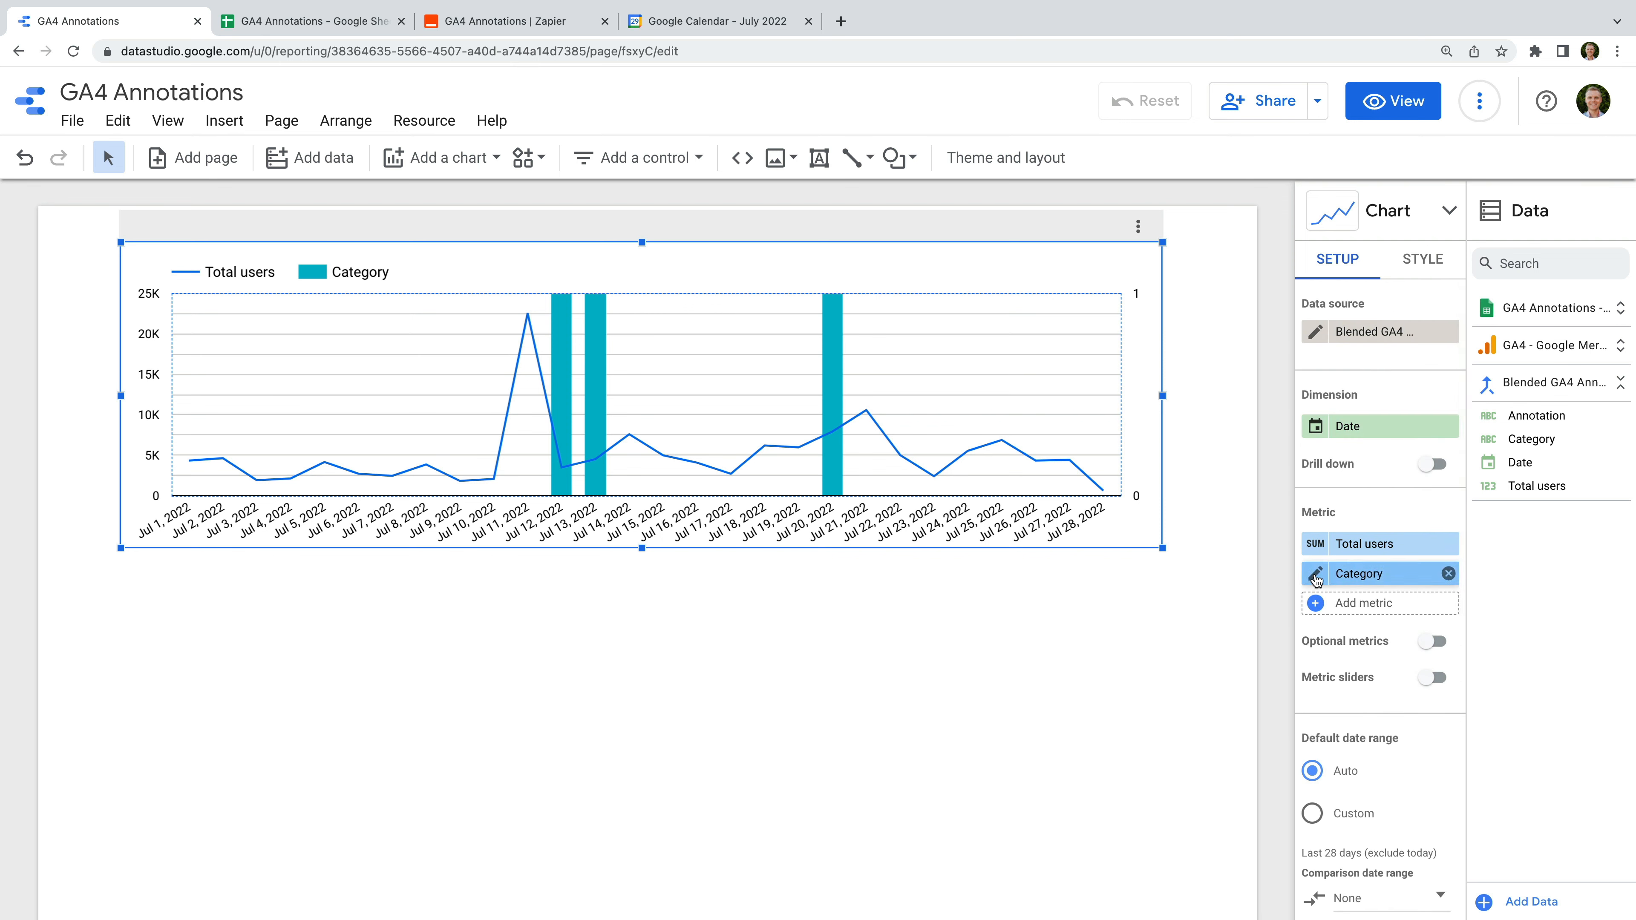
click(1317, 575)
text(Annotation)
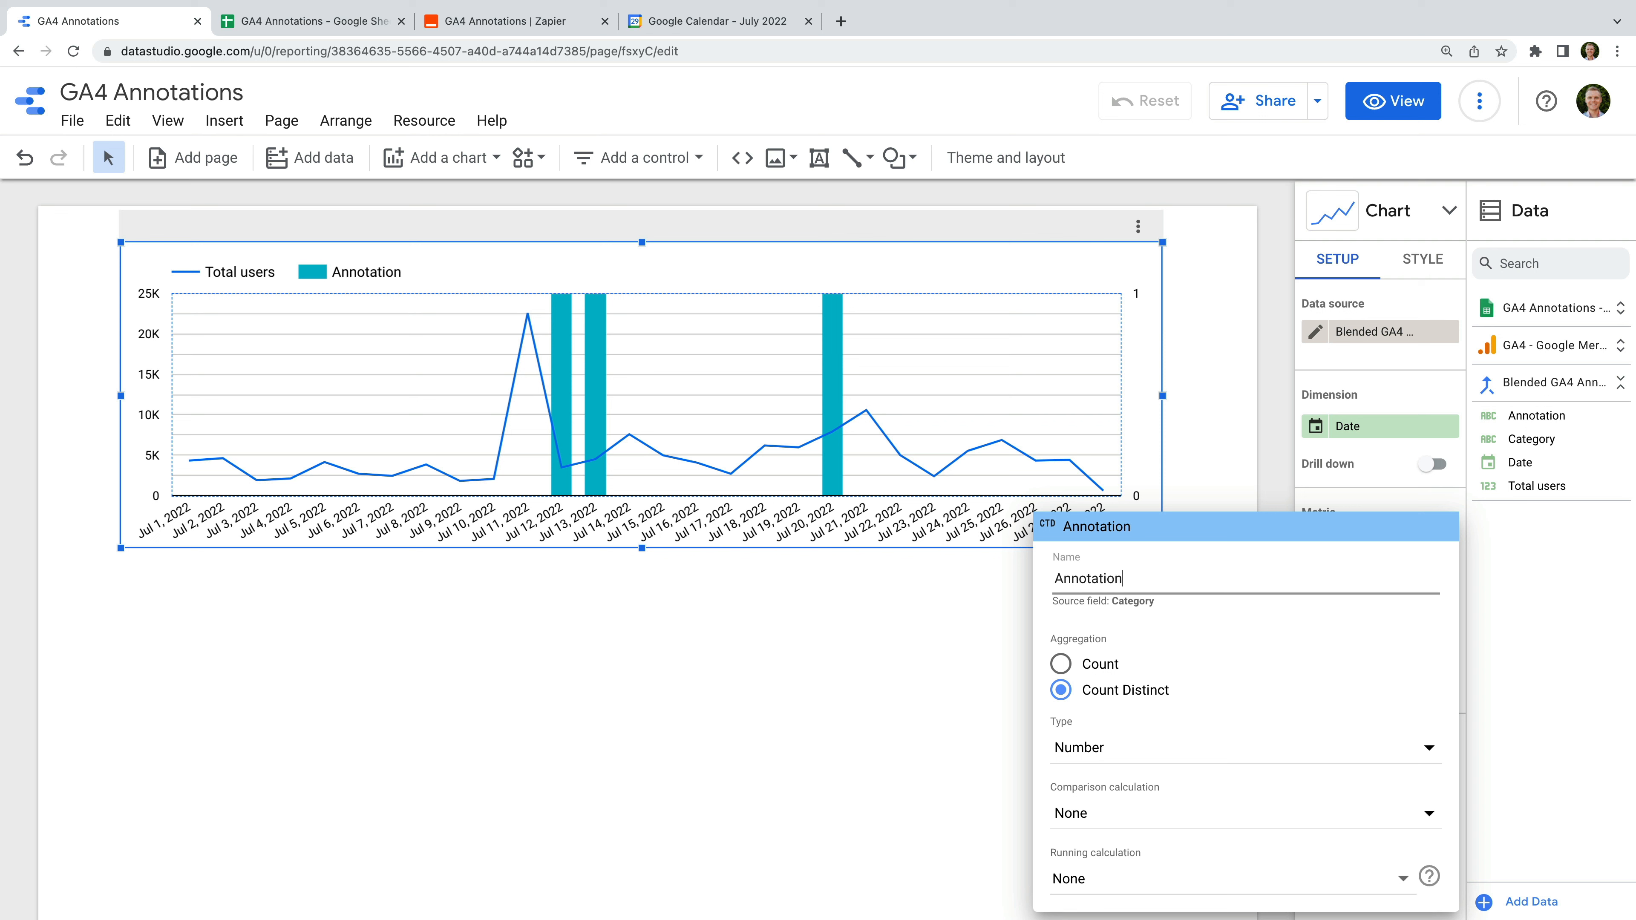
click(966, 657)
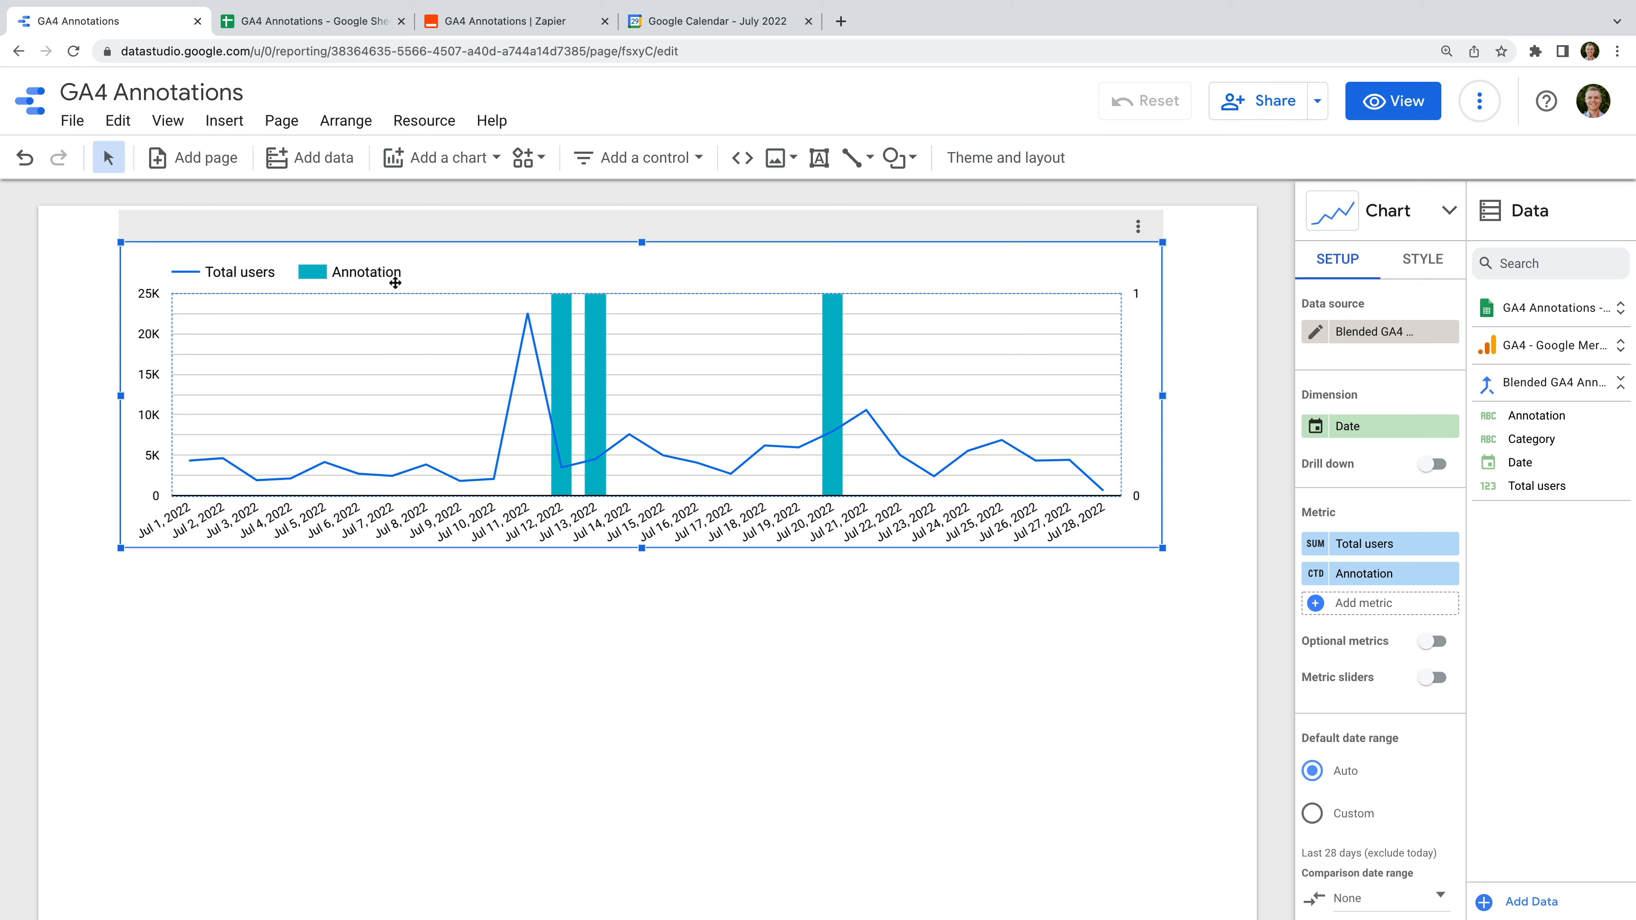
- Add a plain table directly below the time series chart and widen it to match the chart's width
click(446, 157)
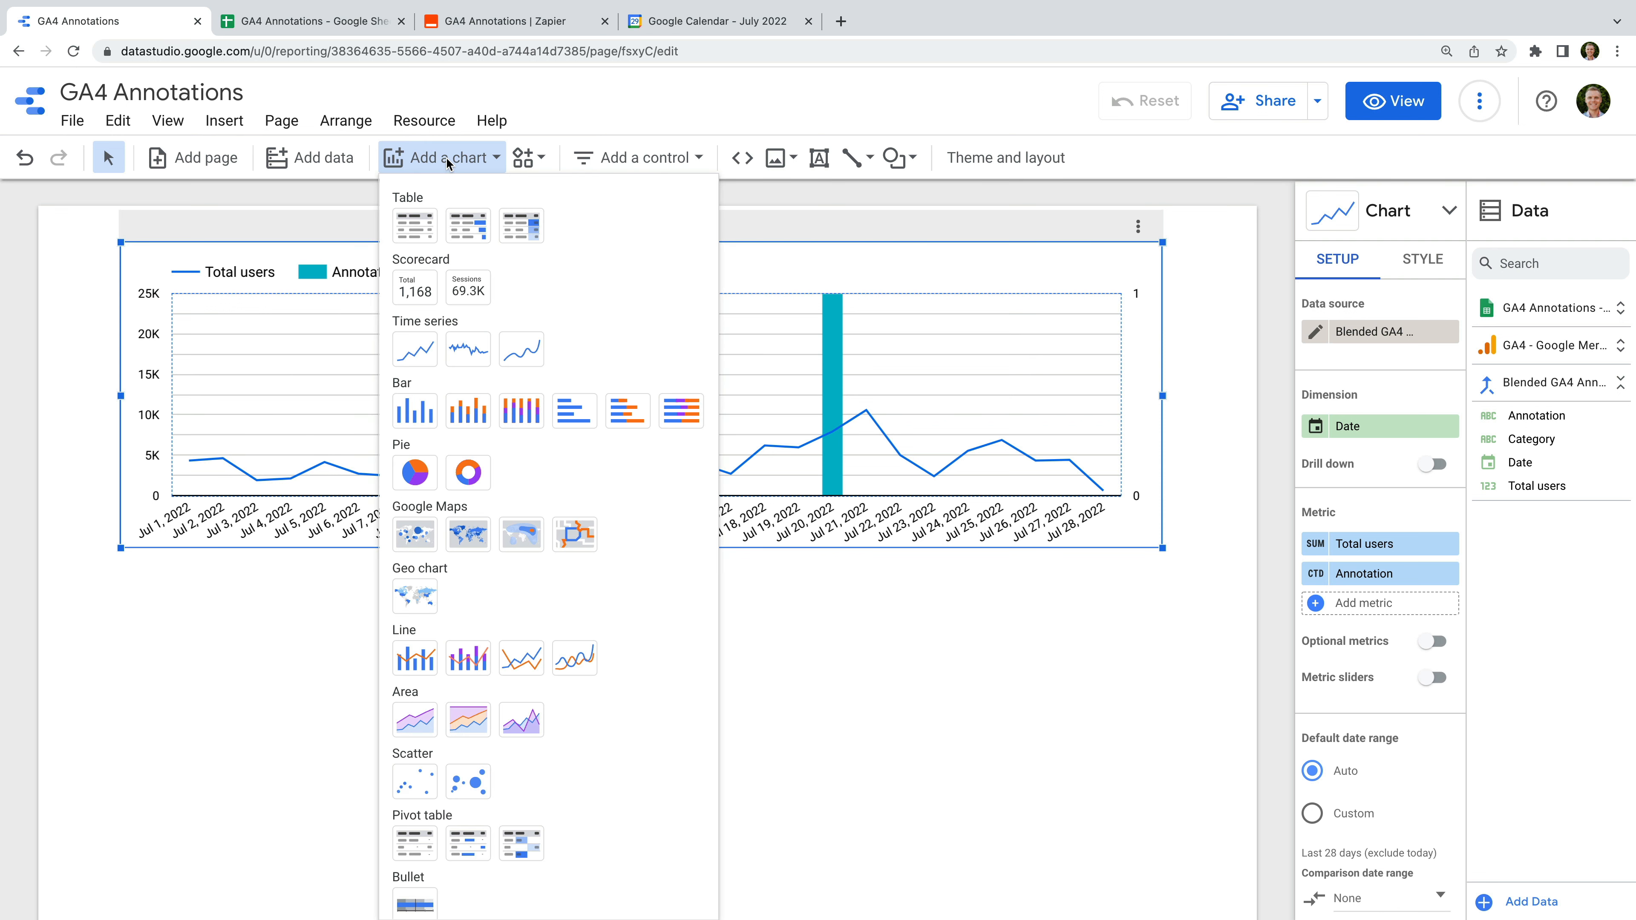
click(415, 225)
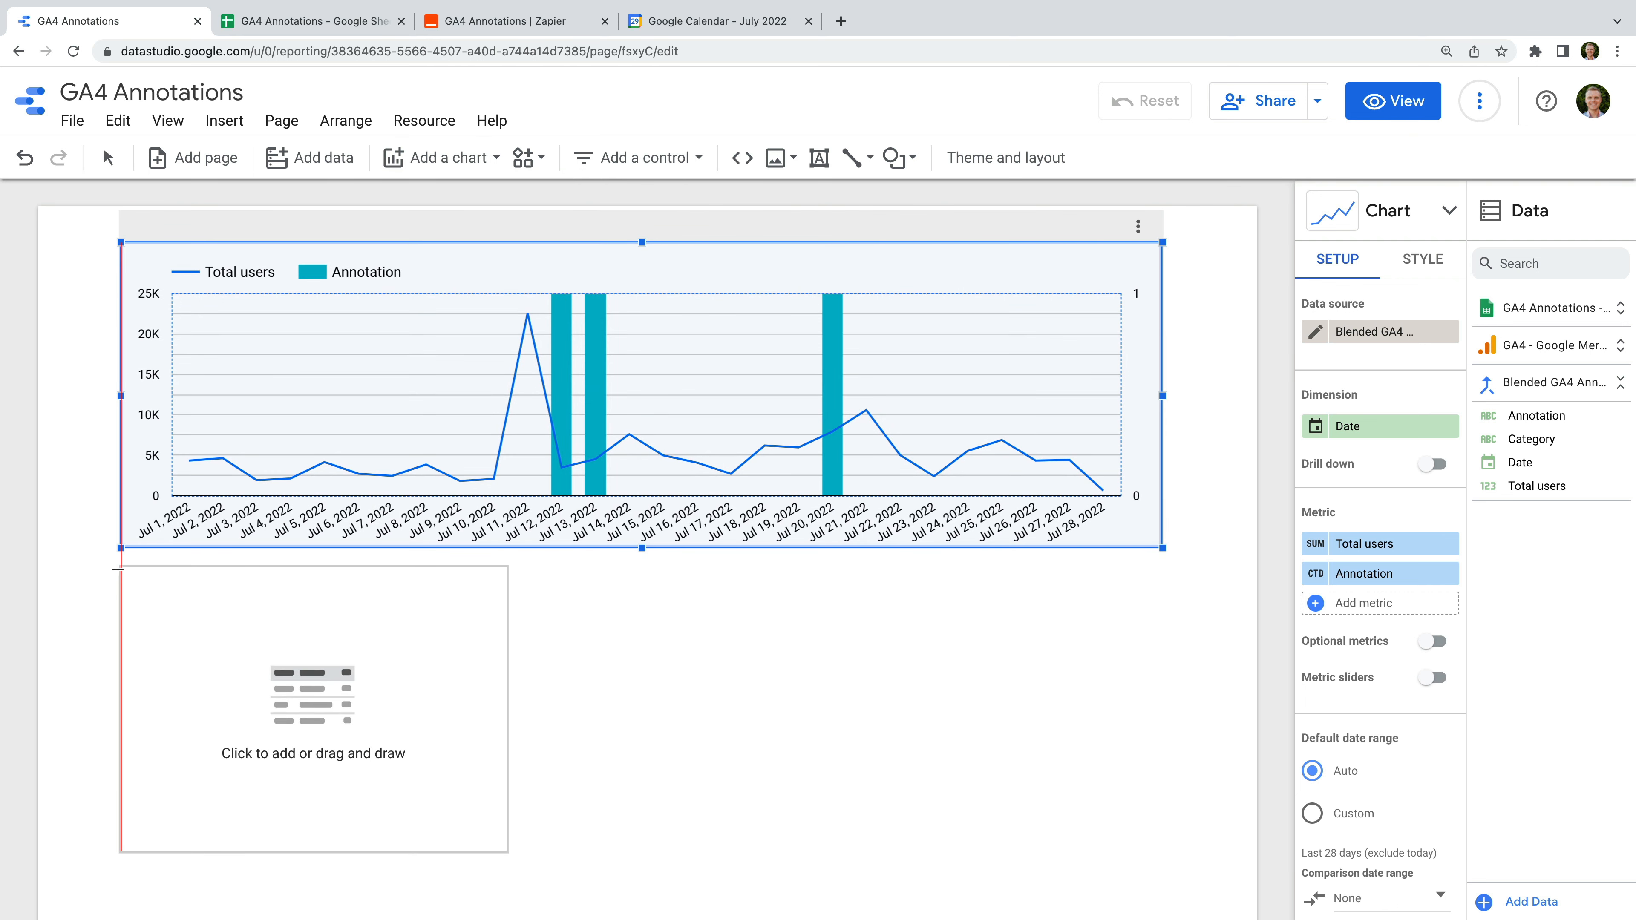
click(120, 573)
drag(527, 725, 1163, 714)
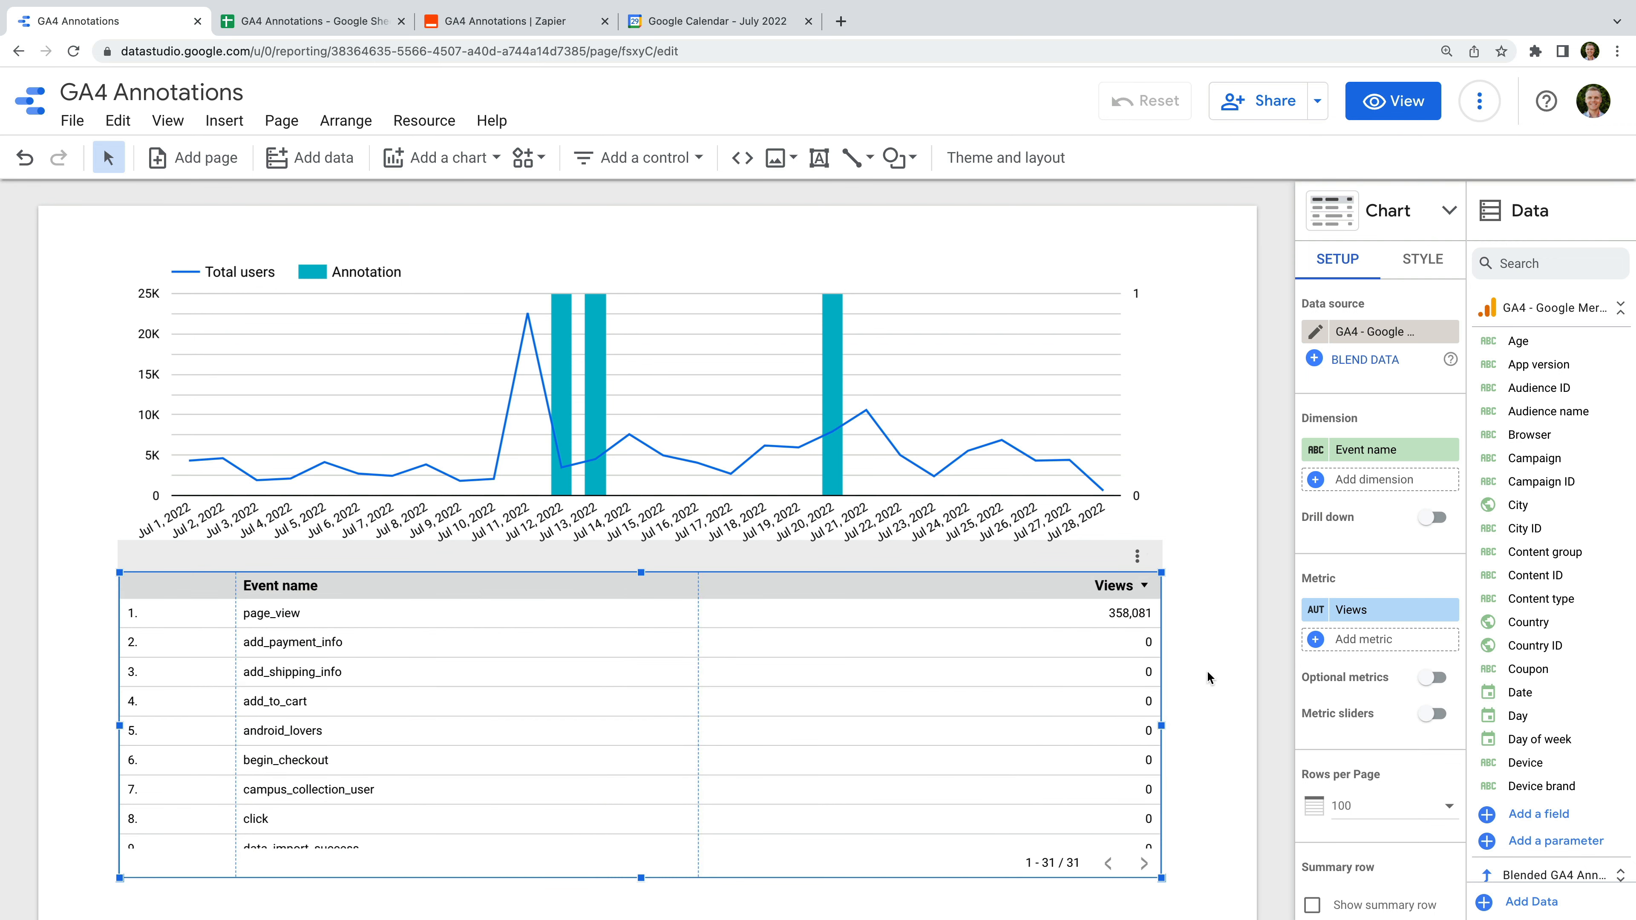
- Switch the table's data source to Blended GA4 Annotations and use Date, Category and Annotation as its dimensions, in that order
click(1374, 333)
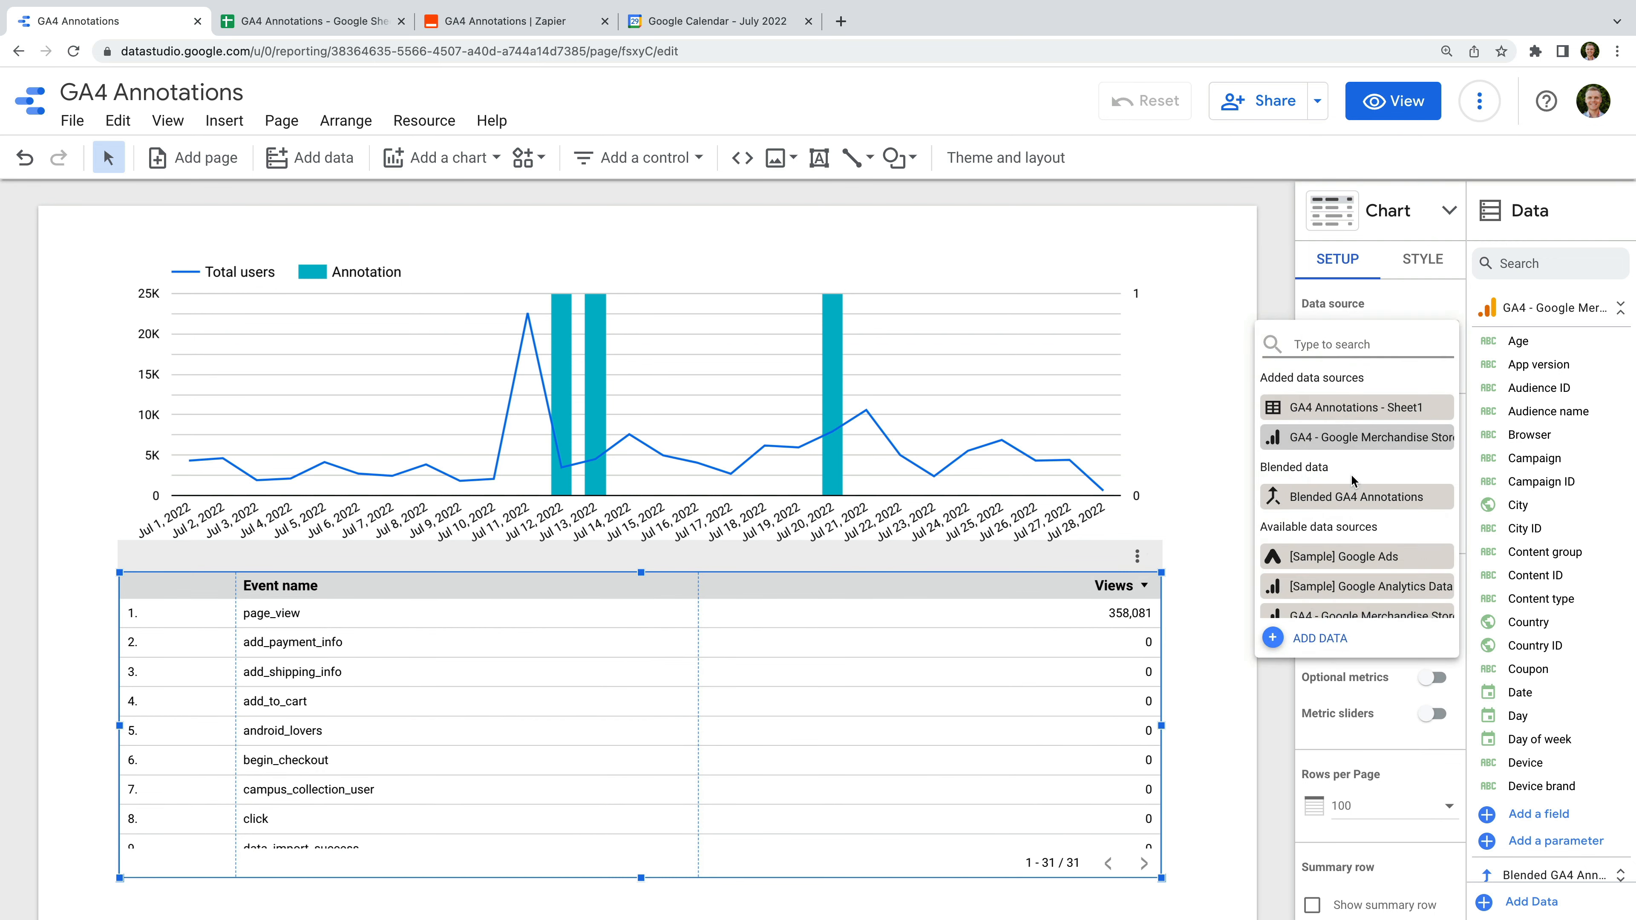
click(1350, 495)
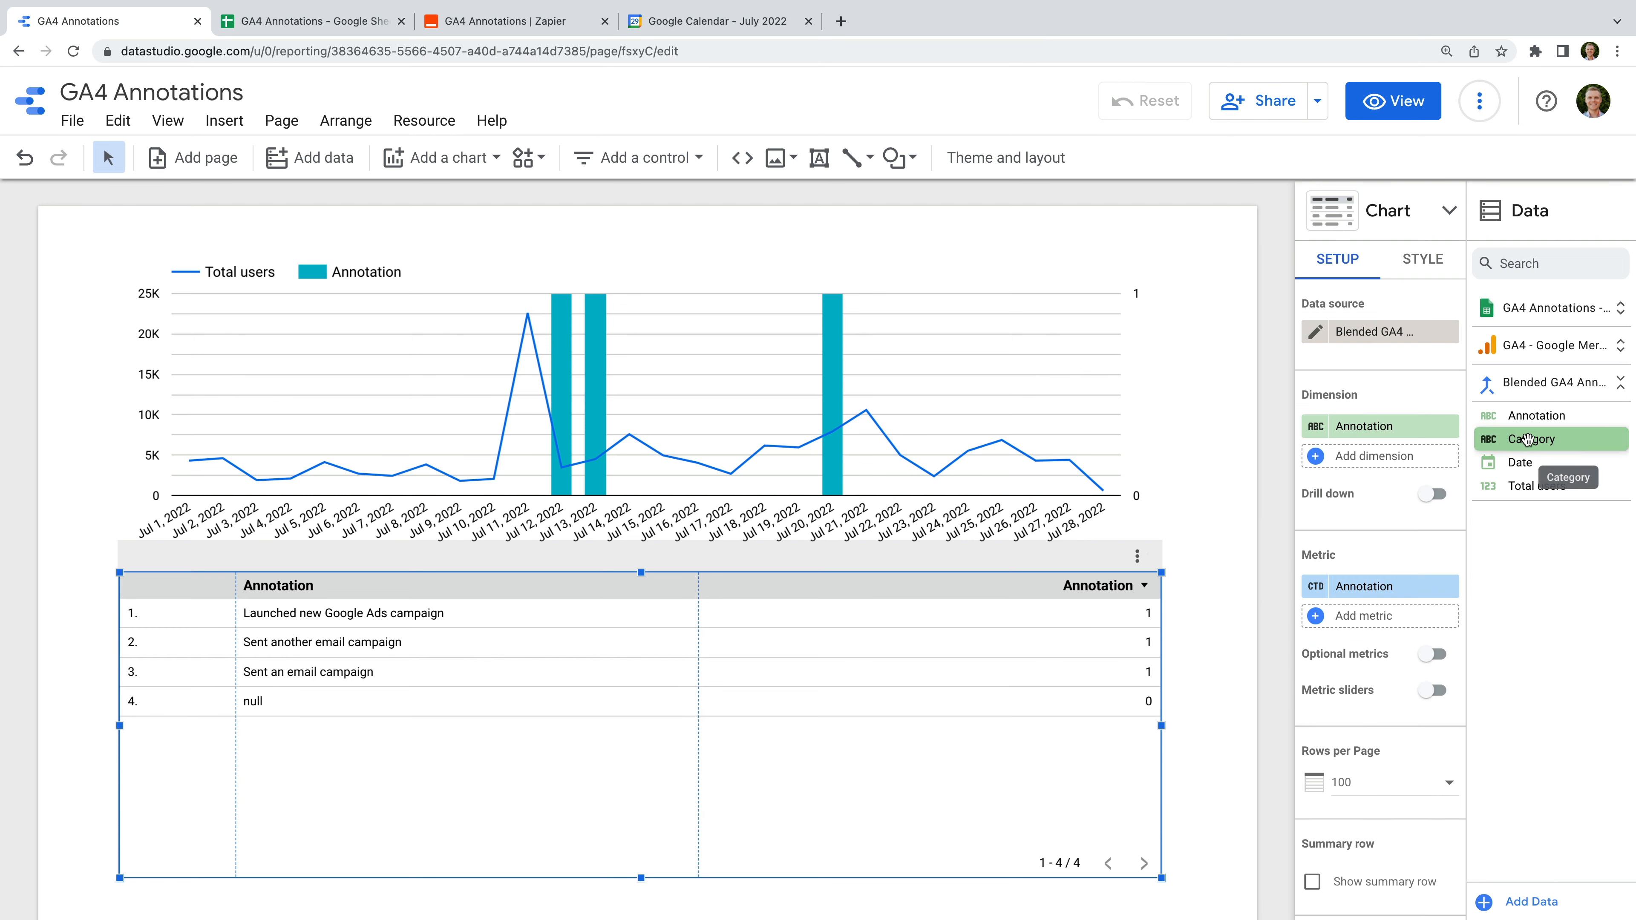
drag(1528, 439, 1393, 429)
drag(1537, 416, 1413, 464)
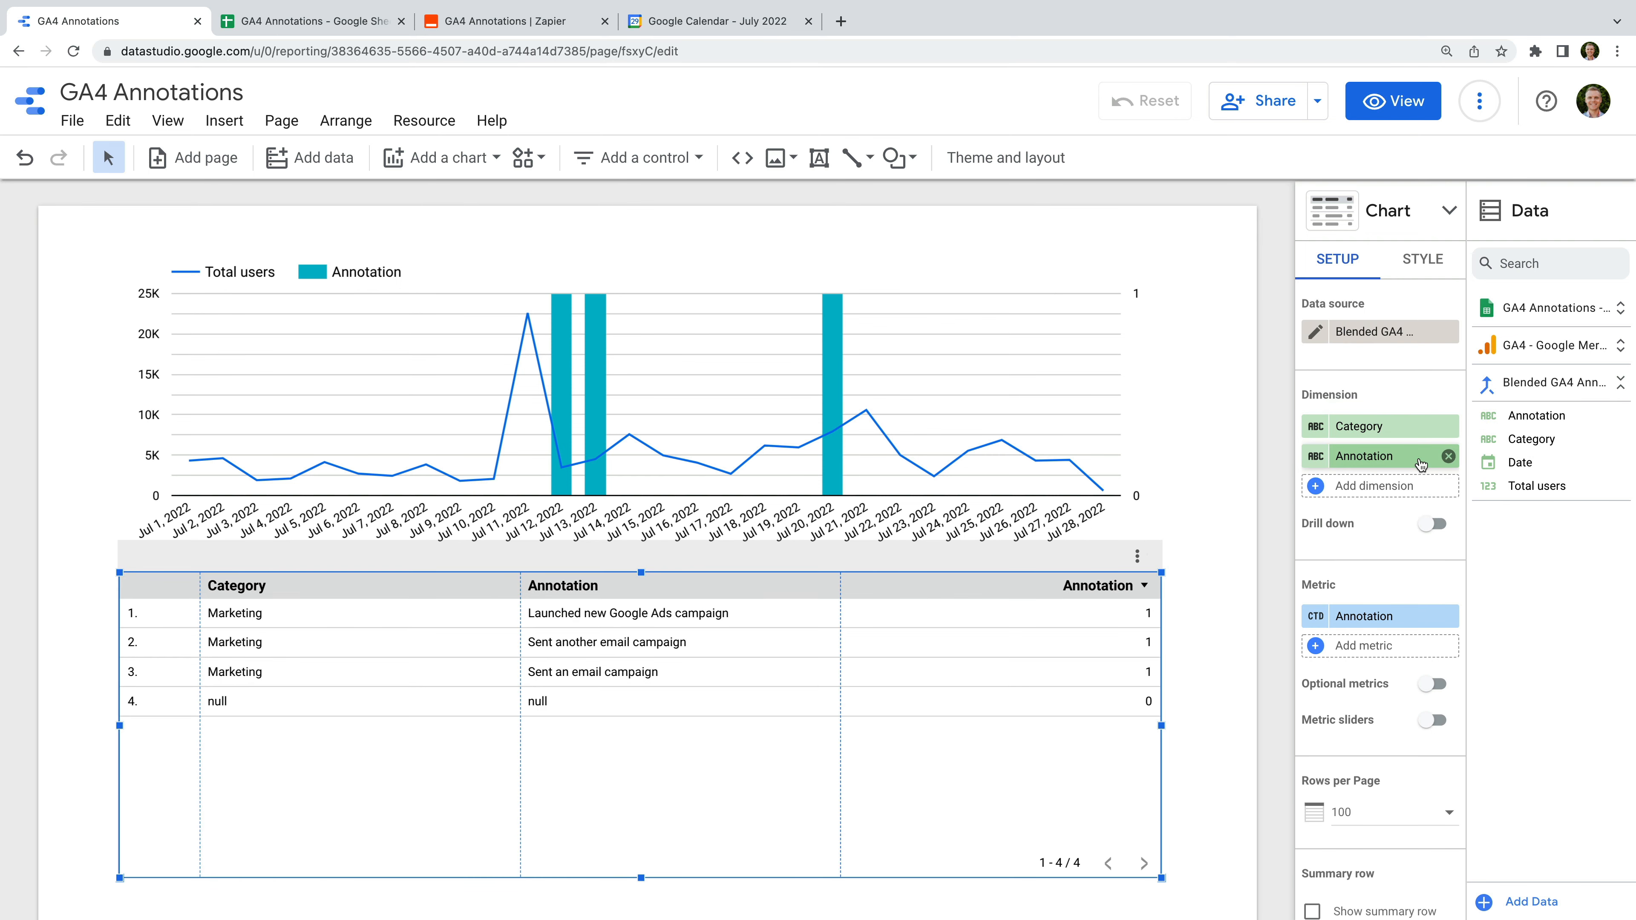
drag(1520, 463, 1368, 418)
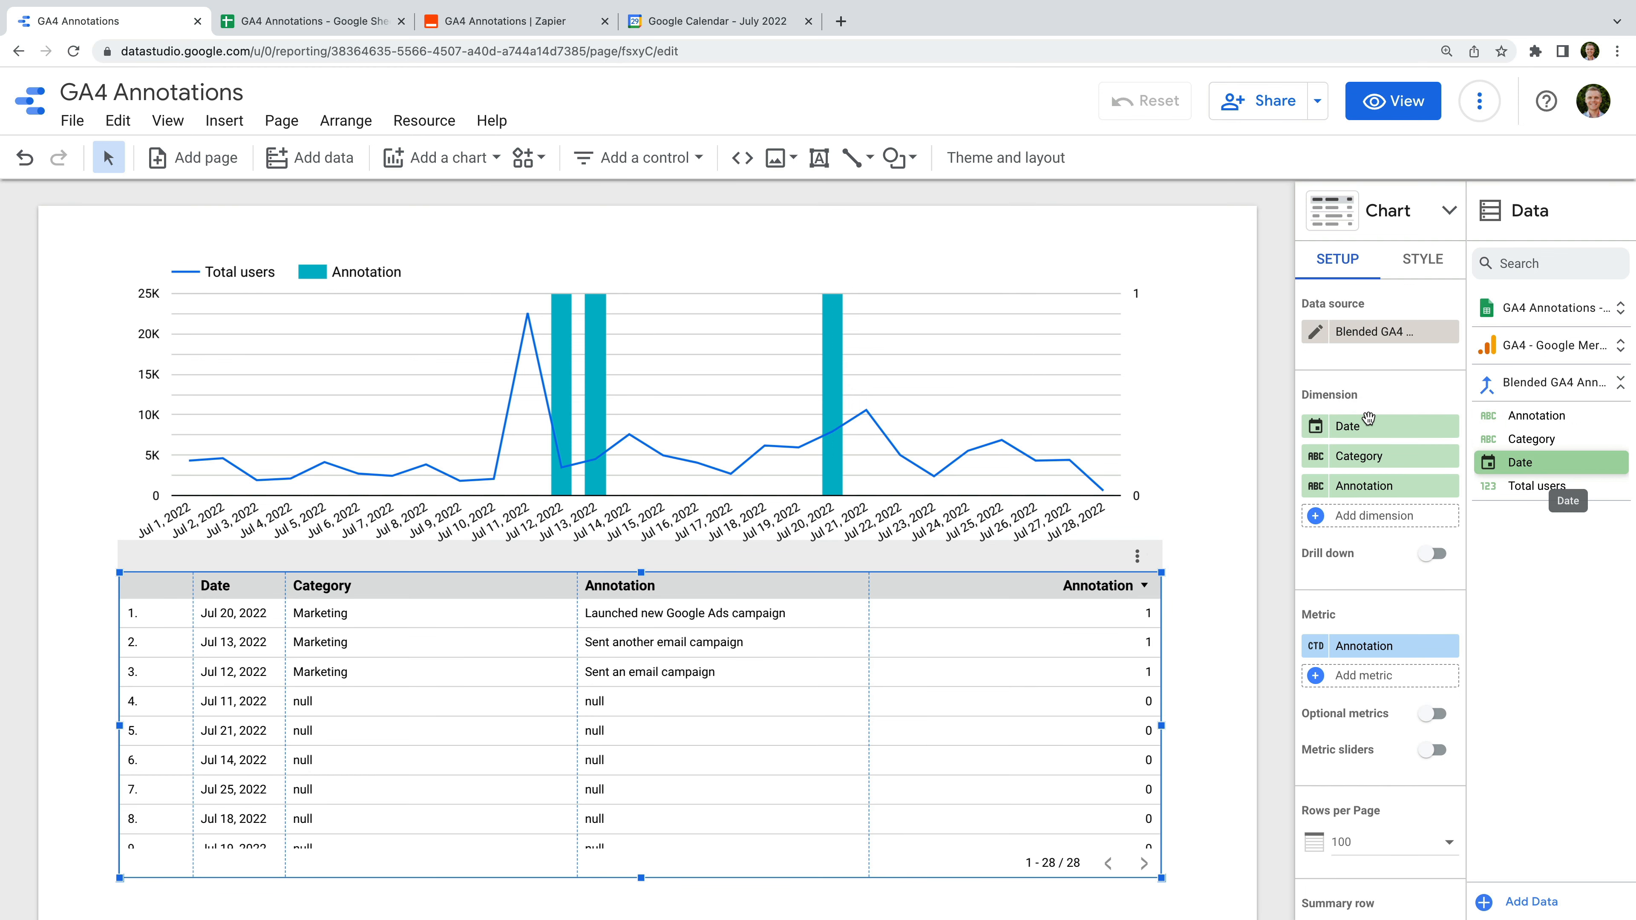
- Remove the Annotation metric from the table and sort its rows by Date in ascending order
click(1448, 646)
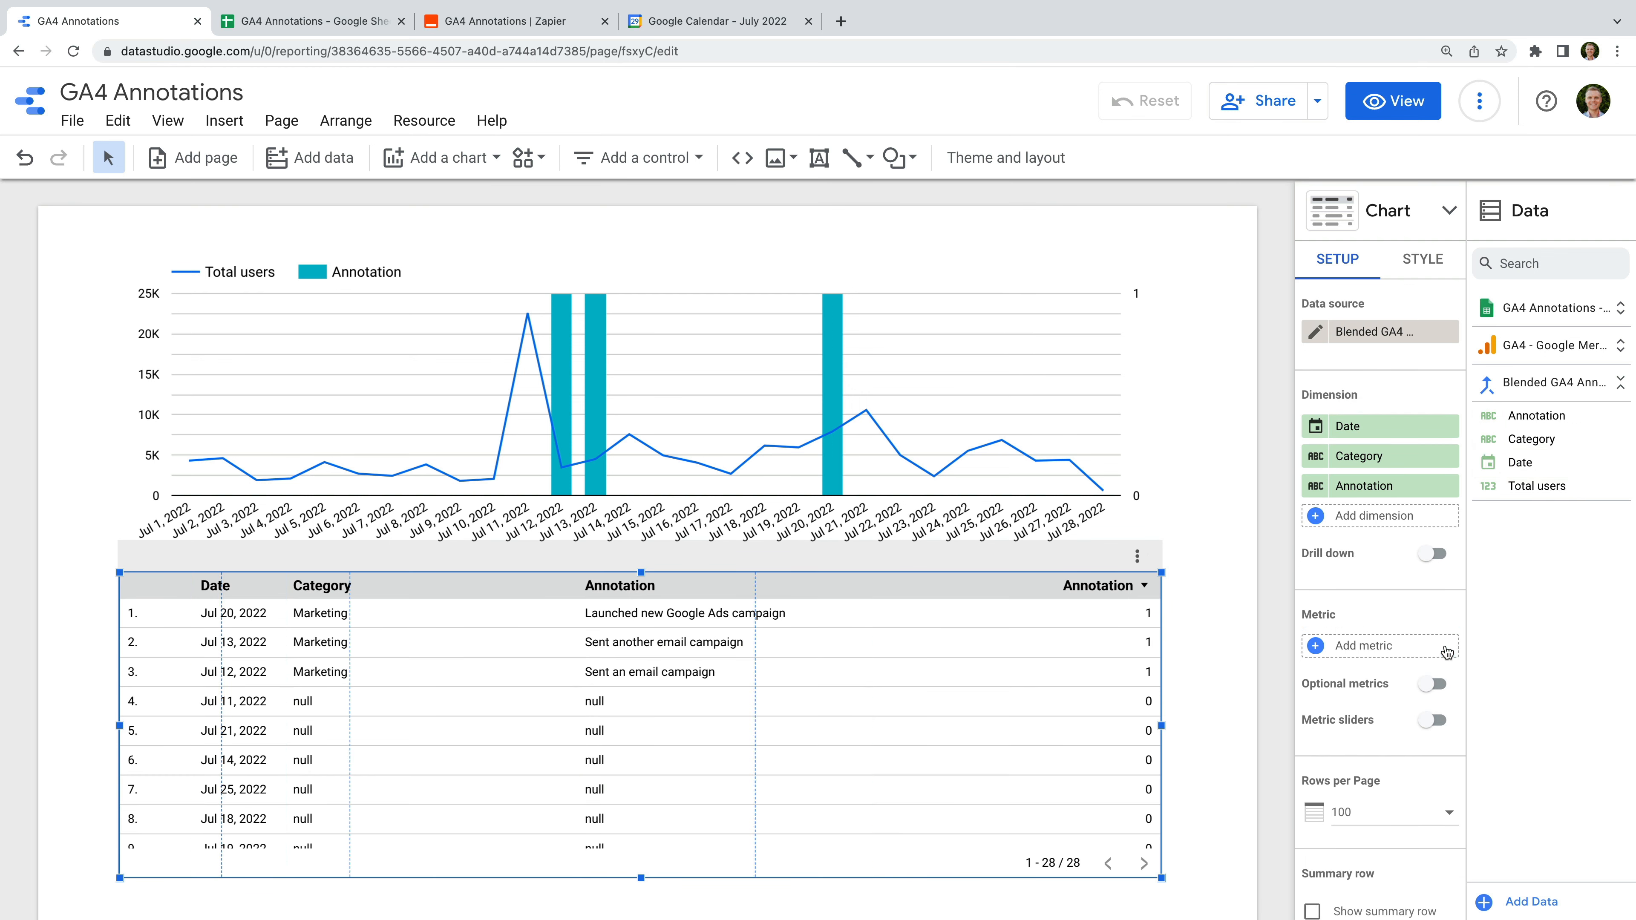
scroll(1415, 621, down, 6)
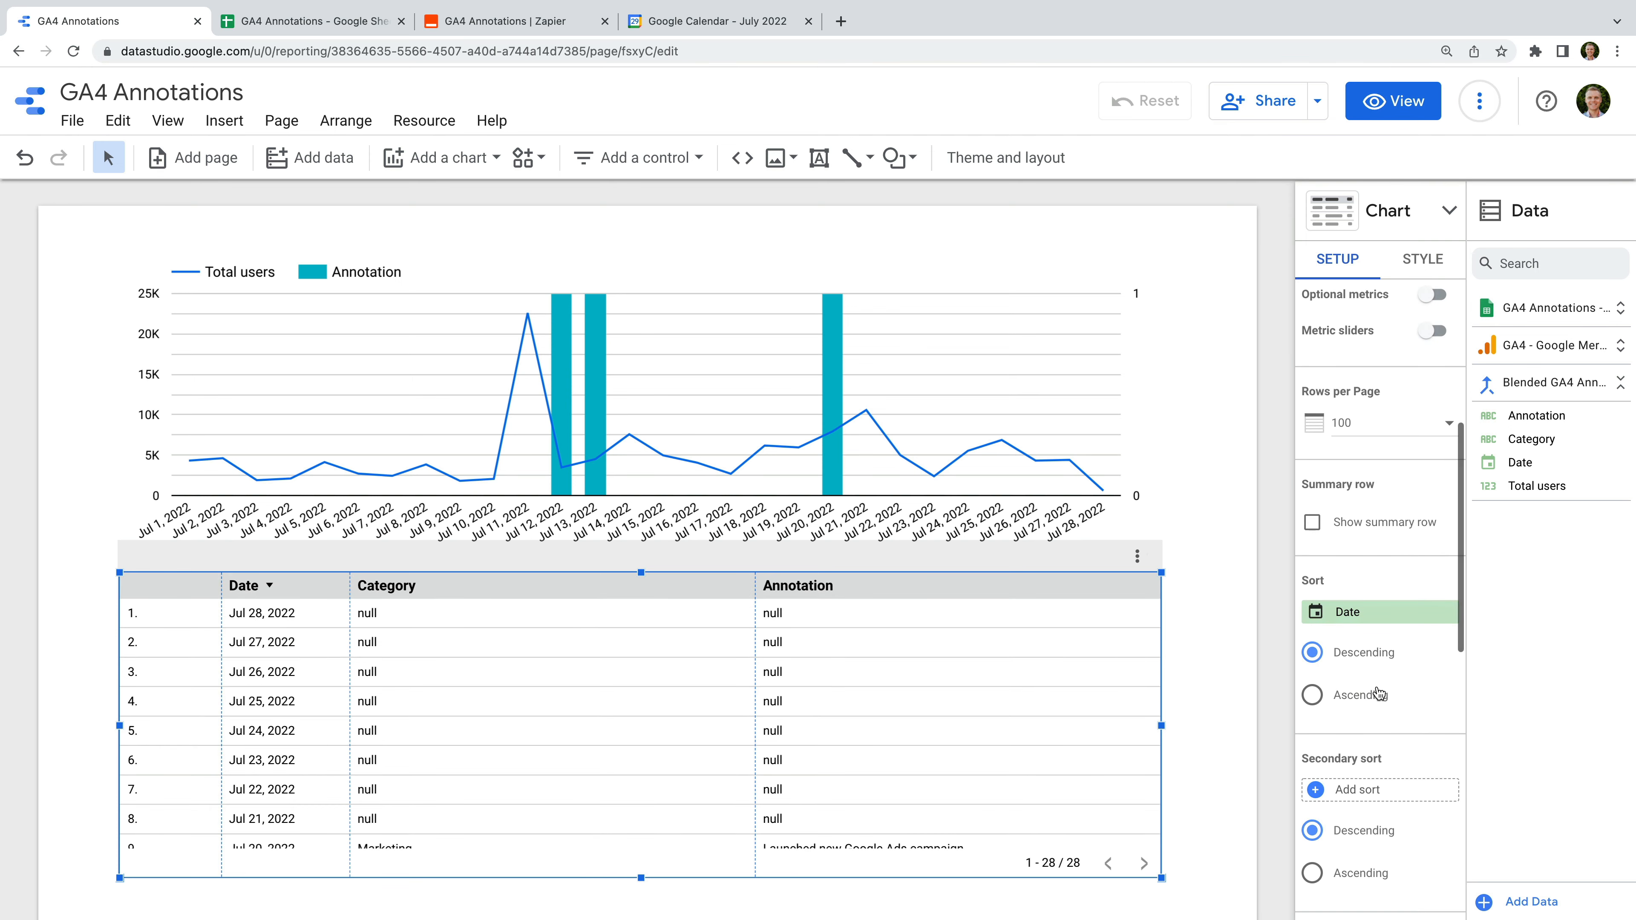
click(1313, 695)
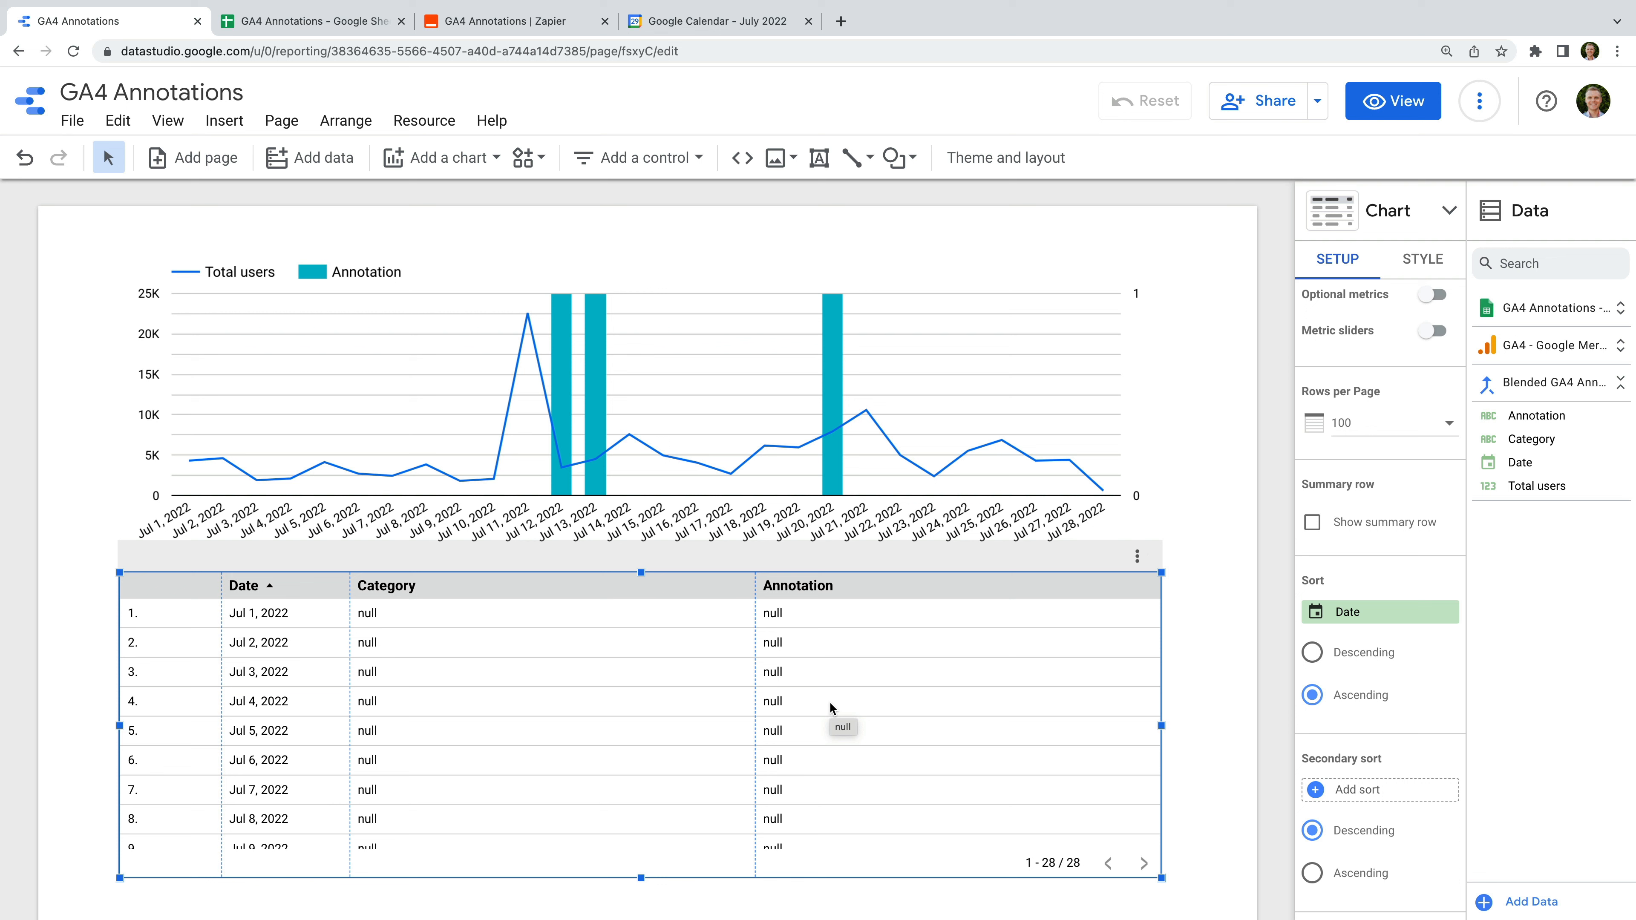
- Create a new filter for the table and name it Remove Null
scroll(1429, 711, down, 1)
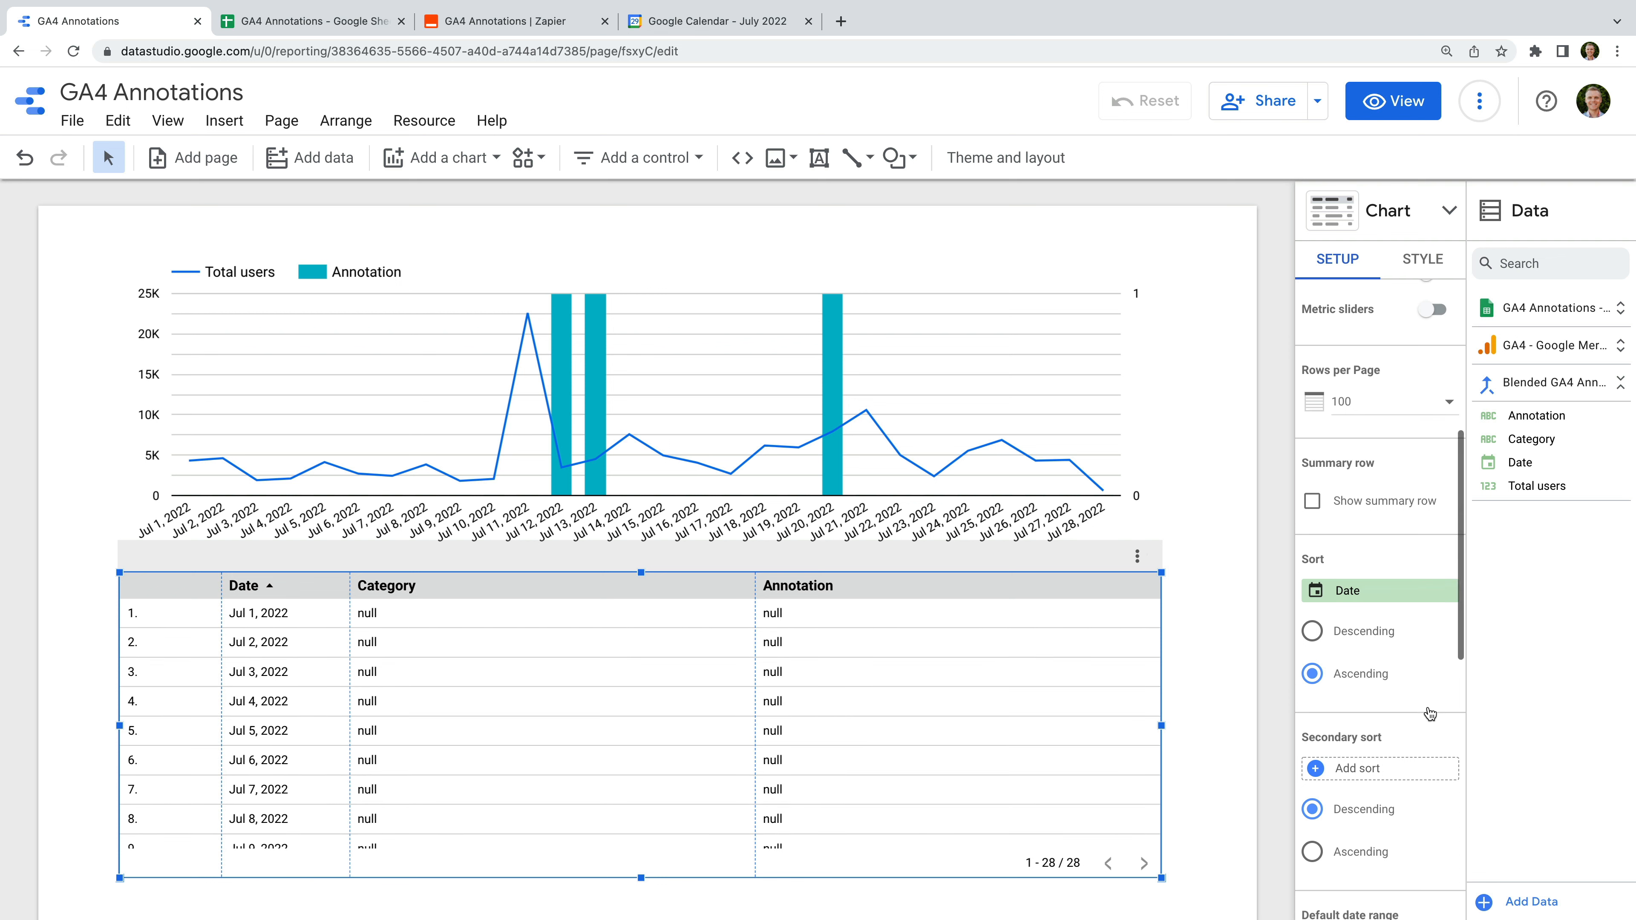
scroll(1429, 713, down, 5)
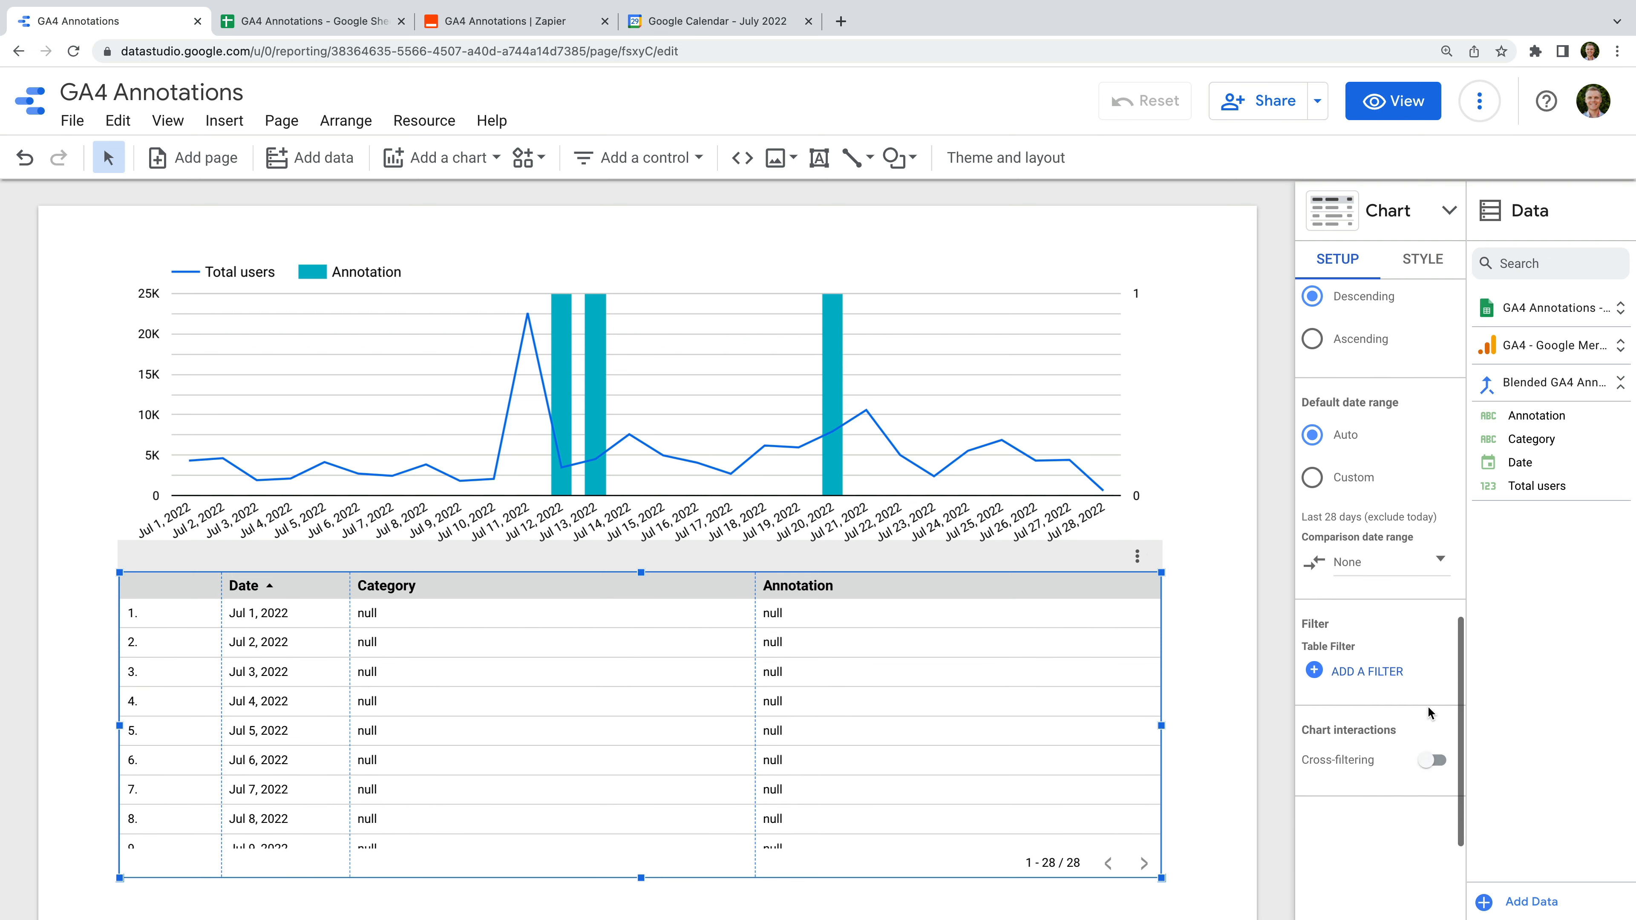
scroll(1428, 705, down, 1)
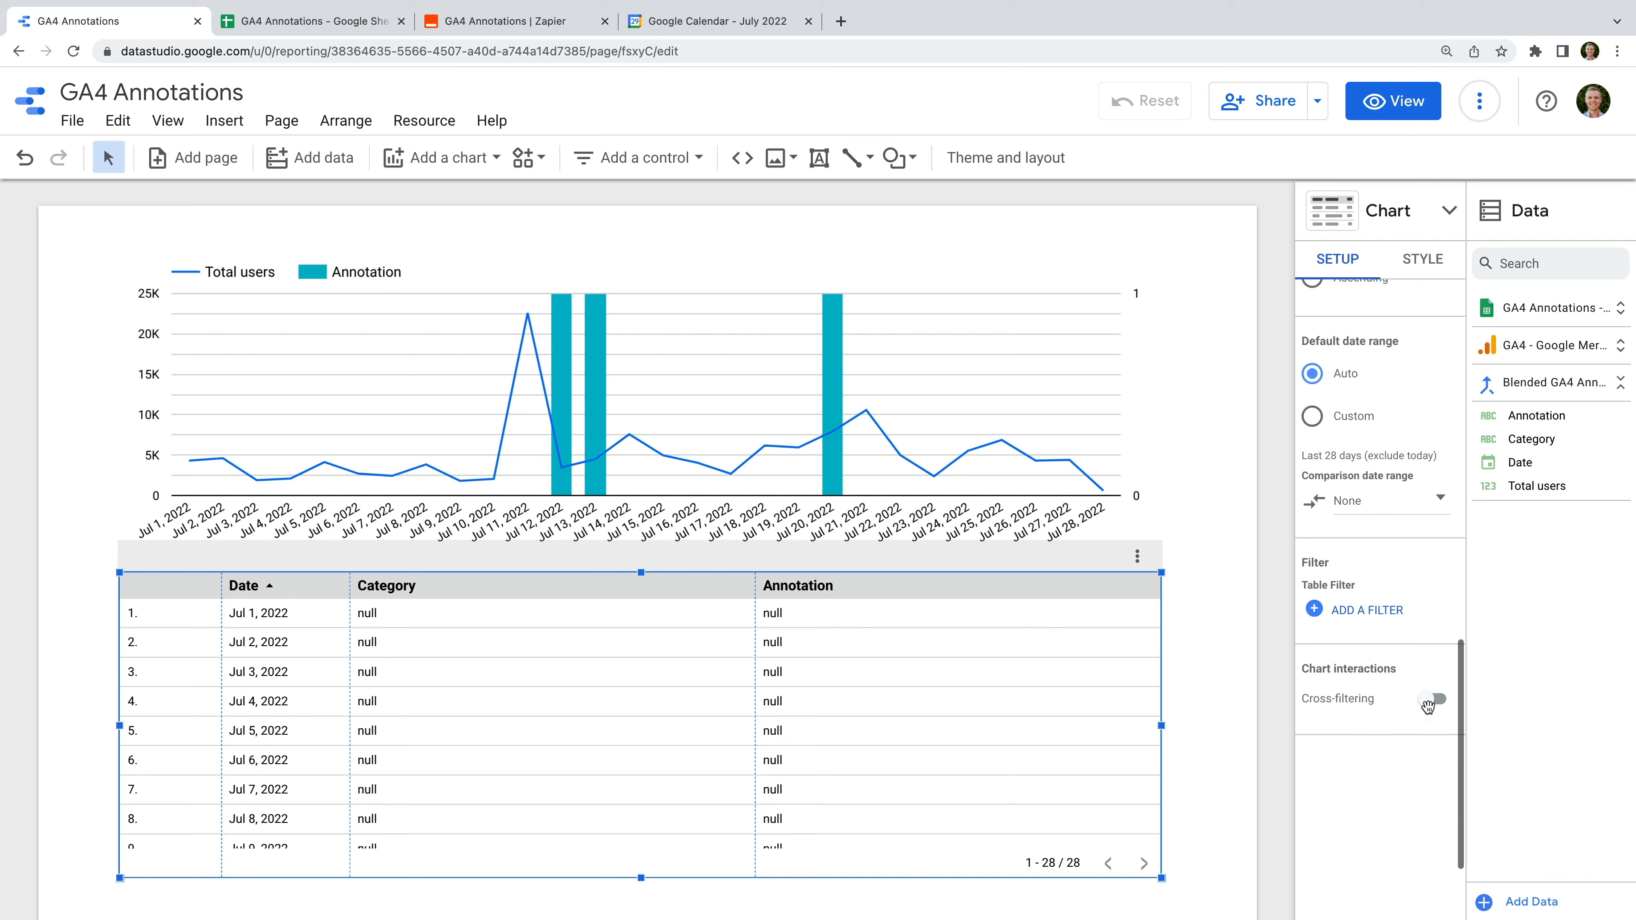
click(1365, 617)
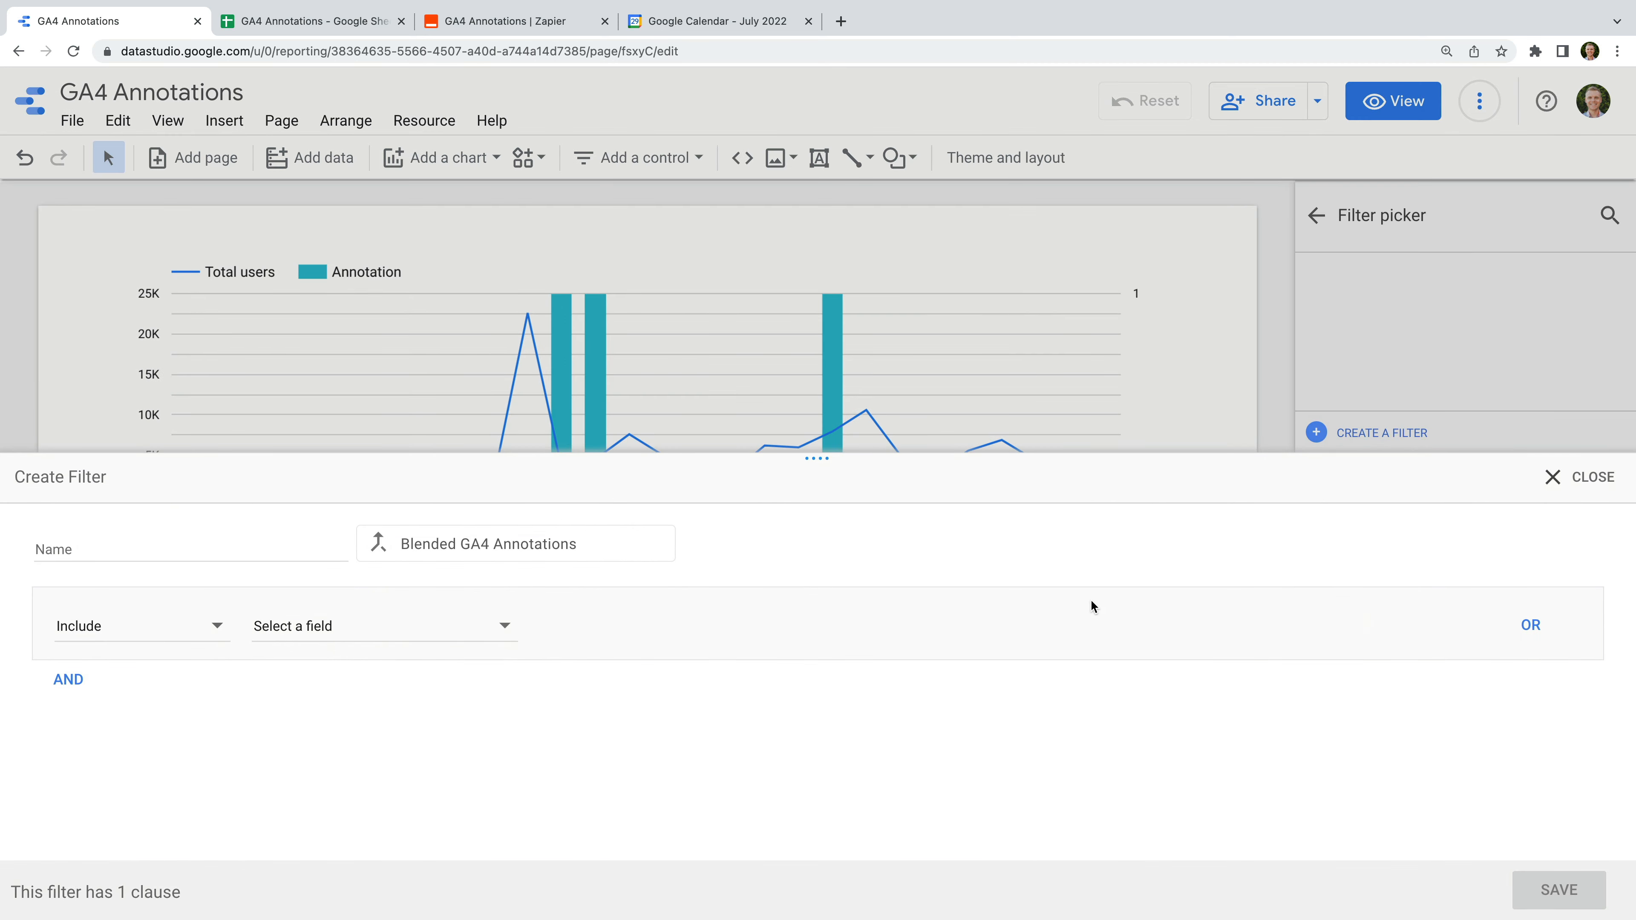
click(274, 545)
text(Remove Null)
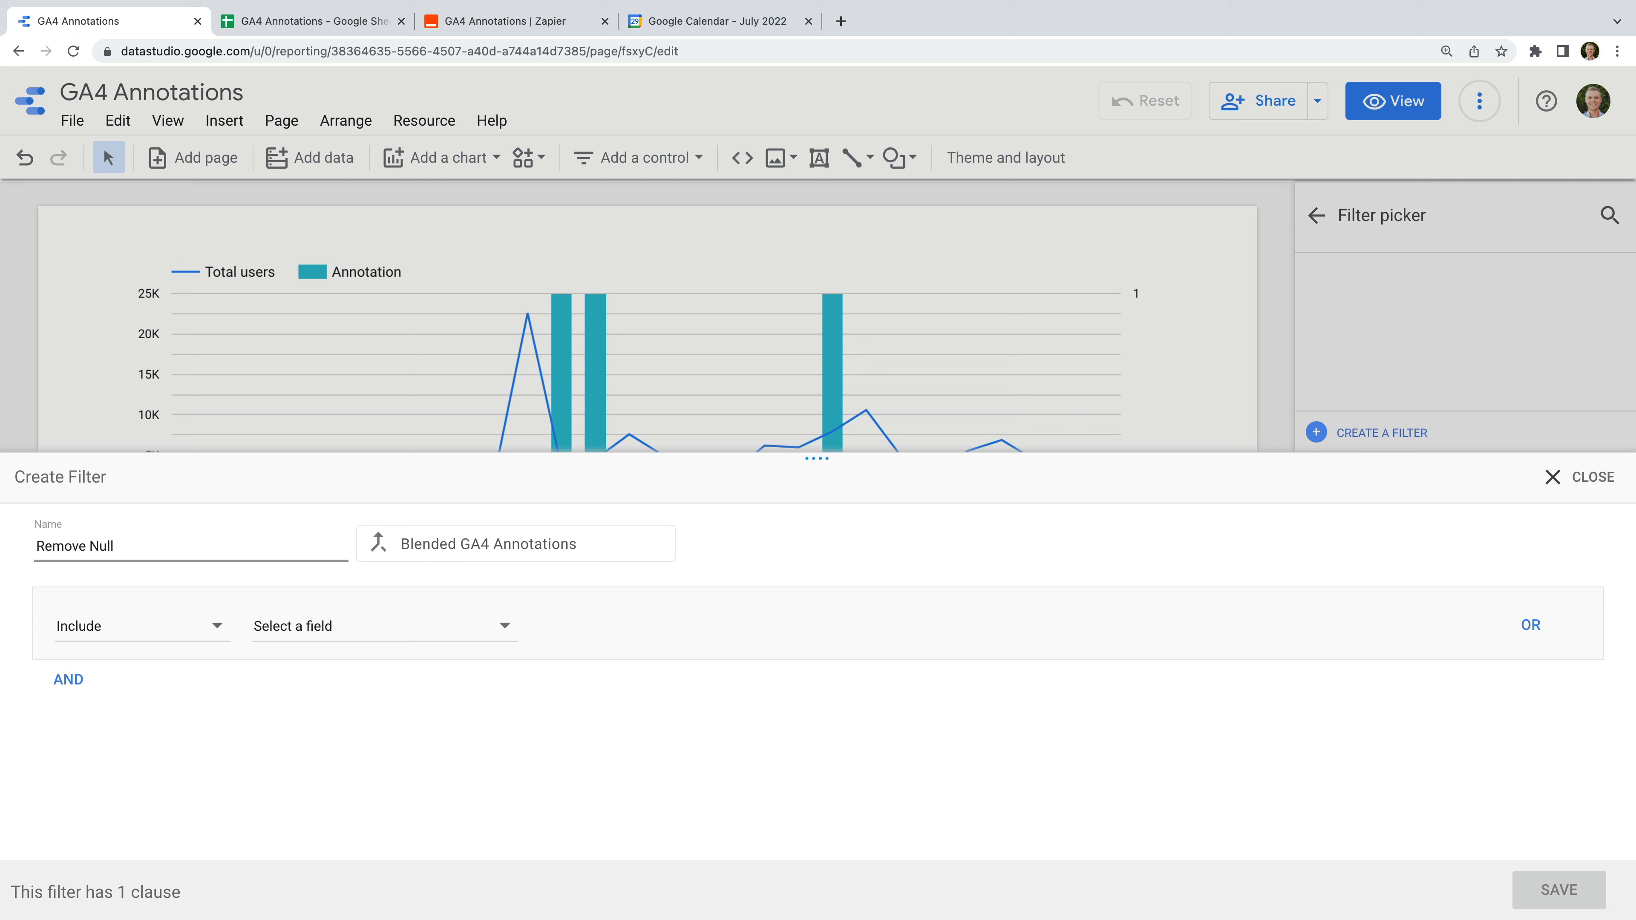
- Make the filter exclude rows where Annotation Is Null, save it, and narrow the table's Category column
click(186, 631)
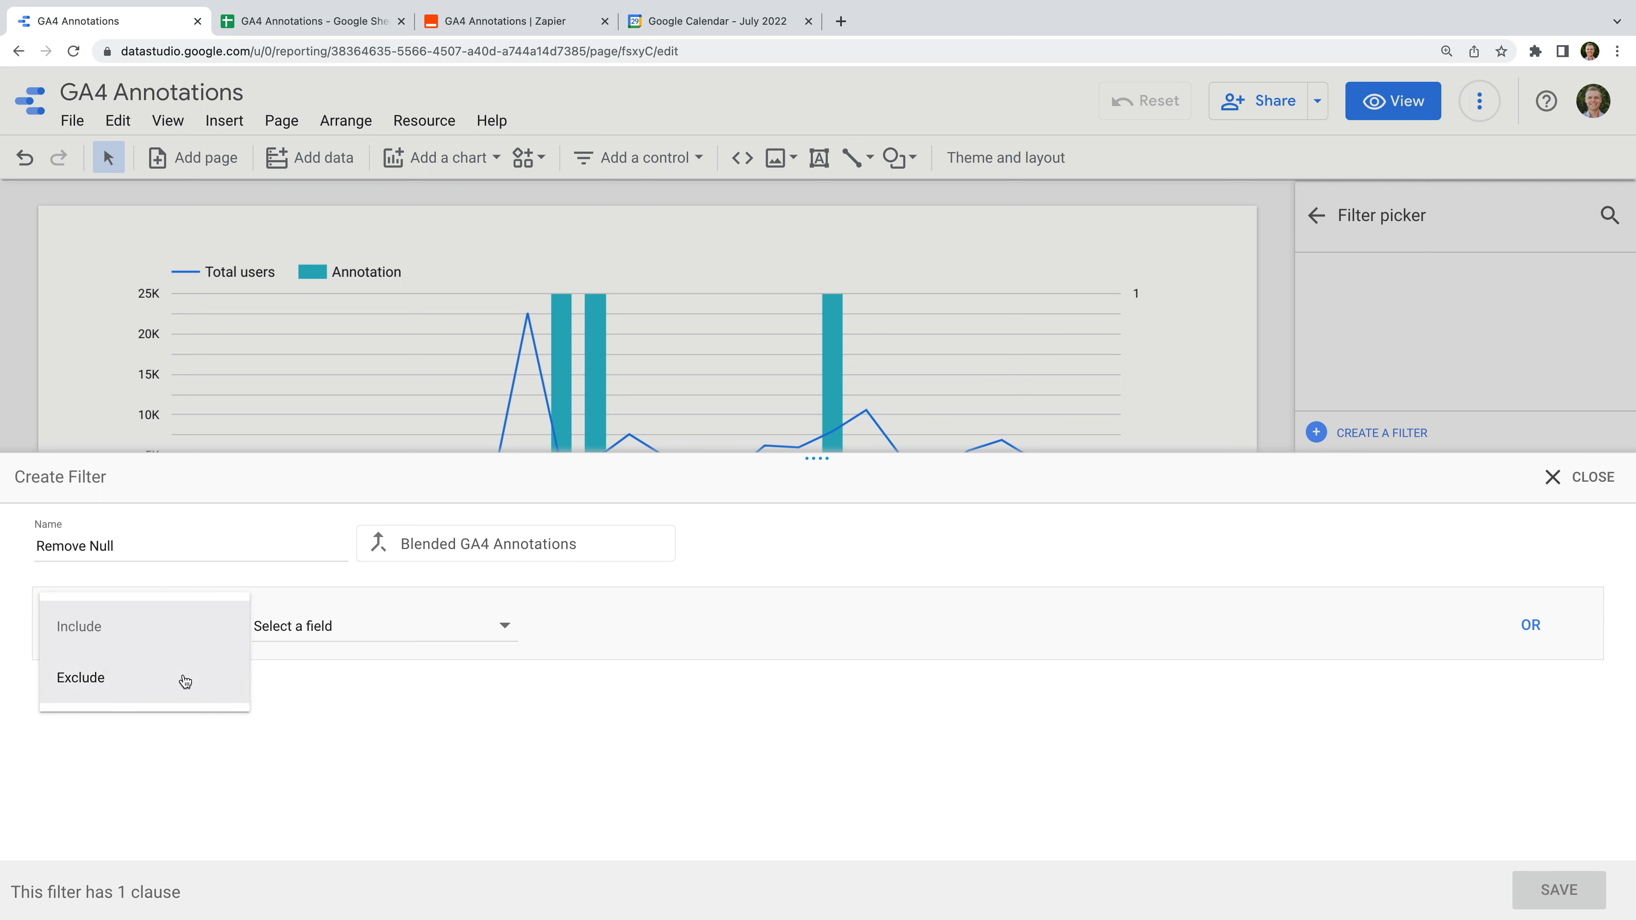
click(183, 678)
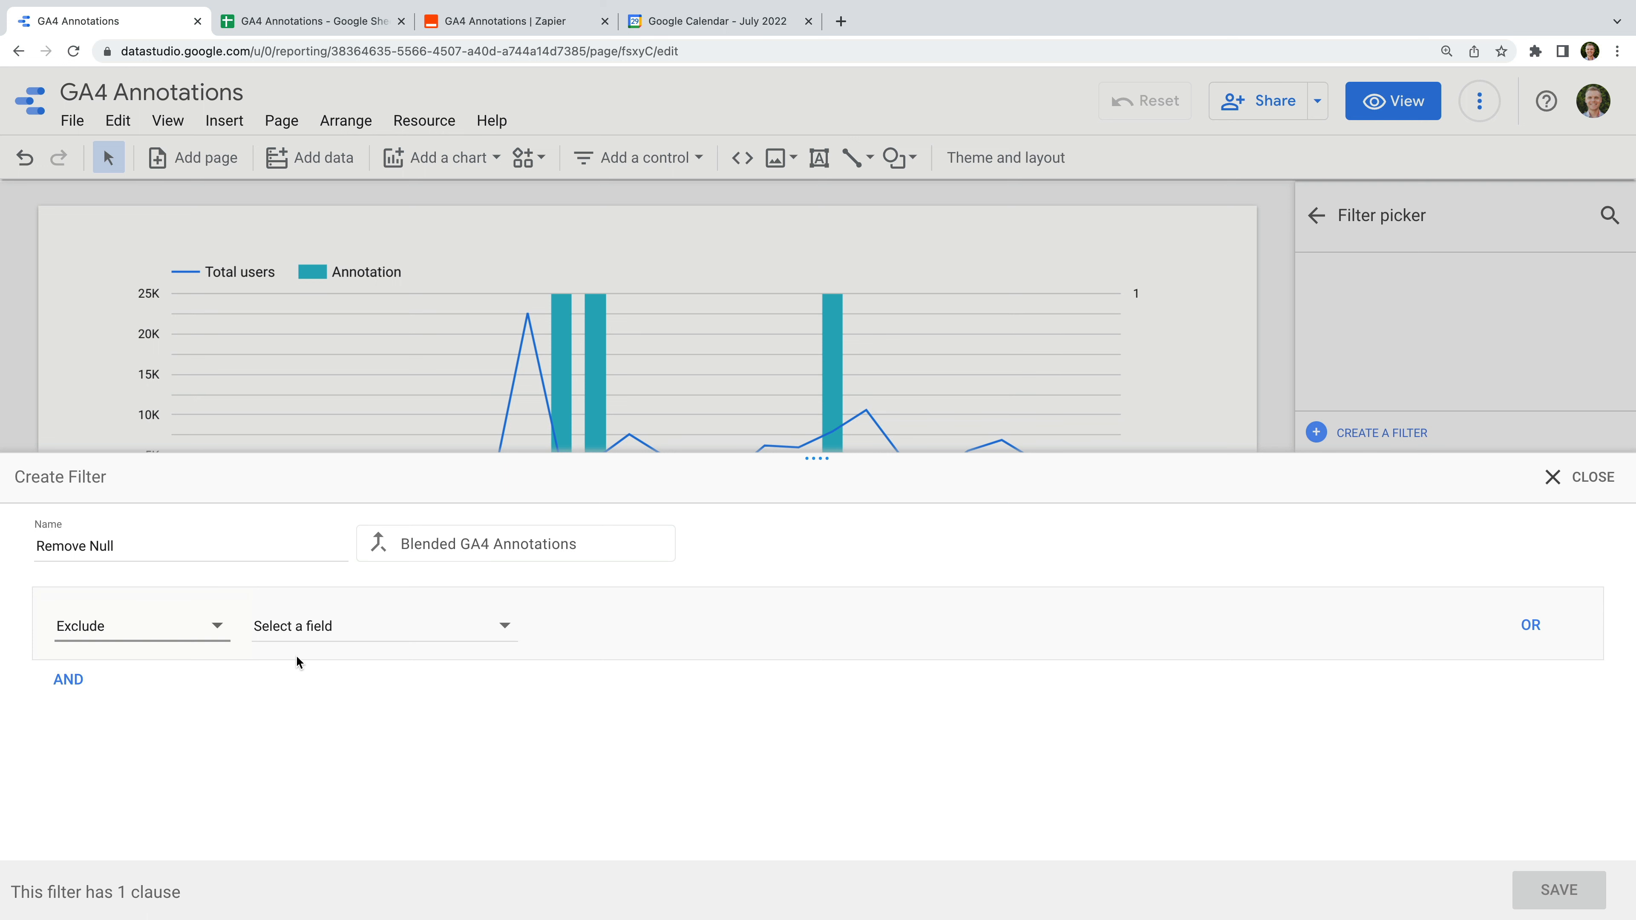
click(402, 630)
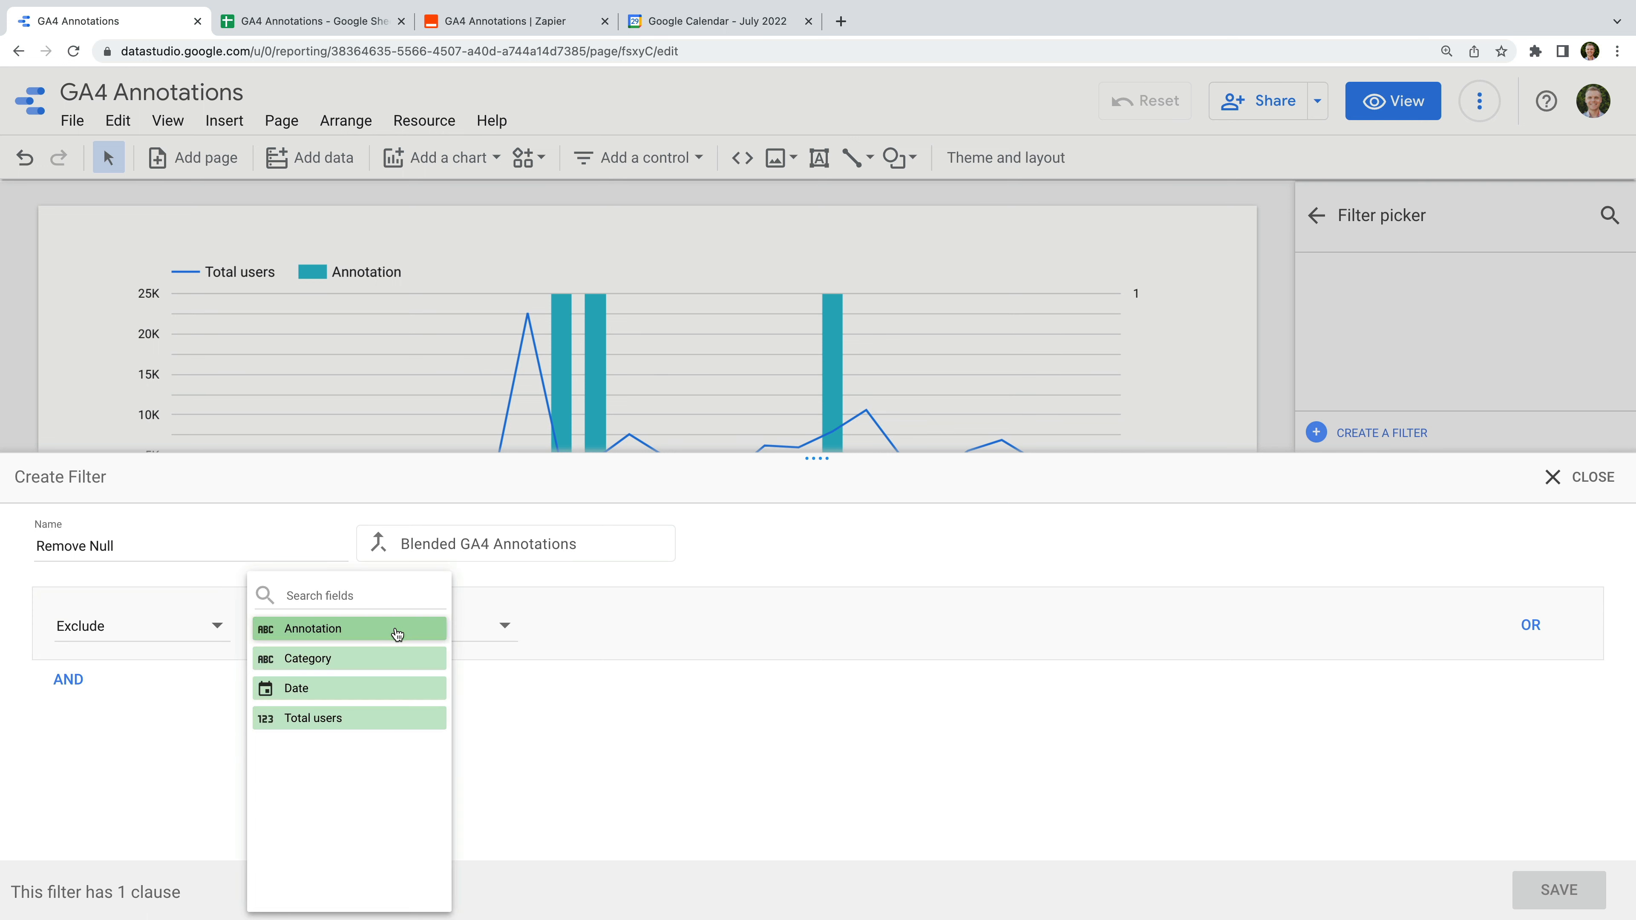
click(398, 632)
click(626, 627)
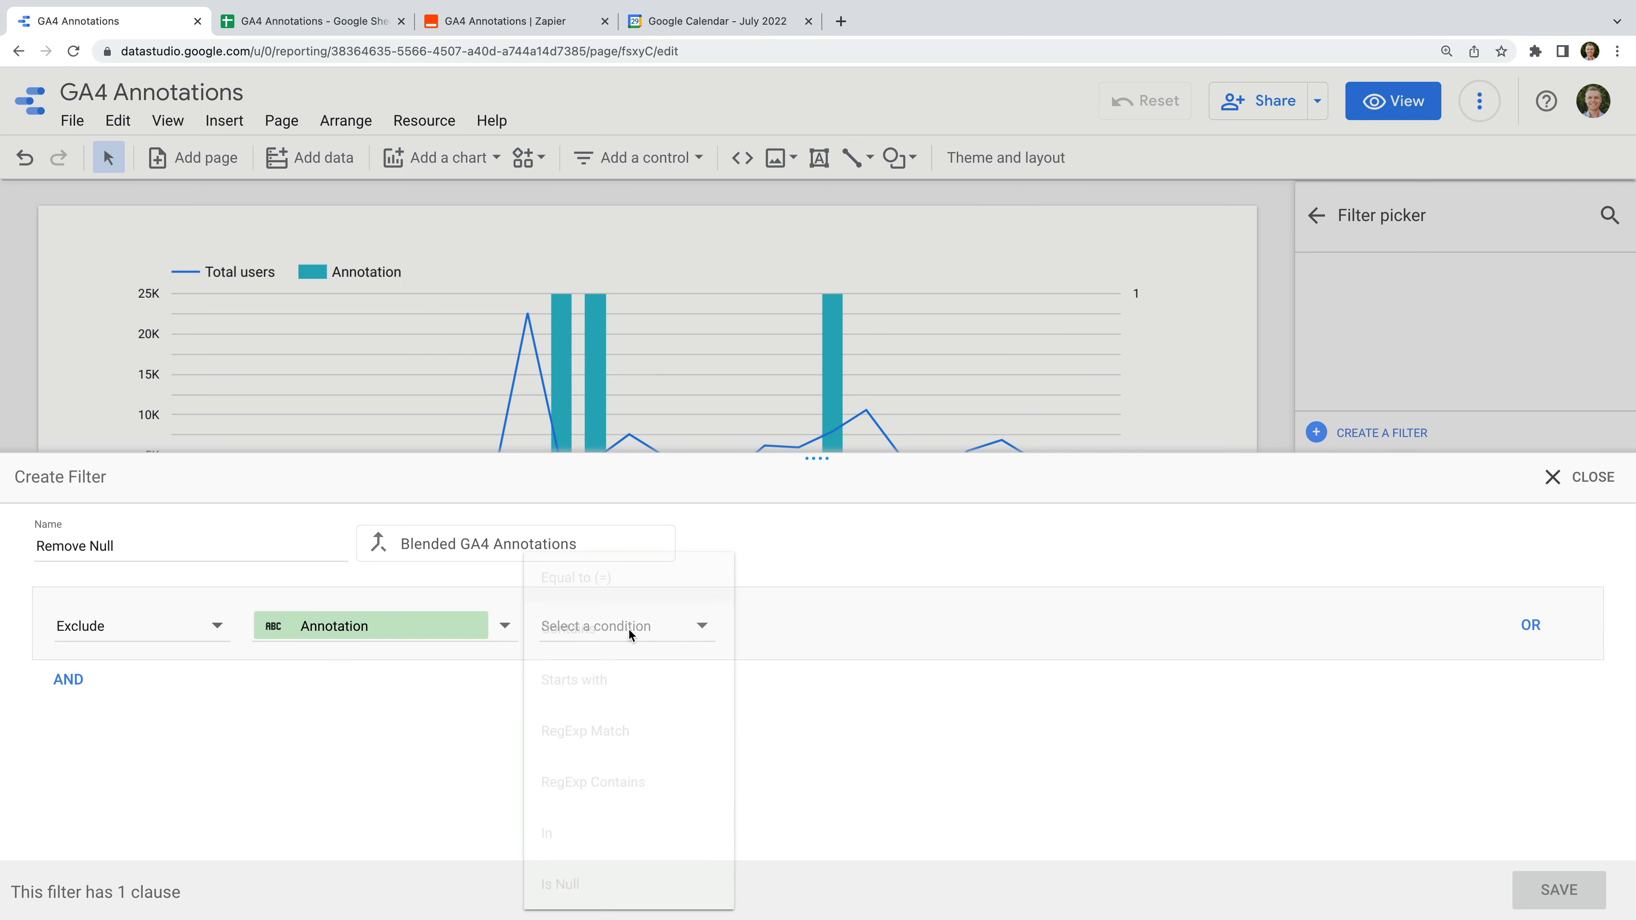
click(636, 883)
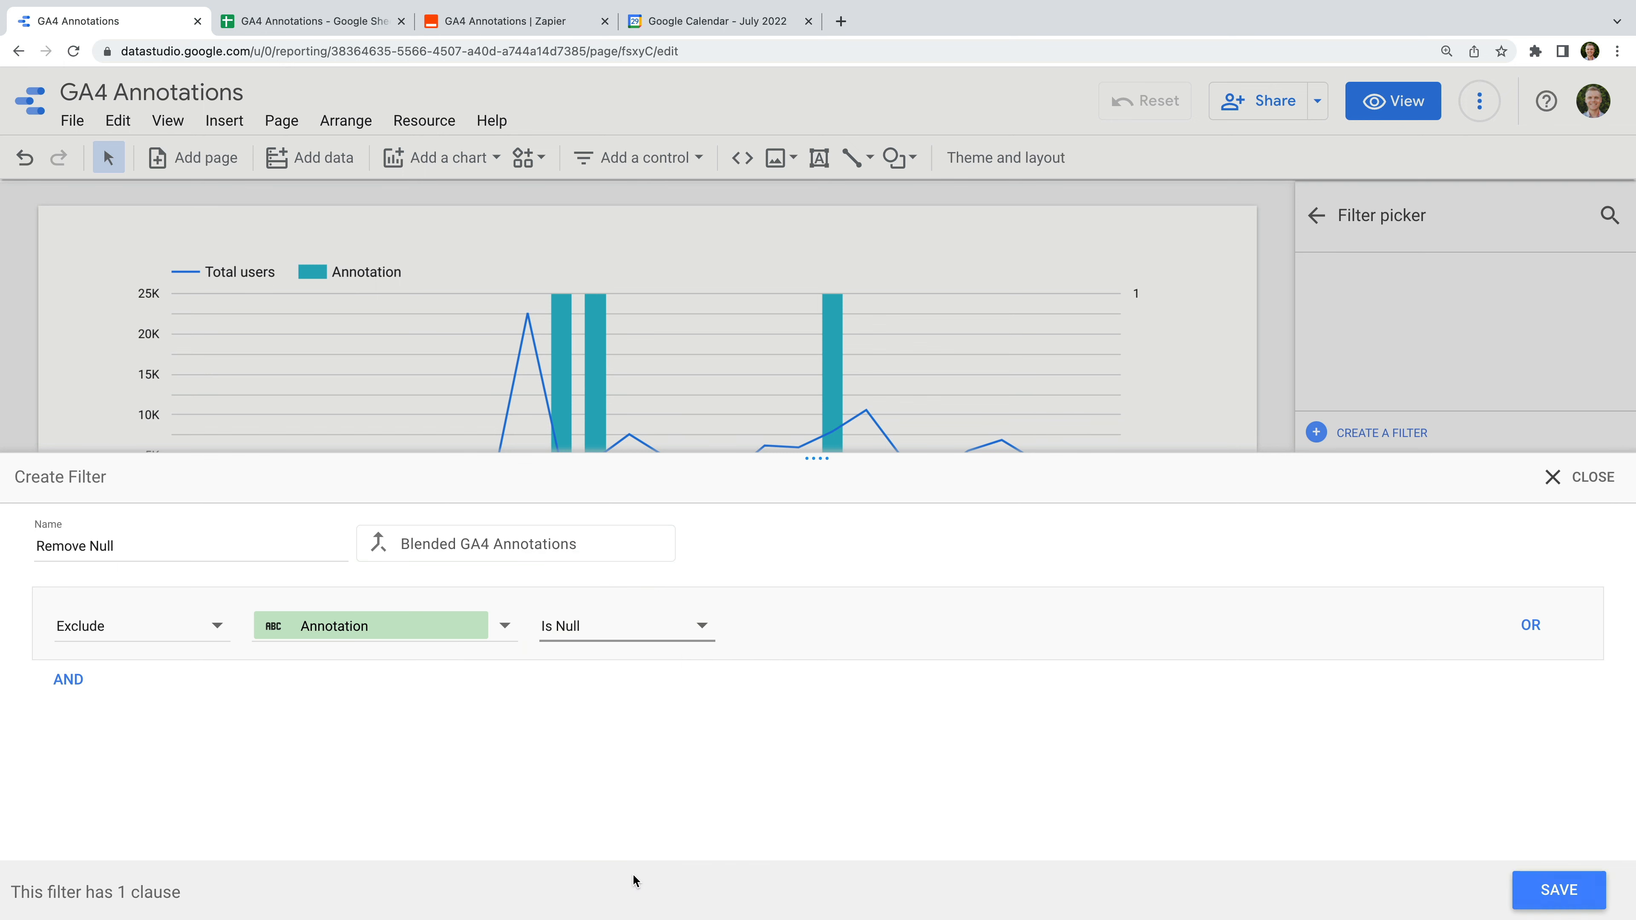
click(1532, 876)
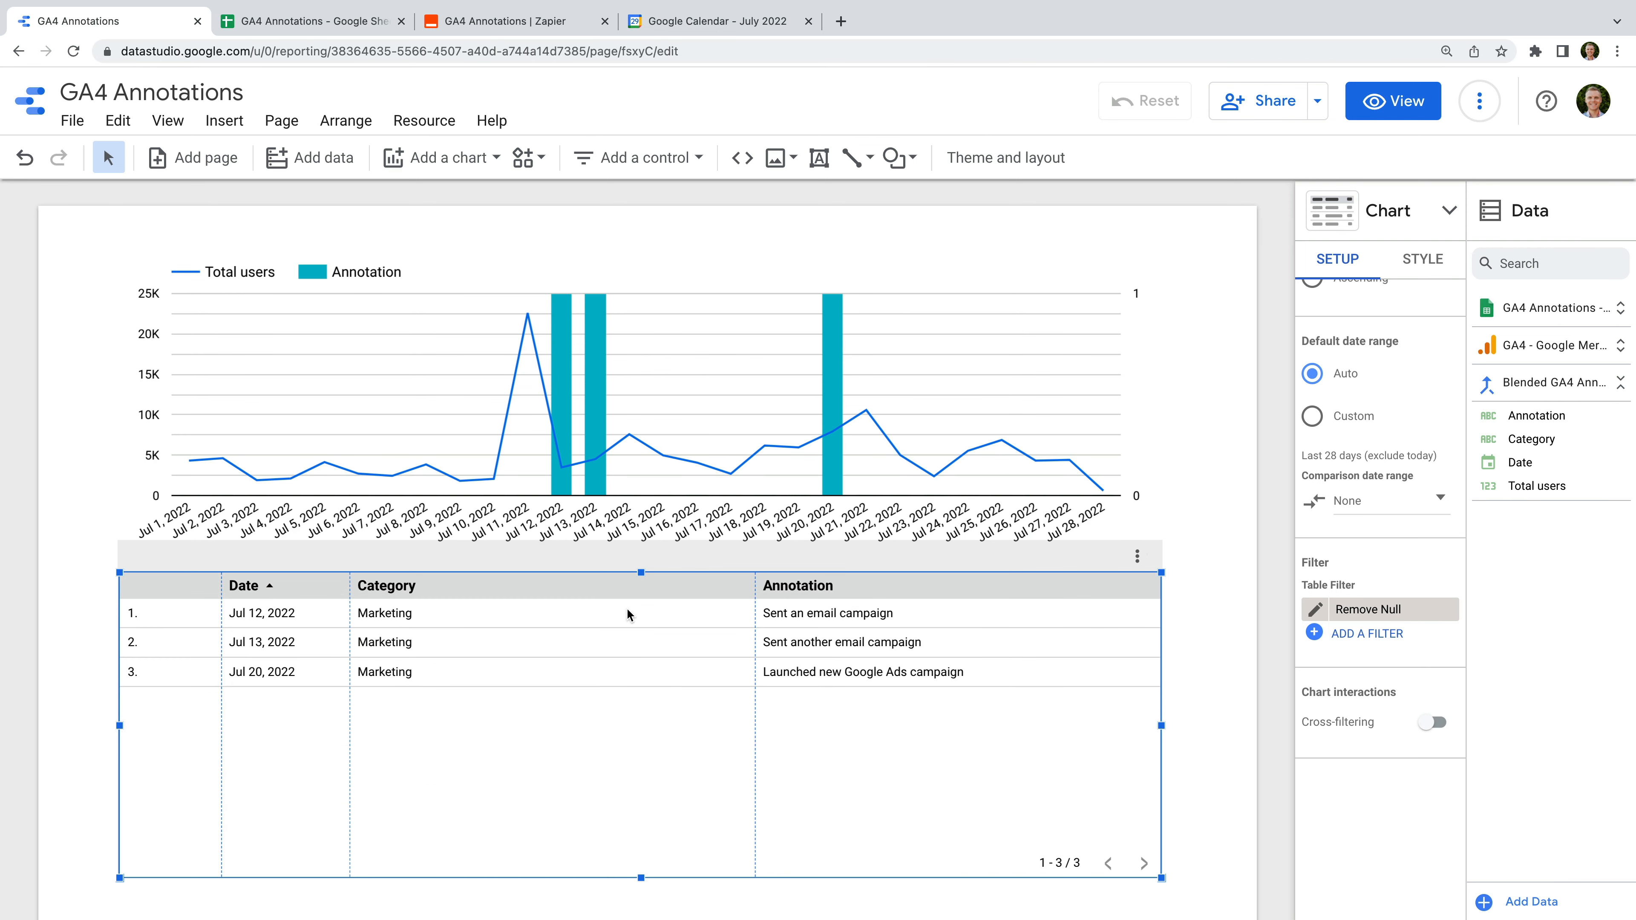
drag(755, 582, 500, 583)
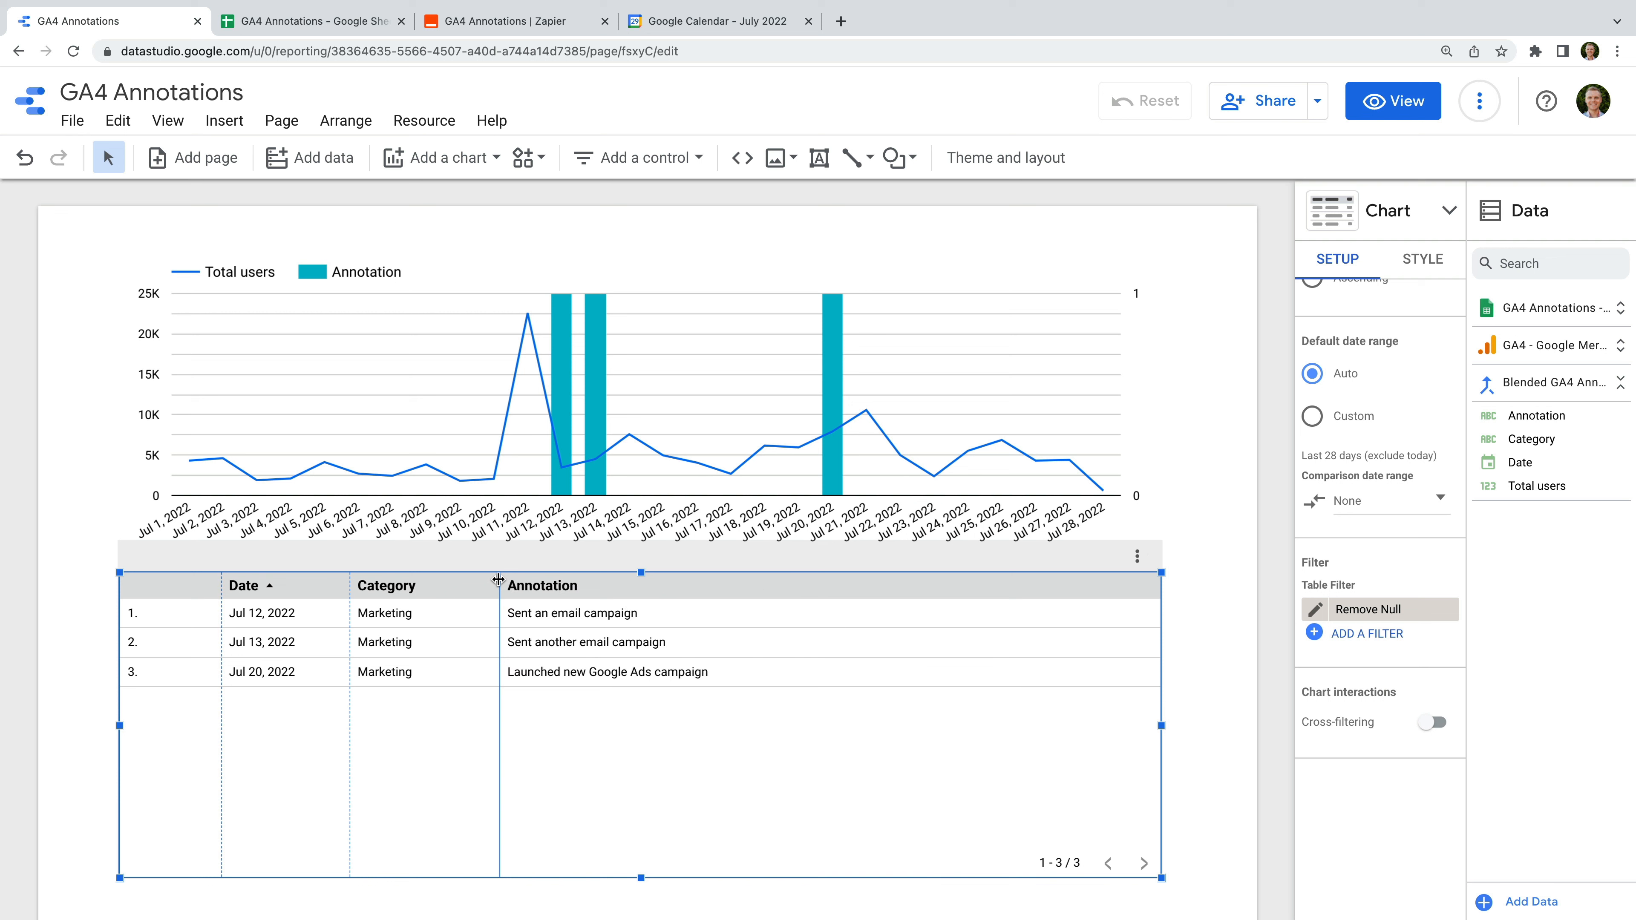
- Turn on cross-filtering for the Total users and Annotation time series chart, and switch the report to view mode
click(697, 413)
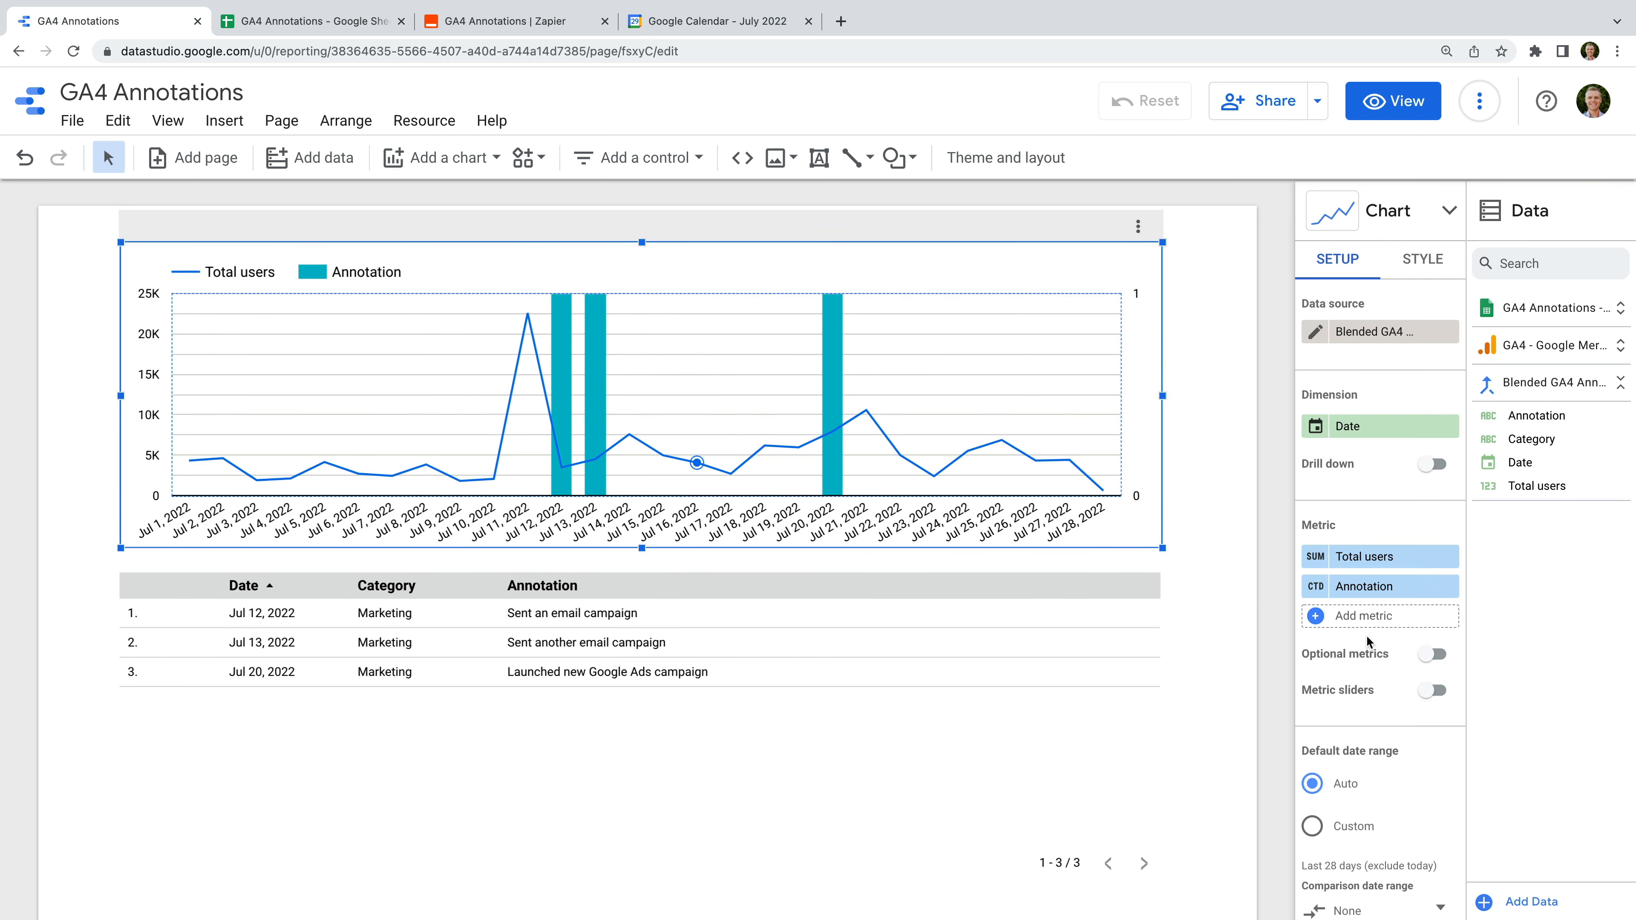
scroll(1373, 631, down, 7)
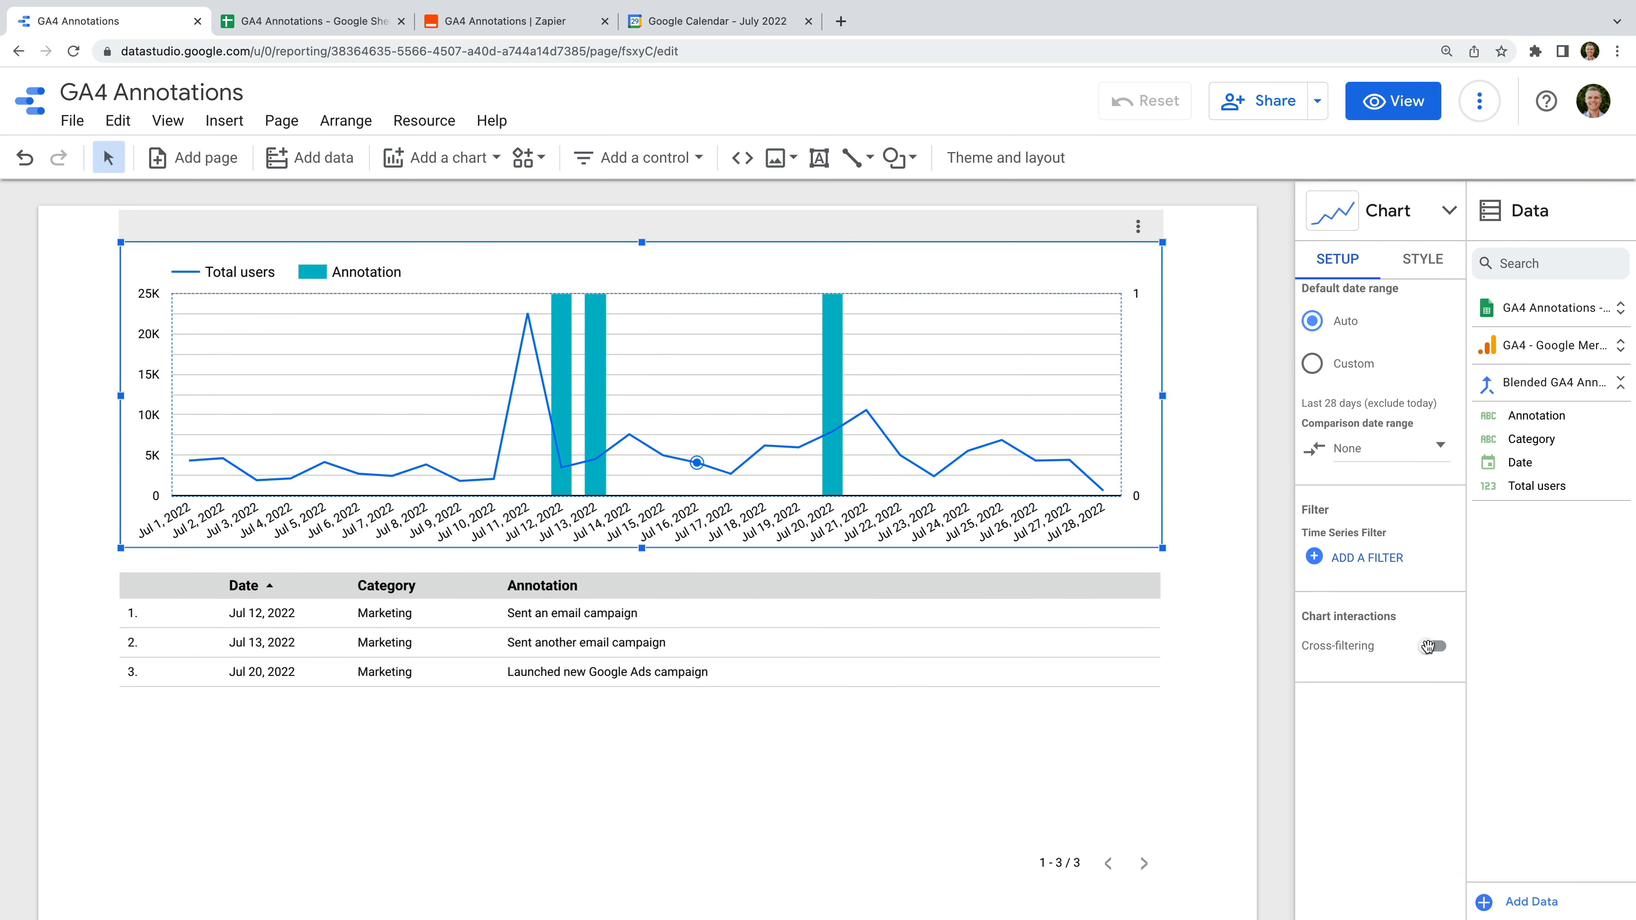
click(1423, 647)
click(1385, 114)
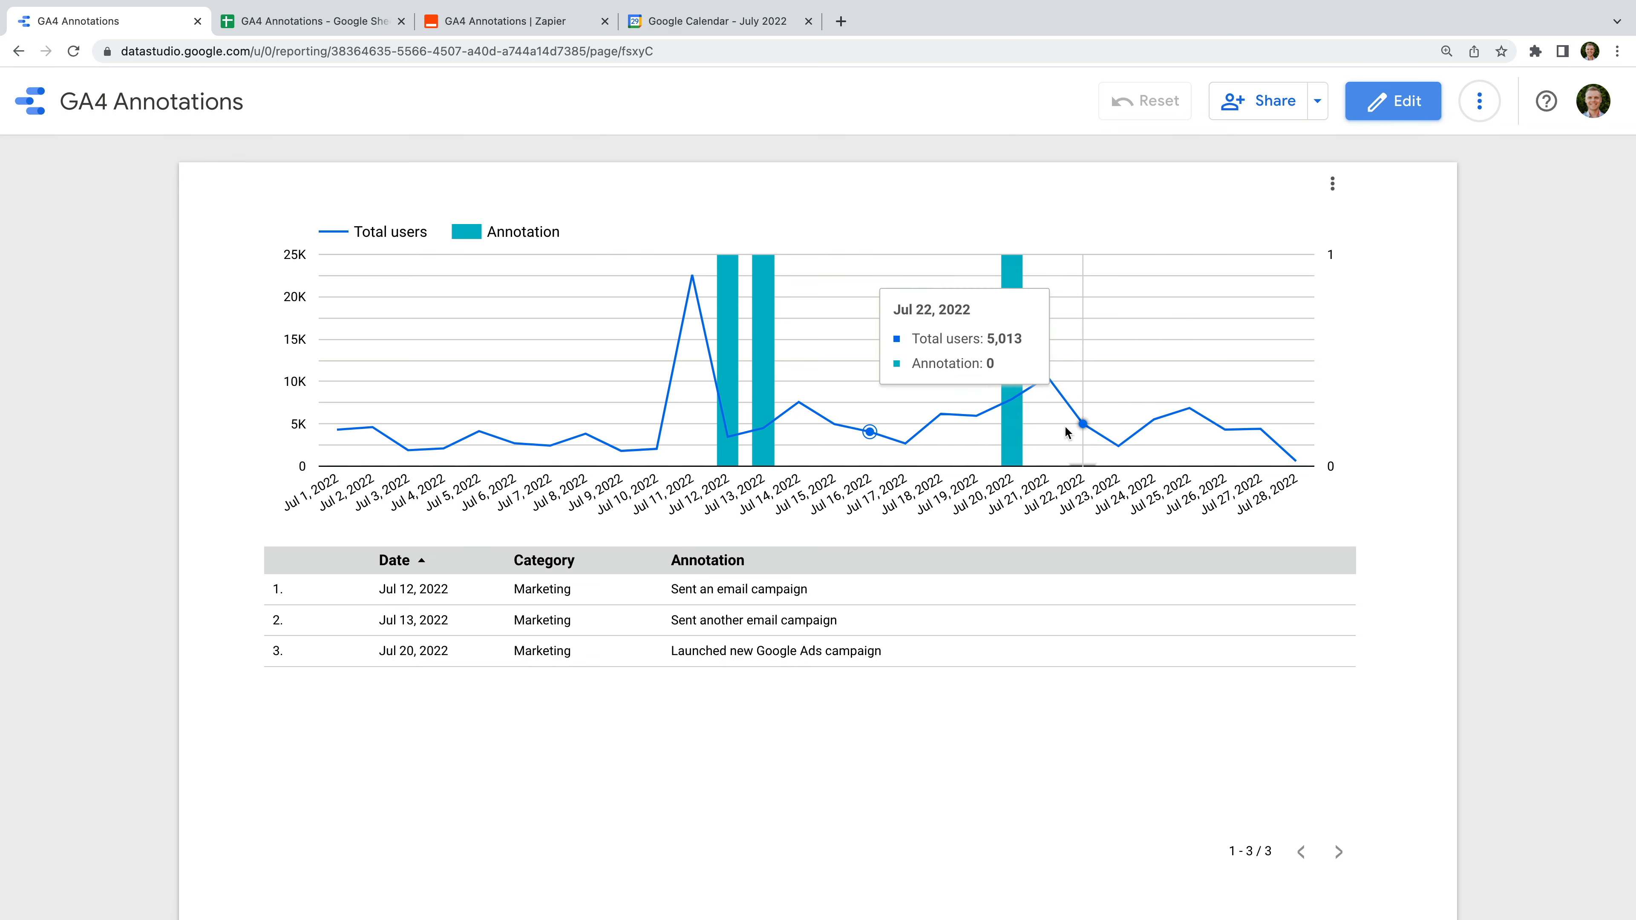
- Test the chart's cross-filtering on Jul 12, Jul 13 and Jul 20, 2022 in turn, and reset the report's filters
click(727, 425)
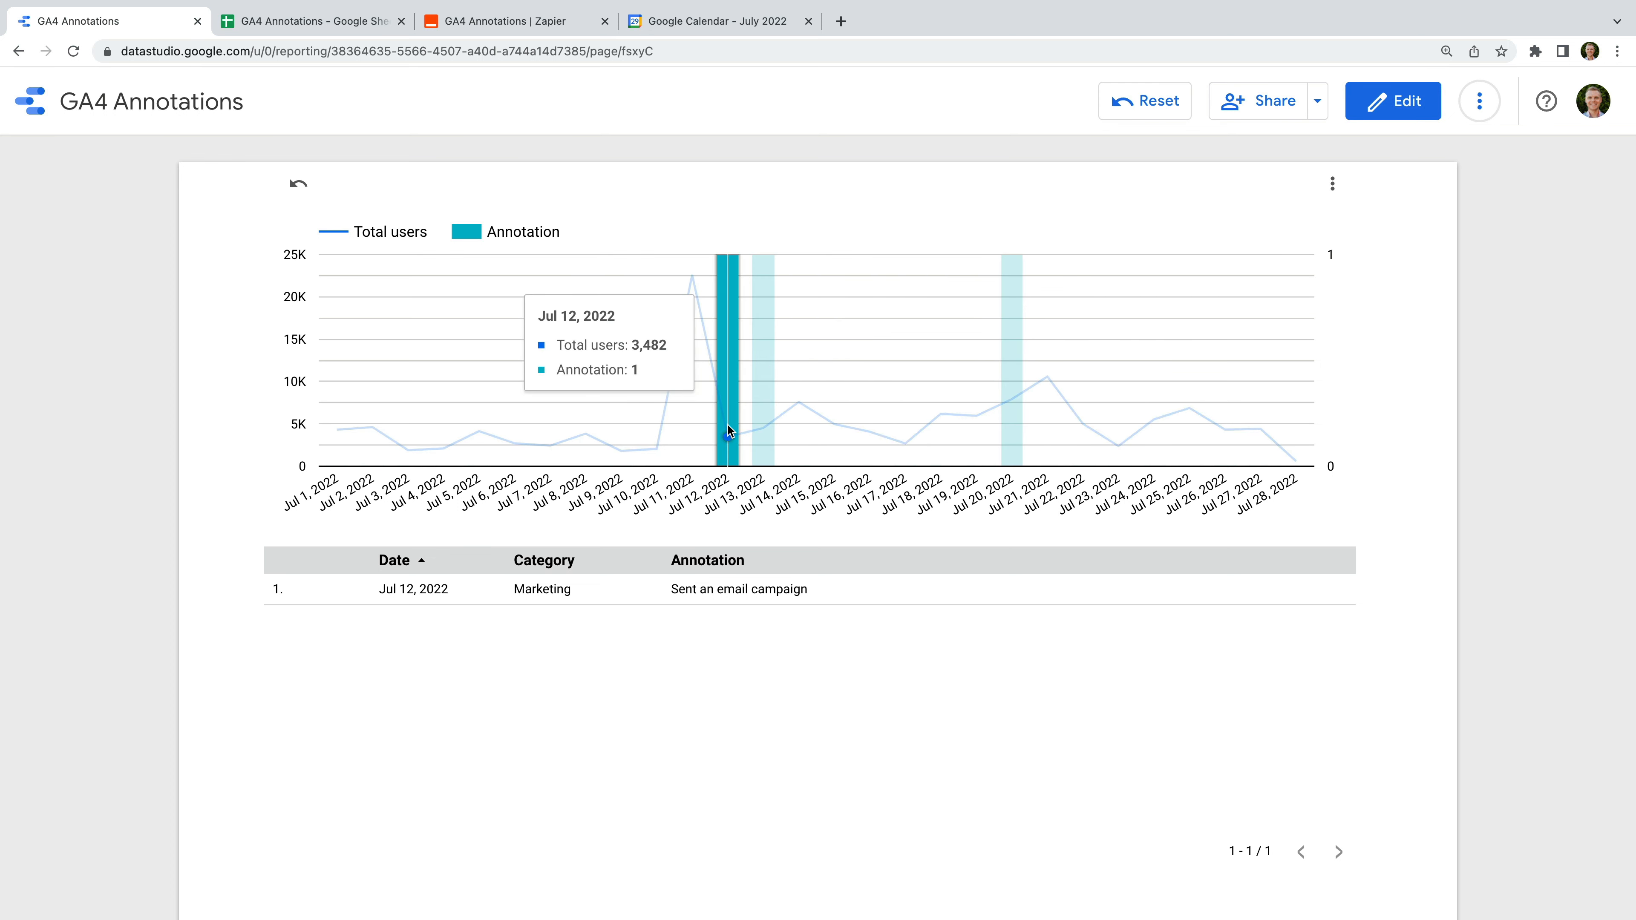
click(765, 421)
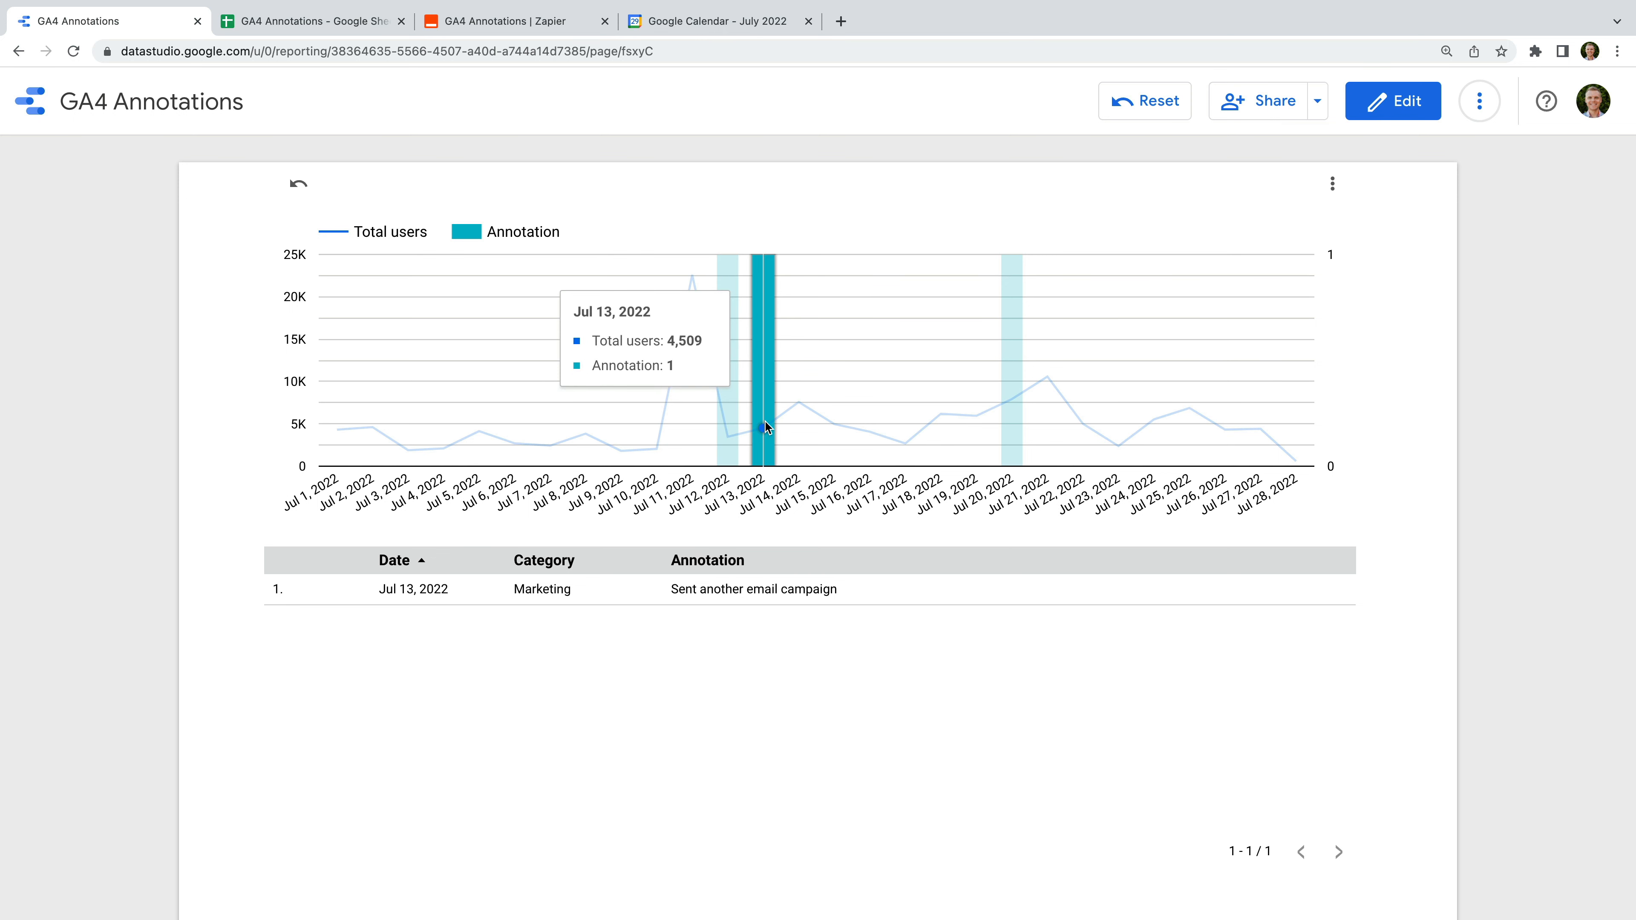
click(1012, 406)
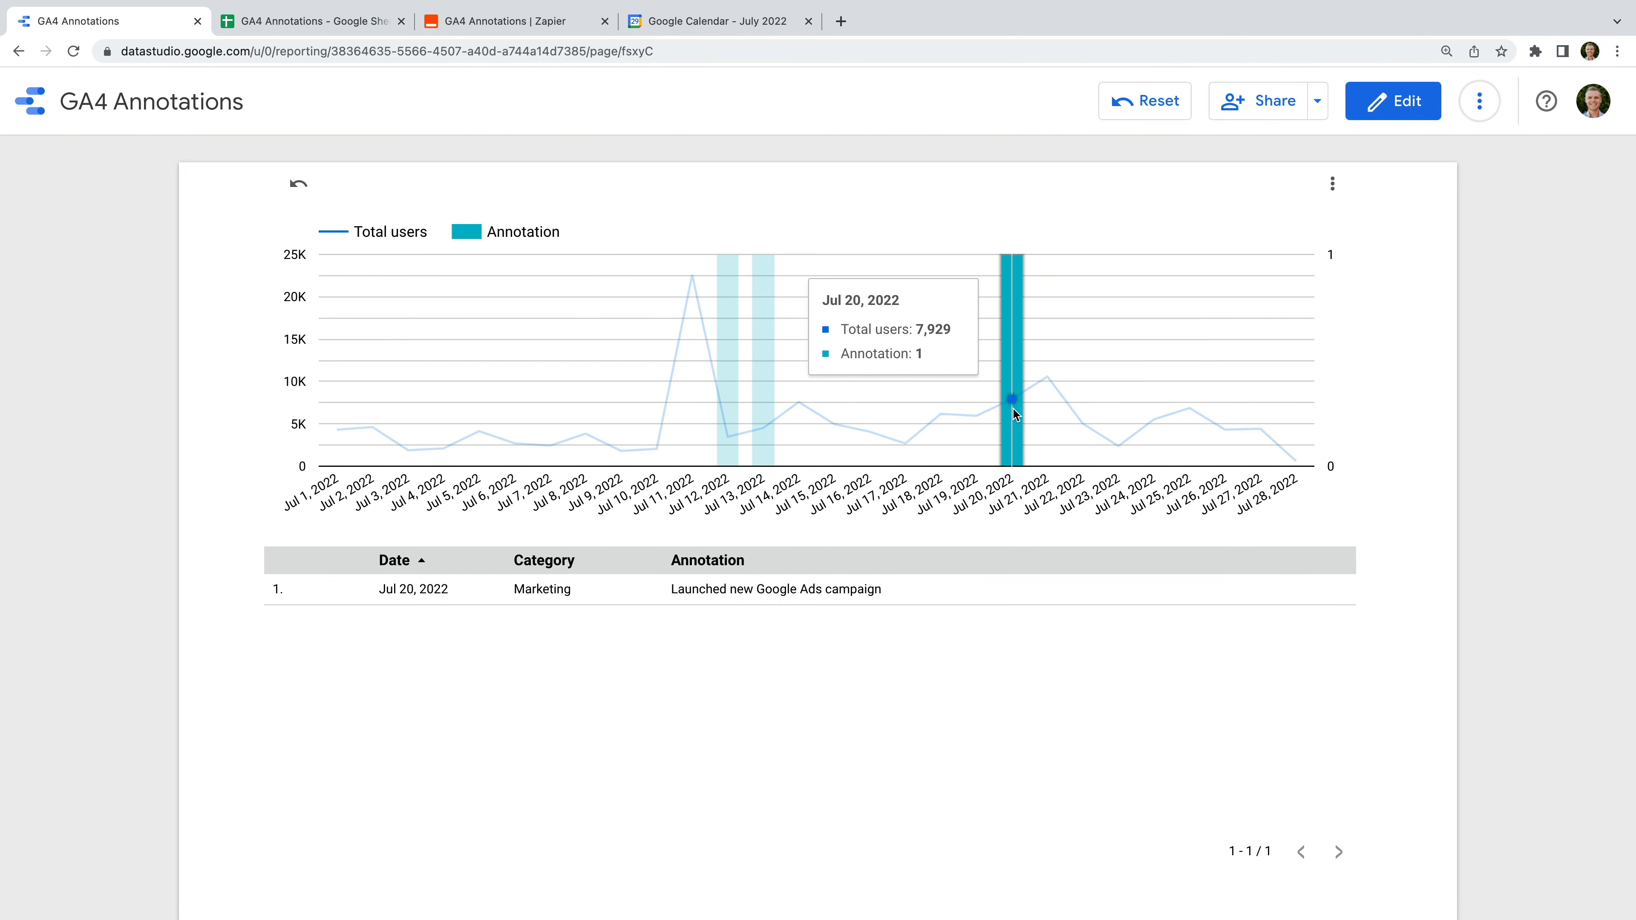
click(1142, 113)
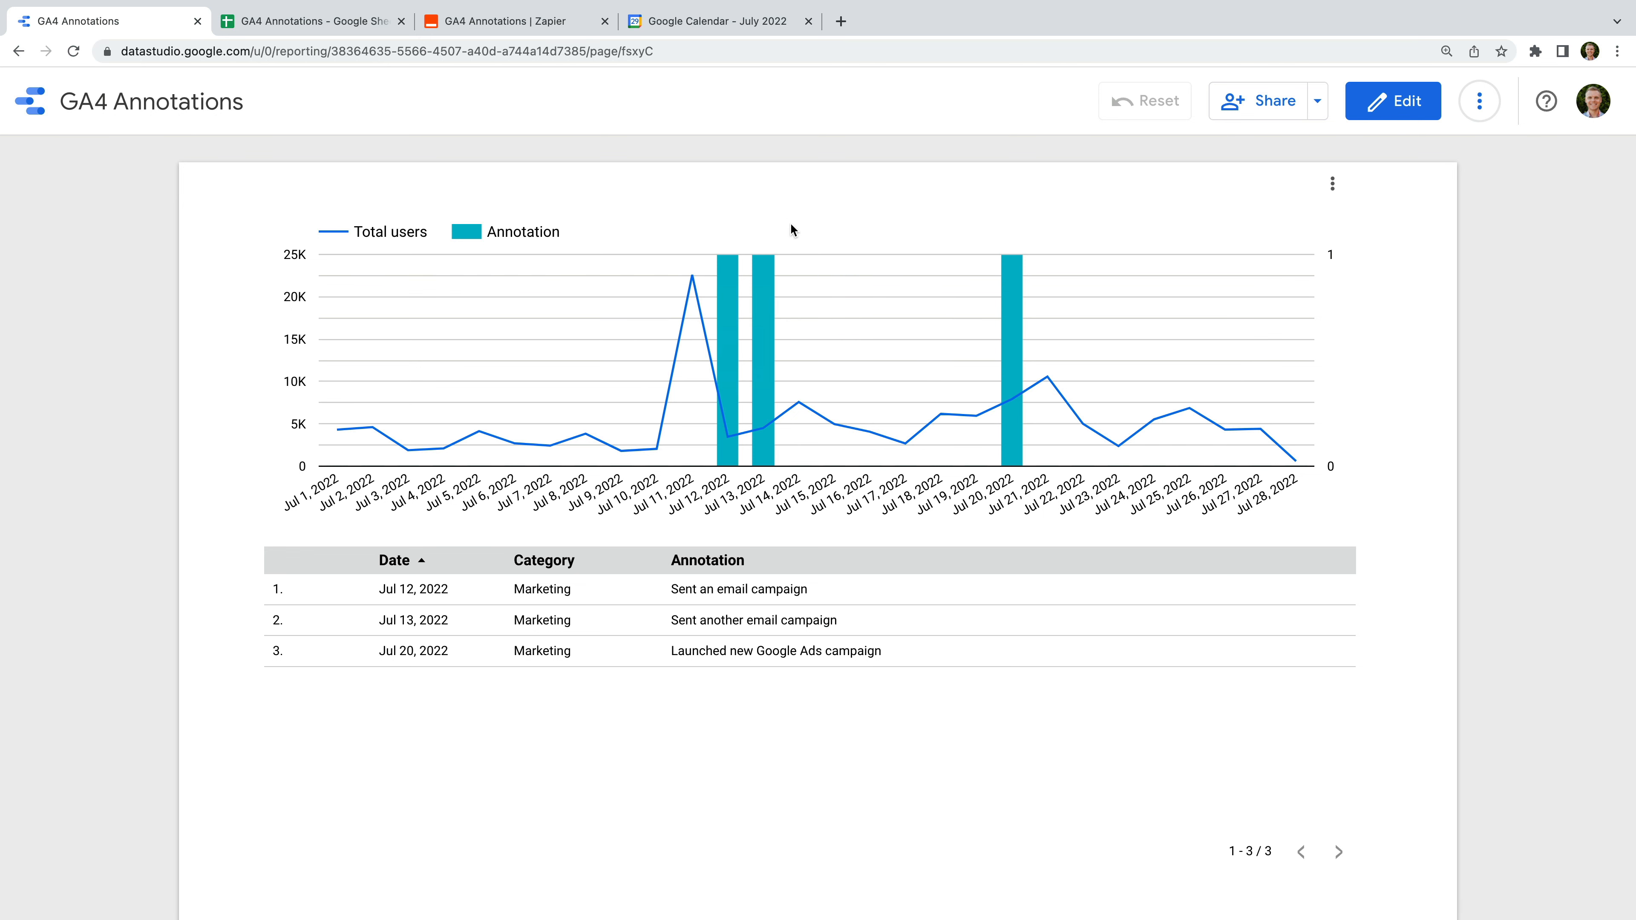
- In Google Calendar, save an Annotations event on July 18 titled "Updated content on landing page" with Website as its location
click(751, 26)
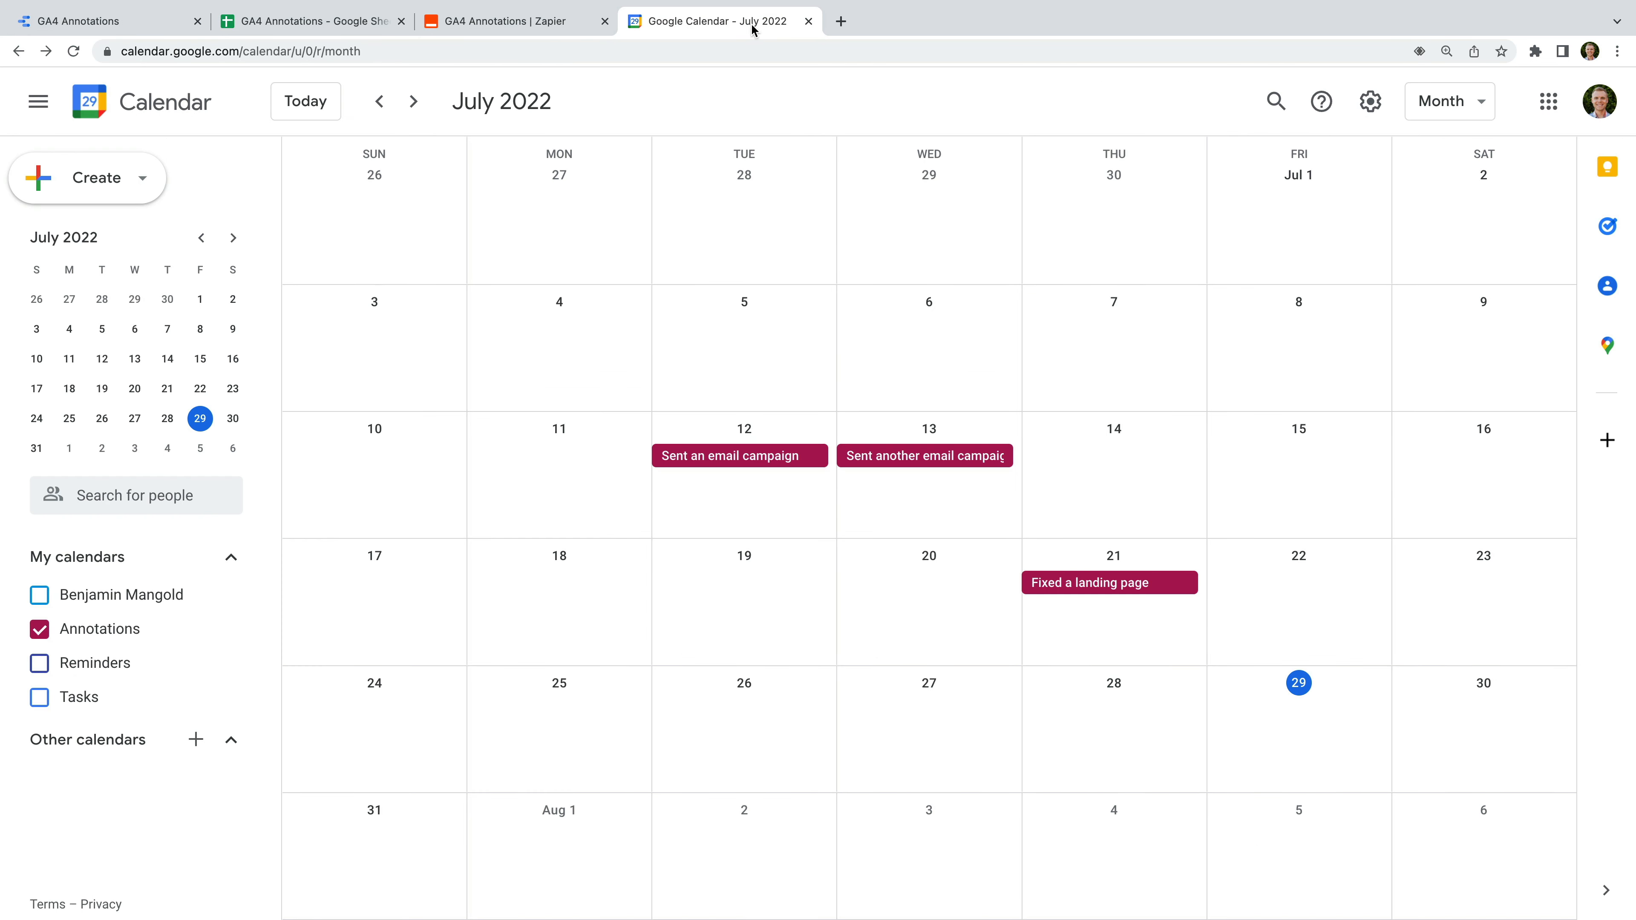
click(615, 592)
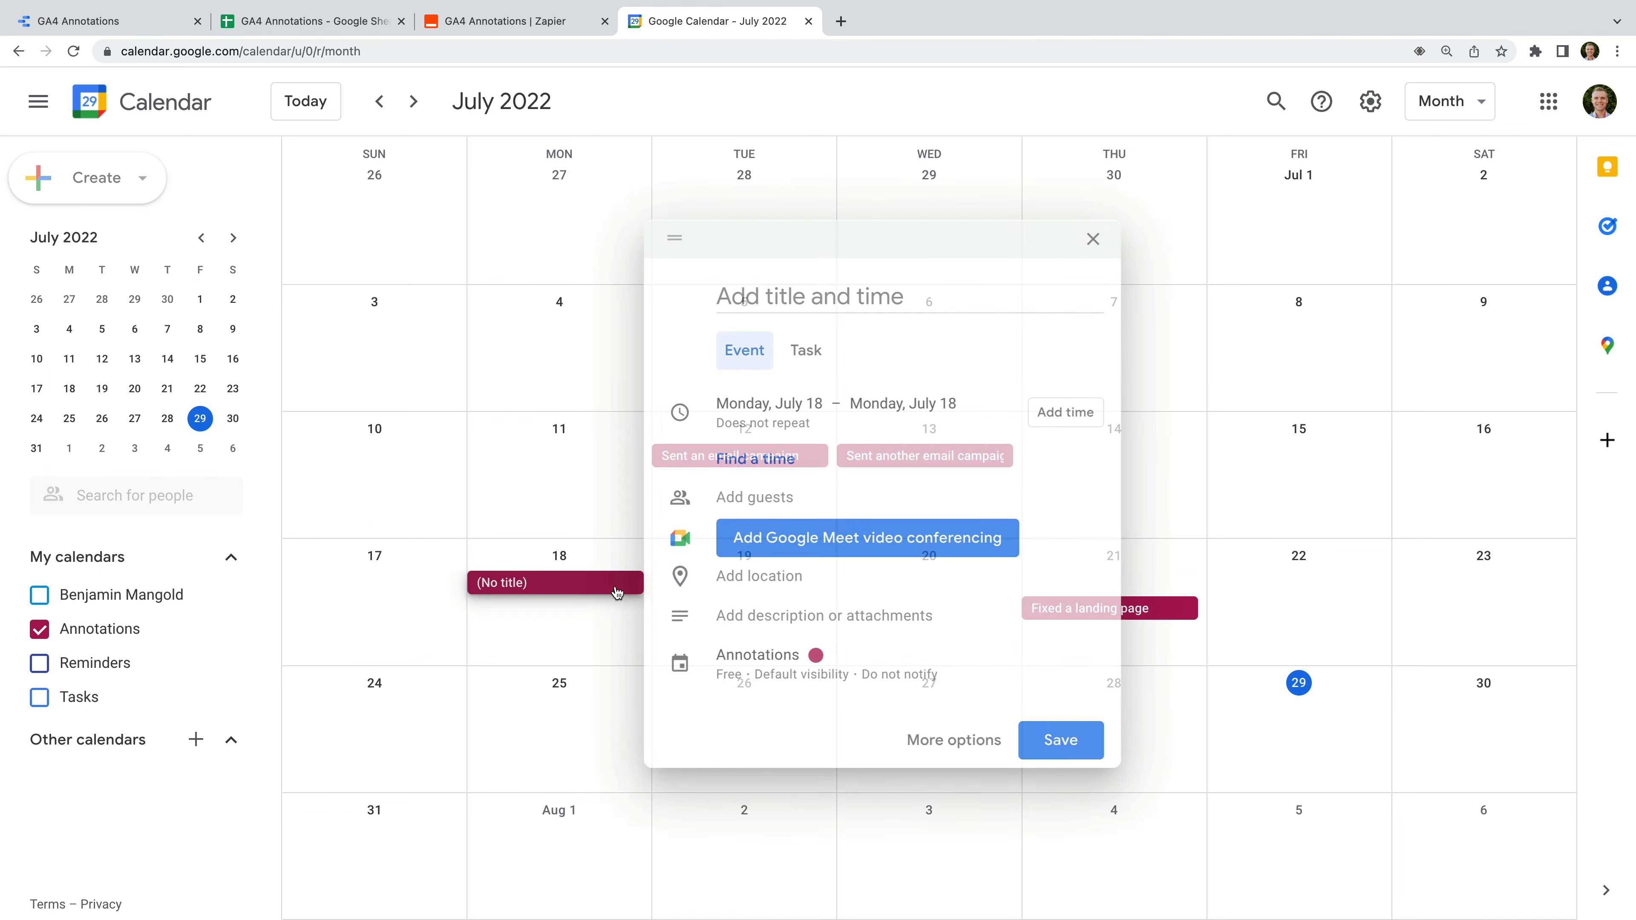
text(Updated content on landing page)
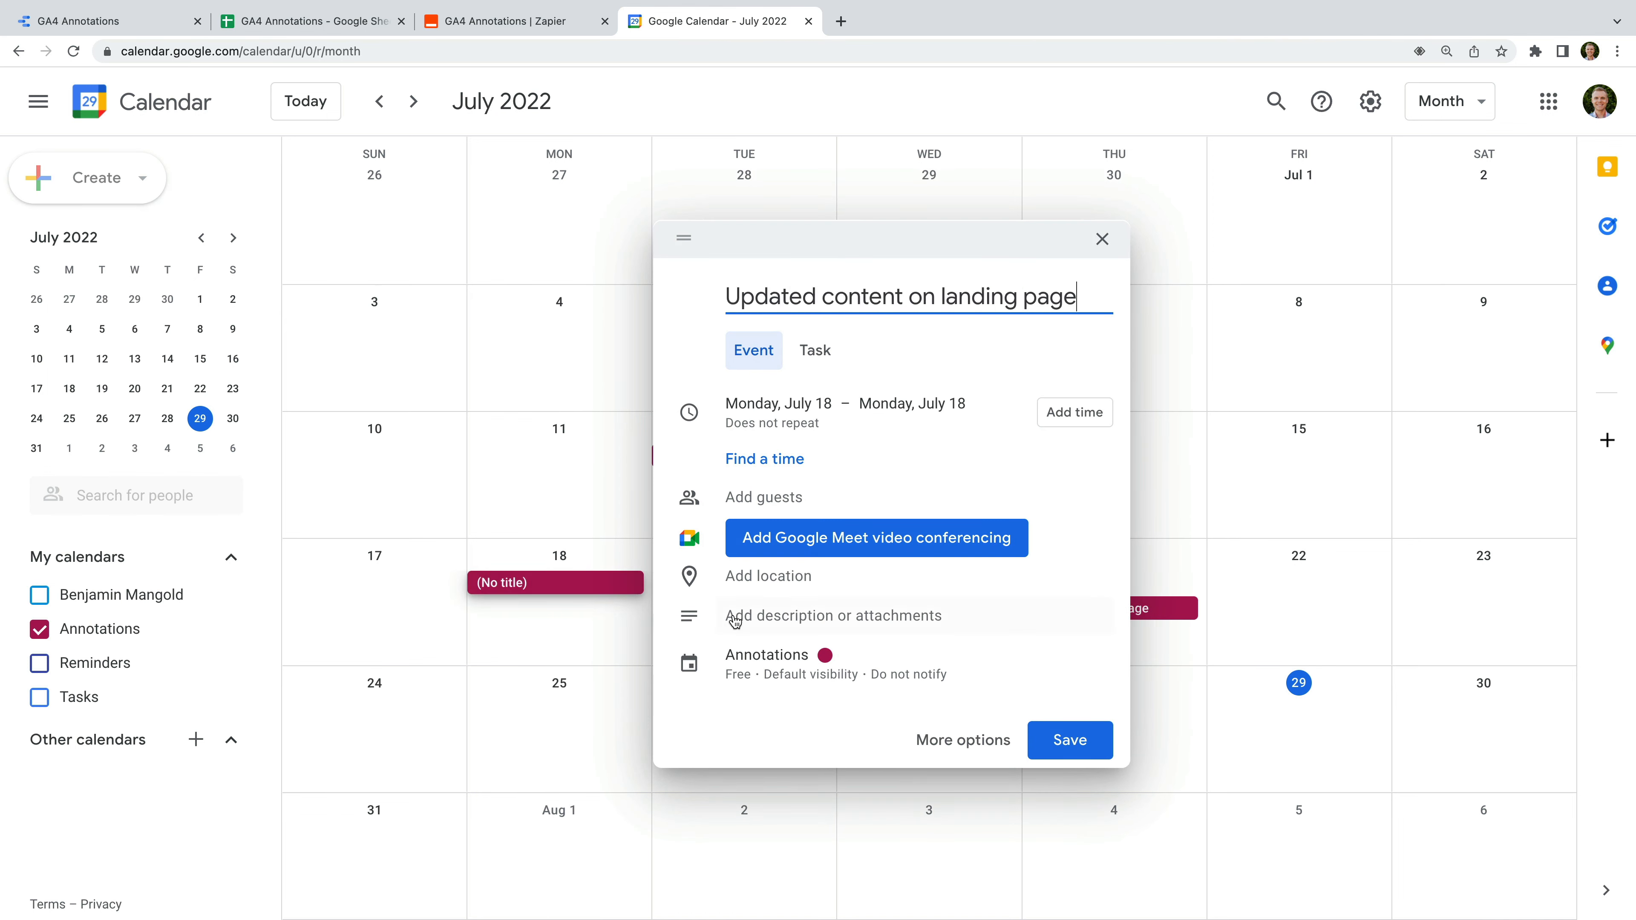
click(817, 577)
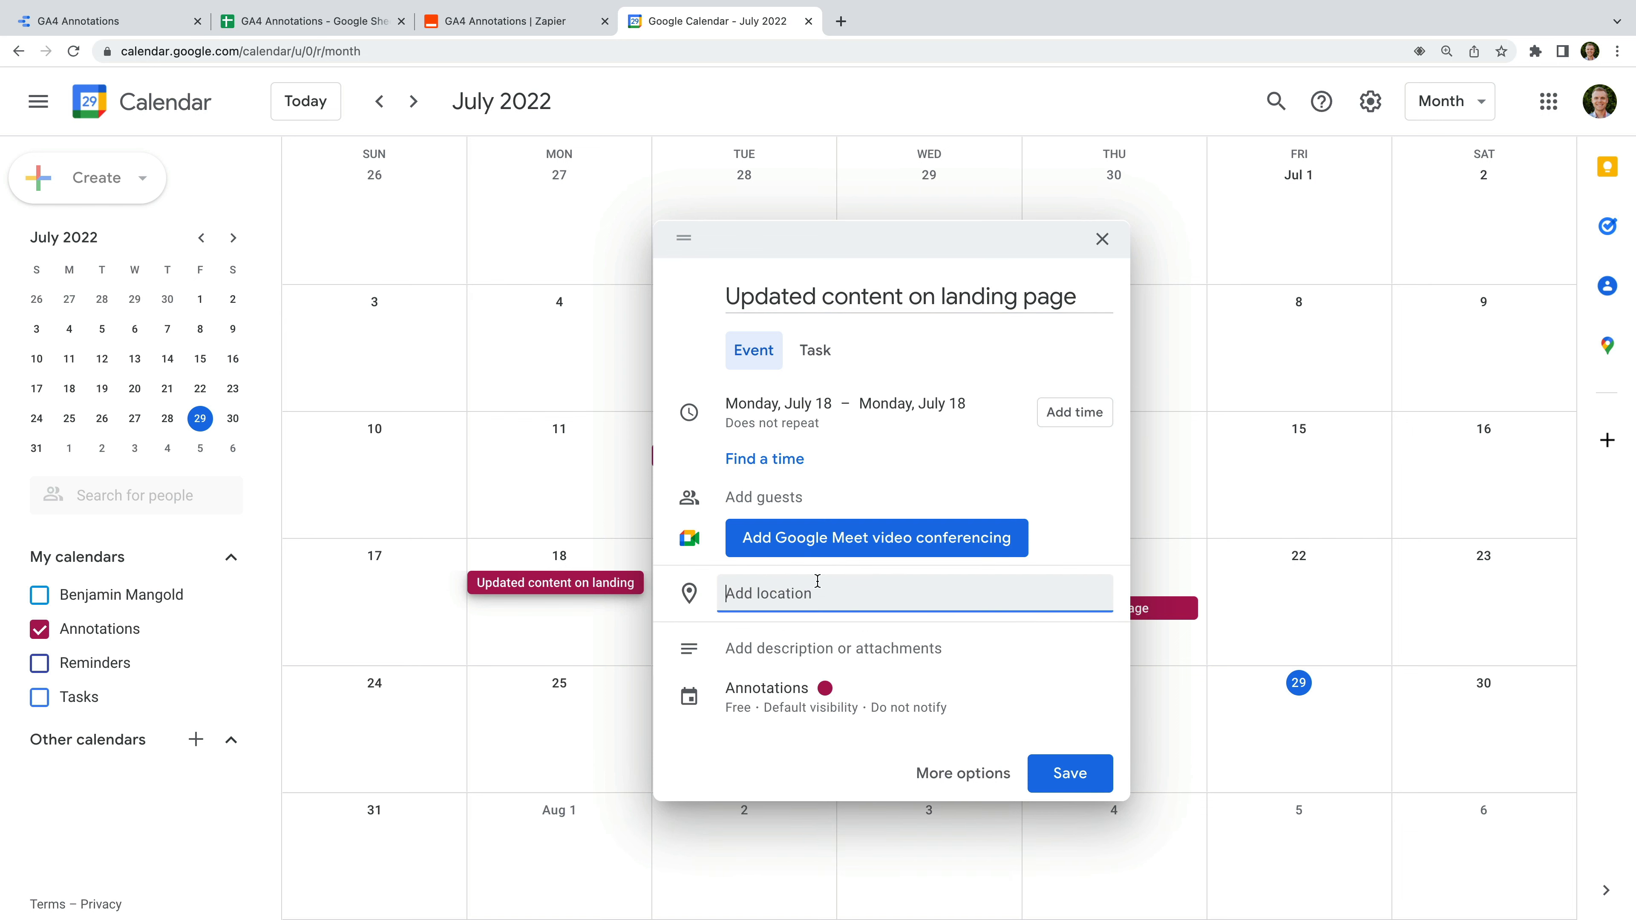
text(Website)
click(1126, 505)
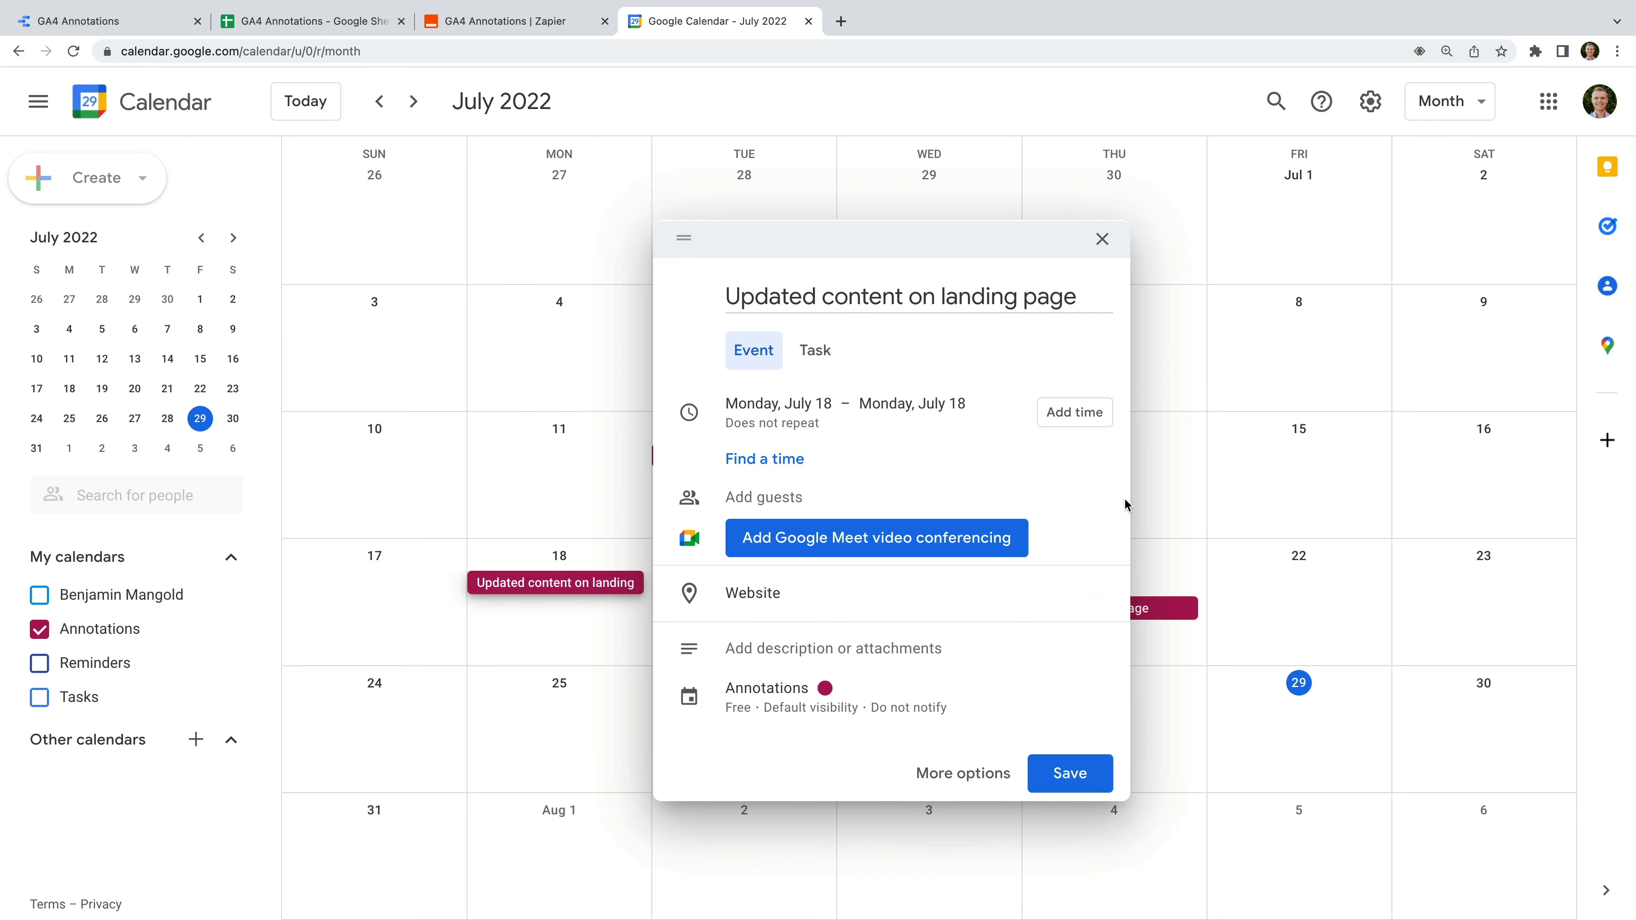
click(1089, 762)
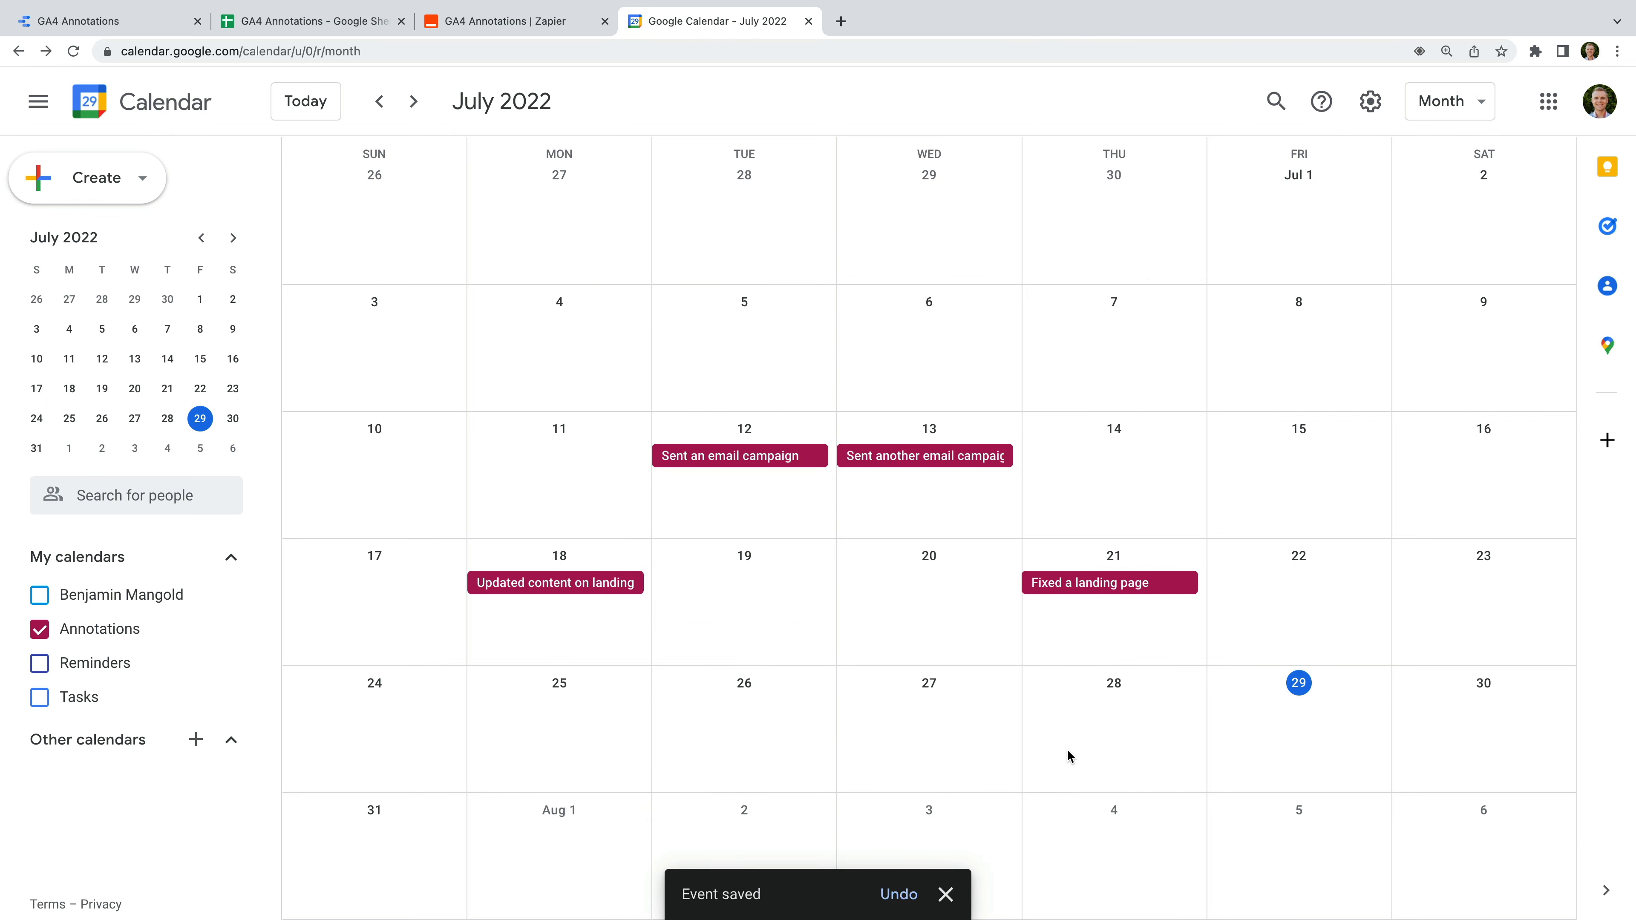
- Return to the GA4 Annotations report in Data Studio and refresh its data
click(155, 30)
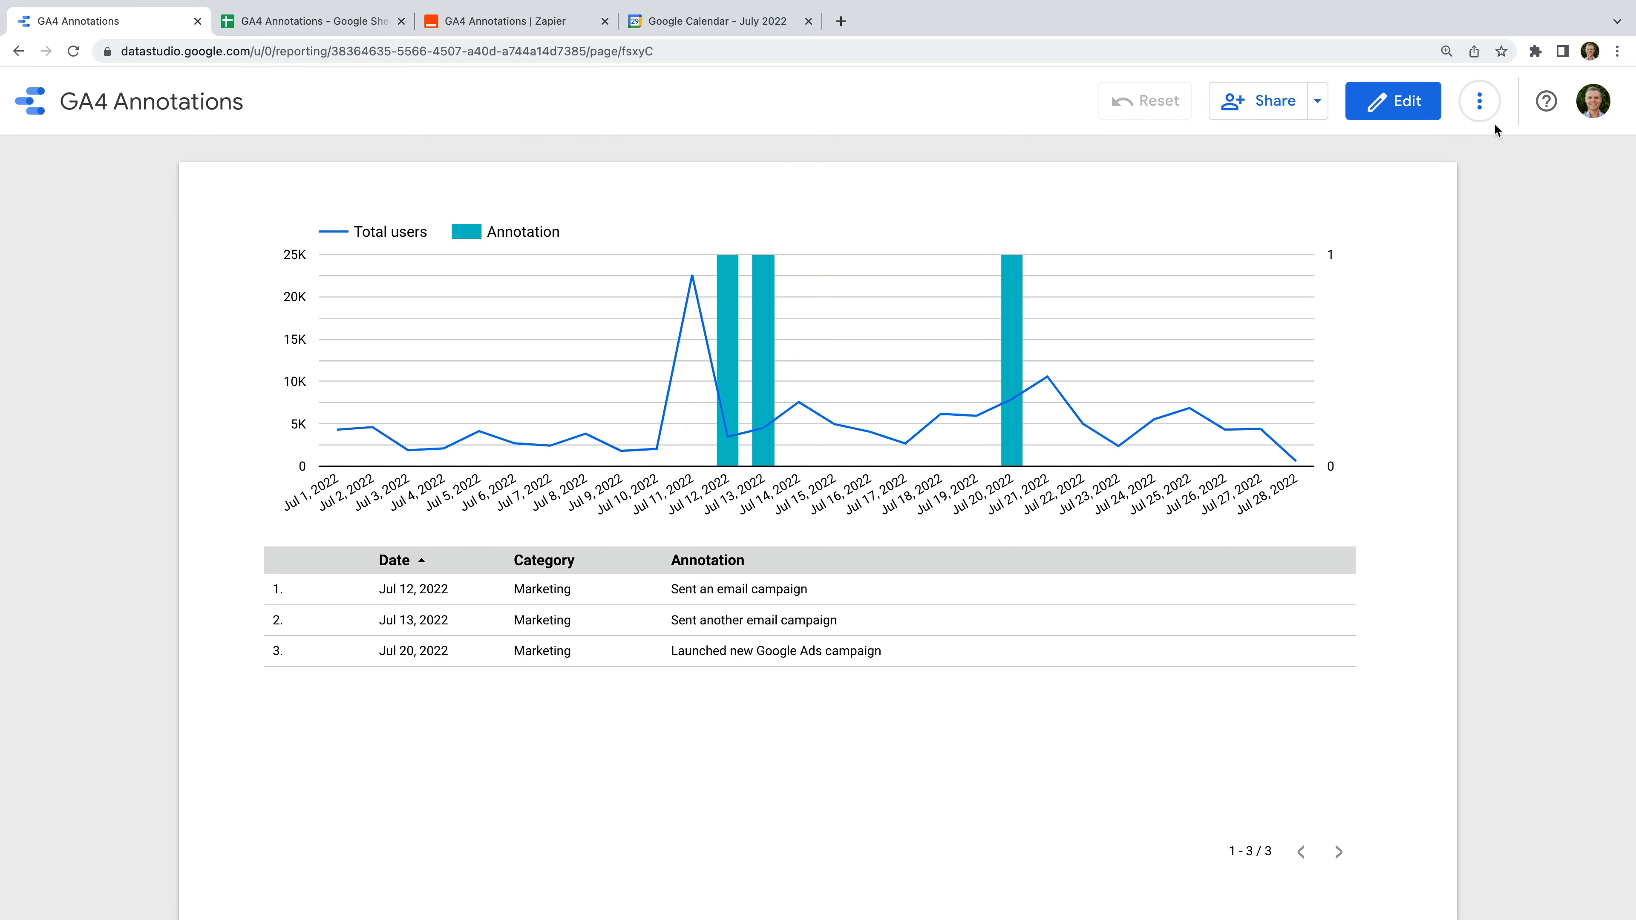
click(1481, 104)
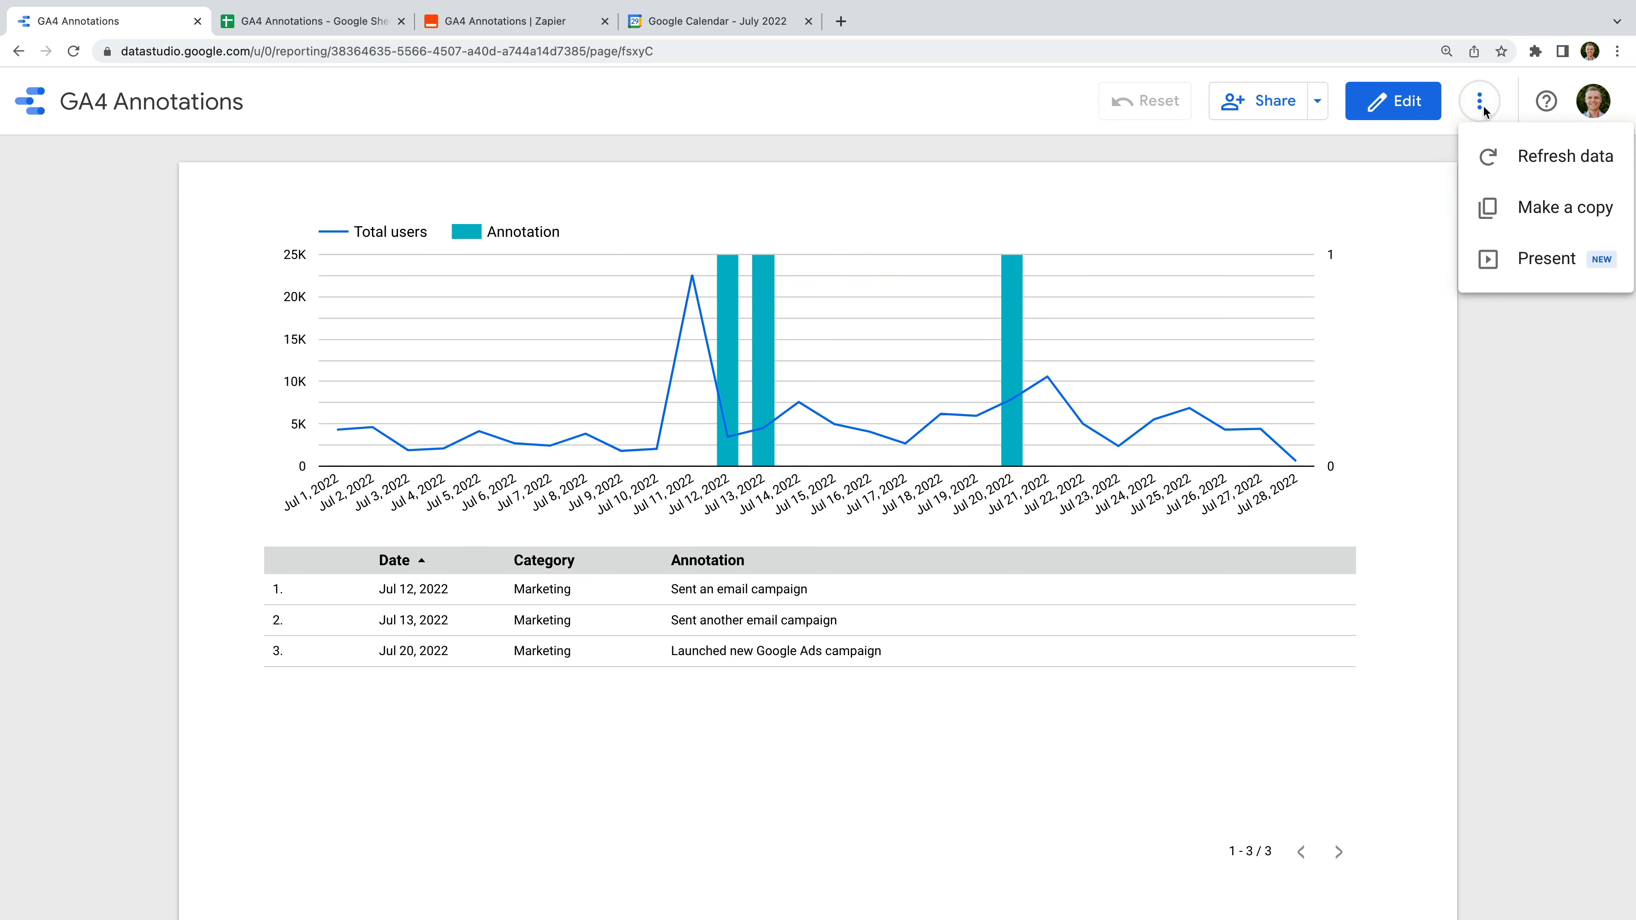
click(1521, 158)
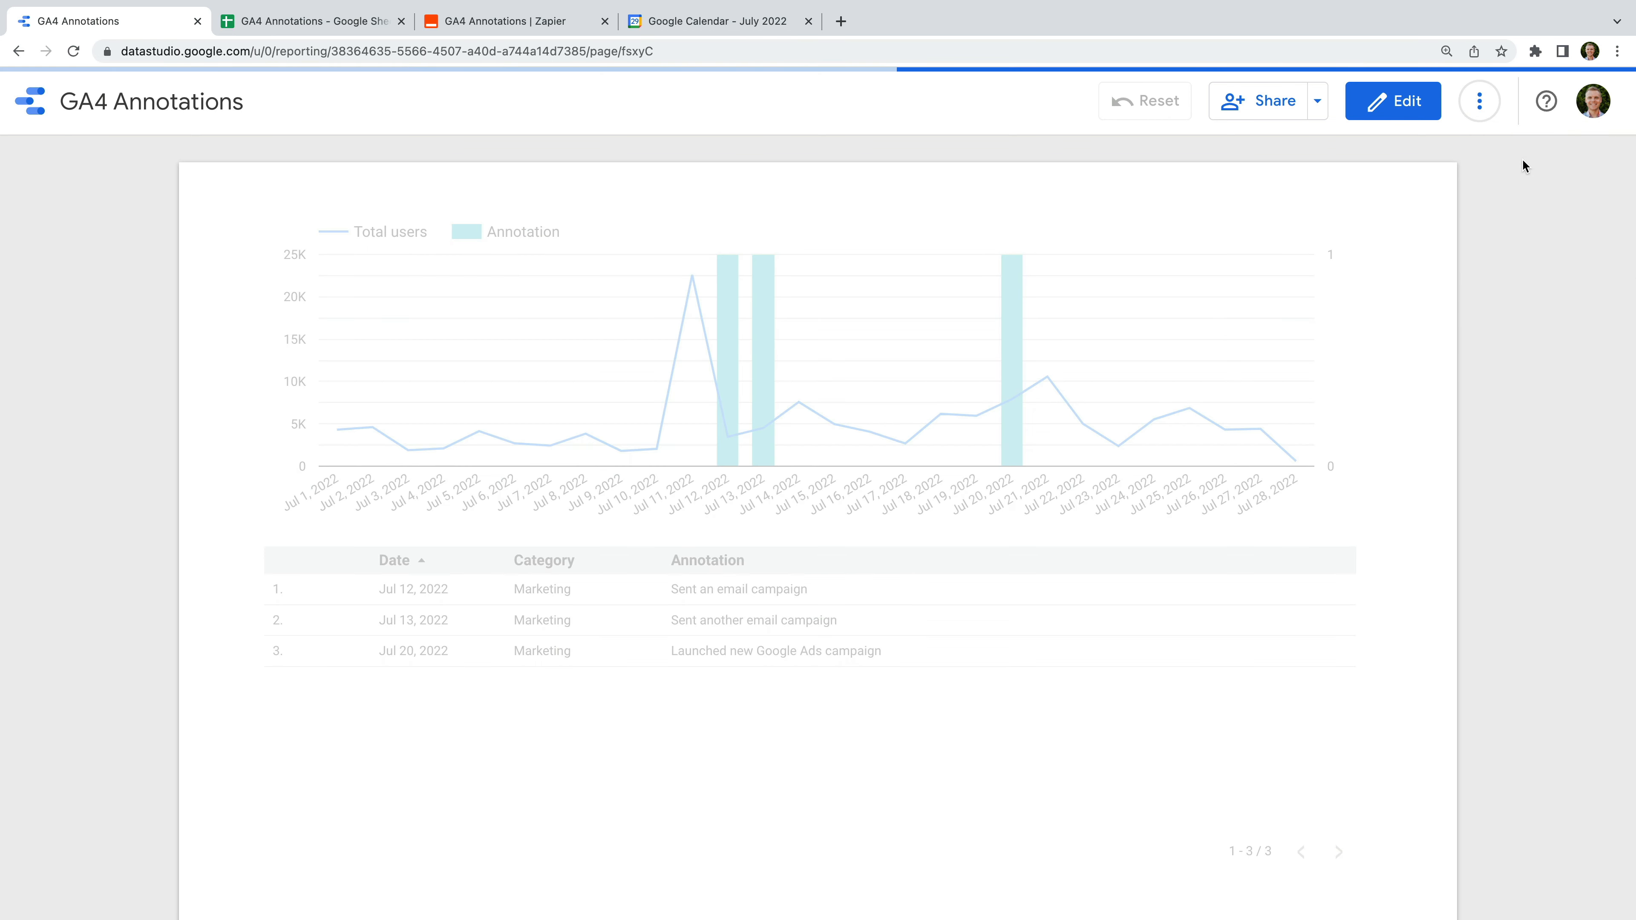